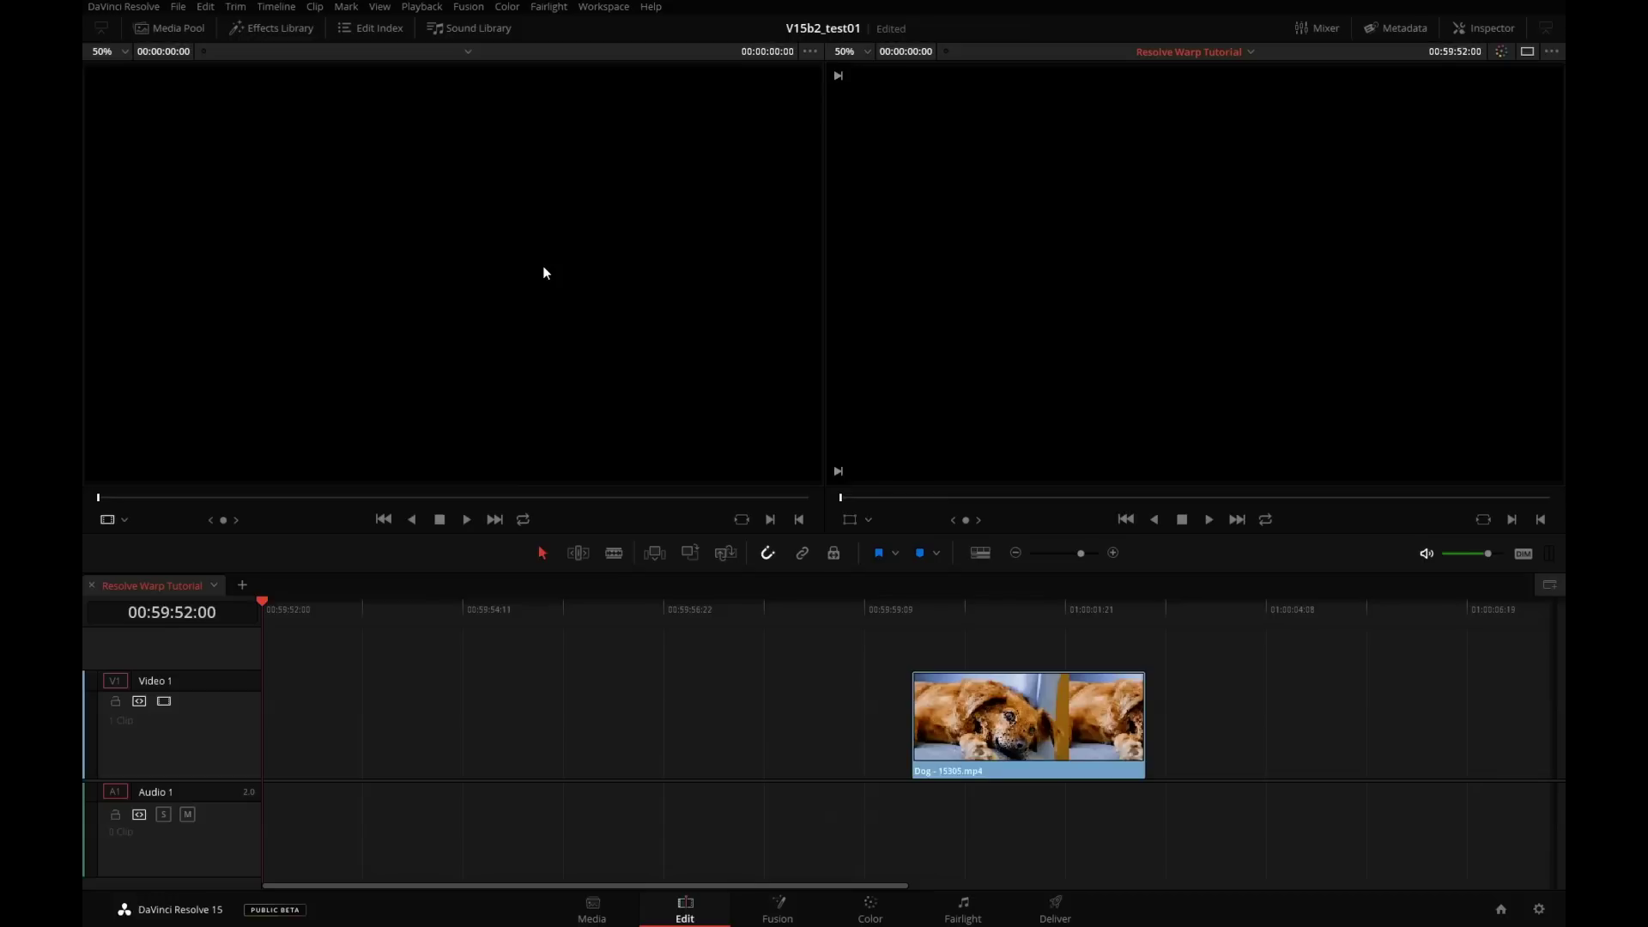
Preview the dog clip briefly in the timeline and open it on the Fusion page
{"action": "left_click", "coordinate": [907, 635]}
{"action": "key", "text": "space"}
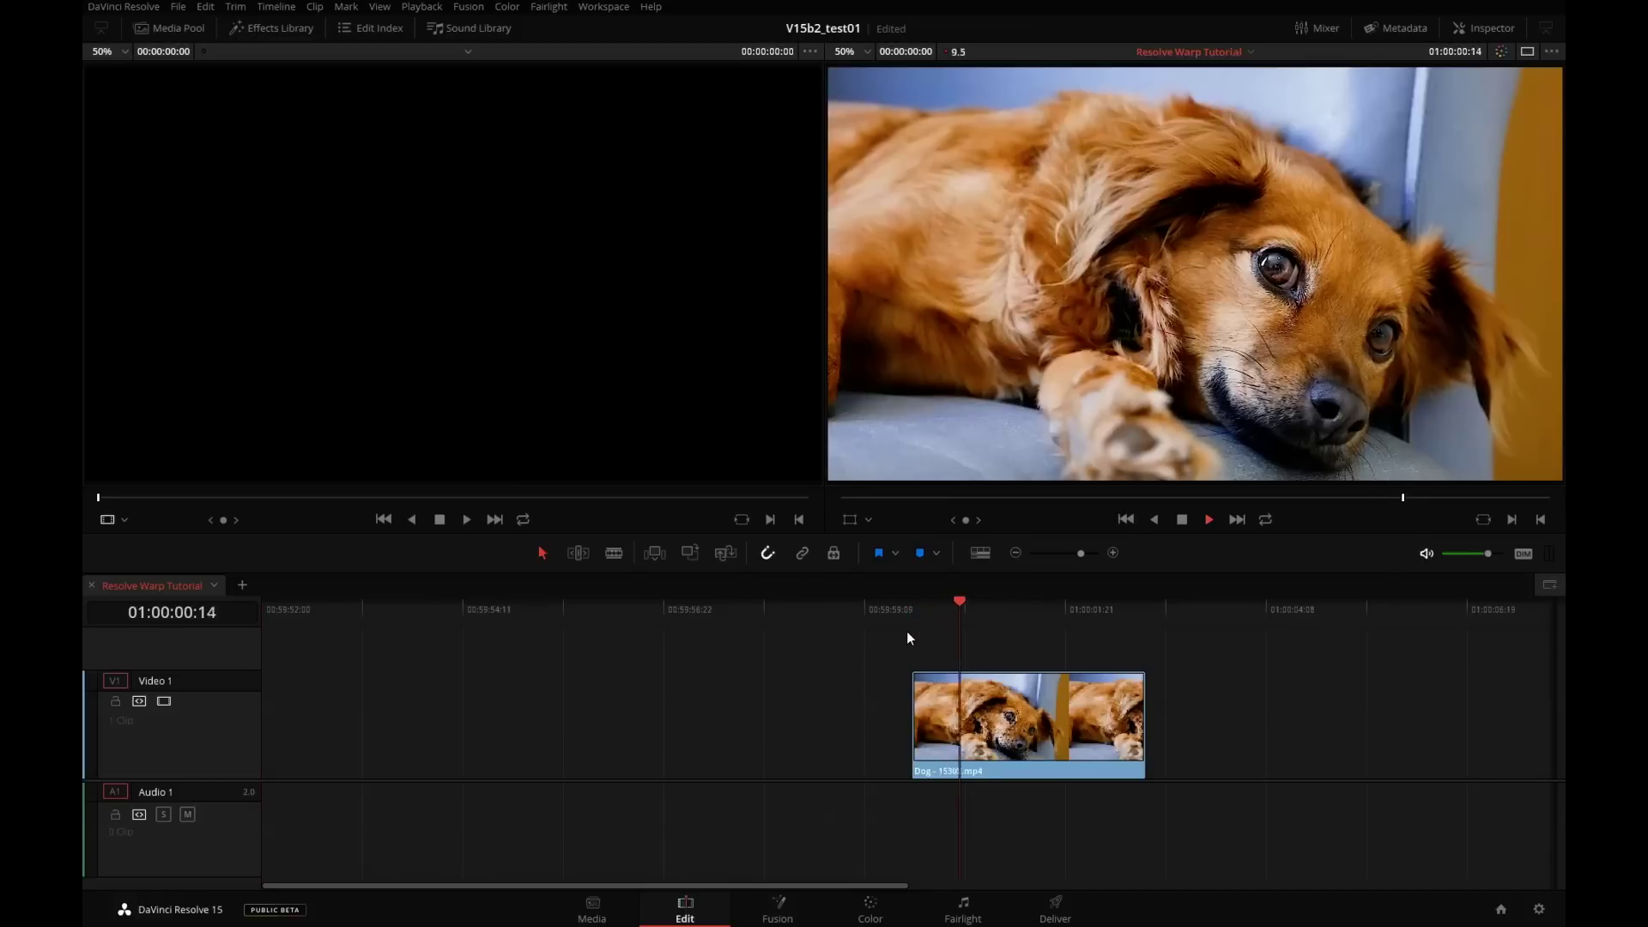
{"action": "key", "text": "space"}
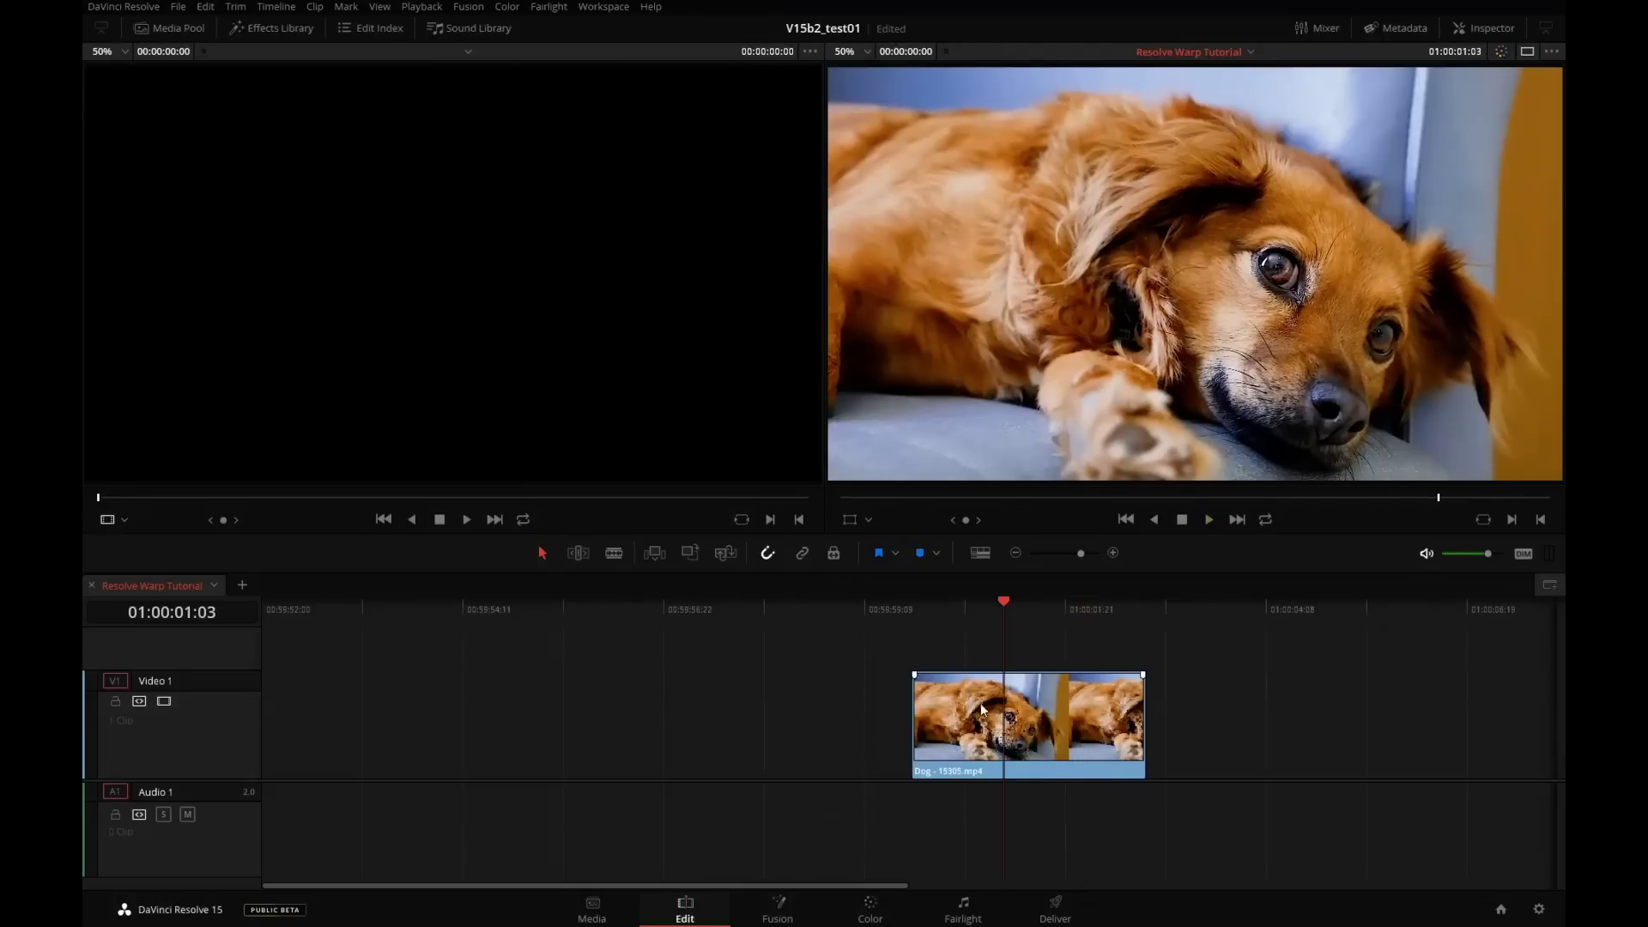
{"action": "left_click", "coordinate": [799, 915]}
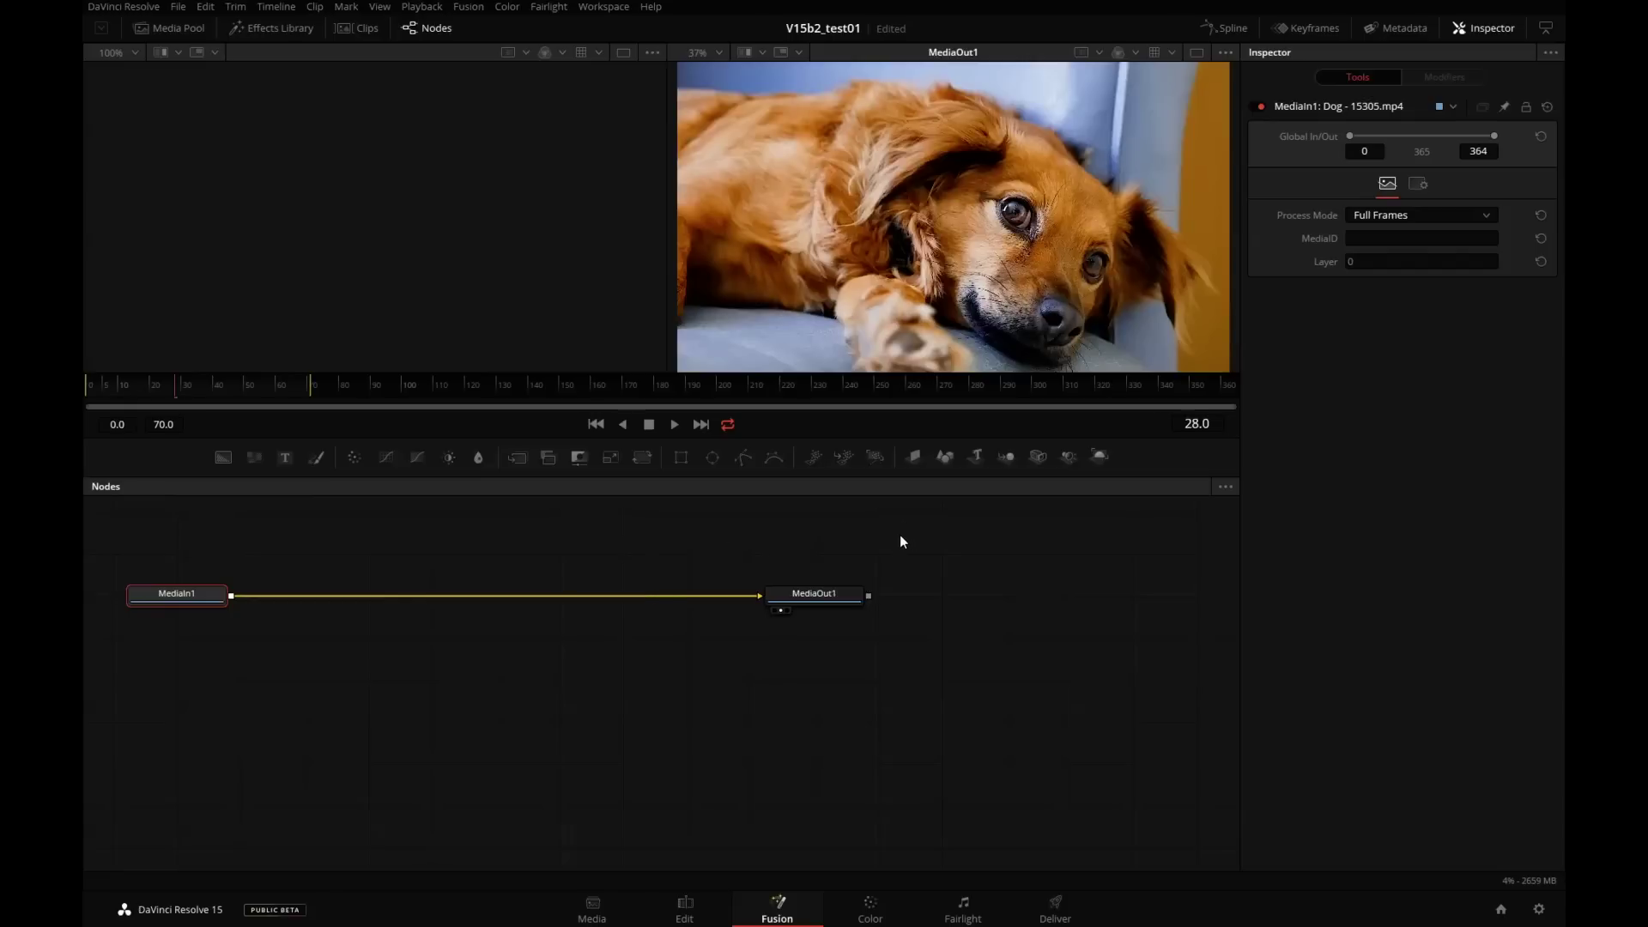
Add an unconnected Background node with a Rectangle mask below the MediaIn1 to MediaOut1 connection
{"action": "left_click", "coordinate": [614, 650]}
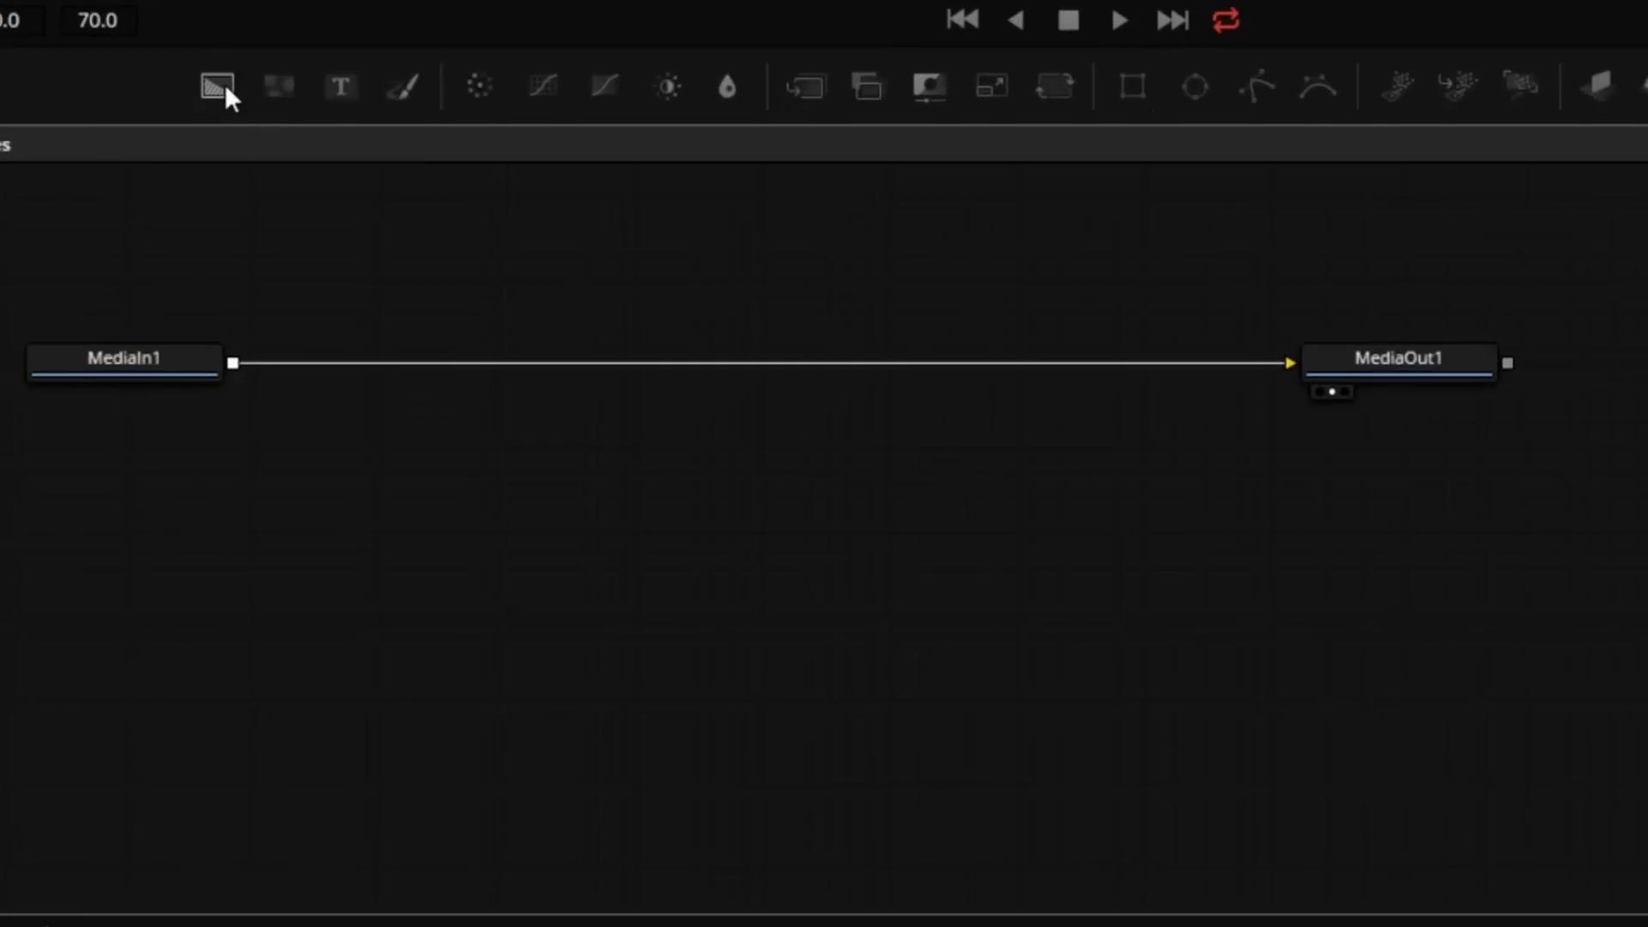
{"action": "left_click", "coordinate": [222, 89]}
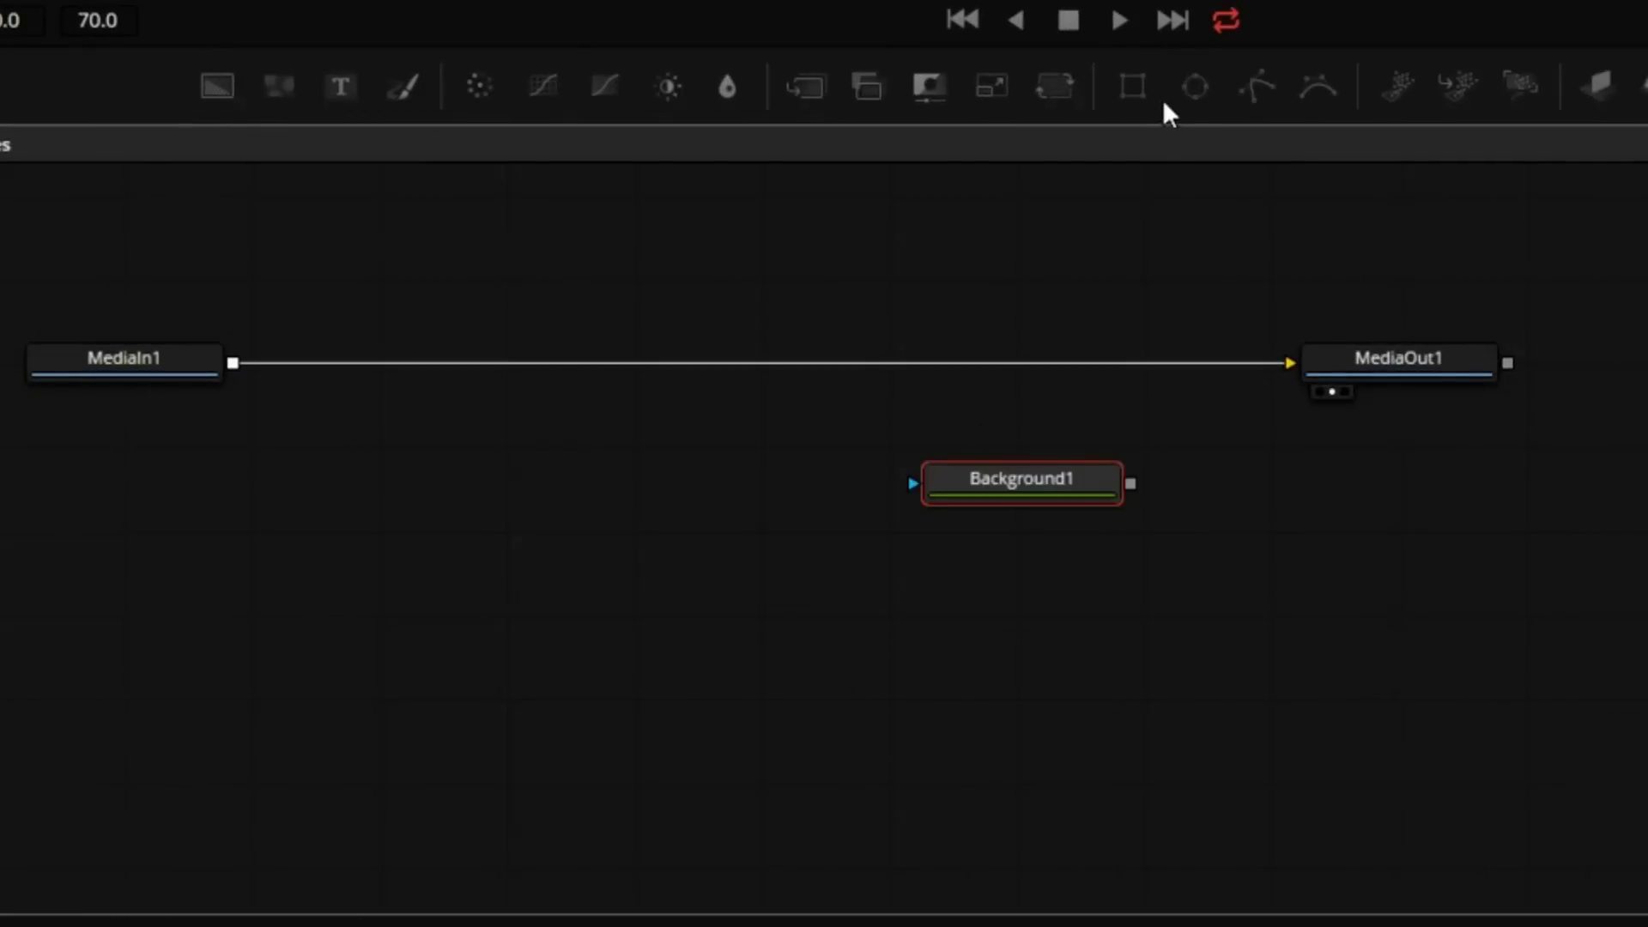
{"action": "left_click", "coordinate": [1133, 88]}
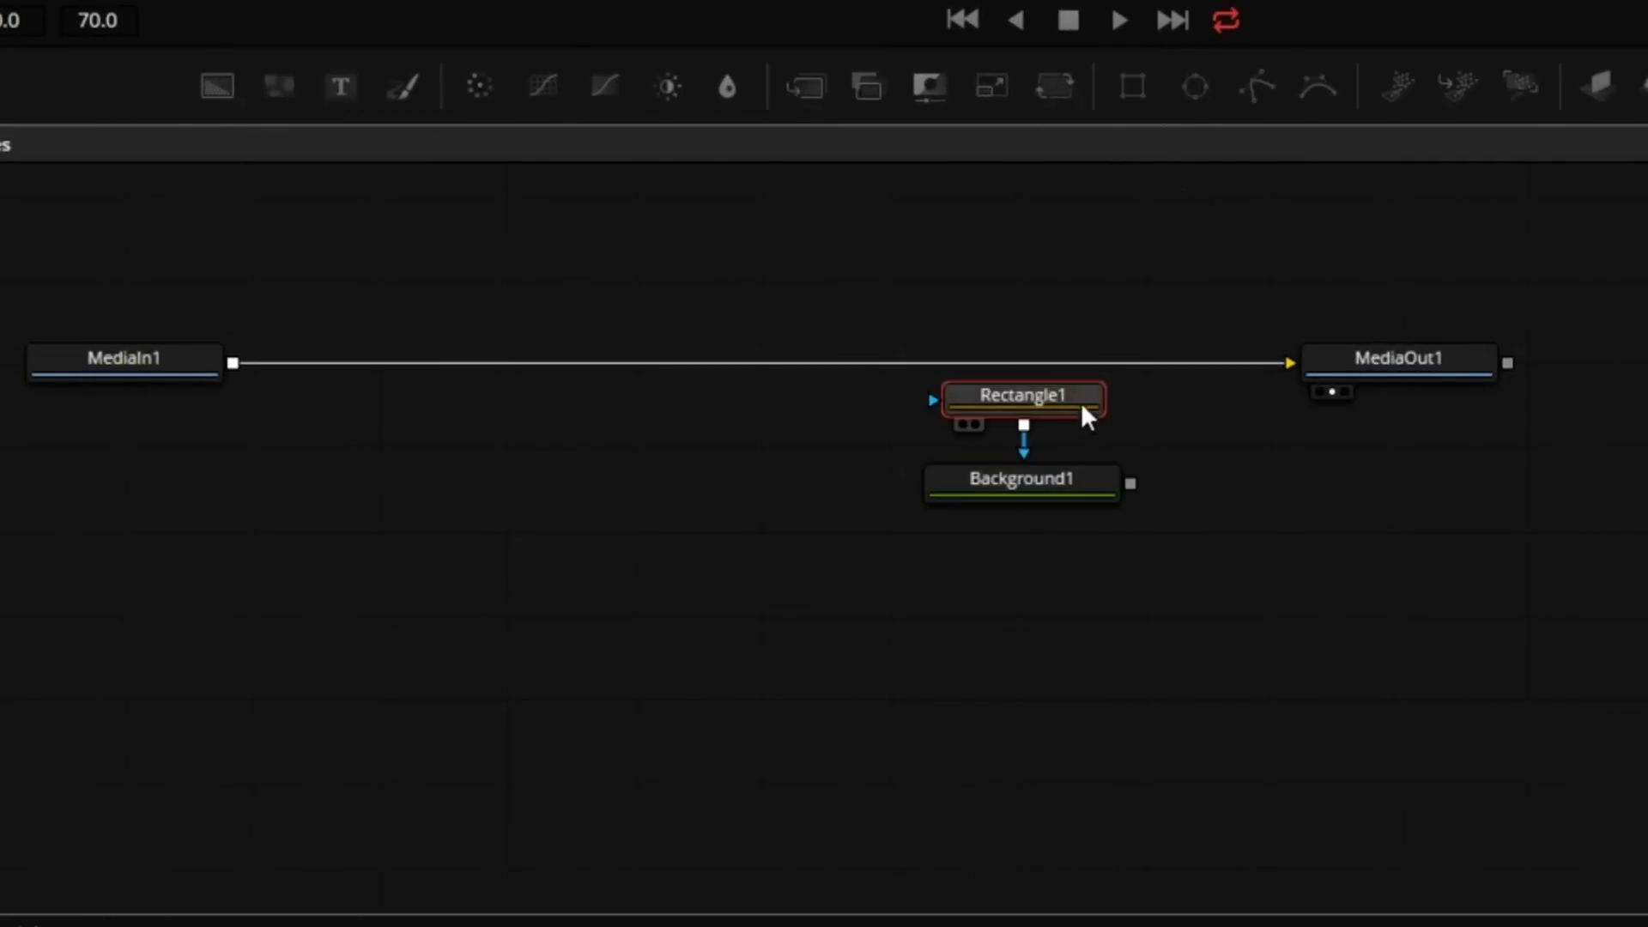
Display Background1 in the second viewer and make it yellow with Red 1.0, Green 1.0 and Blue 0.15
{"action": "left_click", "coordinate": [1061, 501]}
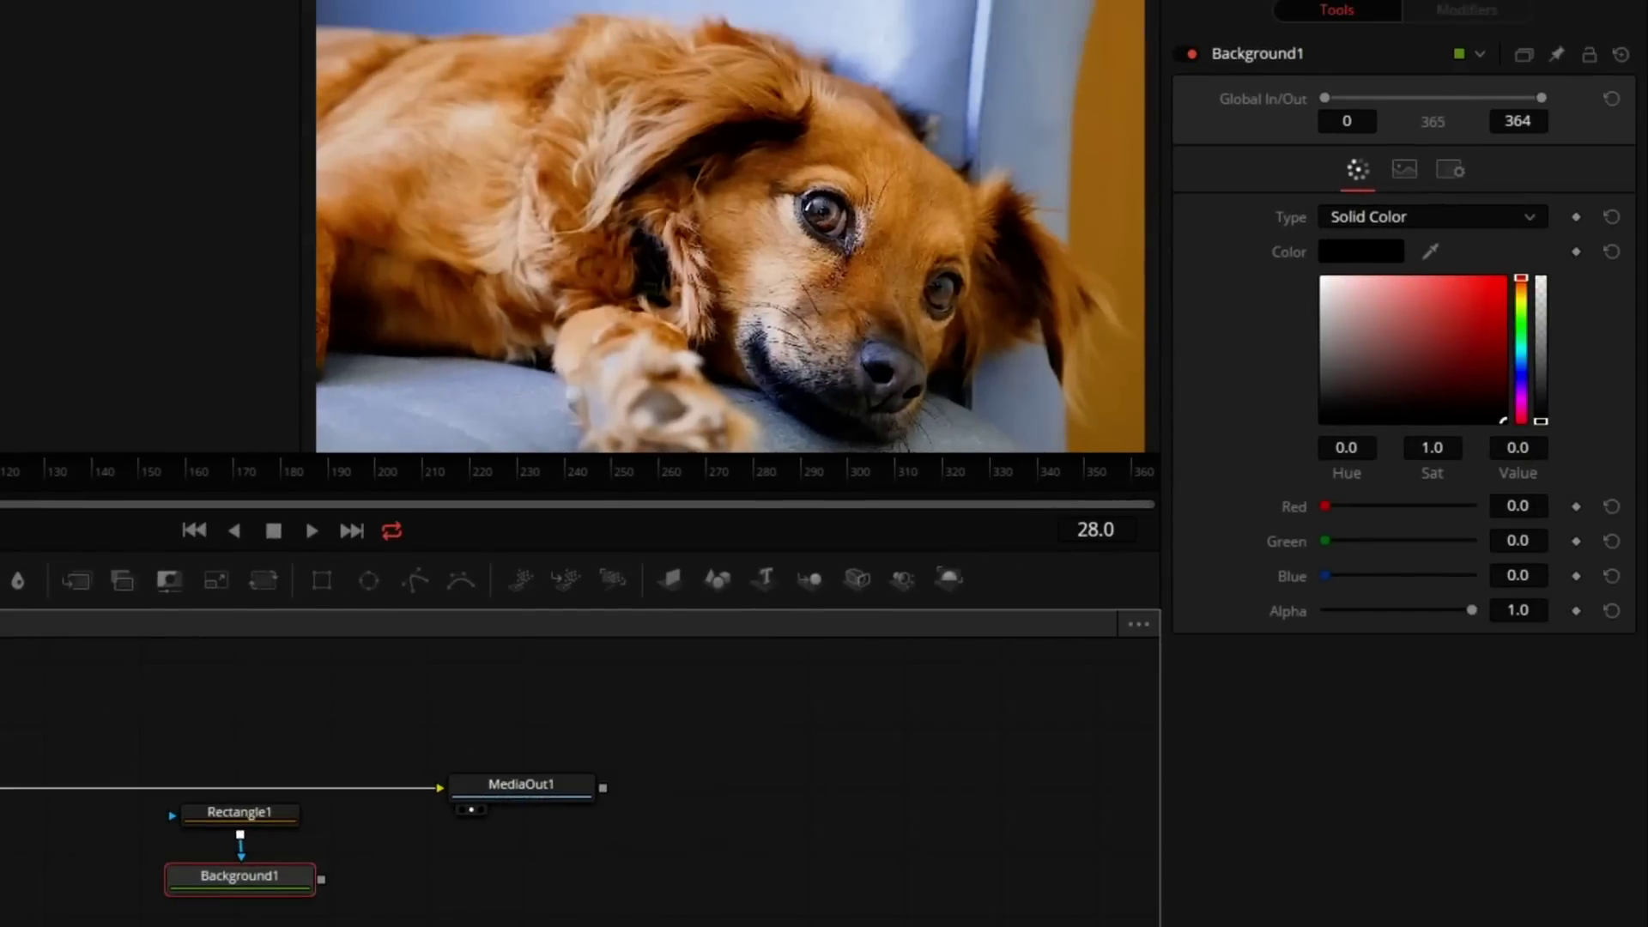
{"action": "key", "text": "2"}
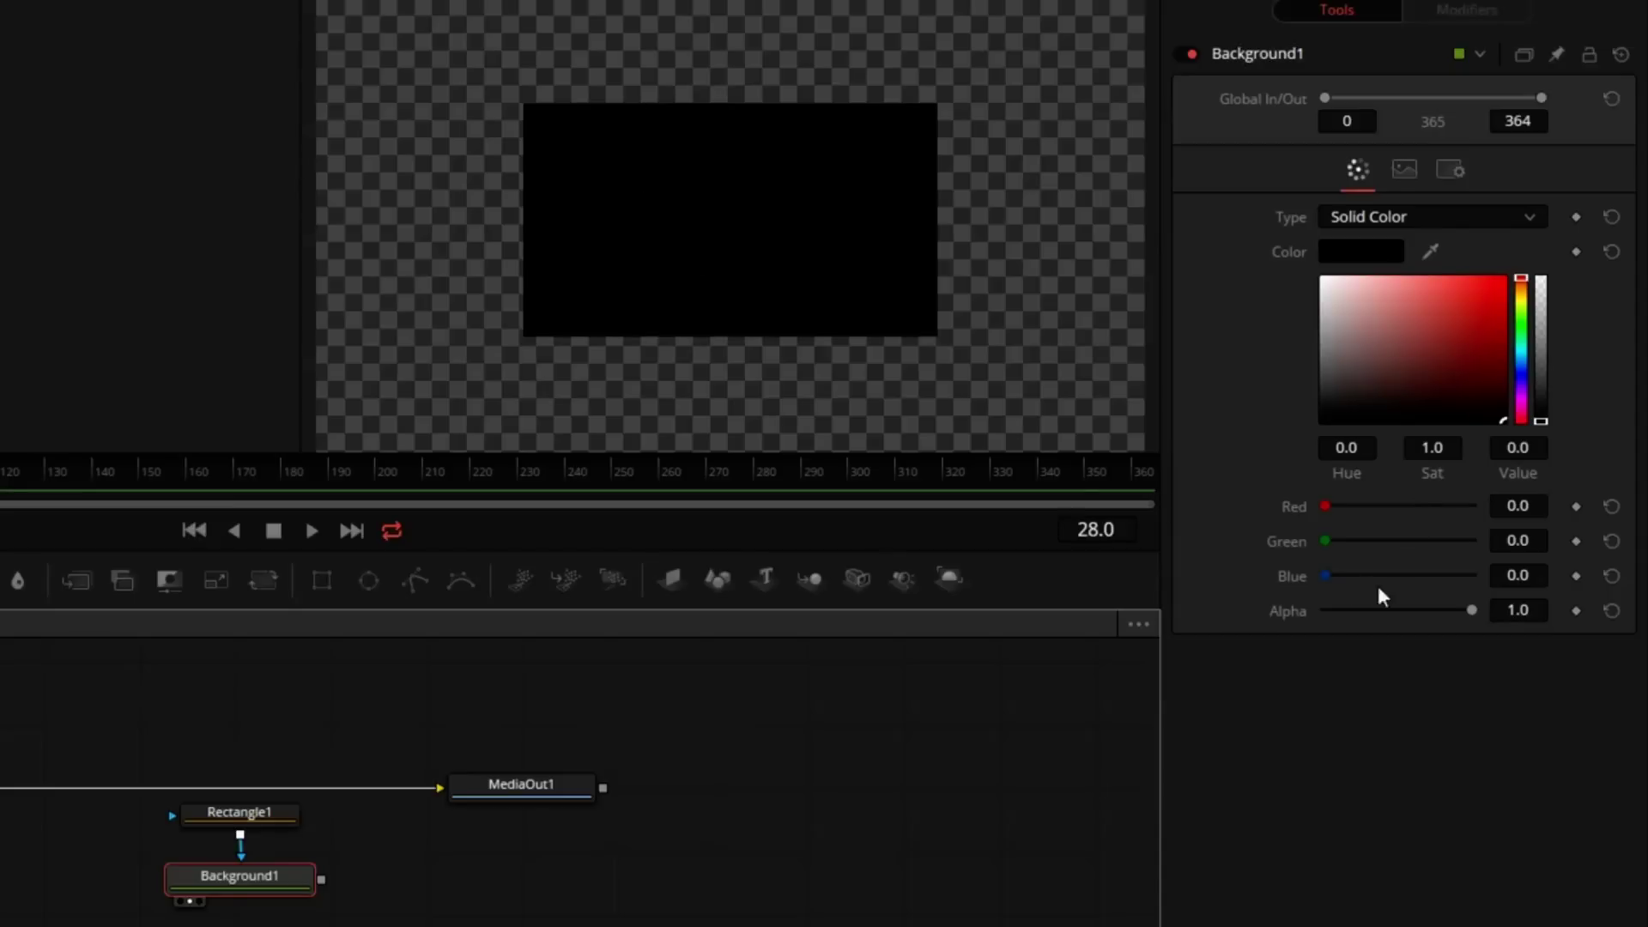
{"action": "left_click_drag", "start_coordinate": [1383, 573], "coordinate": [1630, 536]}
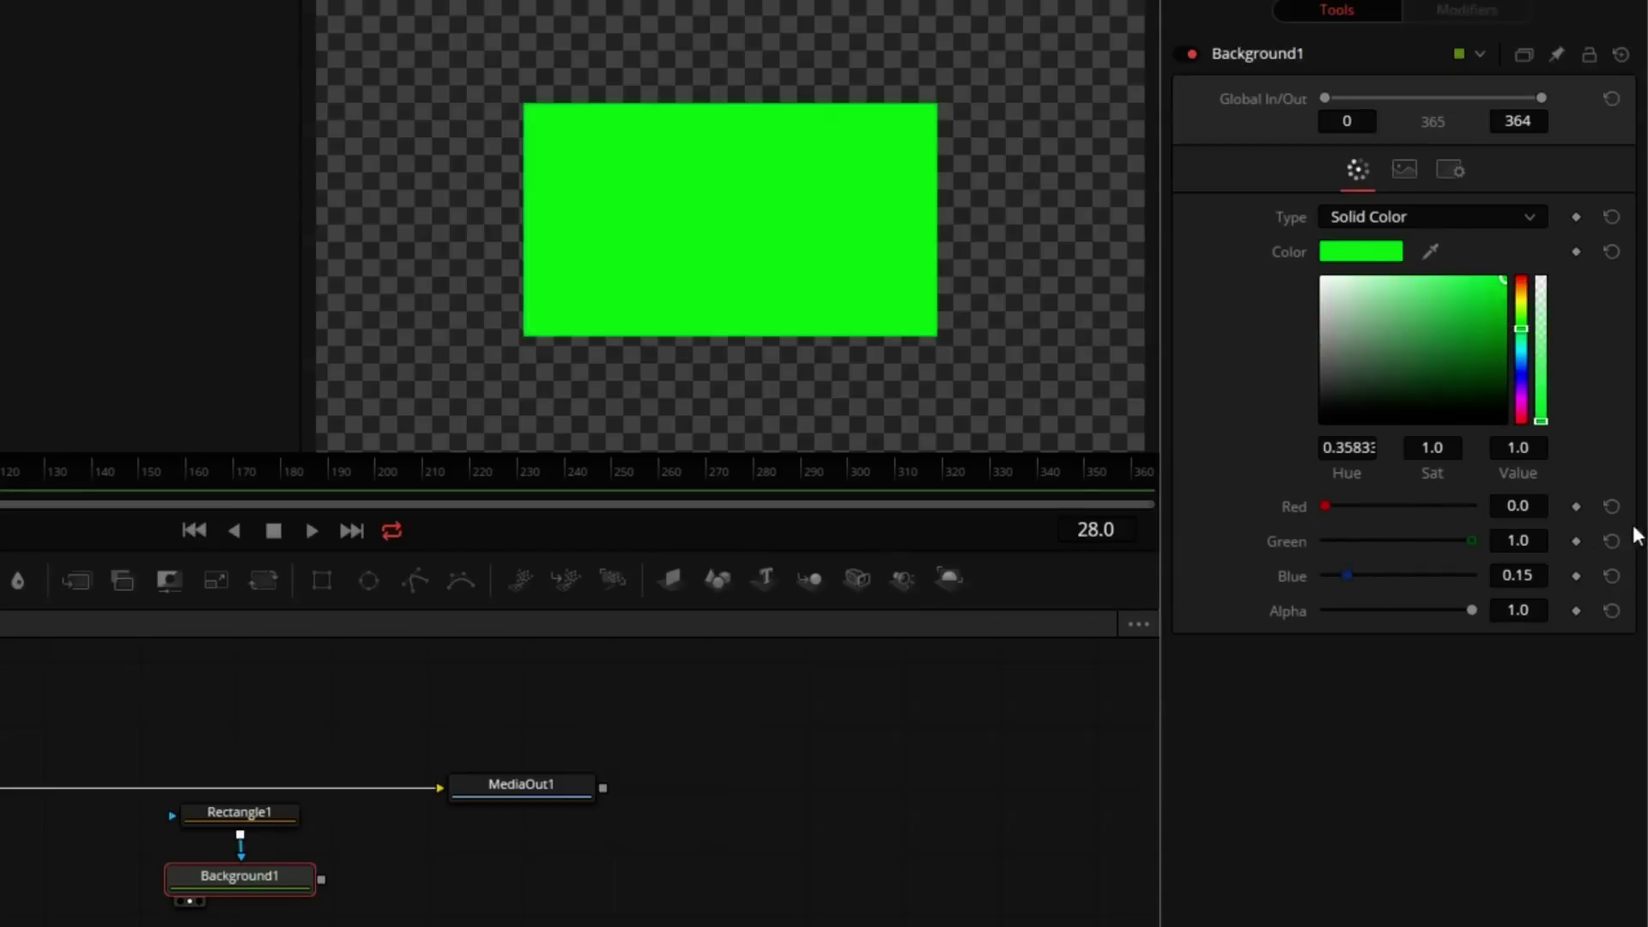
{"action": "left_click_drag", "start_coordinate": [1360, 506], "coordinate": [1512, 507]}
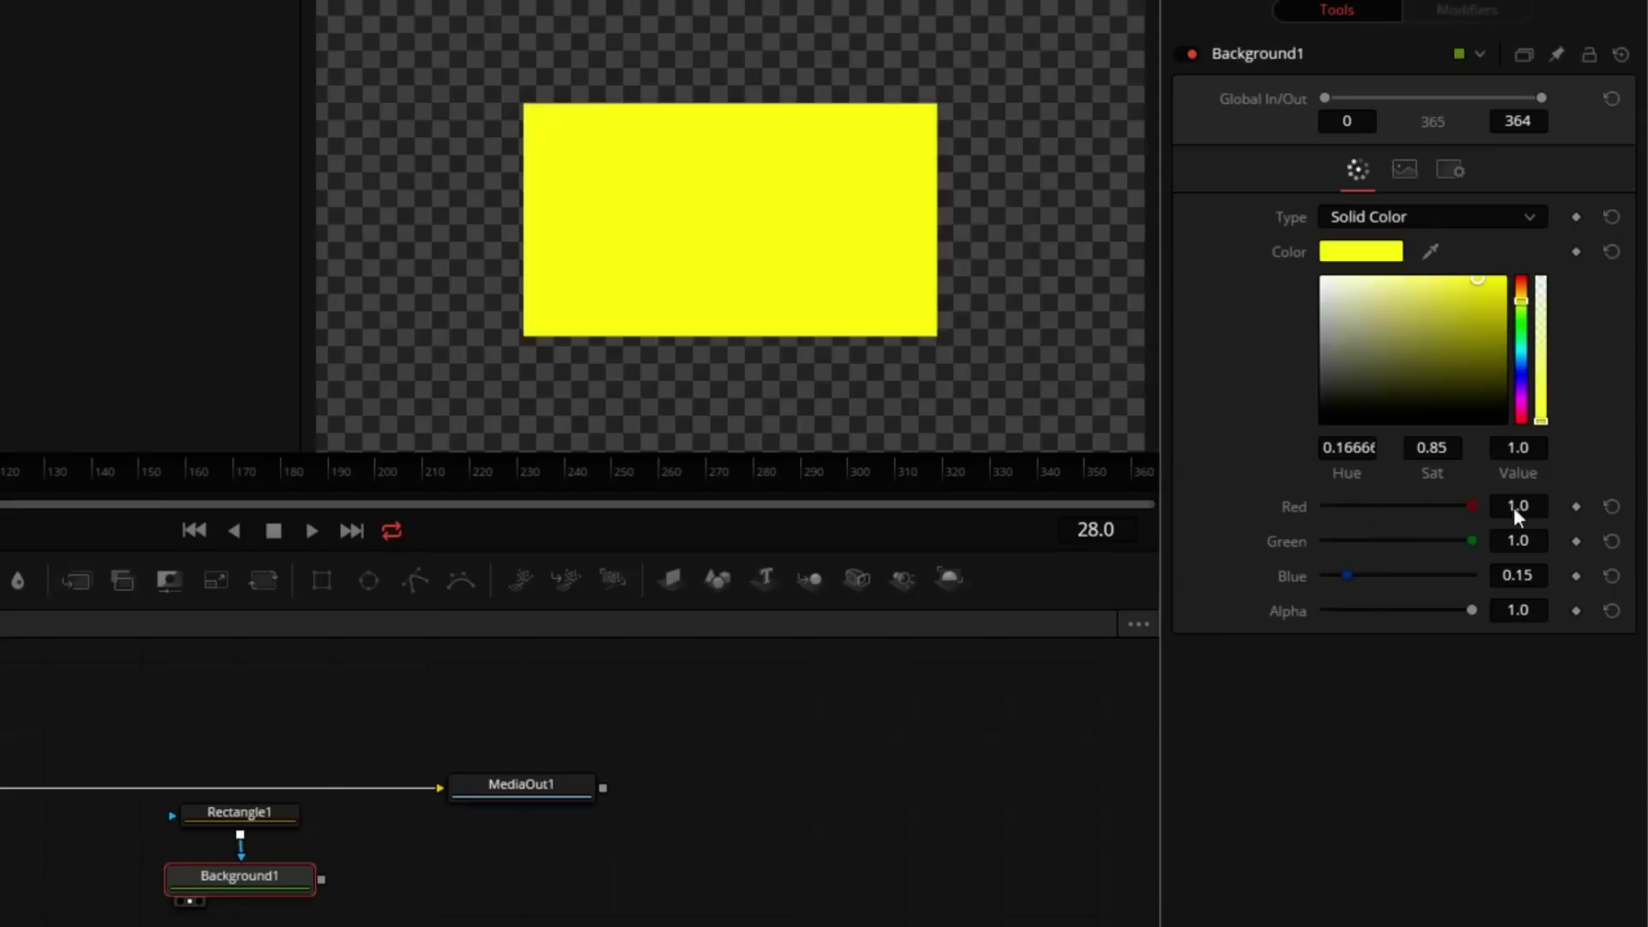
Insert a Grid Warp tool after the Background1 node
{"action": "right_click", "coordinate": [271, 877]}
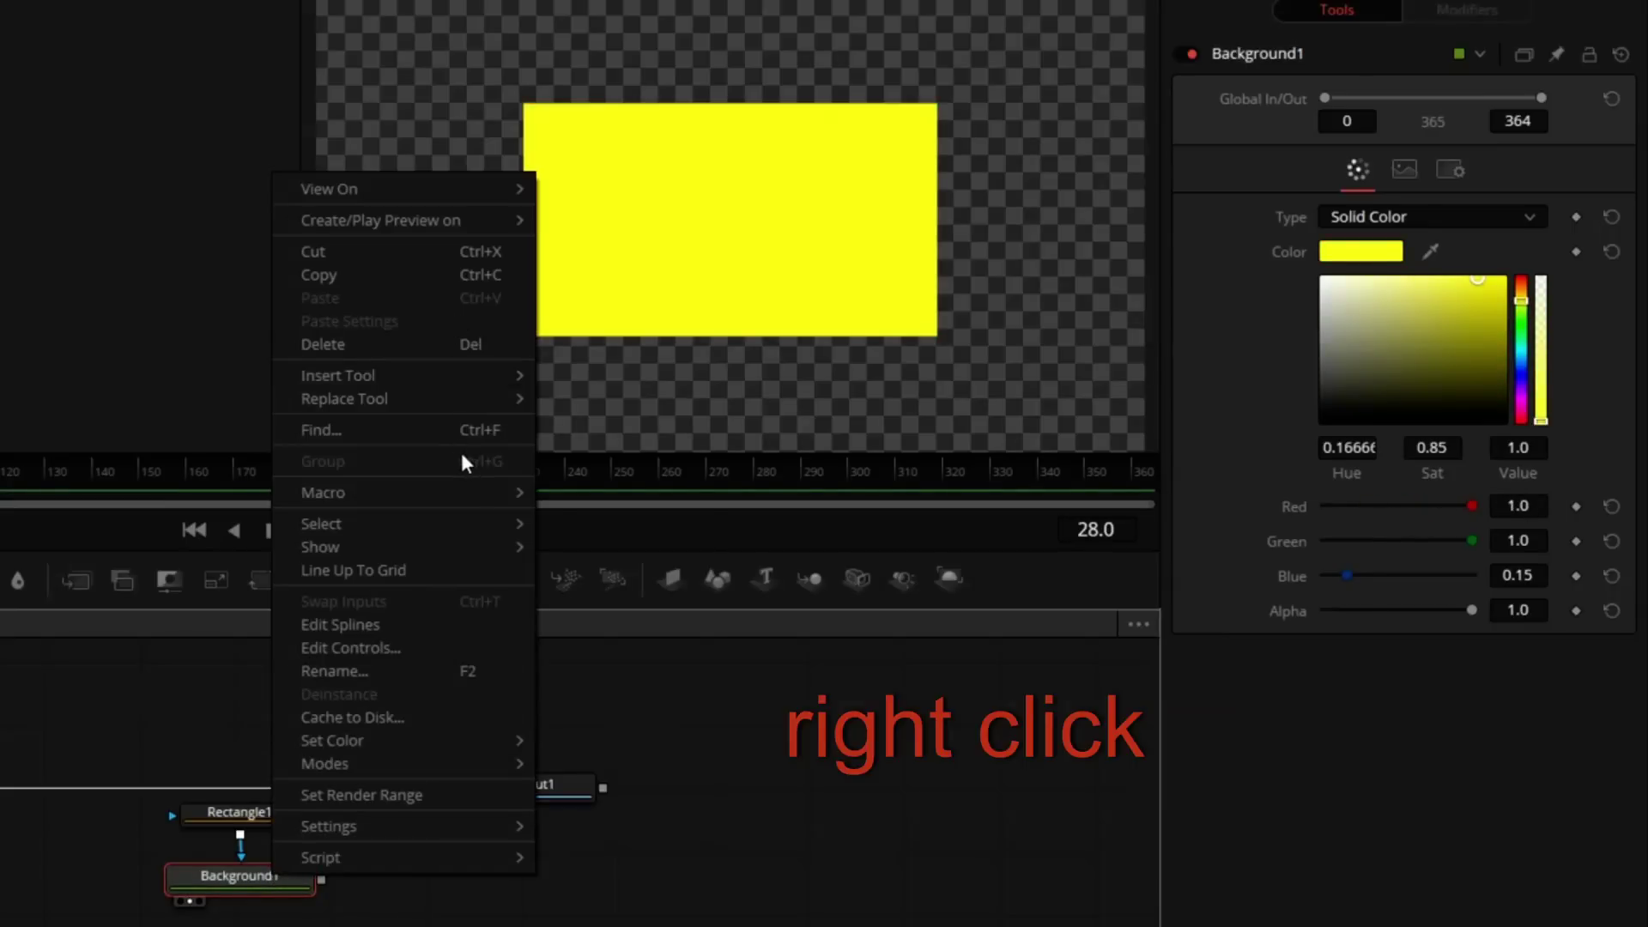
{"action": "mouse_move", "coordinate": [488, 375]}
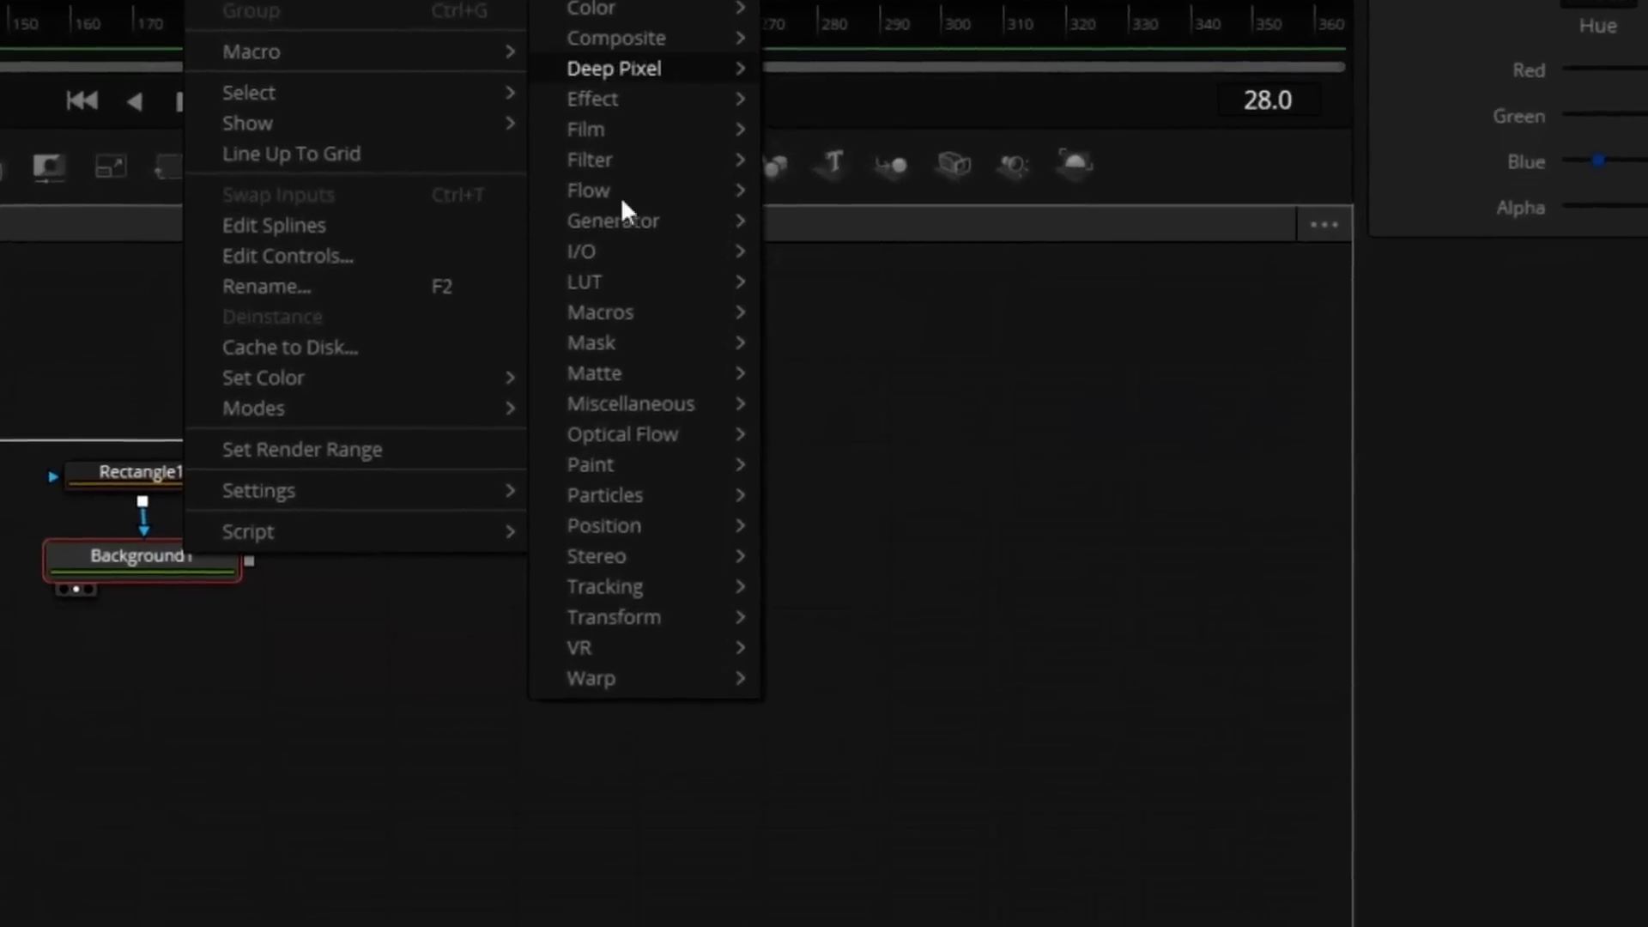
{"action": "mouse_move", "coordinate": [664, 658]}
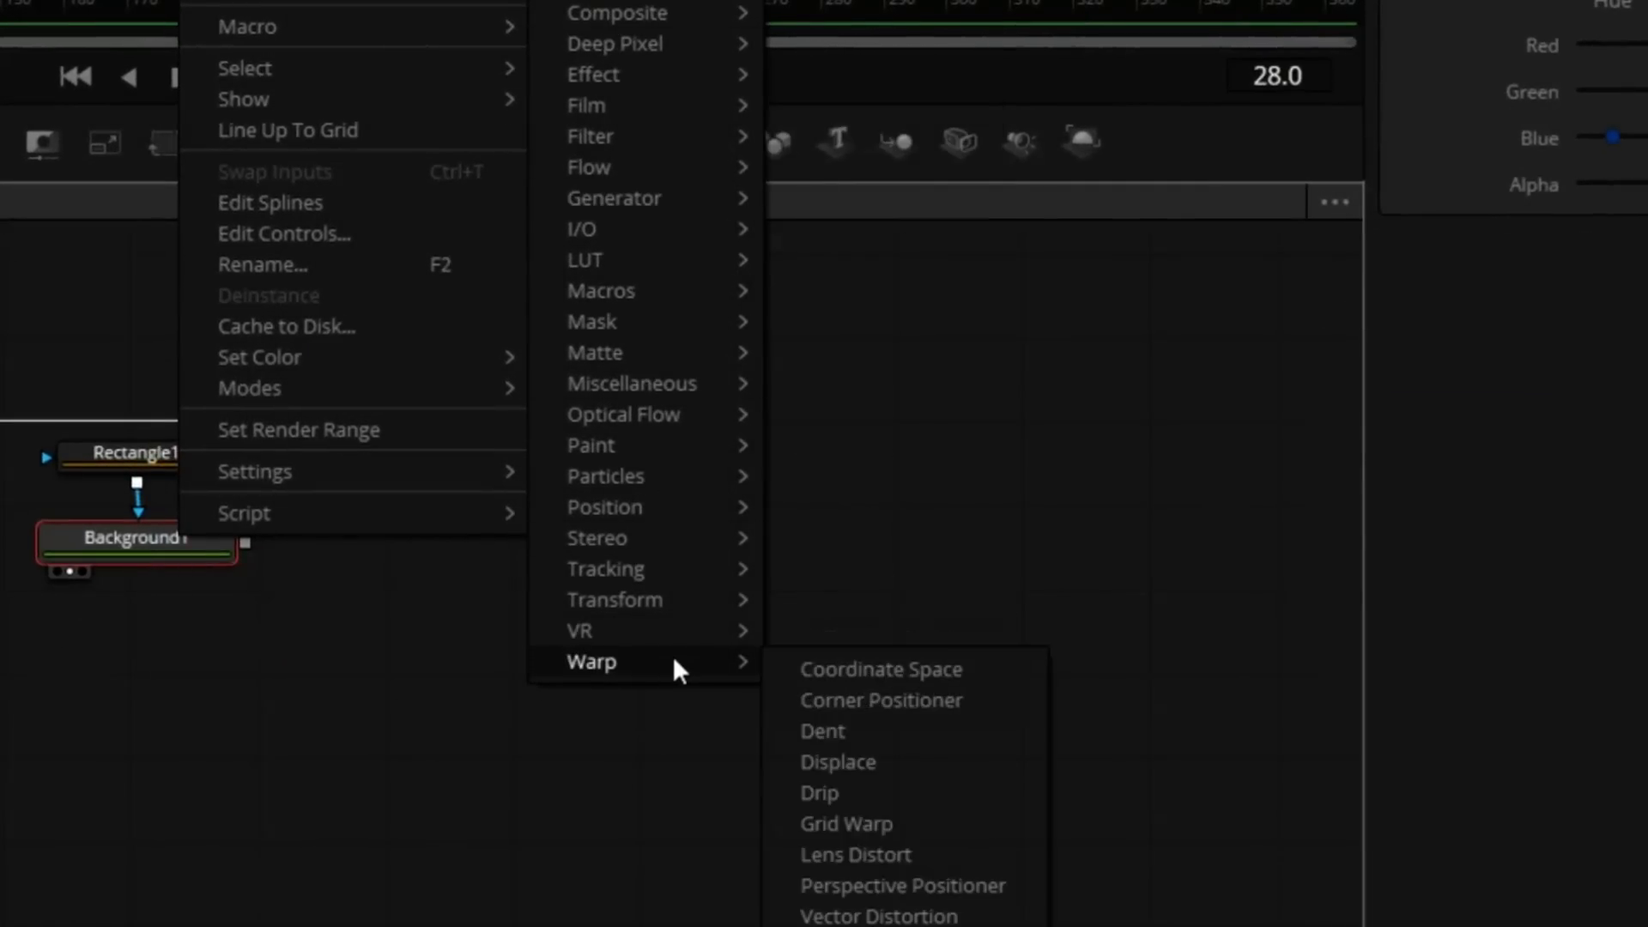
{"action": "left_click", "coordinate": [917, 821]}
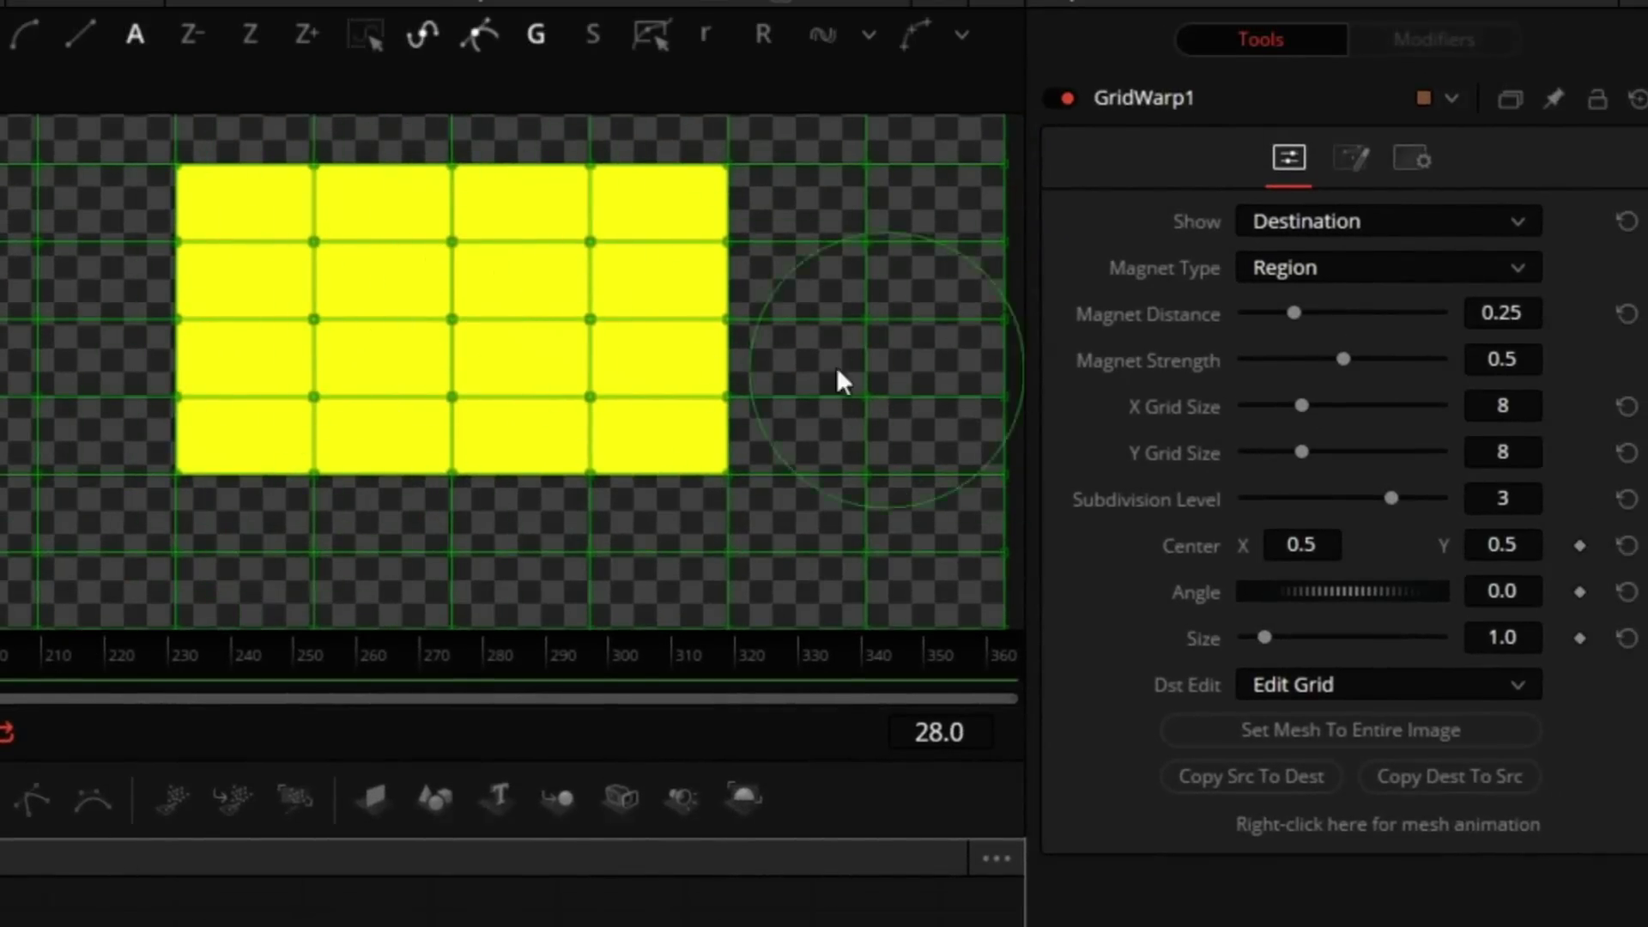
Set GridWarp1's Magnet Type to Selected and toggle Show to Source and back to Destination
{"action": "left_click", "coordinate": [1333, 269]}
{"action": "left_click", "coordinate": [1334, 305]}
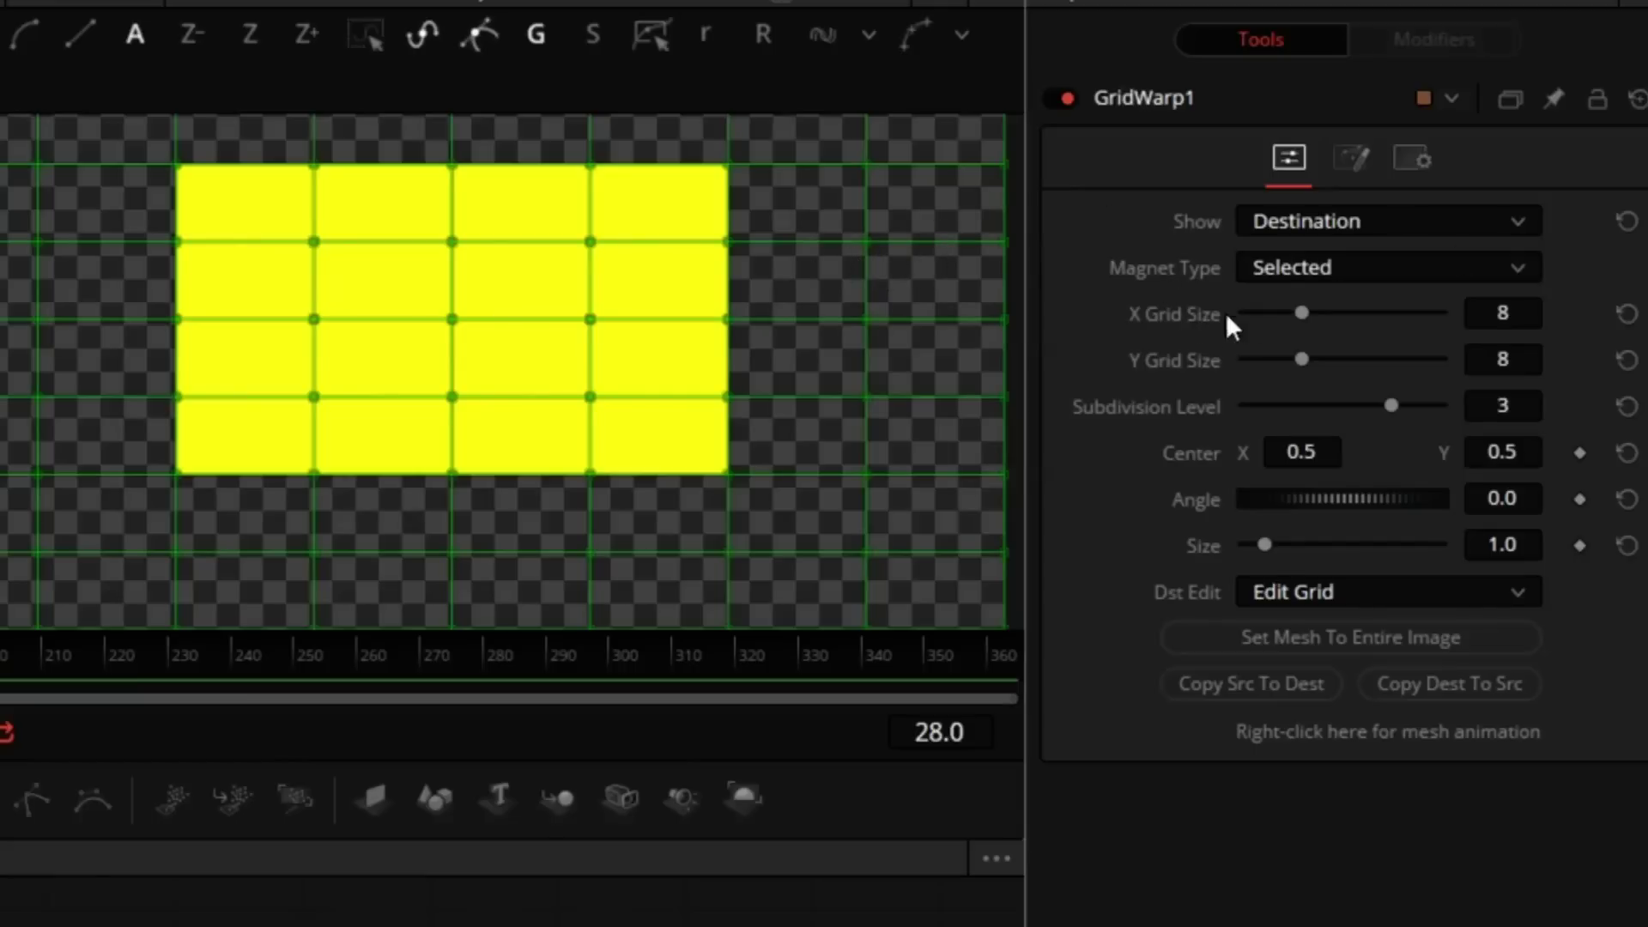
{"action": "left_click", "coordinate": [1408, 223]}
{"action": "left_click", "coordinate": [1358, 263]}
{"action": "left_click", "coordinate": [1410, 228]}
{"action": "left_click", "coordinate": [1374, 285]}
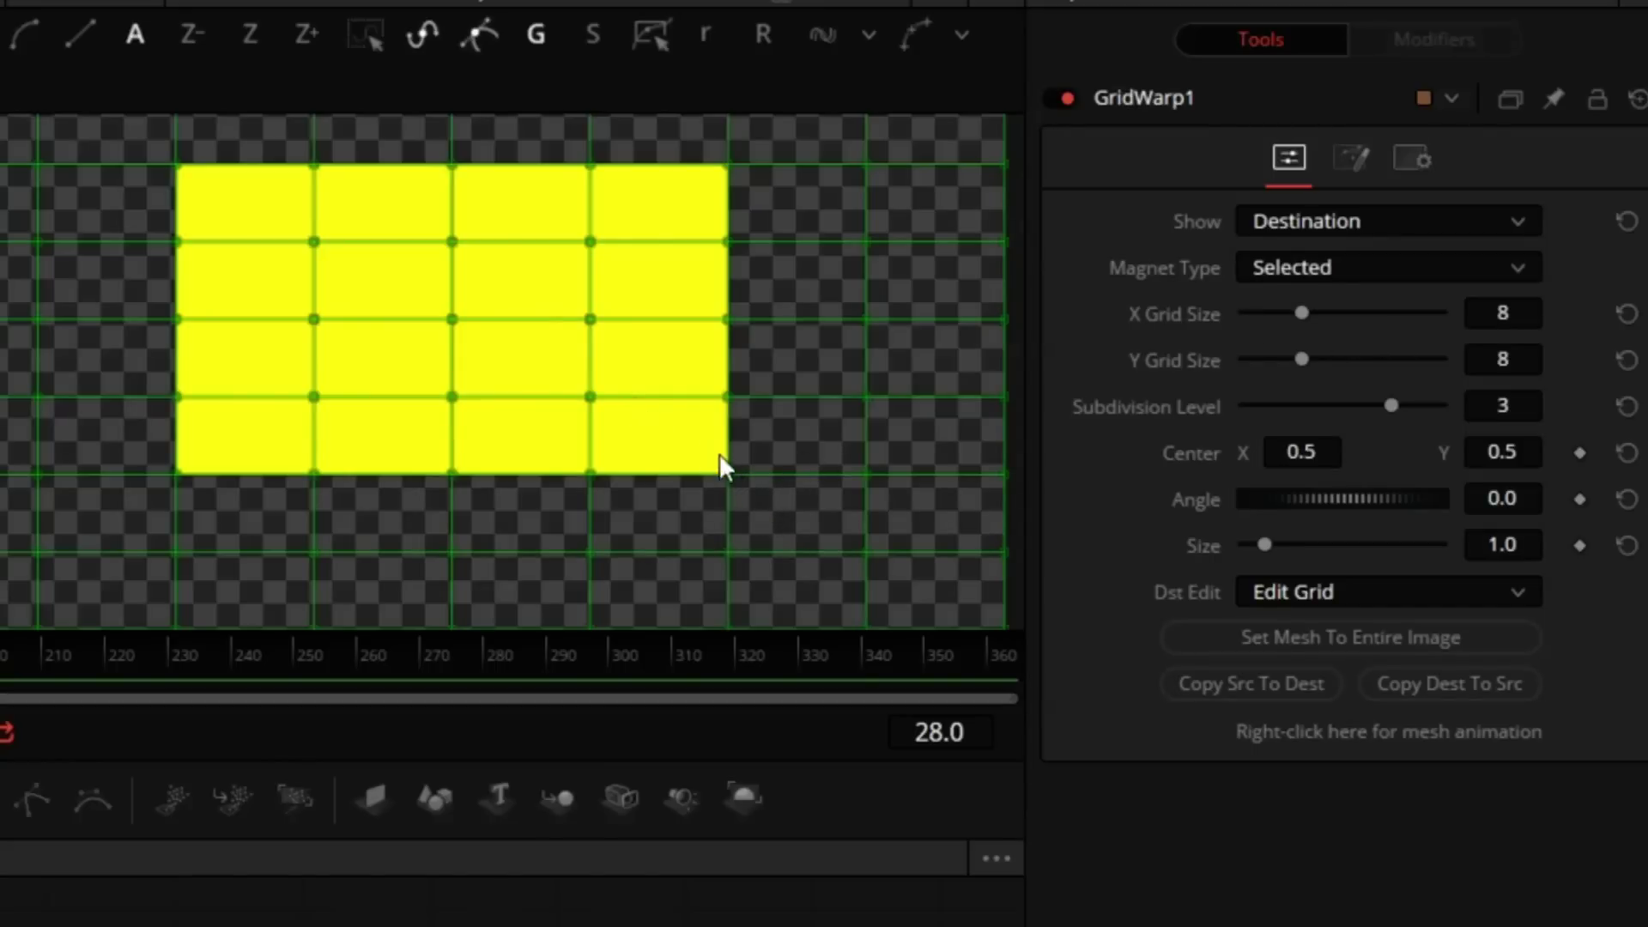
Pull the yellow rectangle's lower-right, lower-middle and lower-left grid points outward to warp its bottom edge
{"action": "left_click_drag", "start_coordinate": [730, 474], "coordinate": [775, 509]}
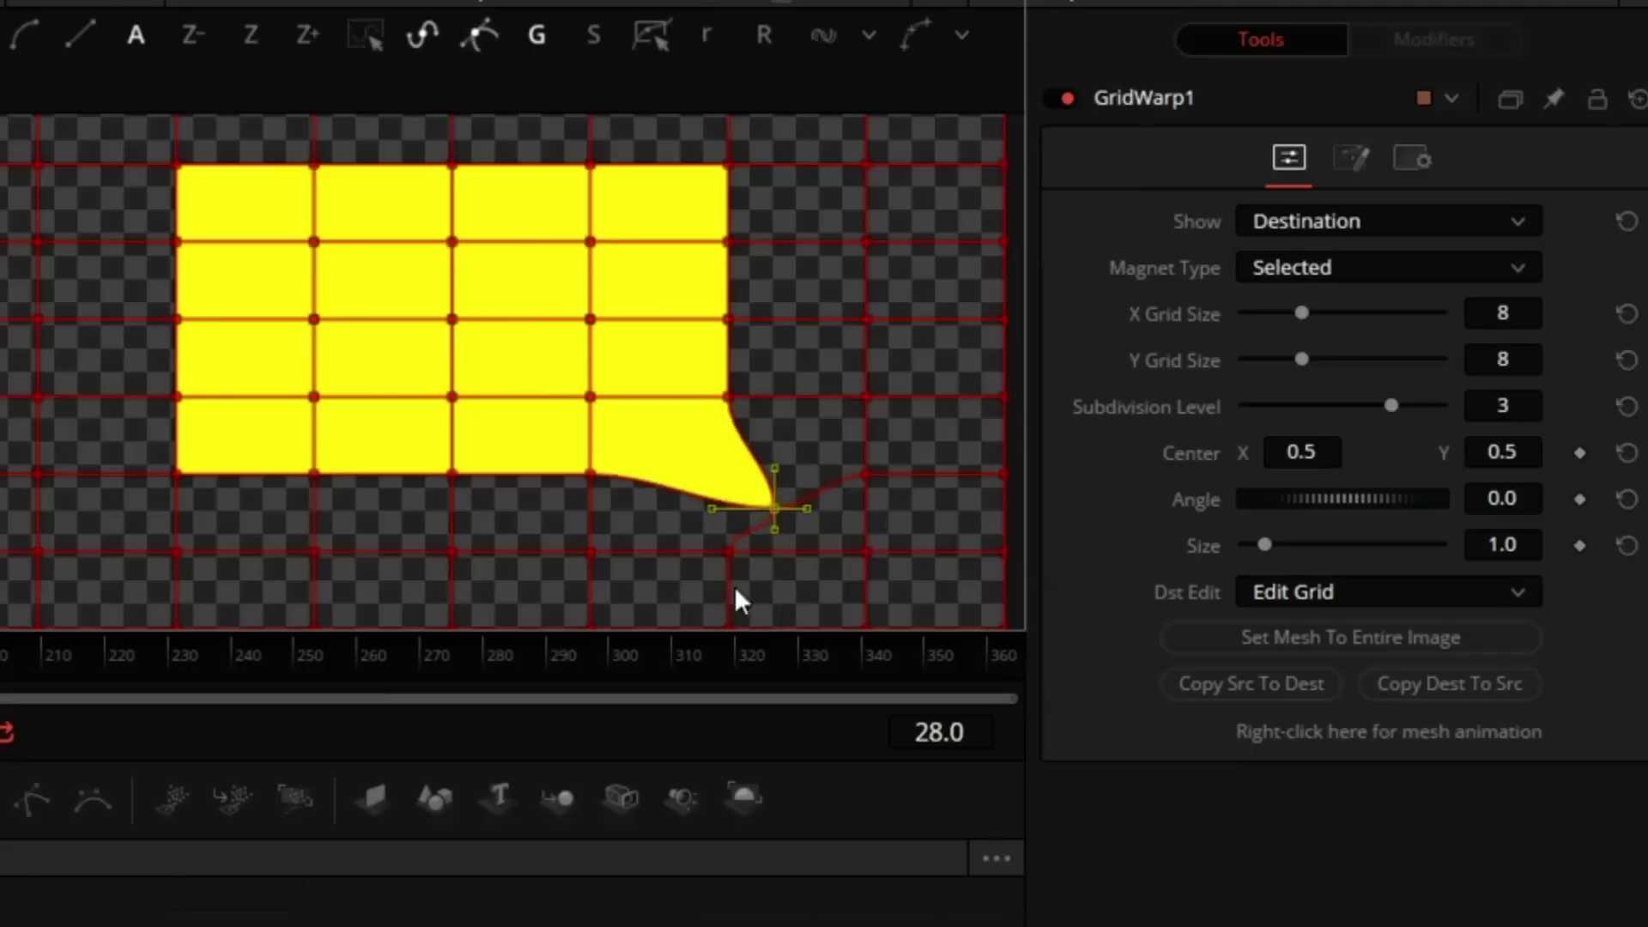
{"action": "left_click_drag", "start_coordinate": [450, 473], "coordinate": [438, 537]}
{"action": "left_click_drag", "start_coordinate": [177, 473], "coordinate": [136, 516]}
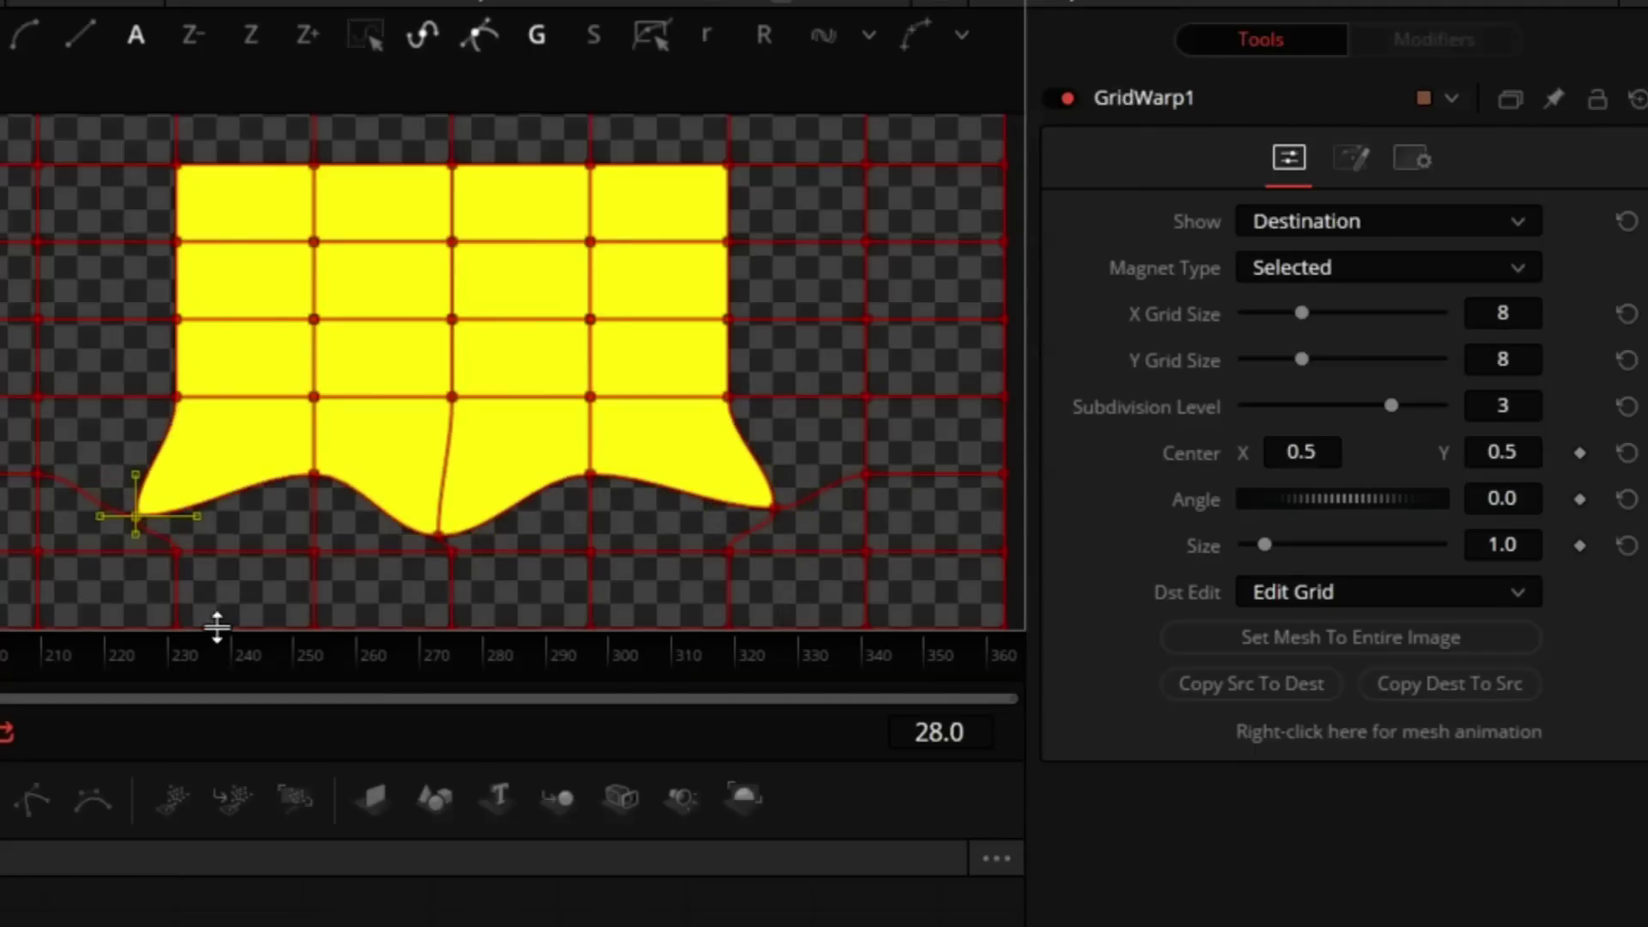
Compare the yellow shape's Source grid with its warped Destination grid
{"action": "left_click", "coordinate": [1419, 222]}
{"action": "left_click", "coordinate": [1383, 256]}
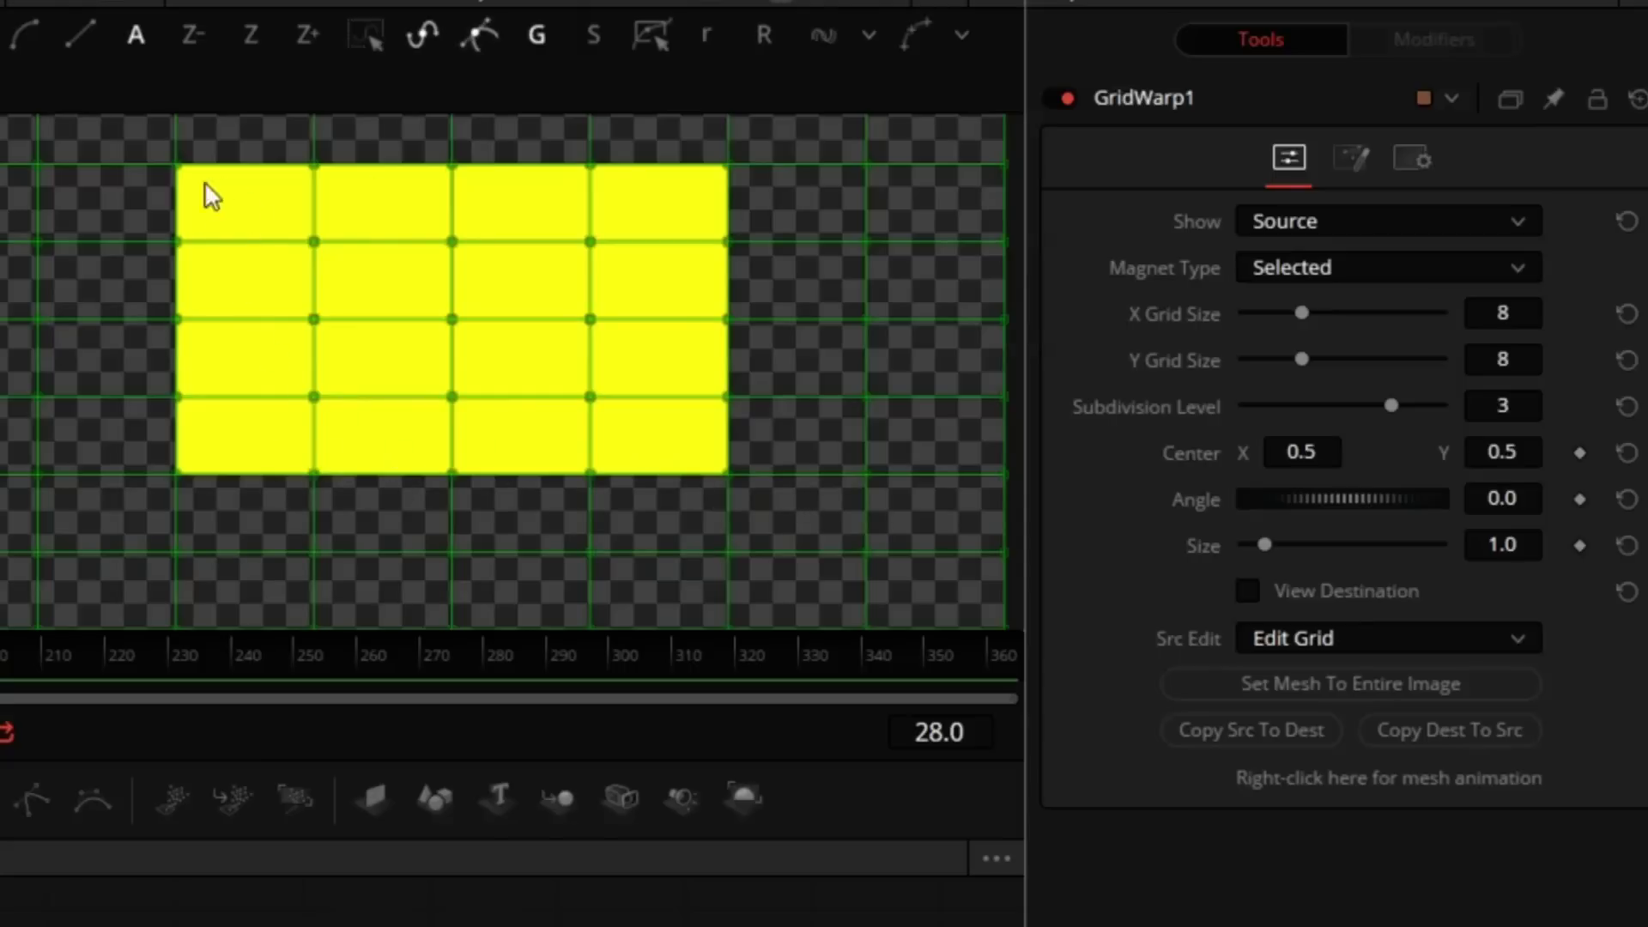
{"action": "left_click", "coordinate": [1396, 216]}
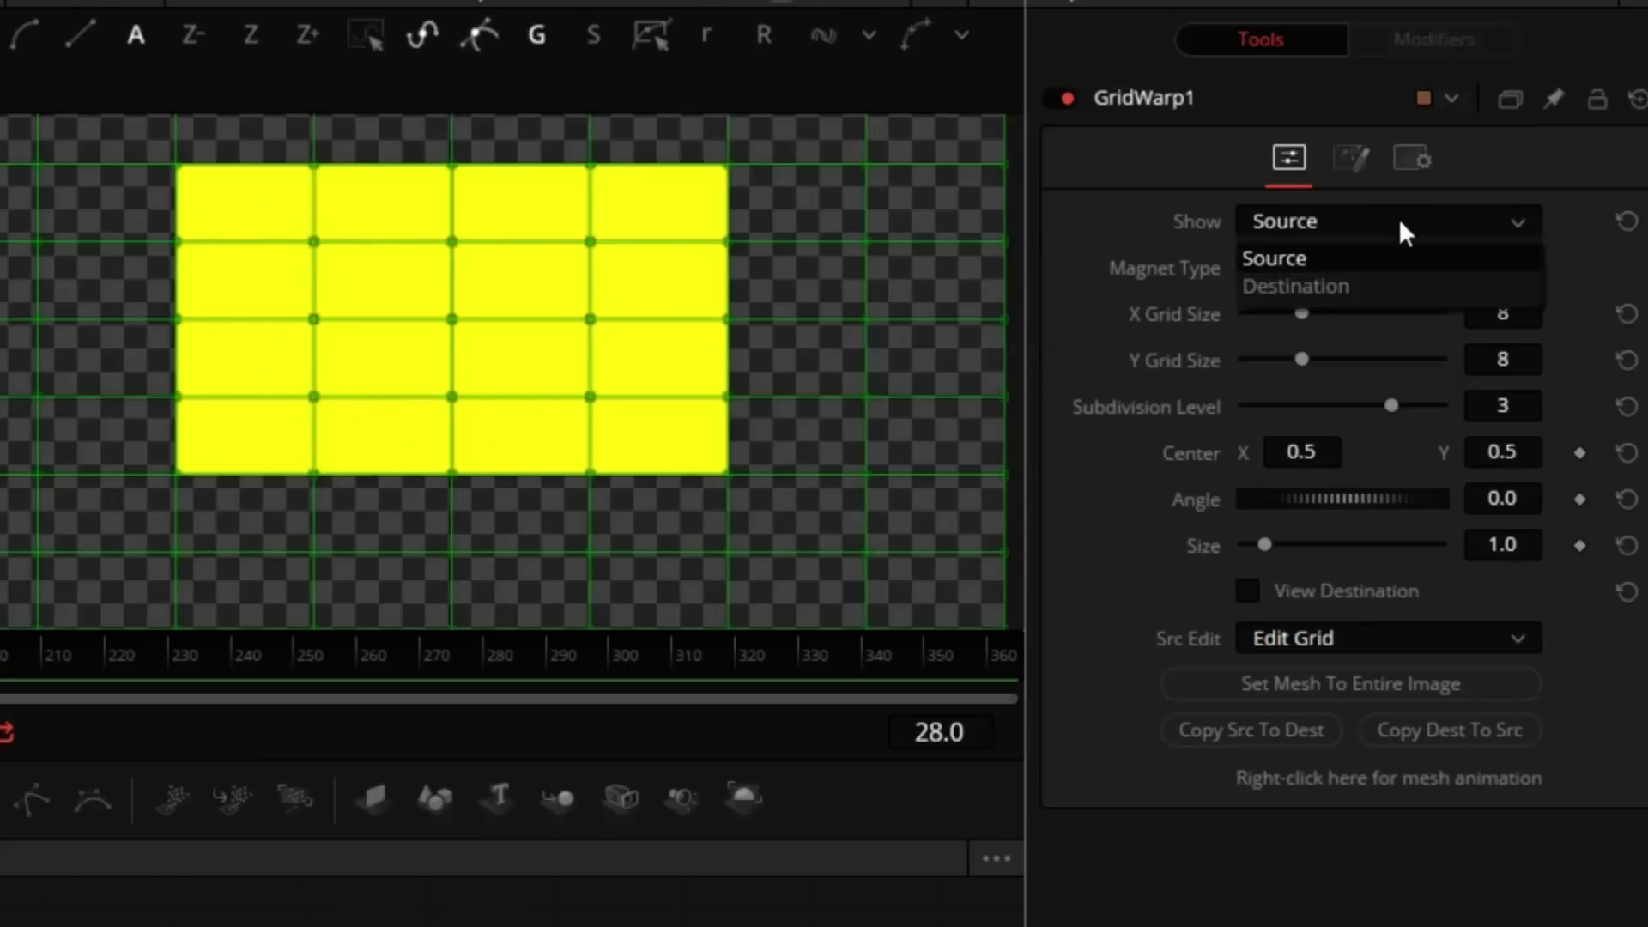
{"action": "left_click", "coordinate": [1350, 288]}
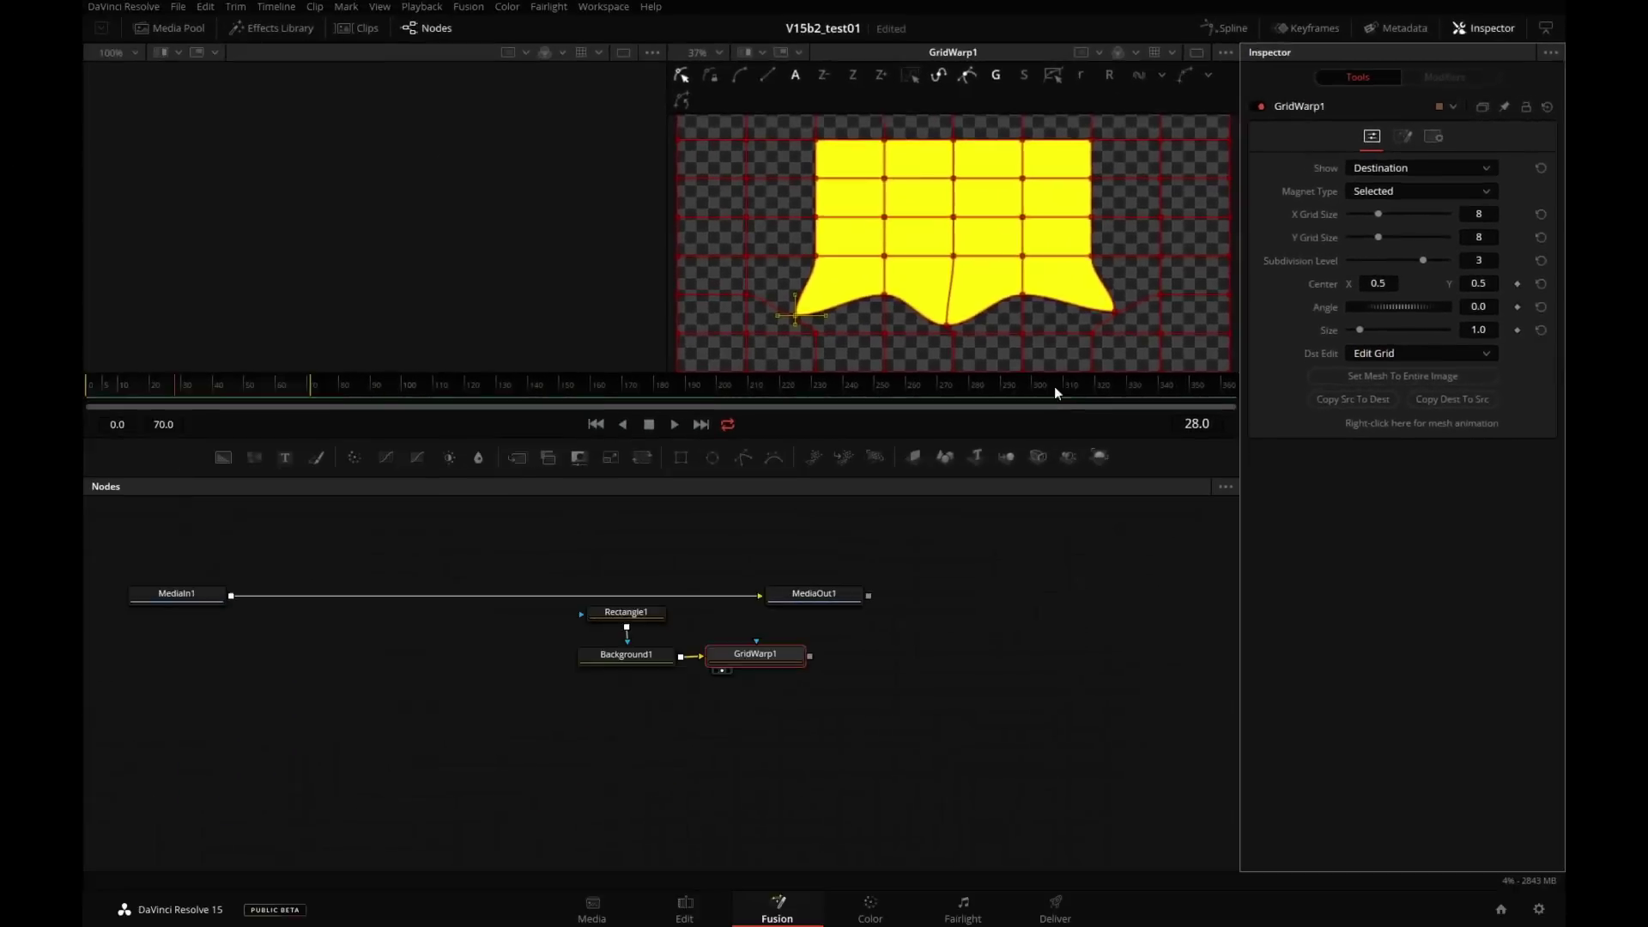
Delete the Rectangle1, Background1 and GridWarp1 demonstration nodes
{"action": "left_click_drag", "start_coordinate": [532, 604], "coordinate": [828, 695]}
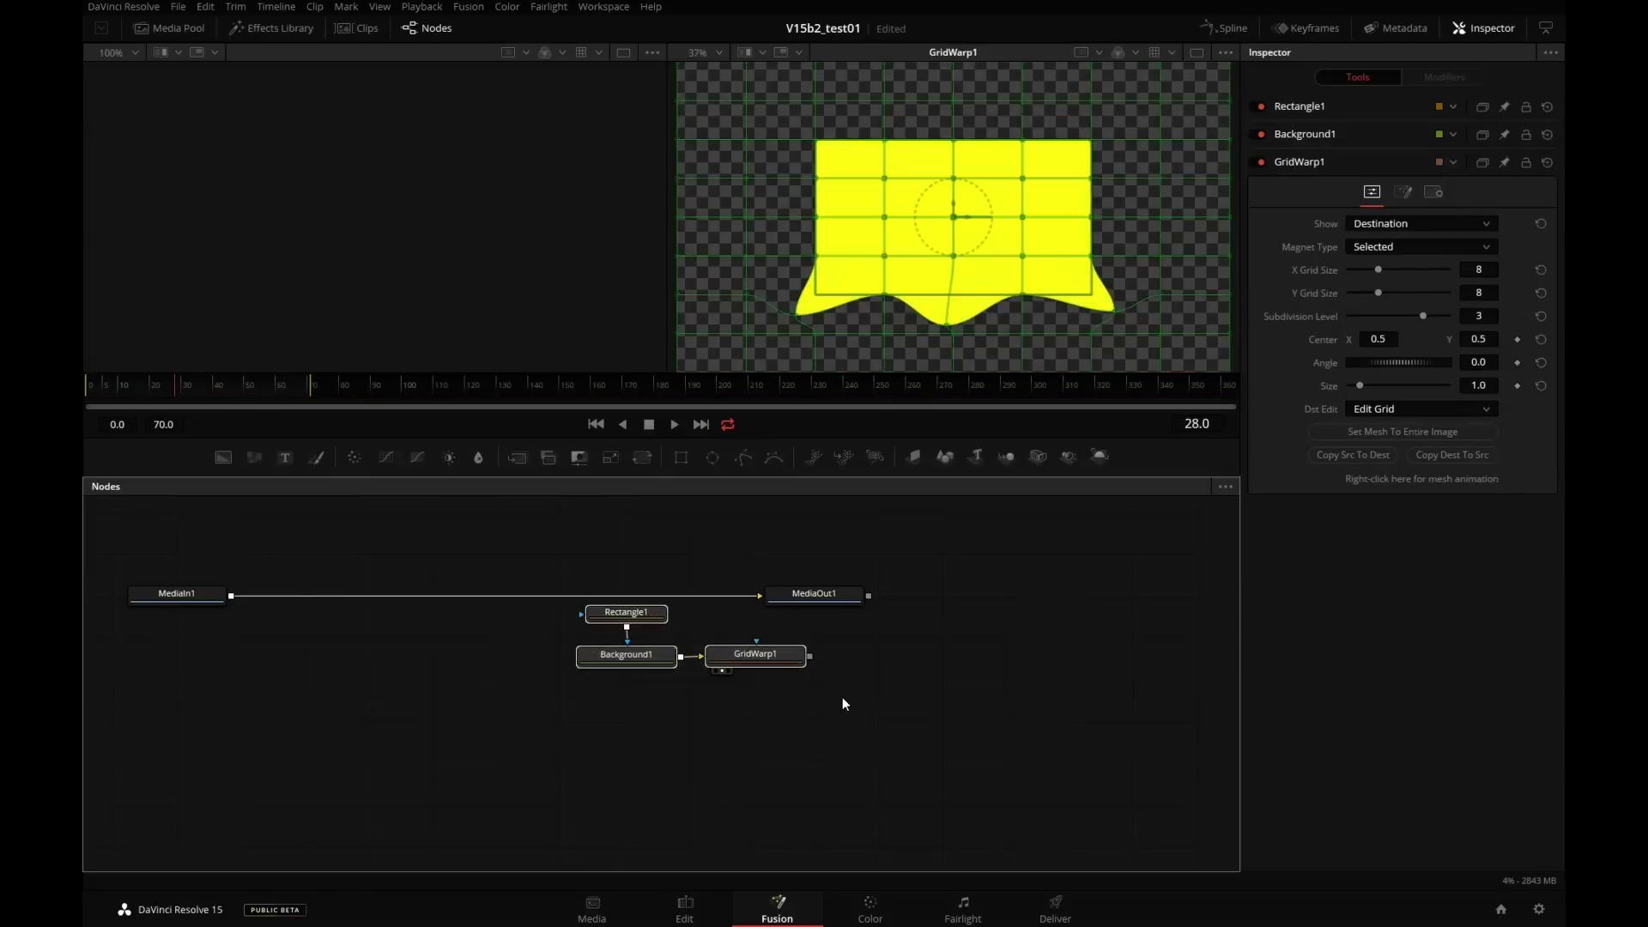
{"action": "key", "text": "Delete"}
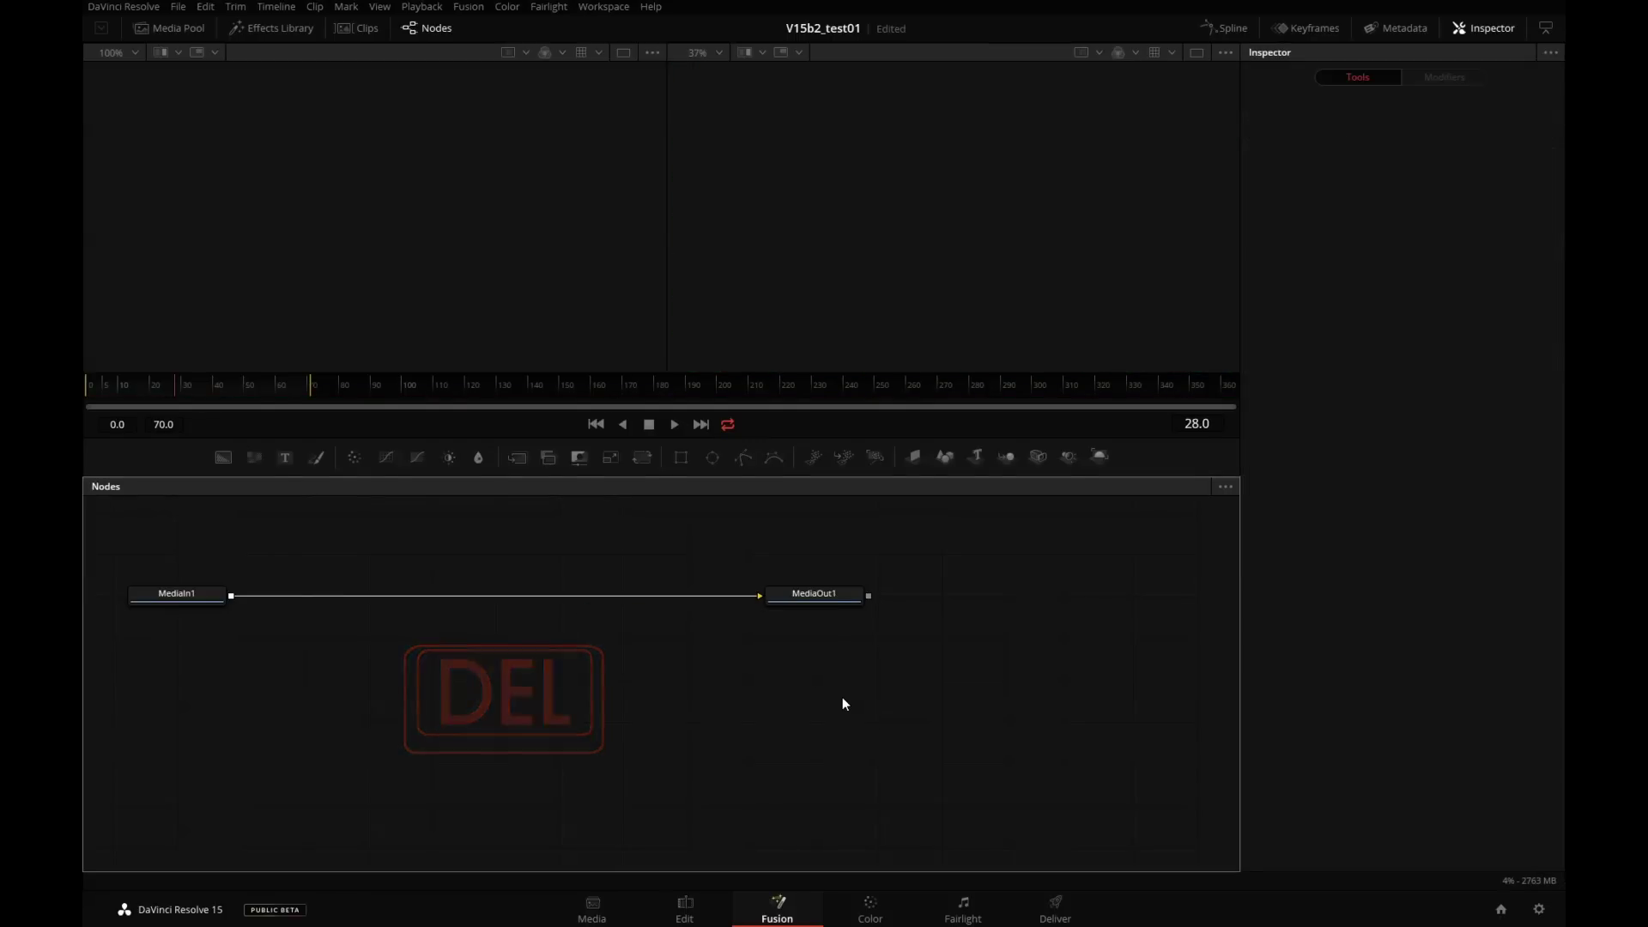
Show MediaIn1 in the first viewer, and insert a Grid Warp node after it for display in the second viewer
{"action": "left_click", "coordinate": [206, 598]}
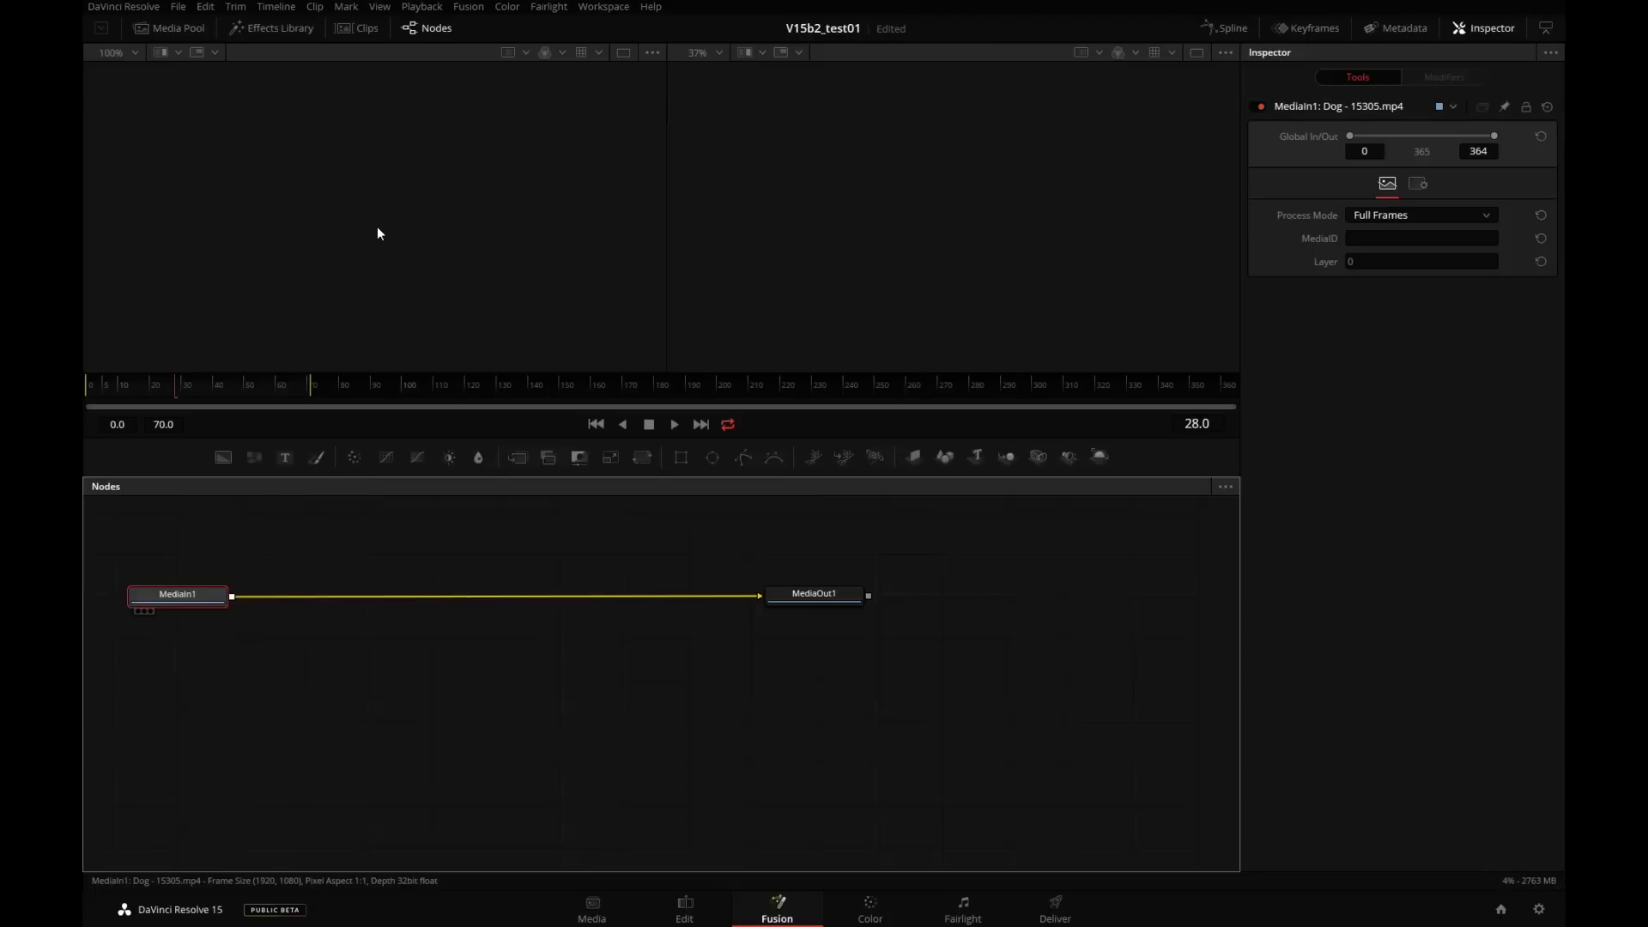
{"action": "key", "text": "1"}
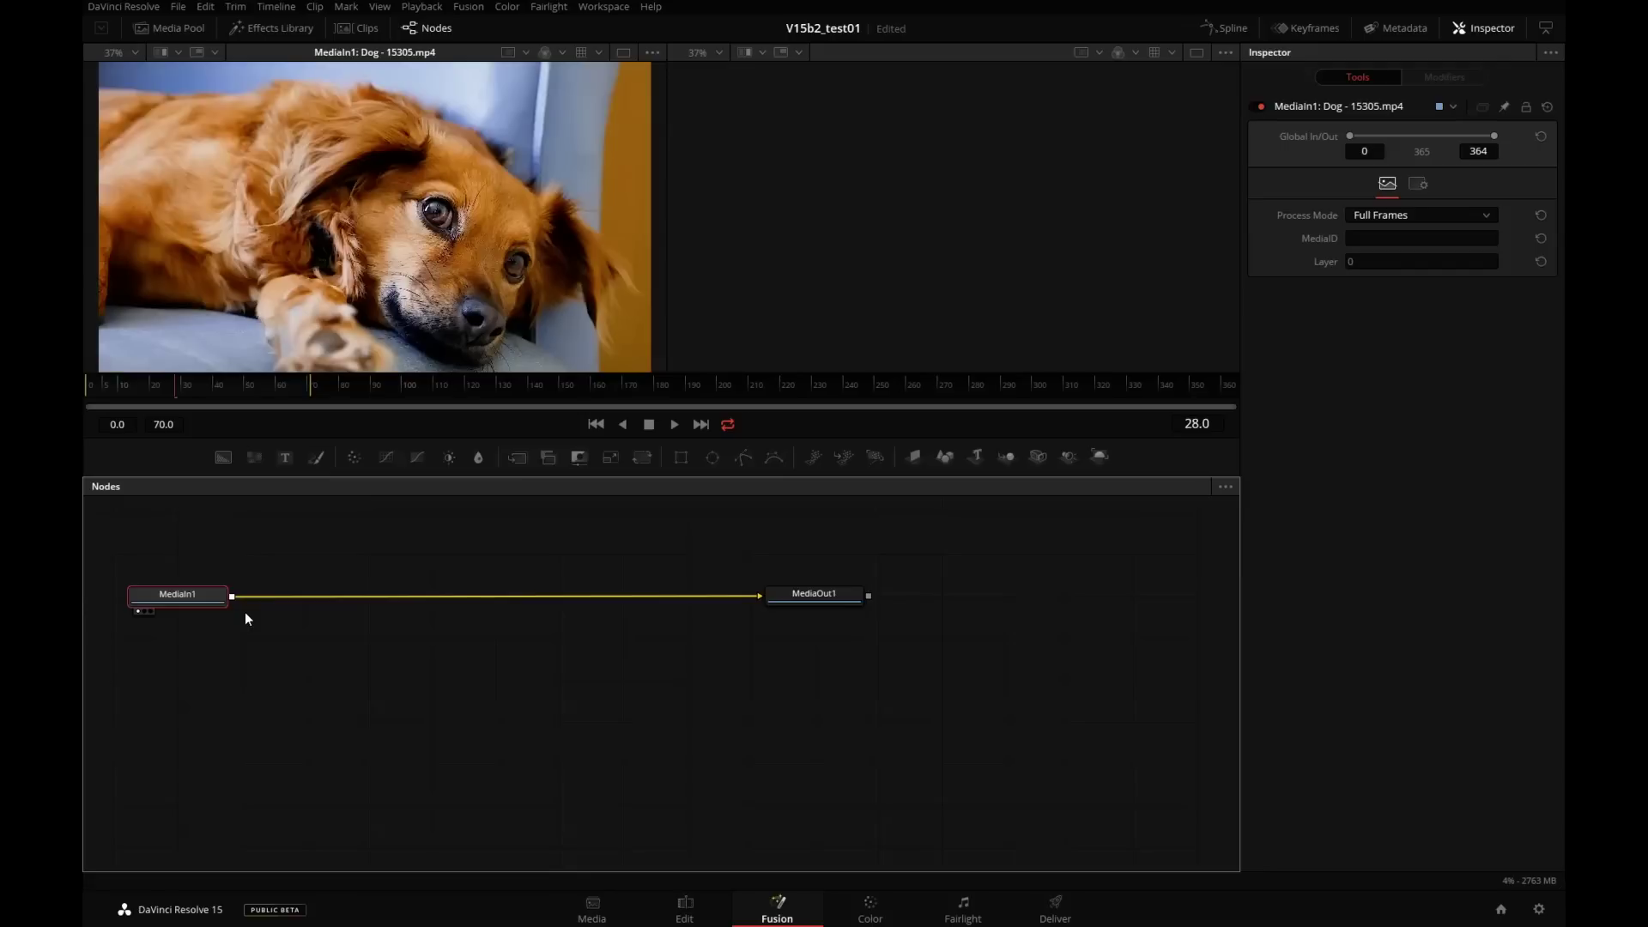
{"action": "key", "text": "ctrl+space"}
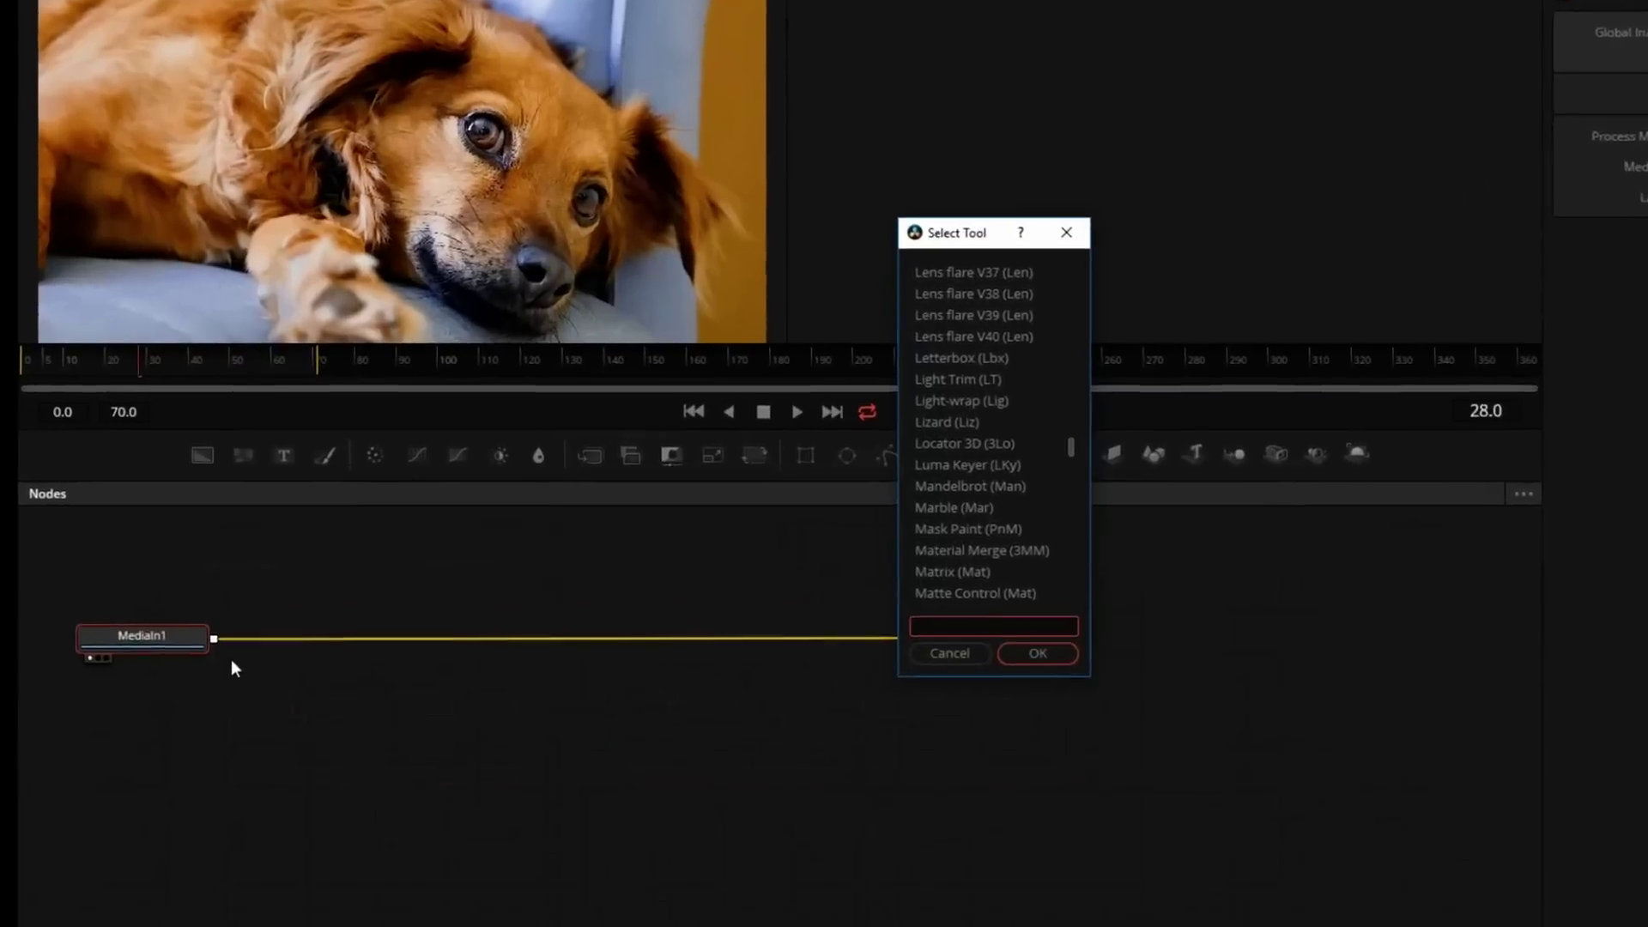
{"action": "type", "text": "gr"}
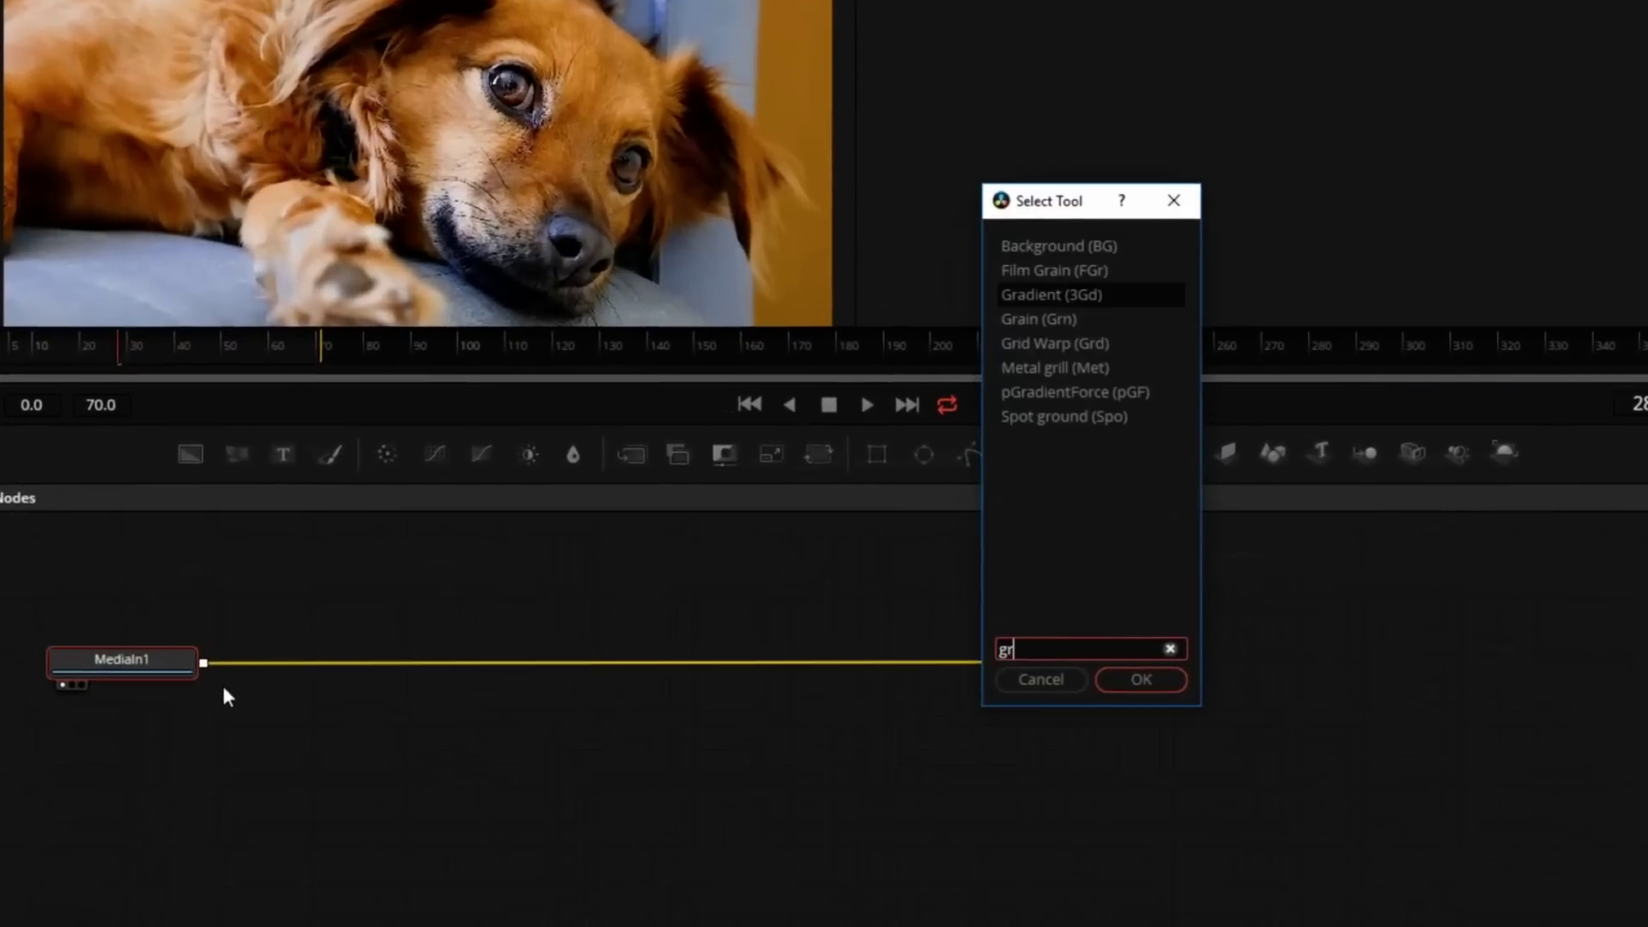
{"action": "type", "text": "id"}
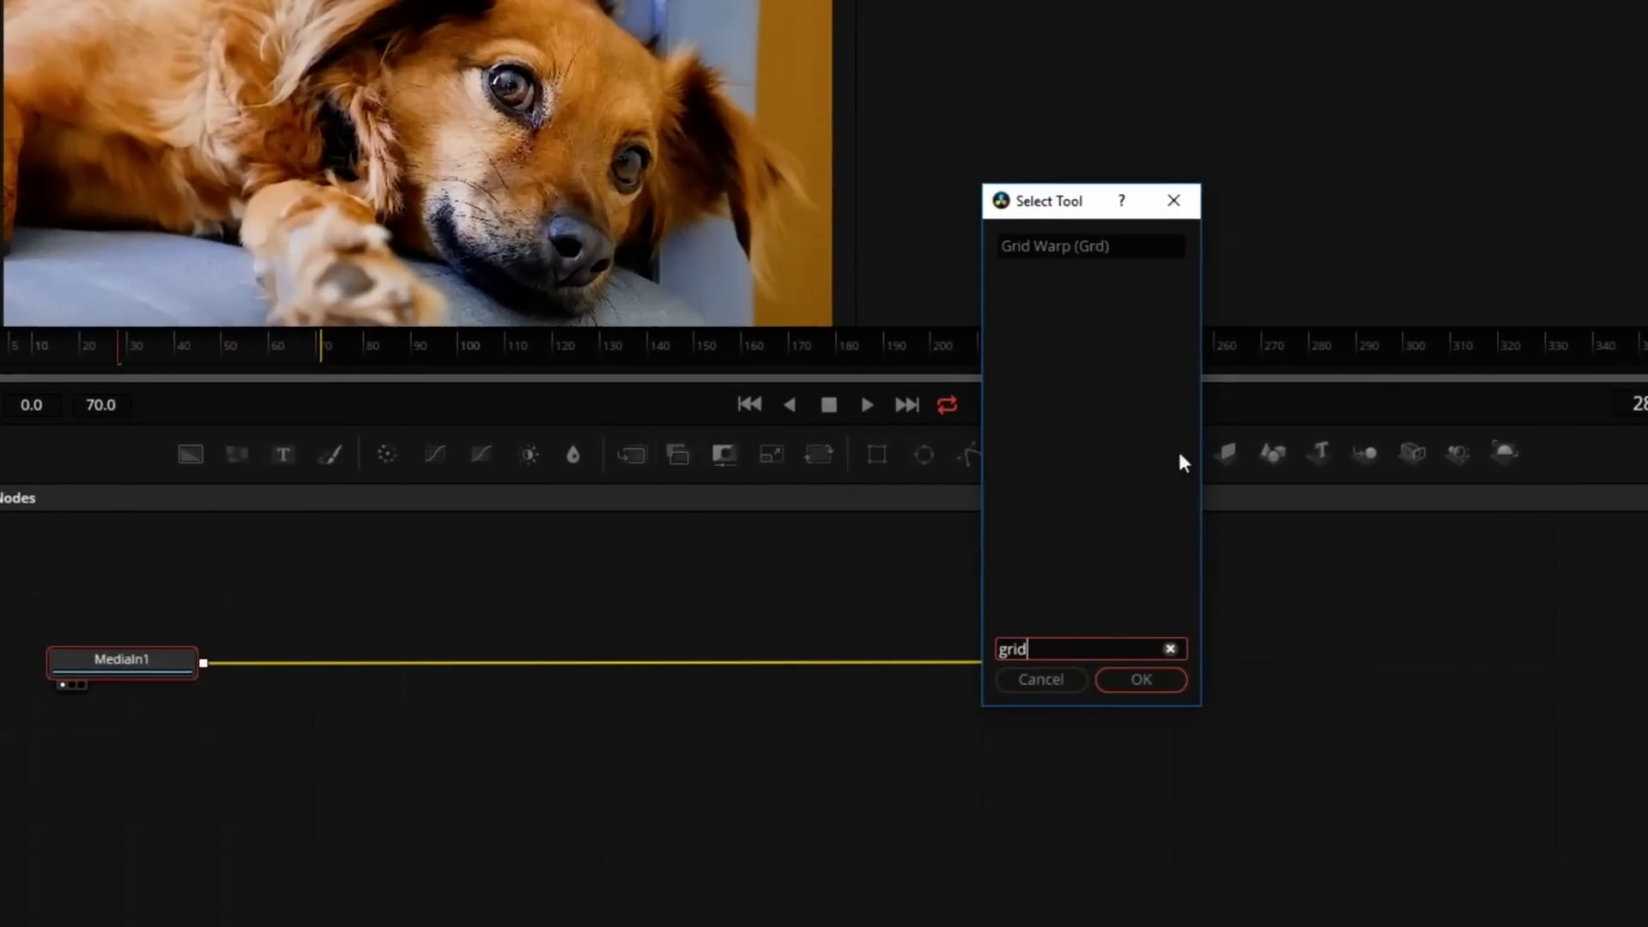
{"action": "left_click", "coordinate": [1120, 684]}
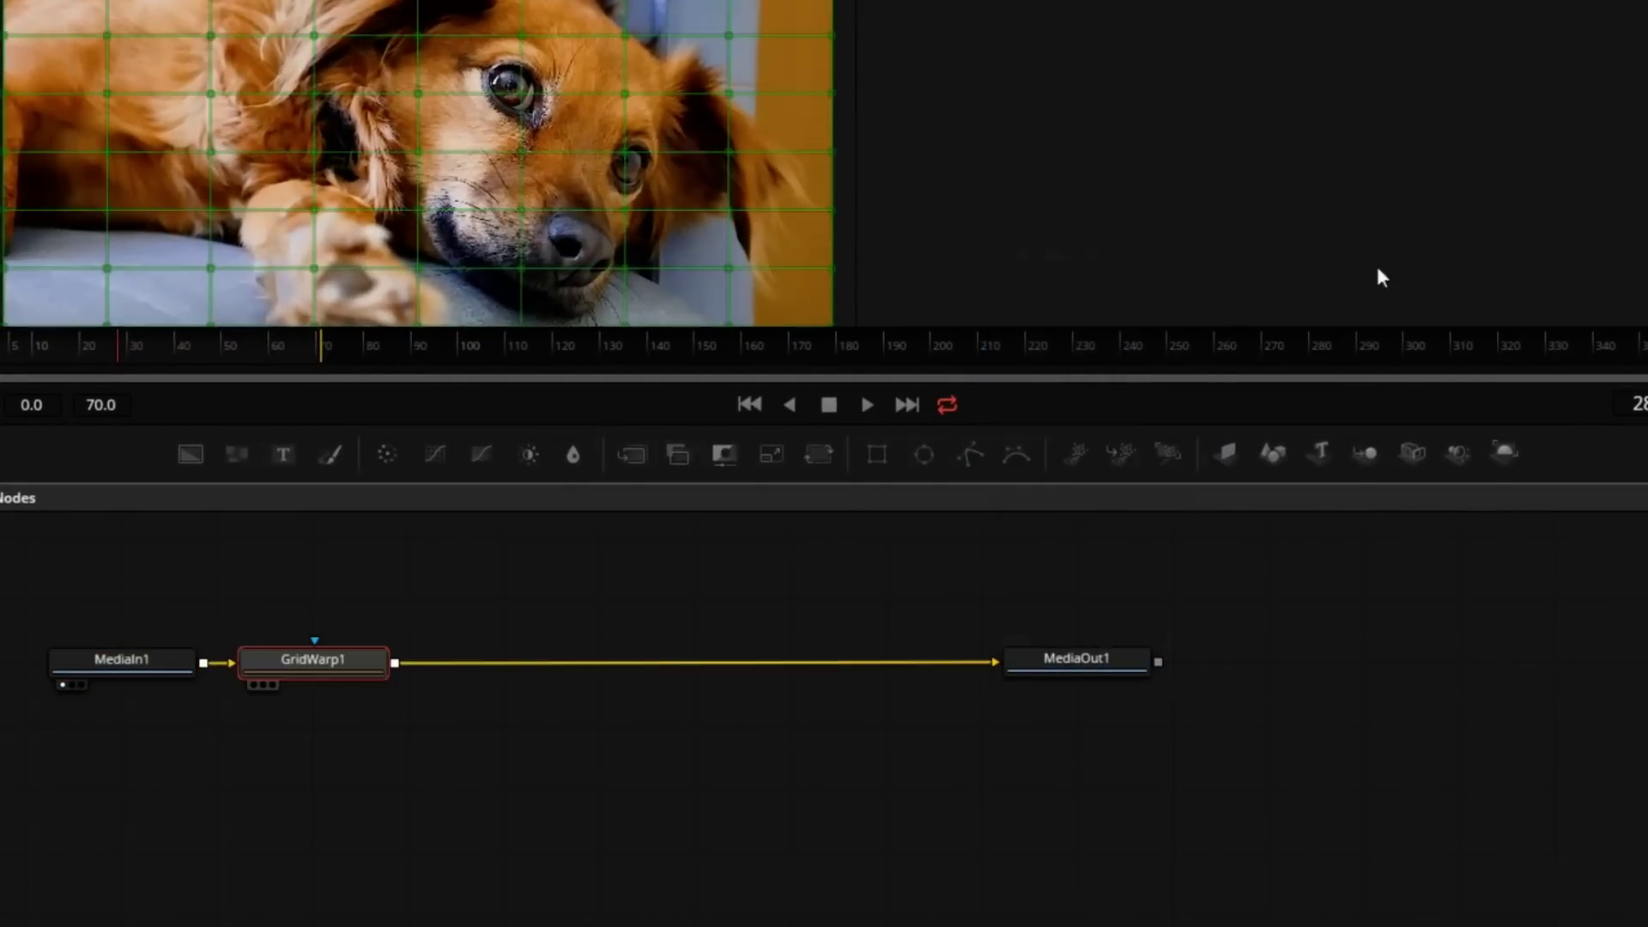
{"action": "key", "text": "2"}
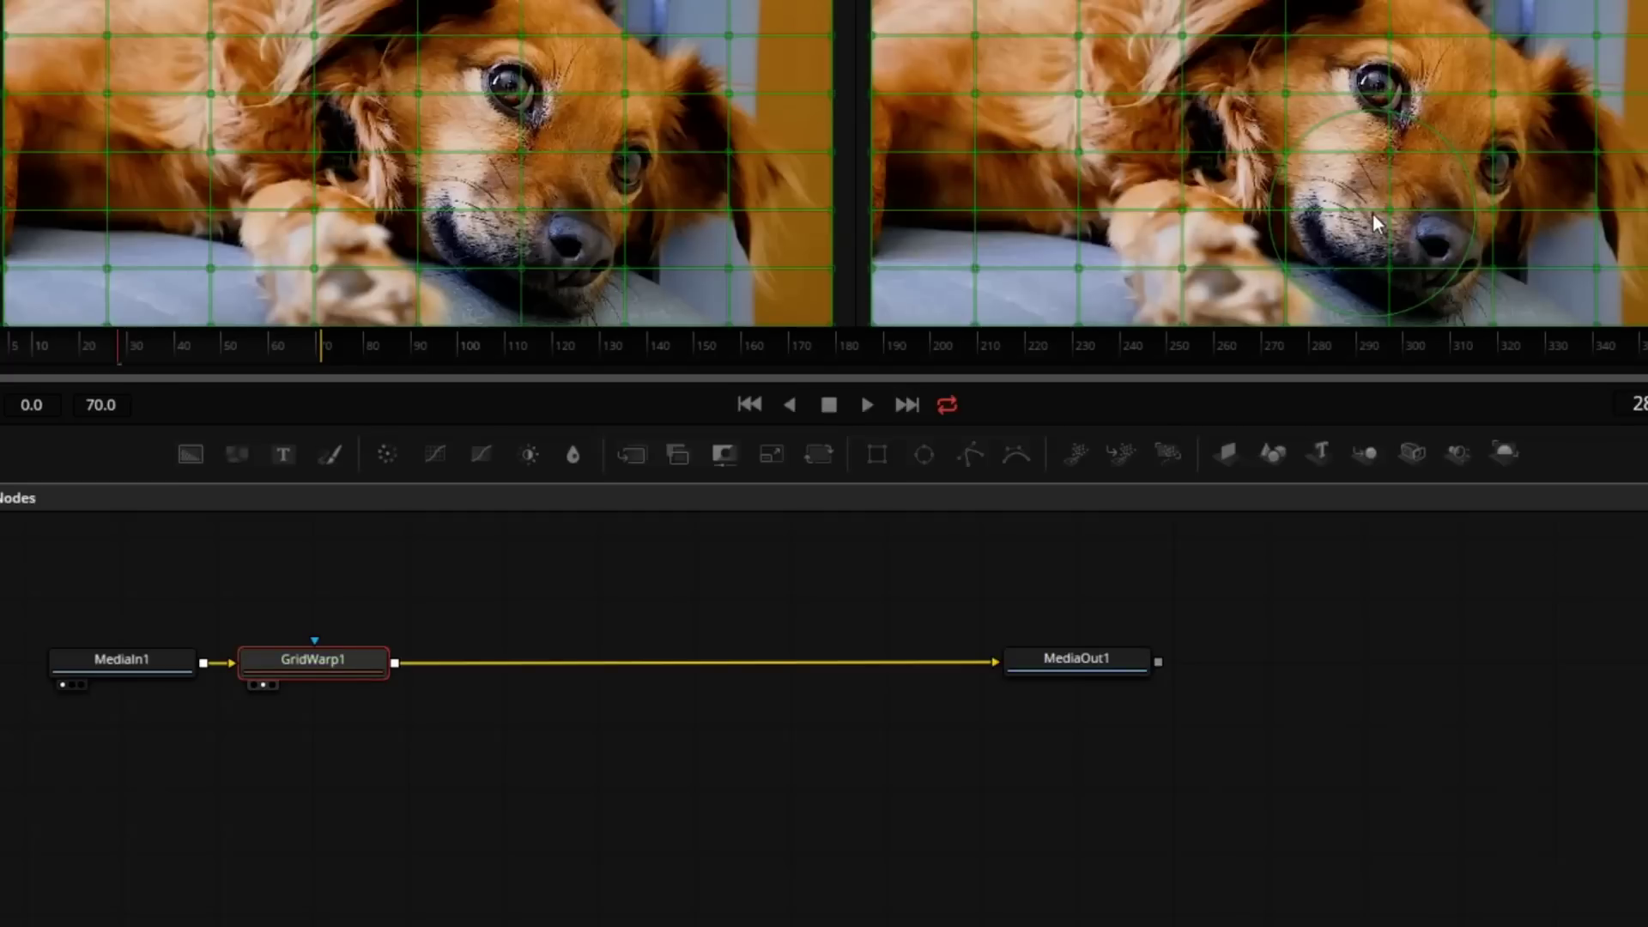
Show GridWarp1's Source grid and fit it roughly to the dog's head with Size 0.473 and Angle -44.3
{"action": "left_click_drag", "start_coordinate": [990, 482], "coordinate": [959, 706]}
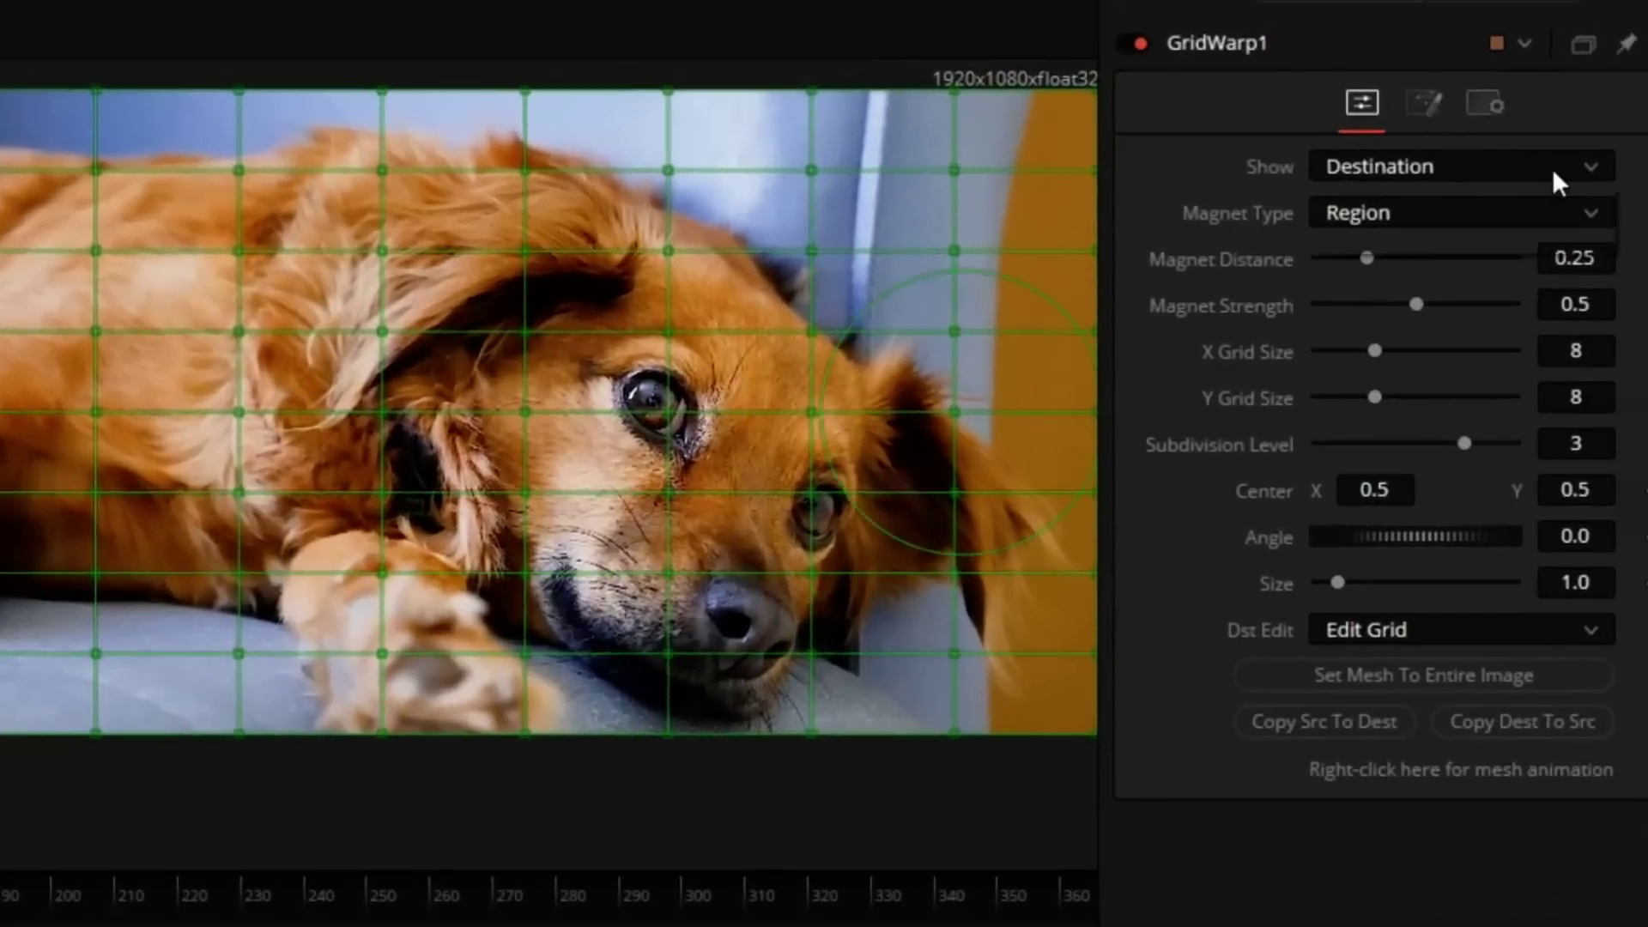
{"action": "left_click", "coordinate": [1554, 172]}
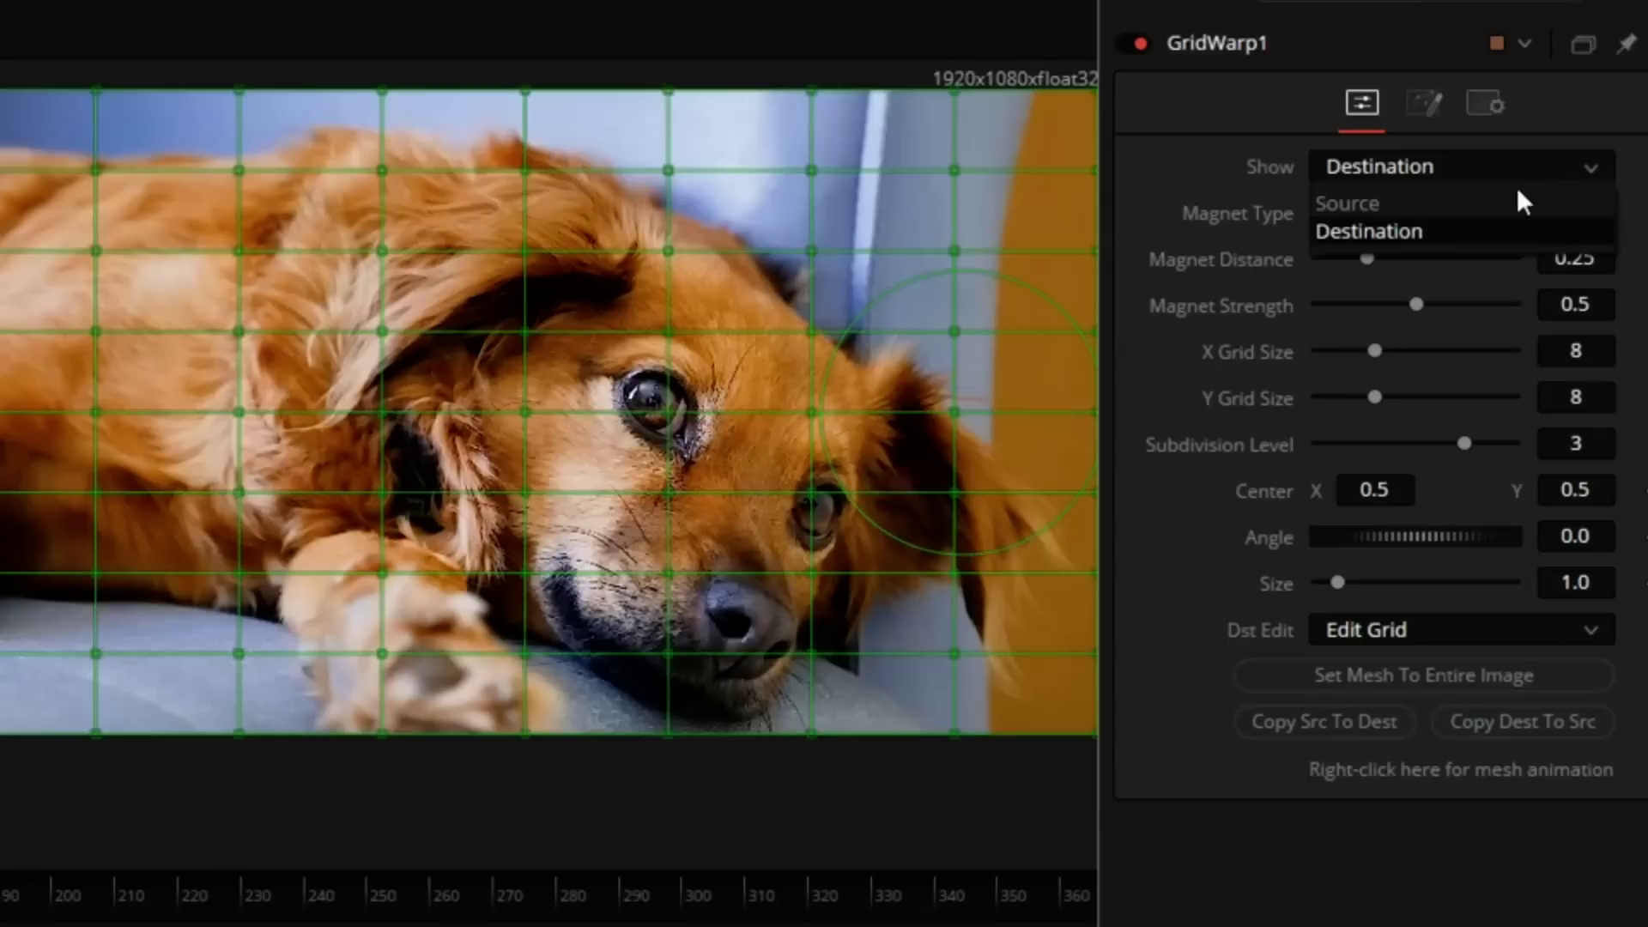
{"action": "left_click", "coordinate": [1419, 202]}
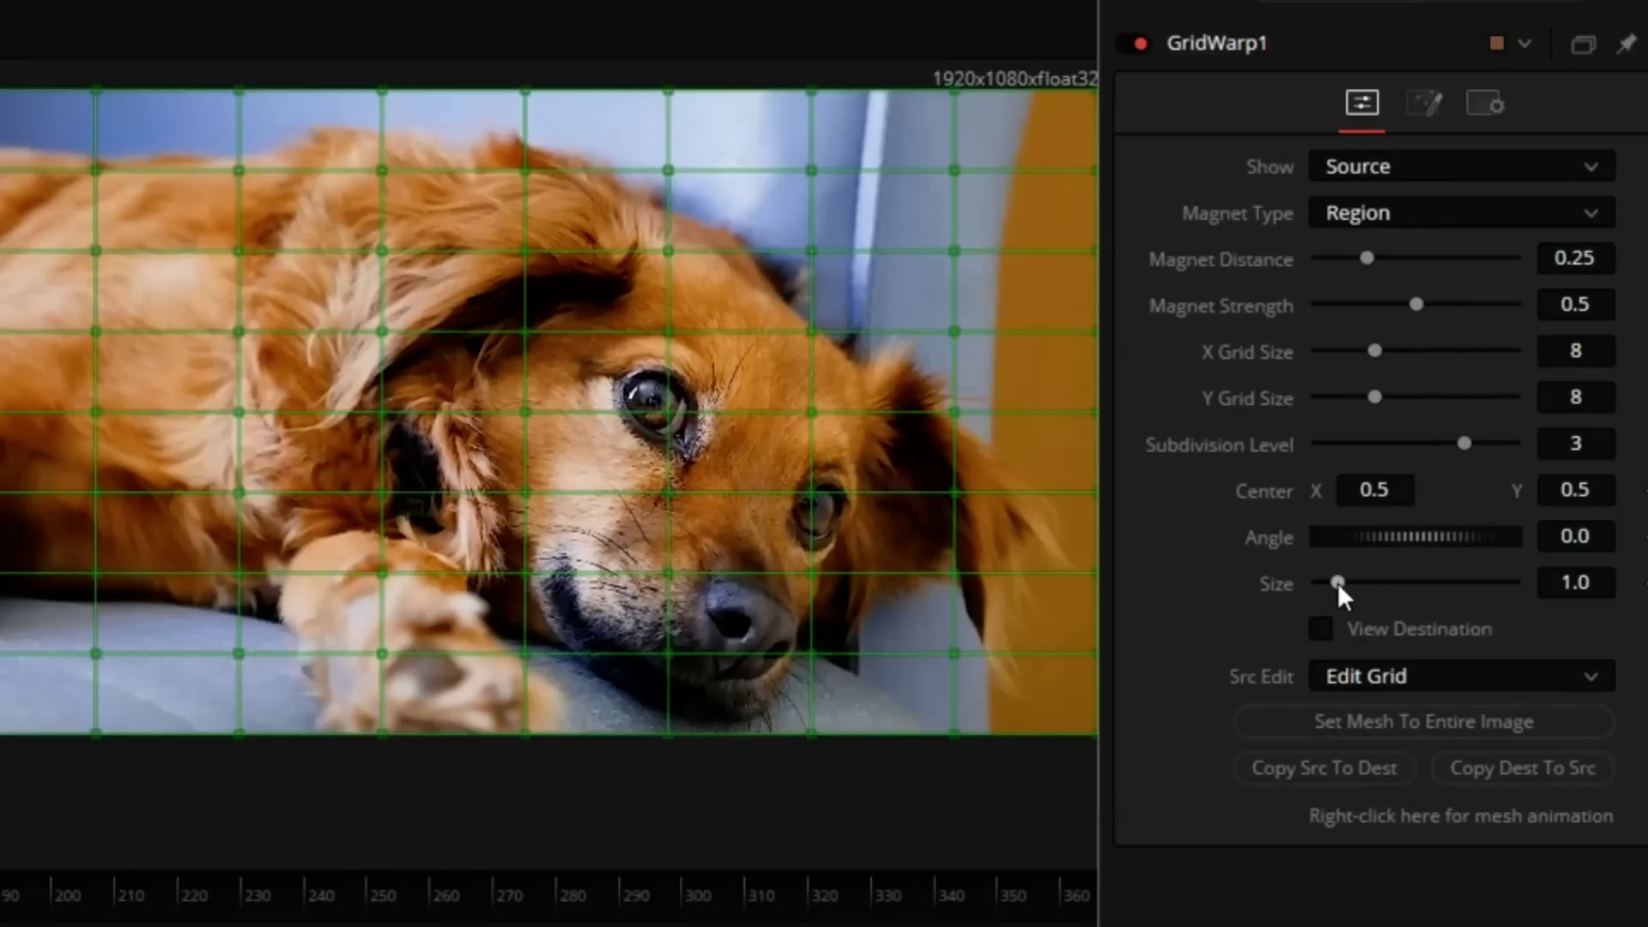
{"action": "left_click_drag", "start_coordinate": [1334, 582], "coordinate": [1325, 584]}
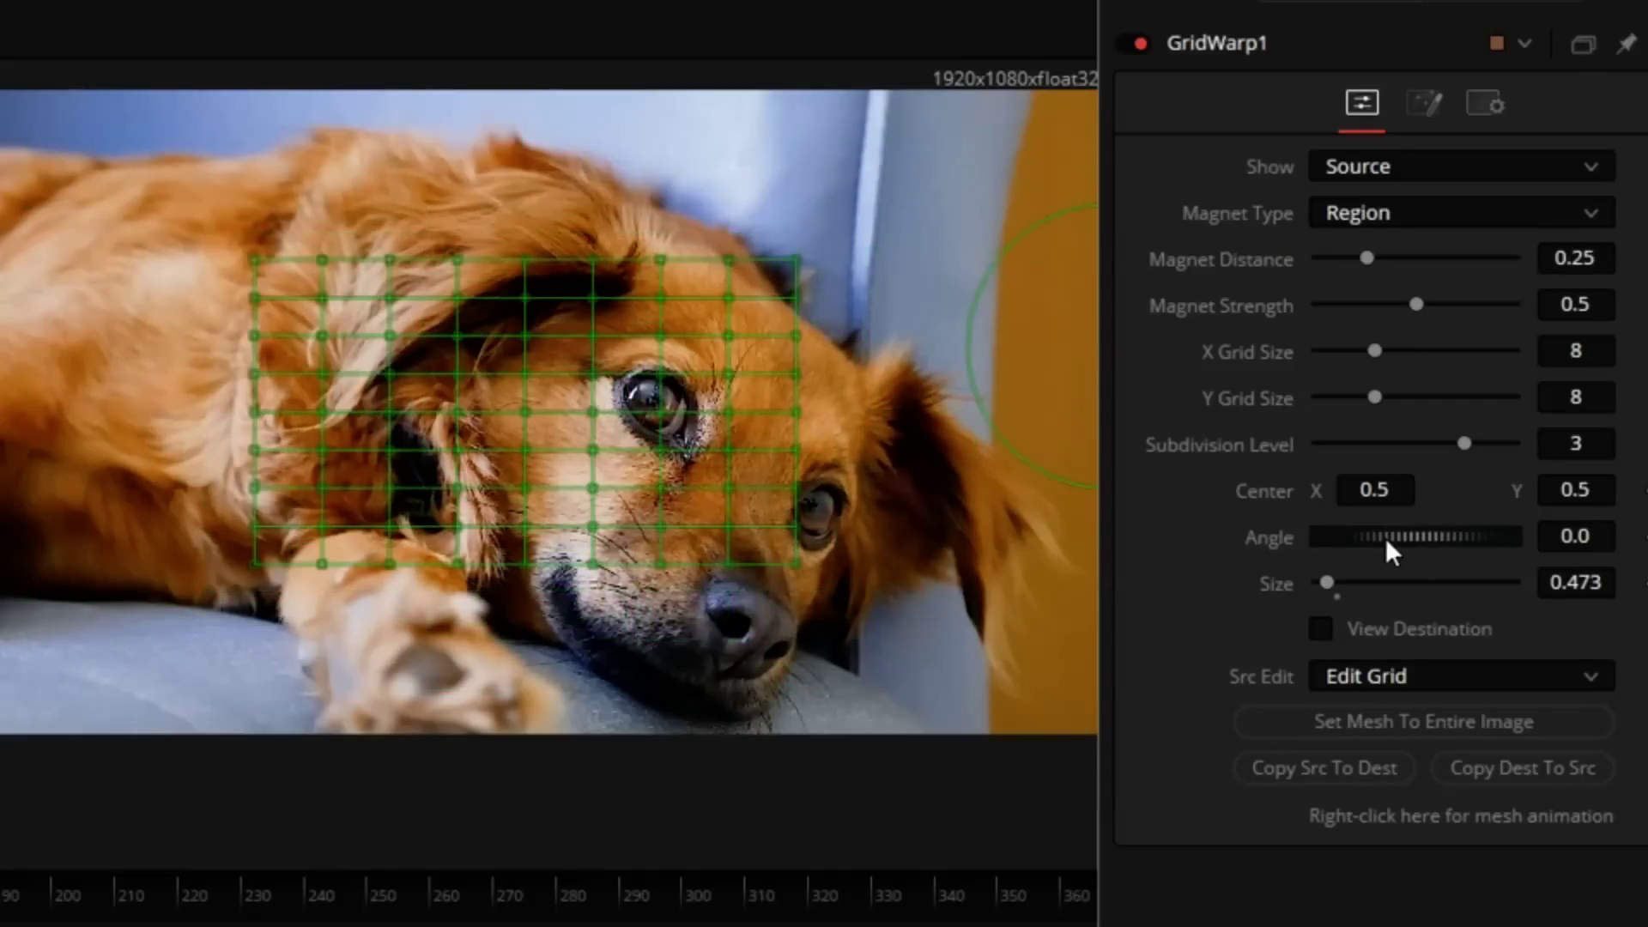
{"action": "mouse_move", "coordinate": [1388, 539]}
{"action": "left_mouse_down"}
{"action": "mouse_move", "coordinate": [1407, 537]}
{"action": "mouse_move", "coordinate": [1365, 547]}
{"action": "left_mouse_up"}
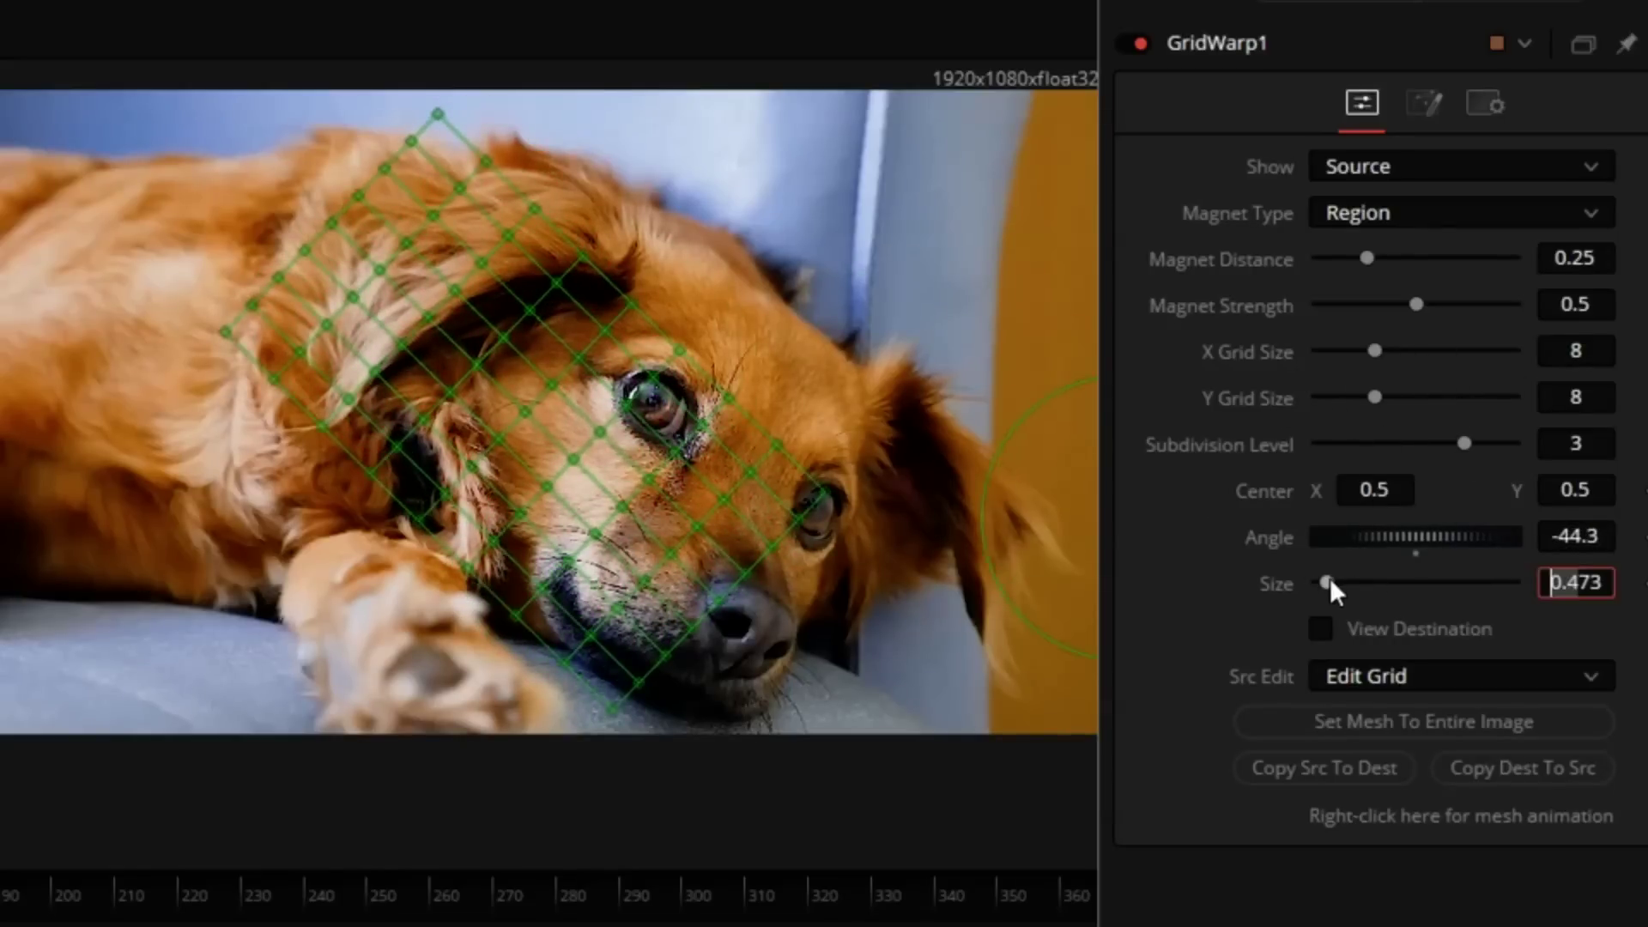
Reduce the Source grid's Size to 0.316 and set Magnet Type to Selected
{"action": "left_click_drag", "start_coordinate": [1327, 584], "coordinate": [1322, 584]}
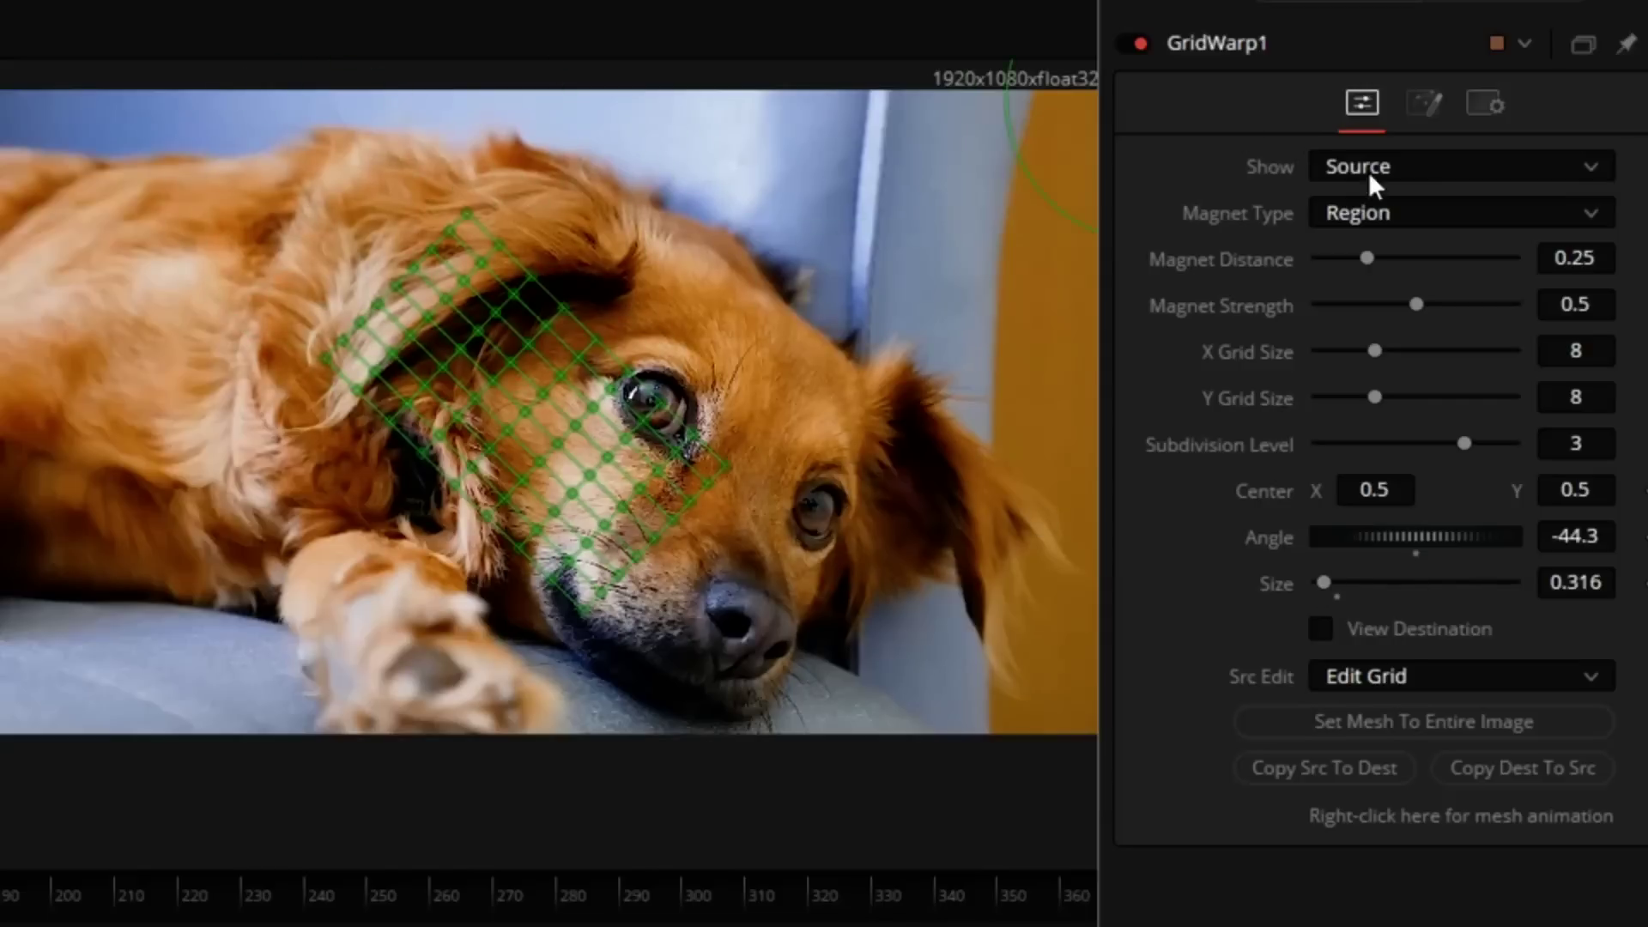
{"action": "left_click", "coordinate": [1425, 215]}
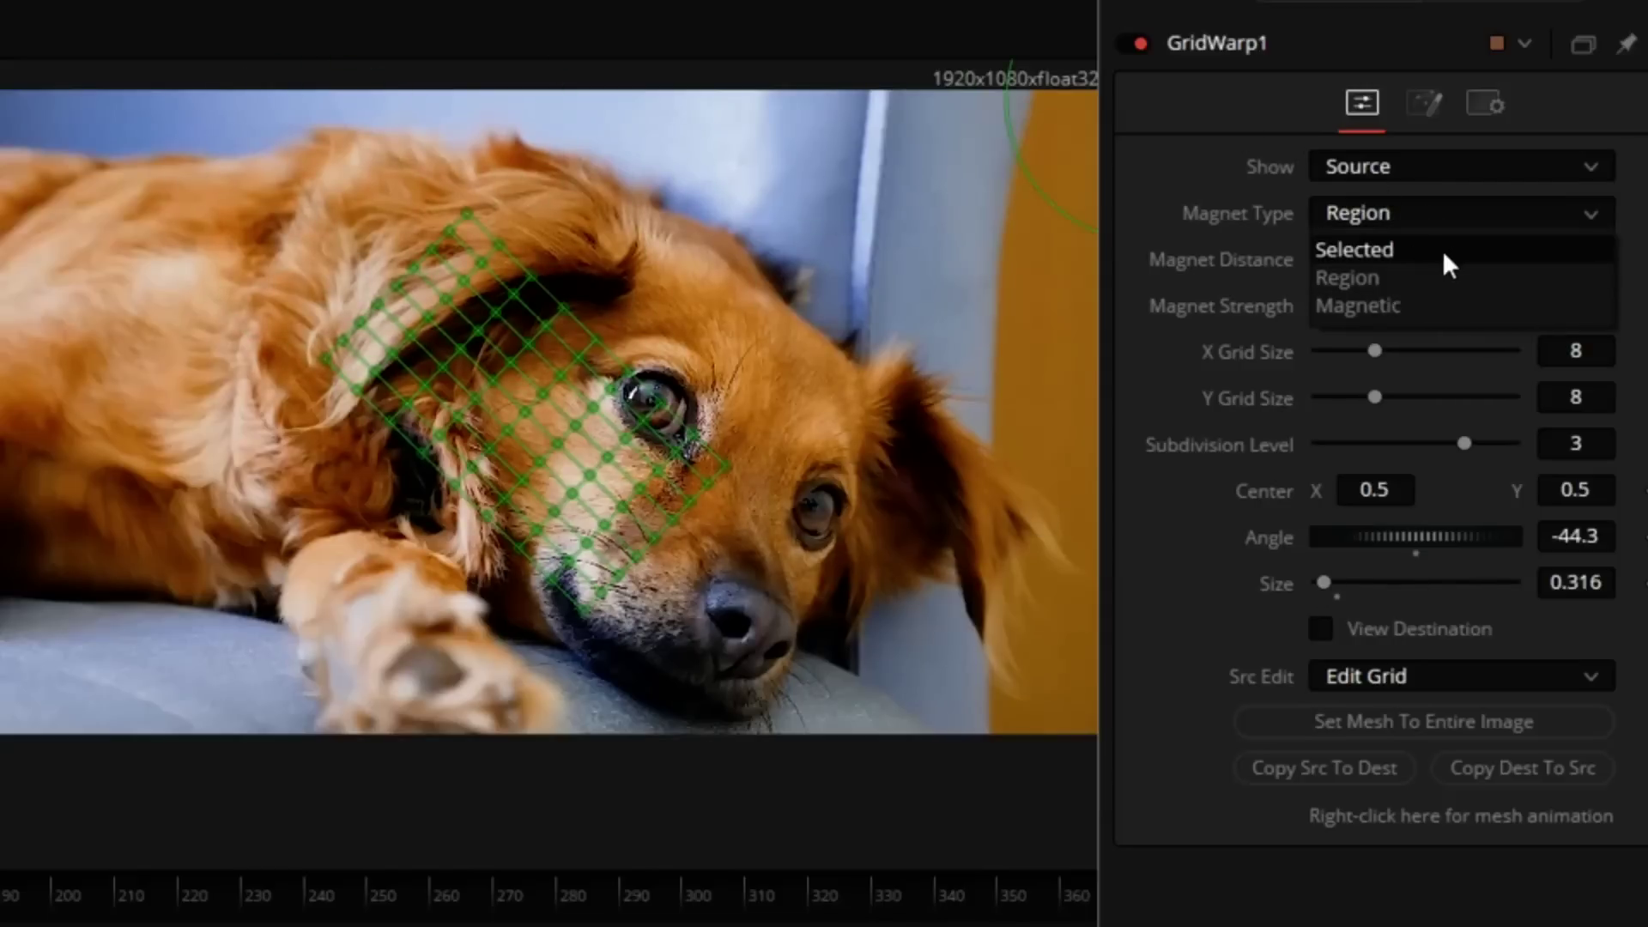
{"action": "left_click", "coordinate": [1421, 249]}
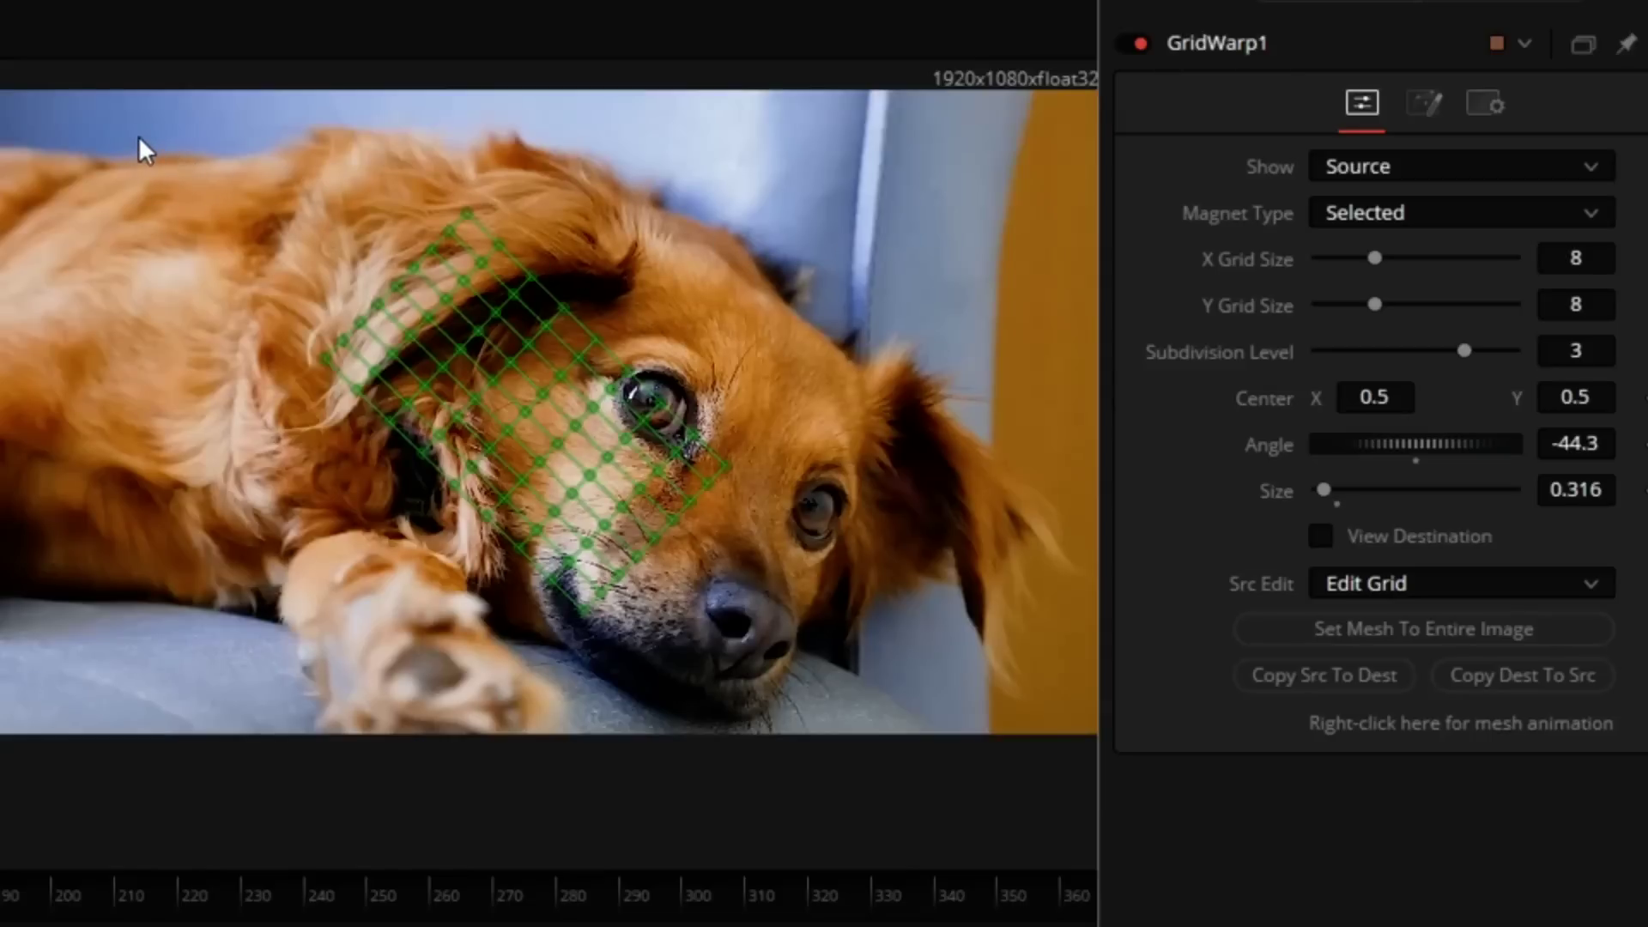
Select all points of the Source grid and move them over the dog's mouth and muzzle
{"action": "left_click_drag", "start_coordinate": [133, 145], "coordinate": [865, 726]}
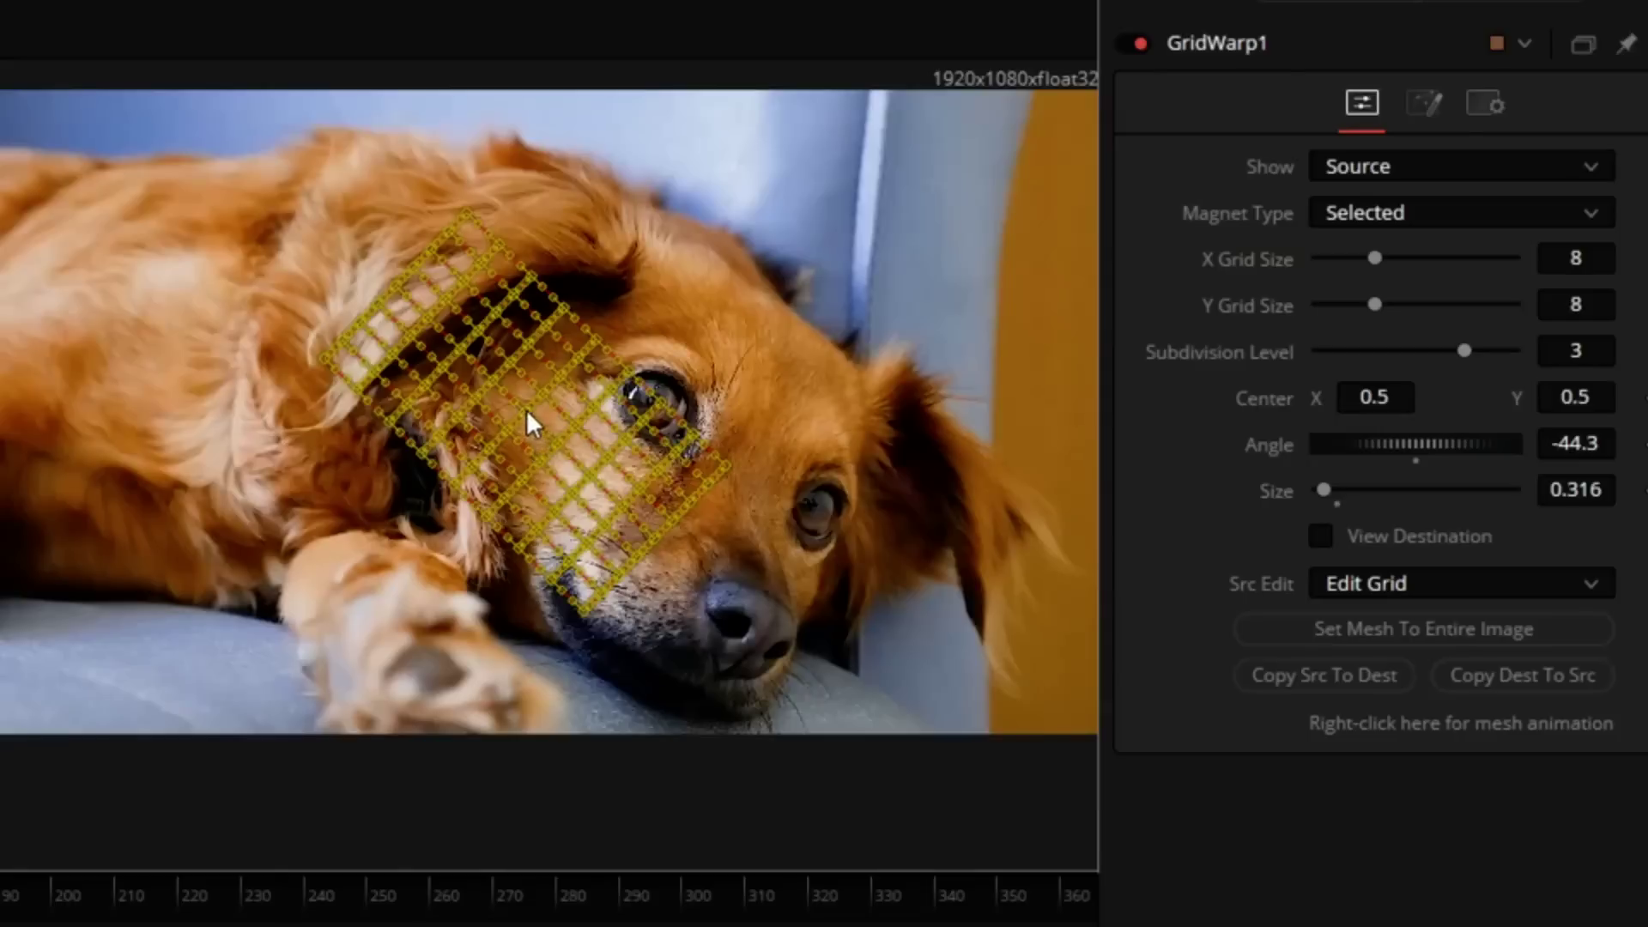
{"action": "left_click_drag", "start_coordinate": [527, 409], "coordinate": [590, 610]}
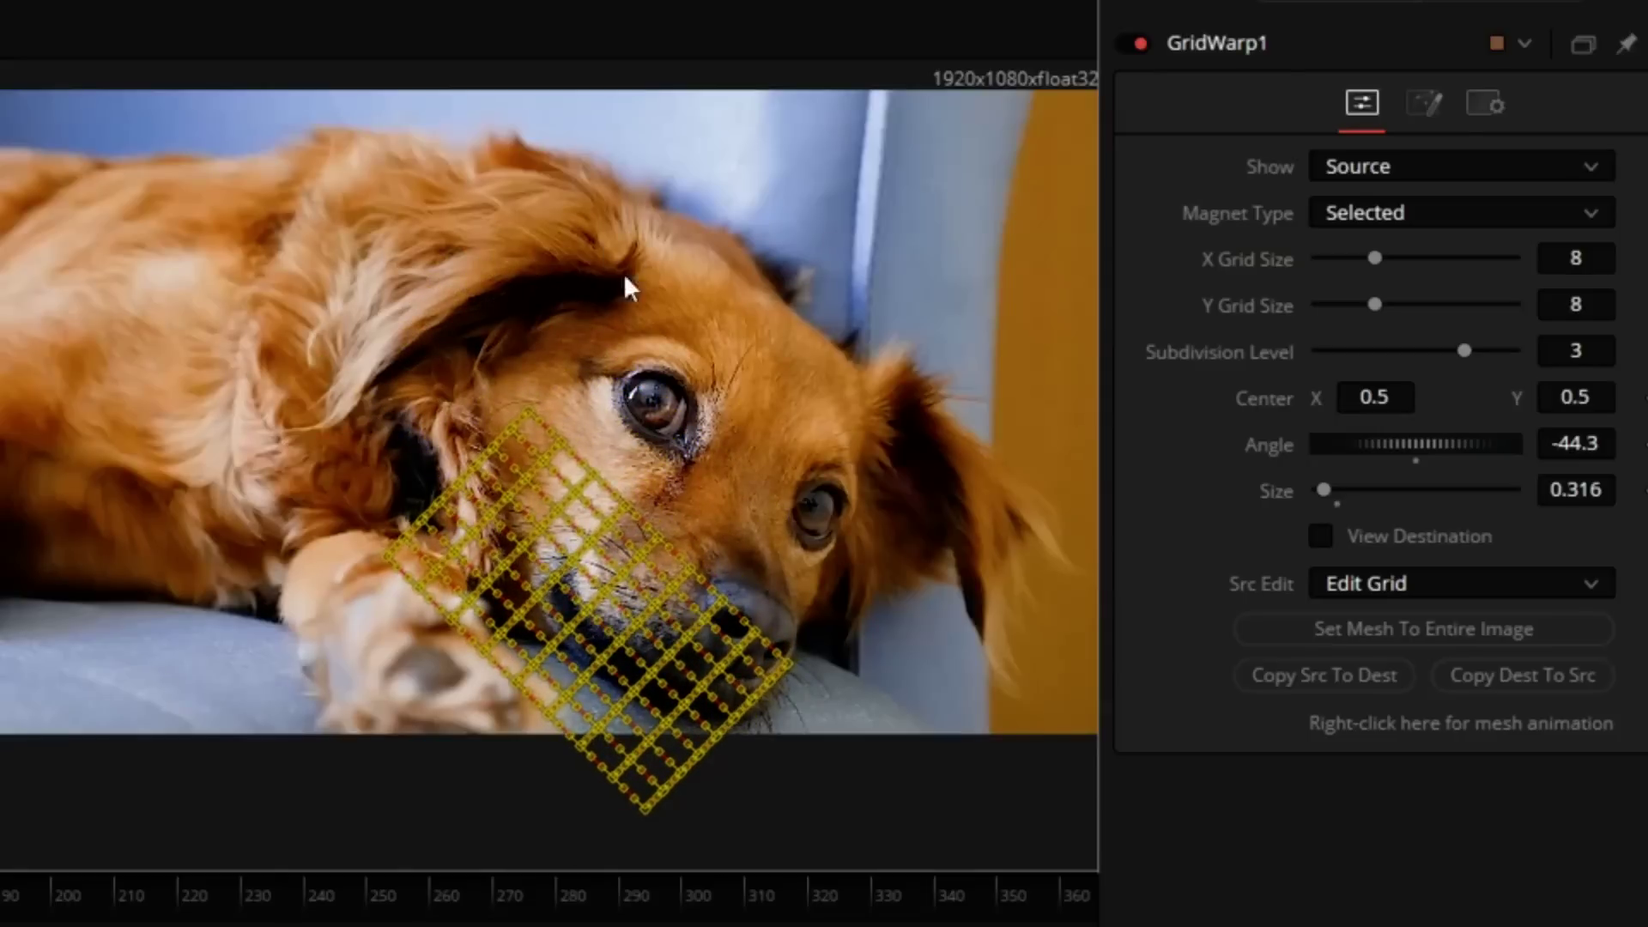
{"action": "scroll", "coordinate": [581, 615], "scroll_direction": "up", "scroll_amount": 5}
{"action": "scroll", "coordinate": [907, 522], "scroll_direction": "up", "scroll_amount": 6}
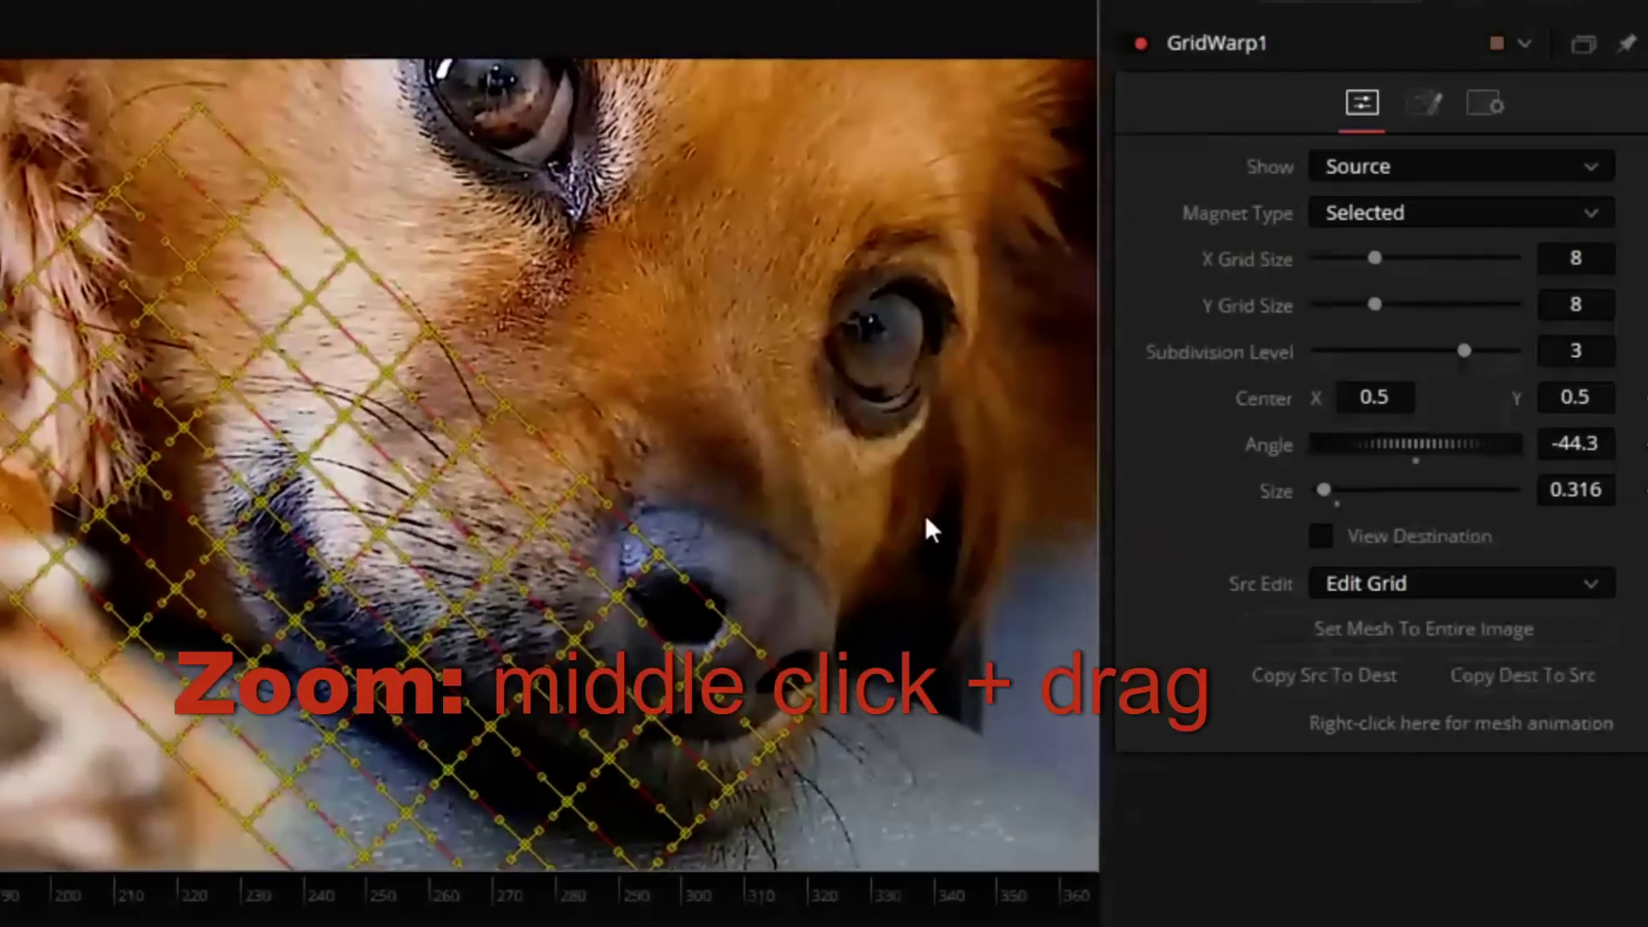
{"action": "scroll", "coordinate": [961, 400], "scroll_direction": "down", "scroll_amount": 6}
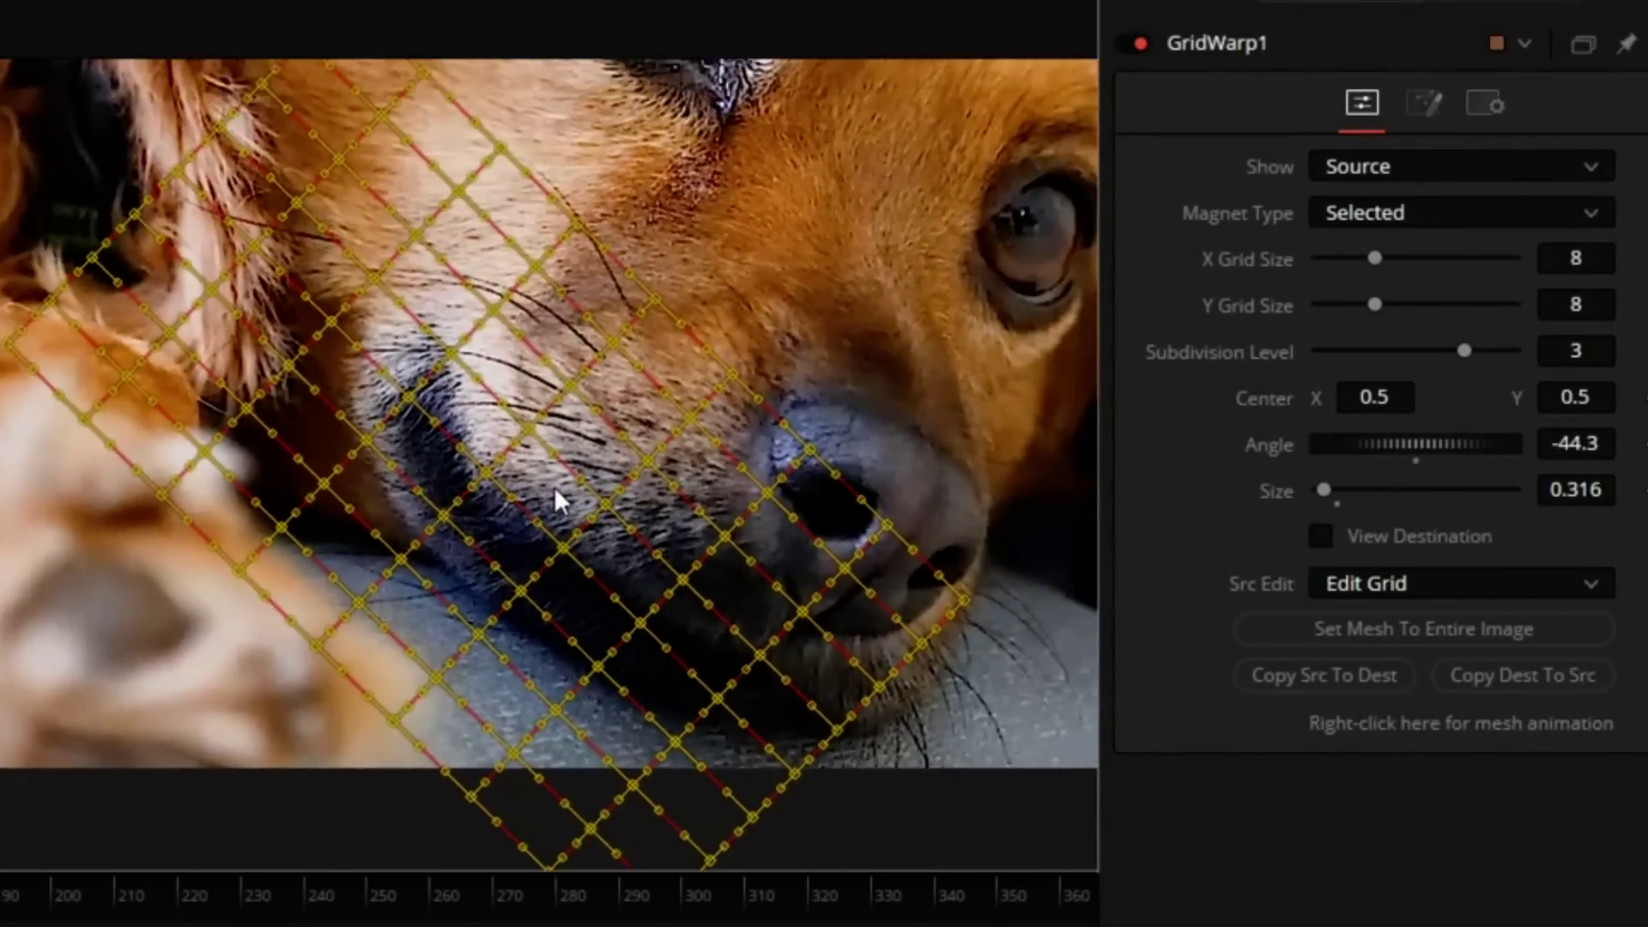
{"action": "left_click_drag", "start_coordinate": [554, 486], "coordinate": [533, 524]}
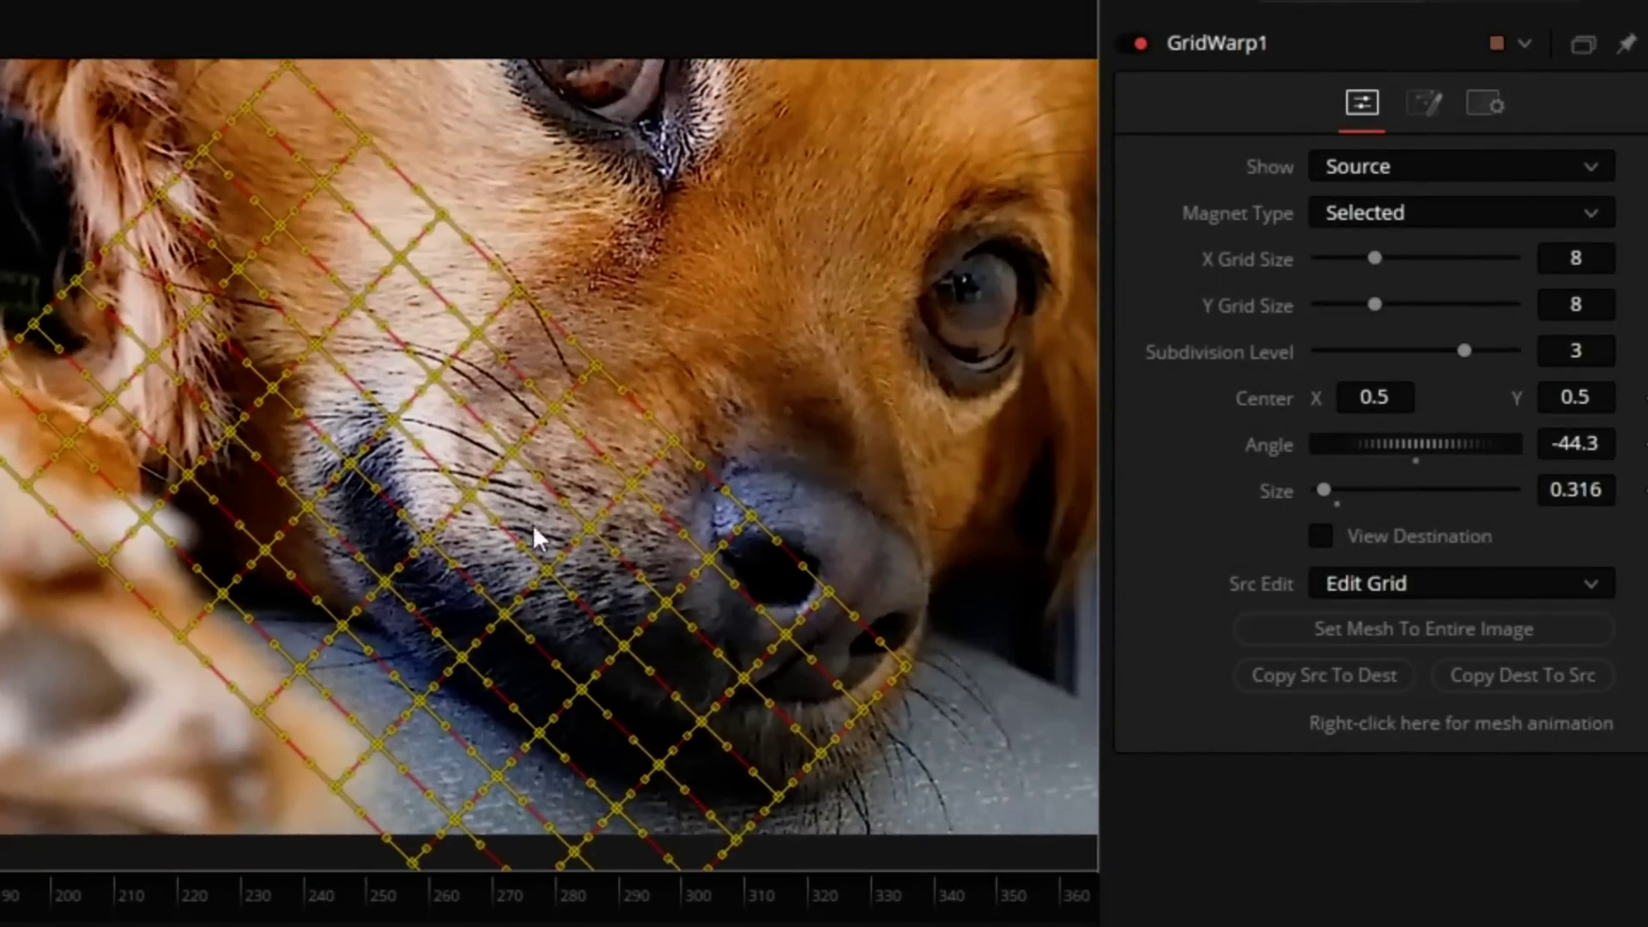
Show GridWarp1's Destination grid and copy the Source grid's shape and placement to it
{"action": "left_click", "coordinate": [1472, 172]}
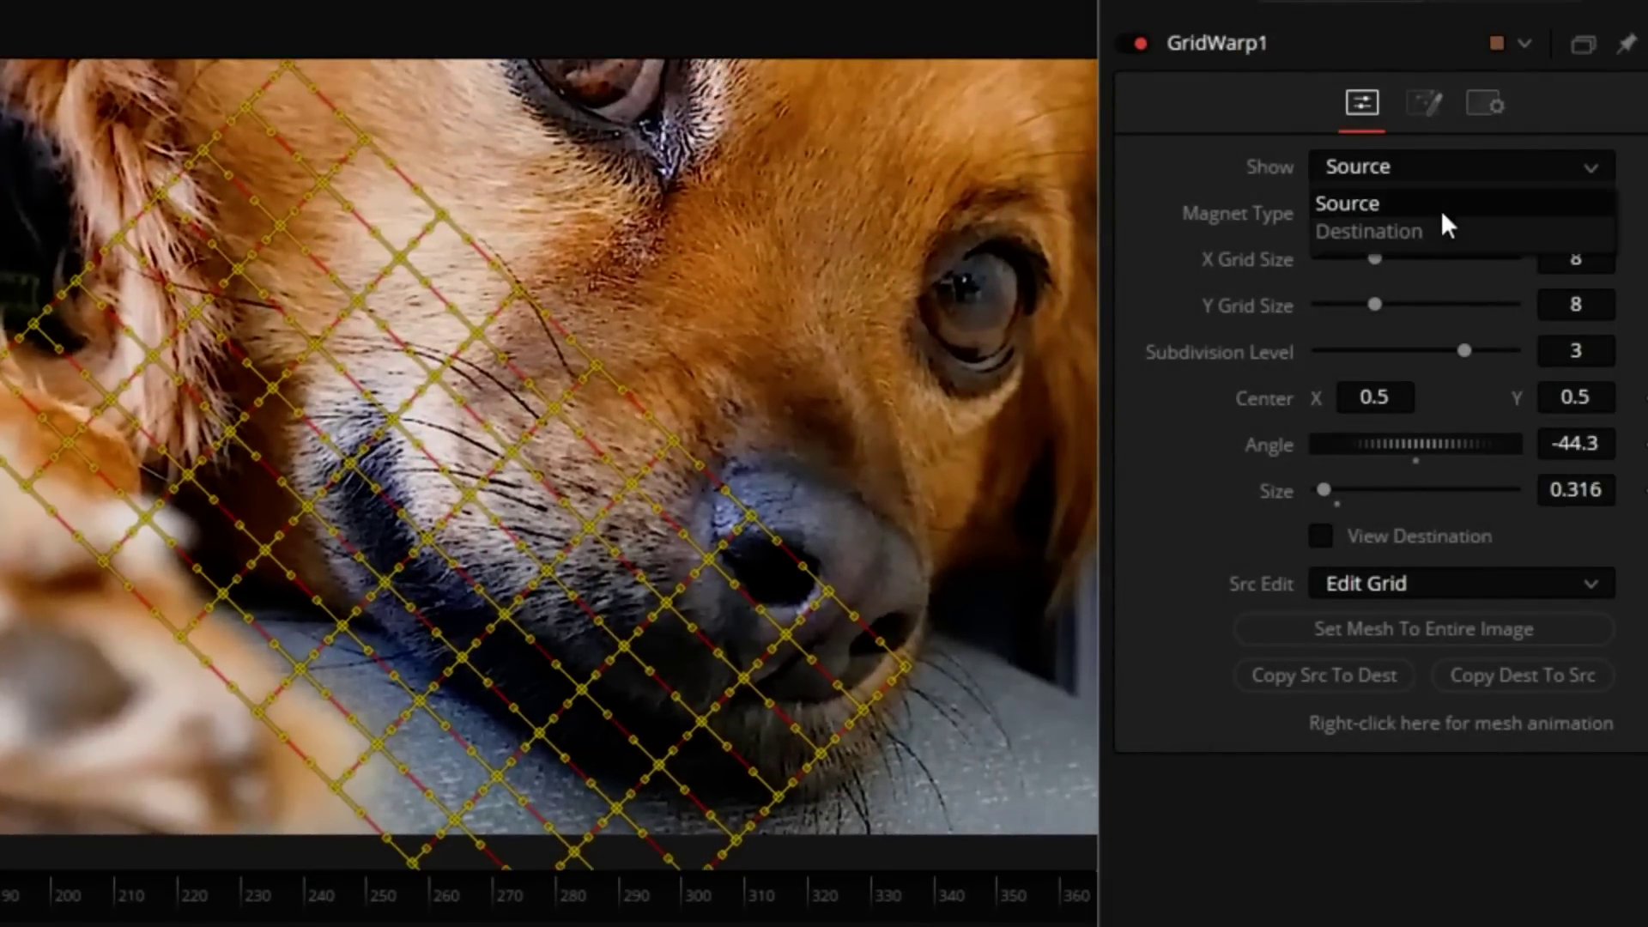
{"action": "left_click", "coordinate": [1427, 233]}
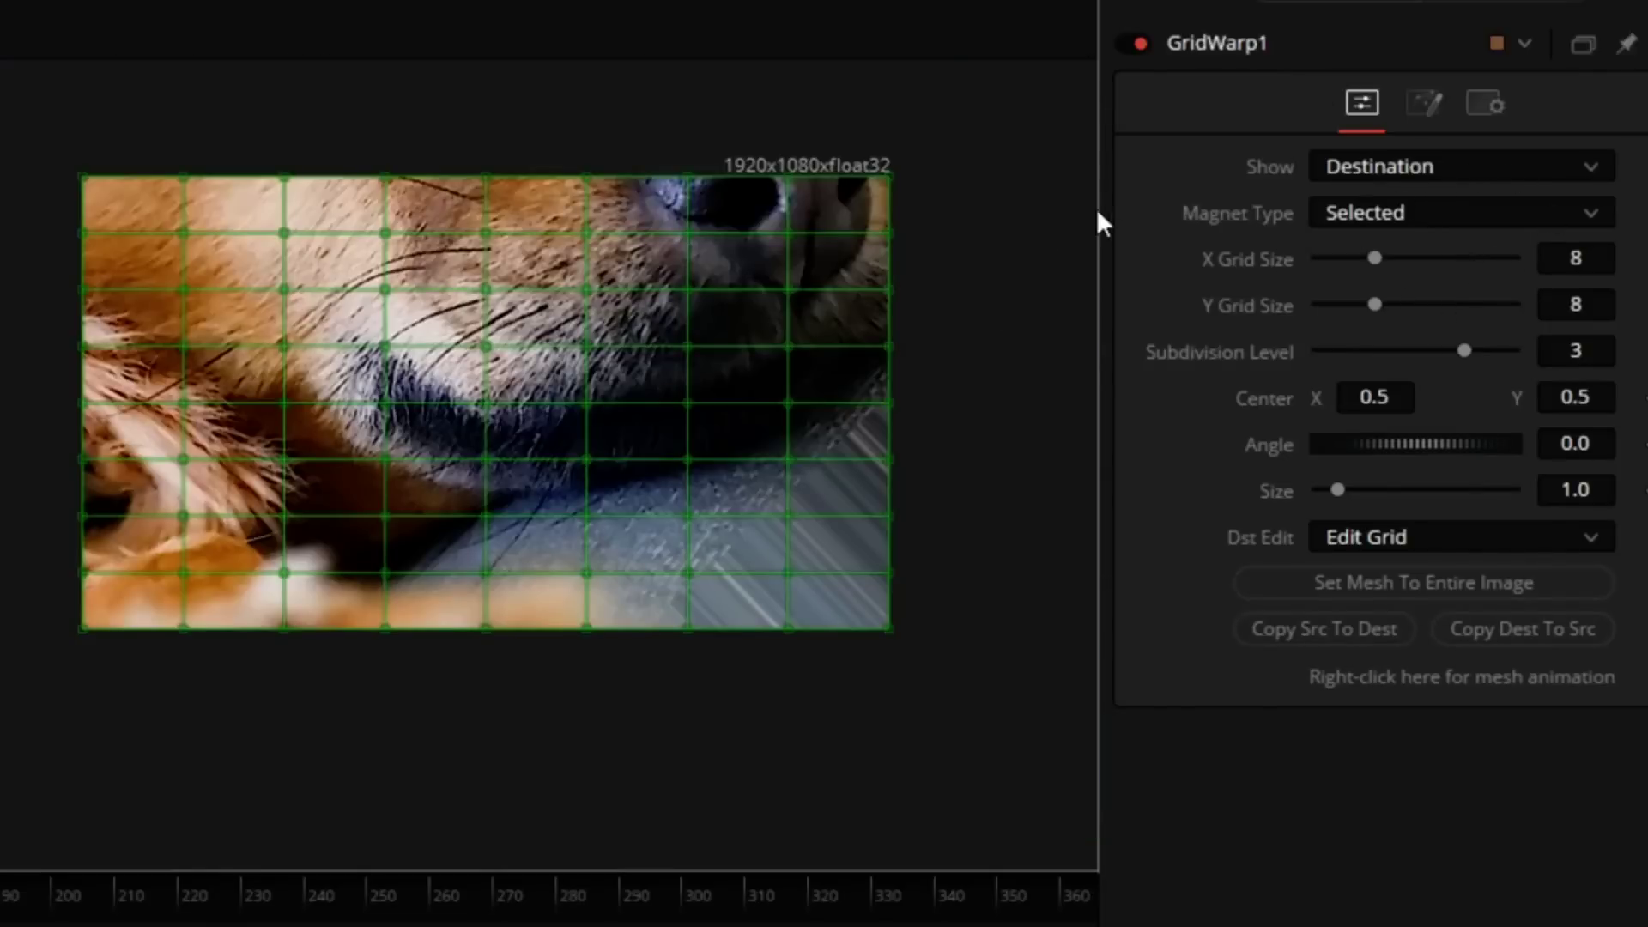
{"action": "left_click", "coordinate": [1473, 175]}
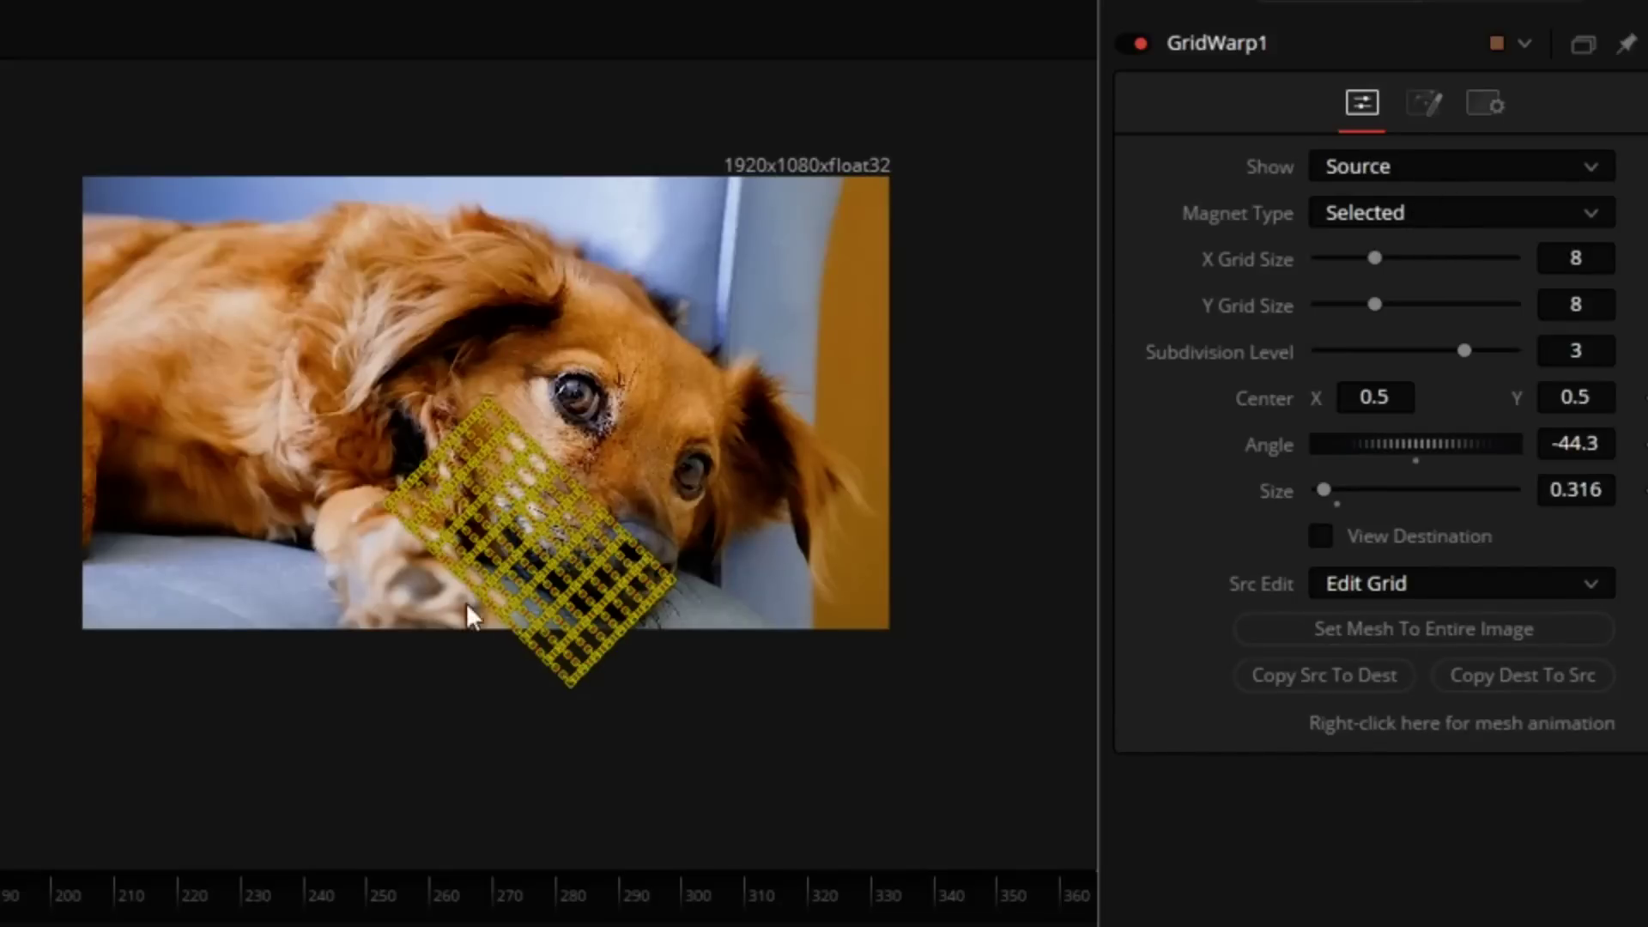
{"action": "left_click", "coordinate": [1449, 165]}
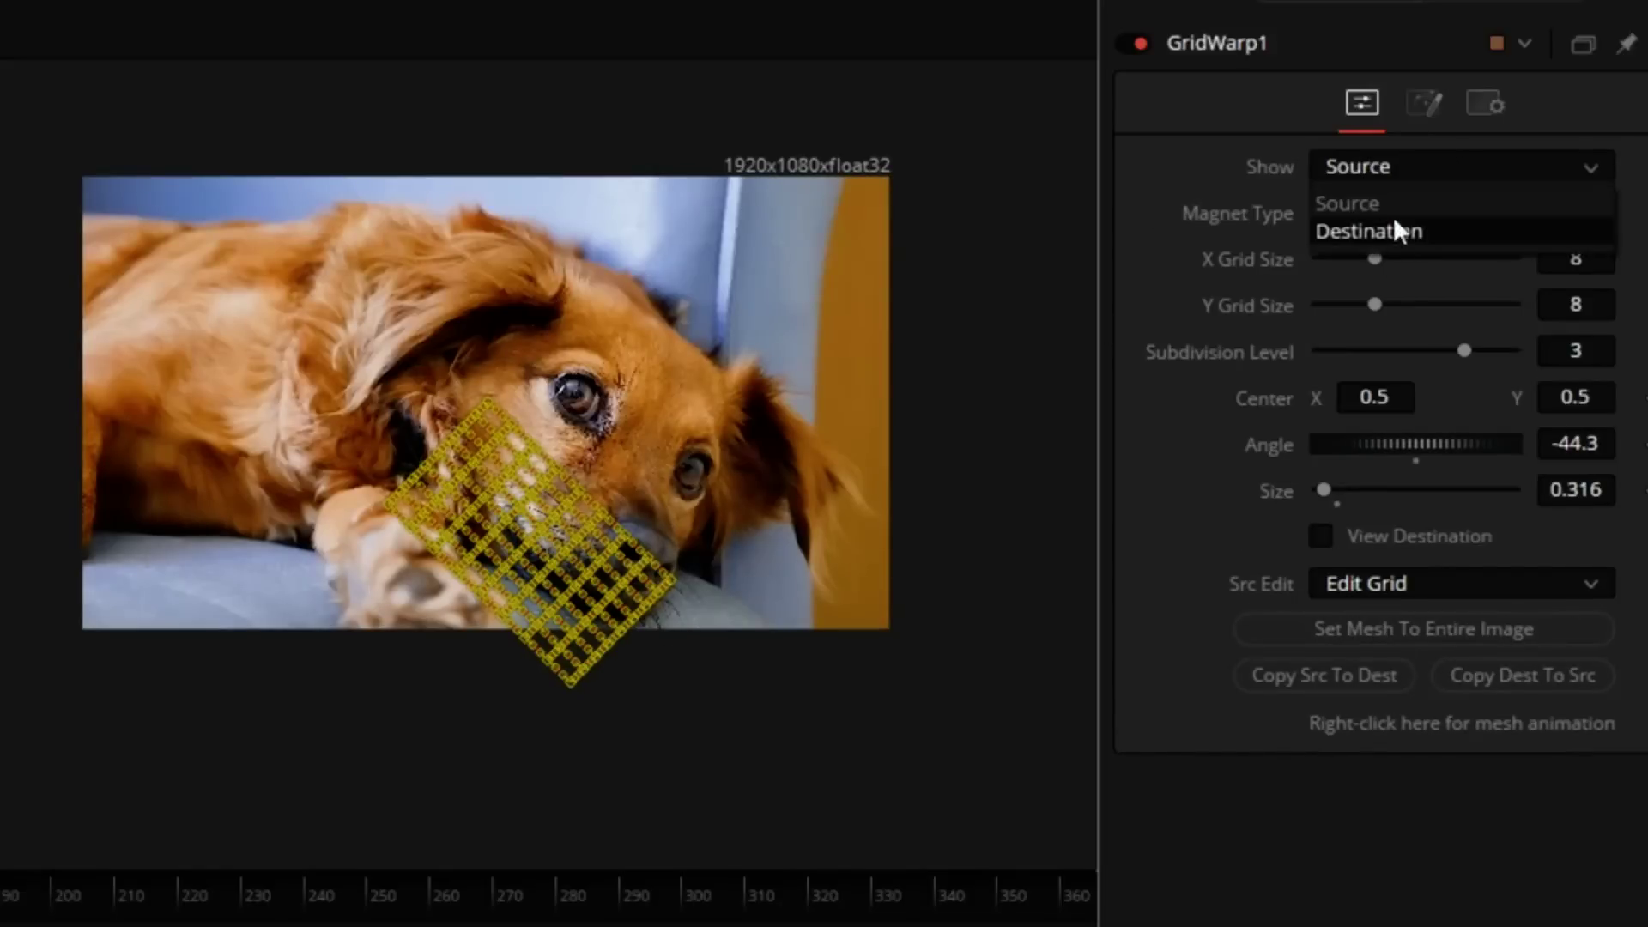
{"action": "left_click", "coordinate": [1390, 230]}
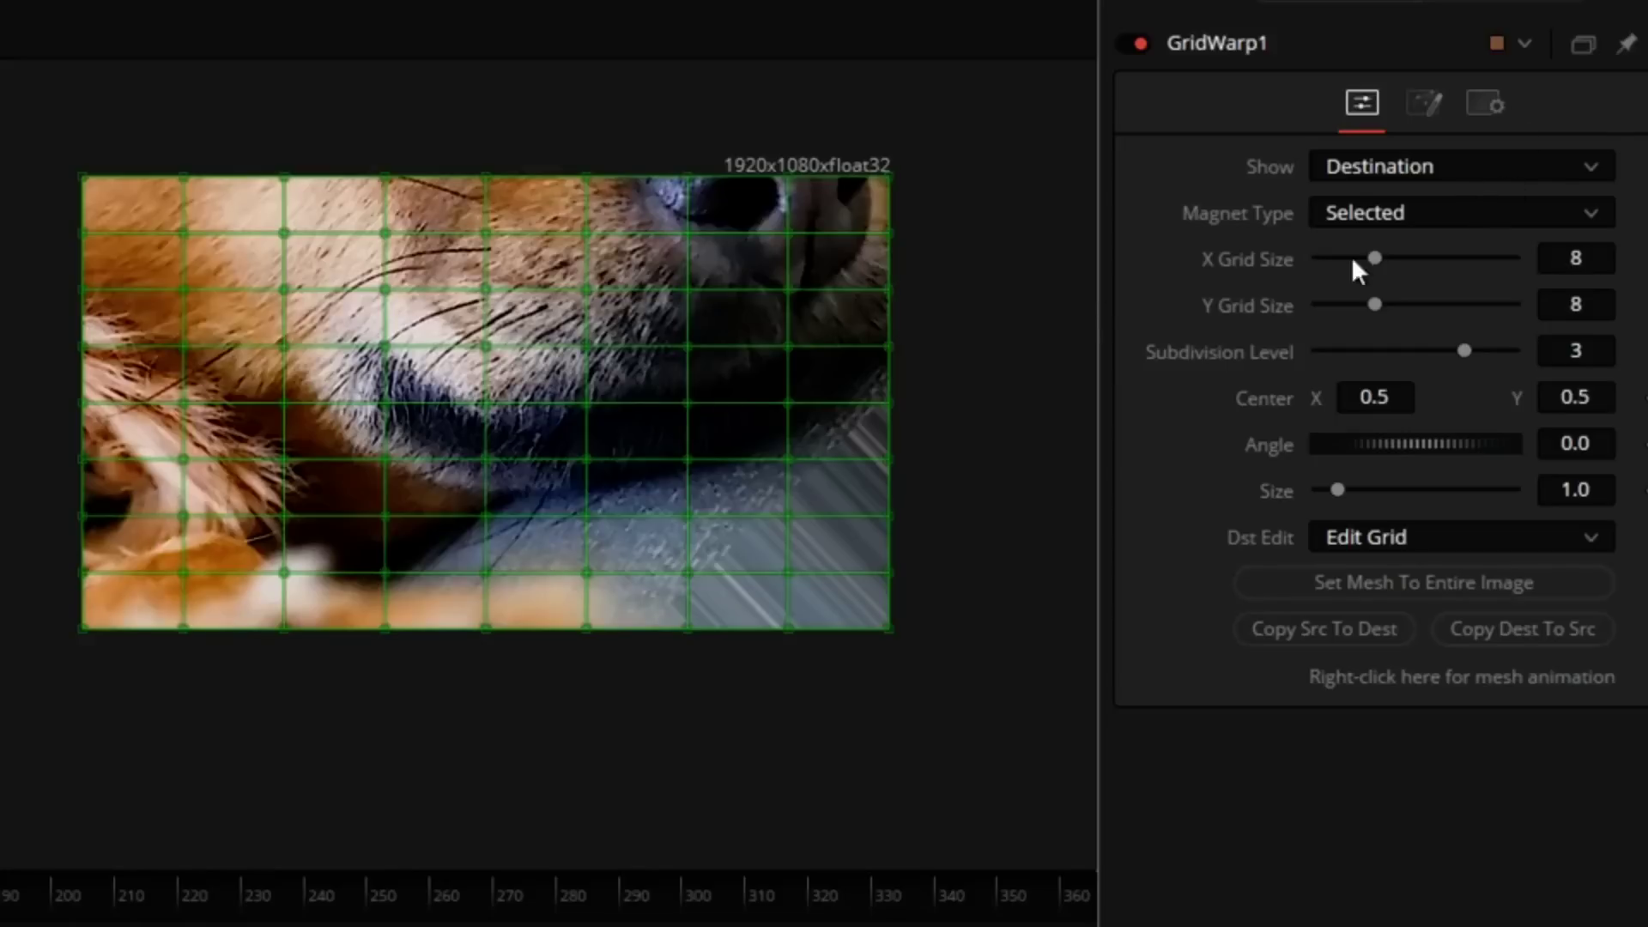
{"action": "left_click", "coordinate": [1382, 630]}
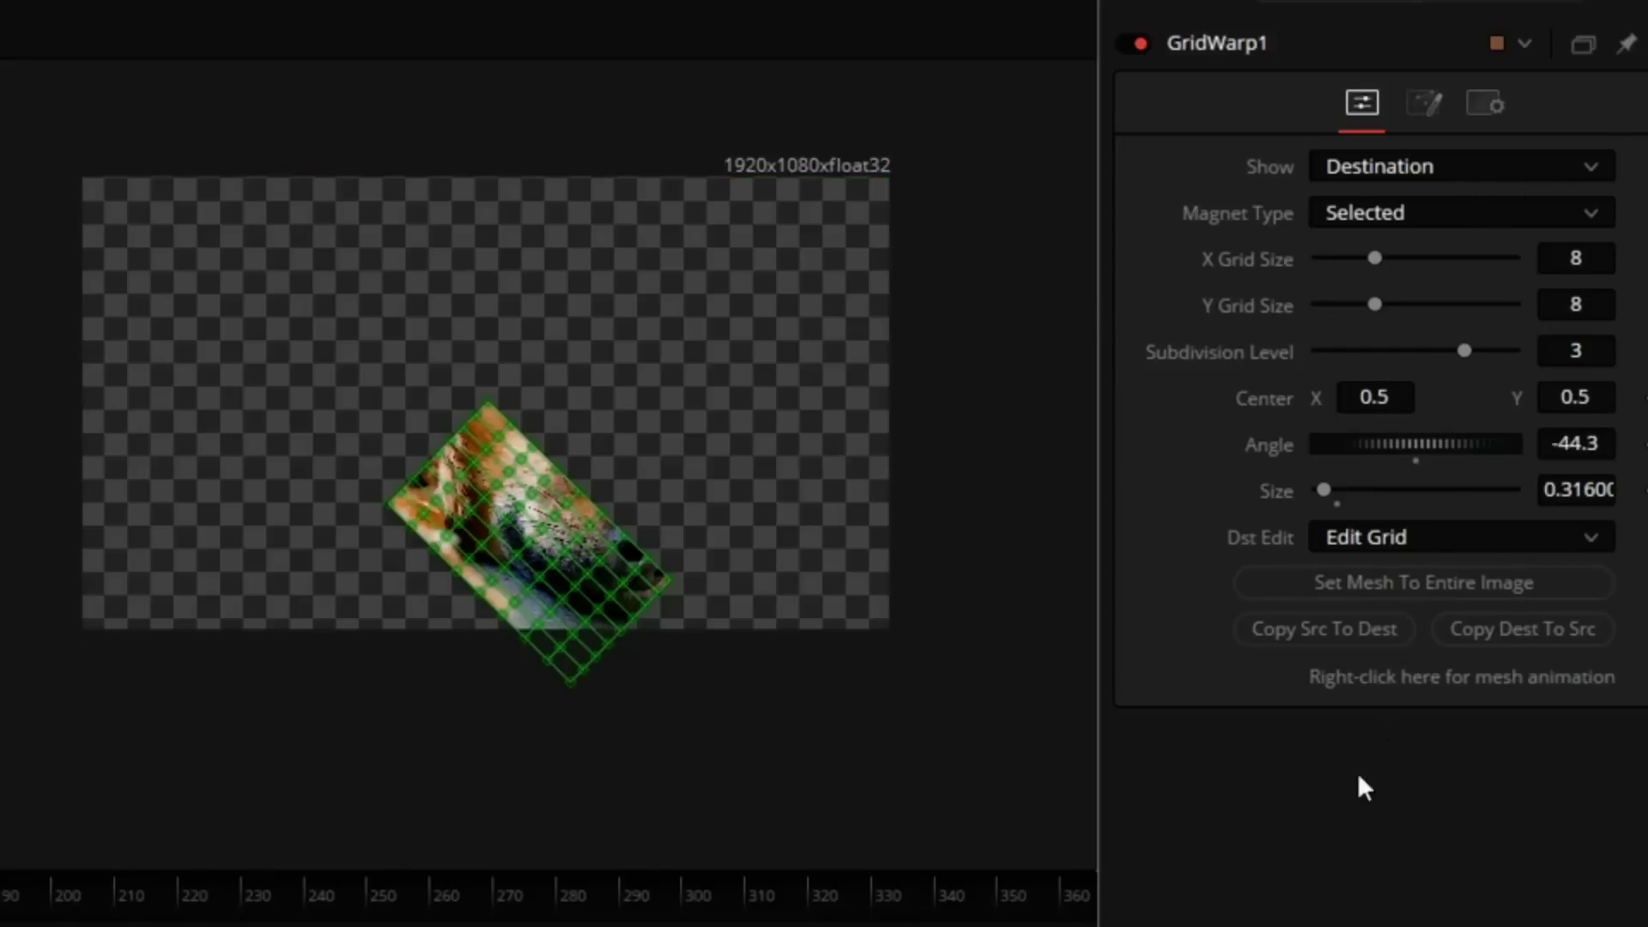
Compare the Source grid over the dog's muzzle with the matching Destination grid
{"action": "left_click", "coordinate": [1442, 219]}
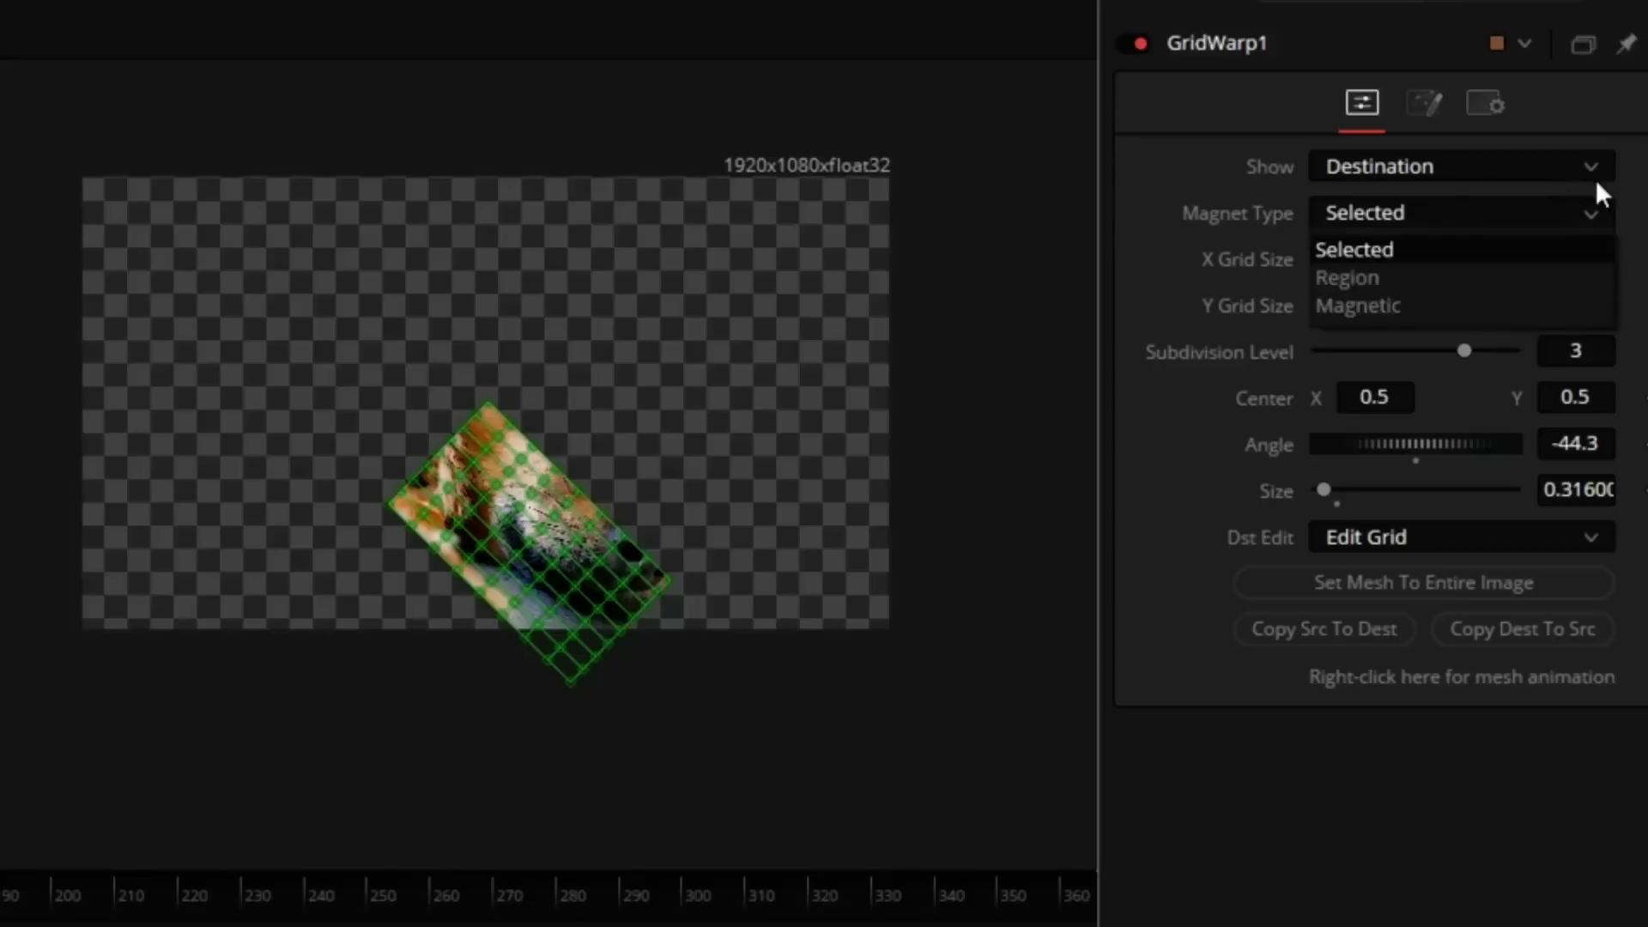
{"action": "left_click", "coordinate": [1579, 171]}
{"action": "left_click", "coordinate": [1557, 167]}
{"action": "left_click", "coordinate": [1459, 204]}
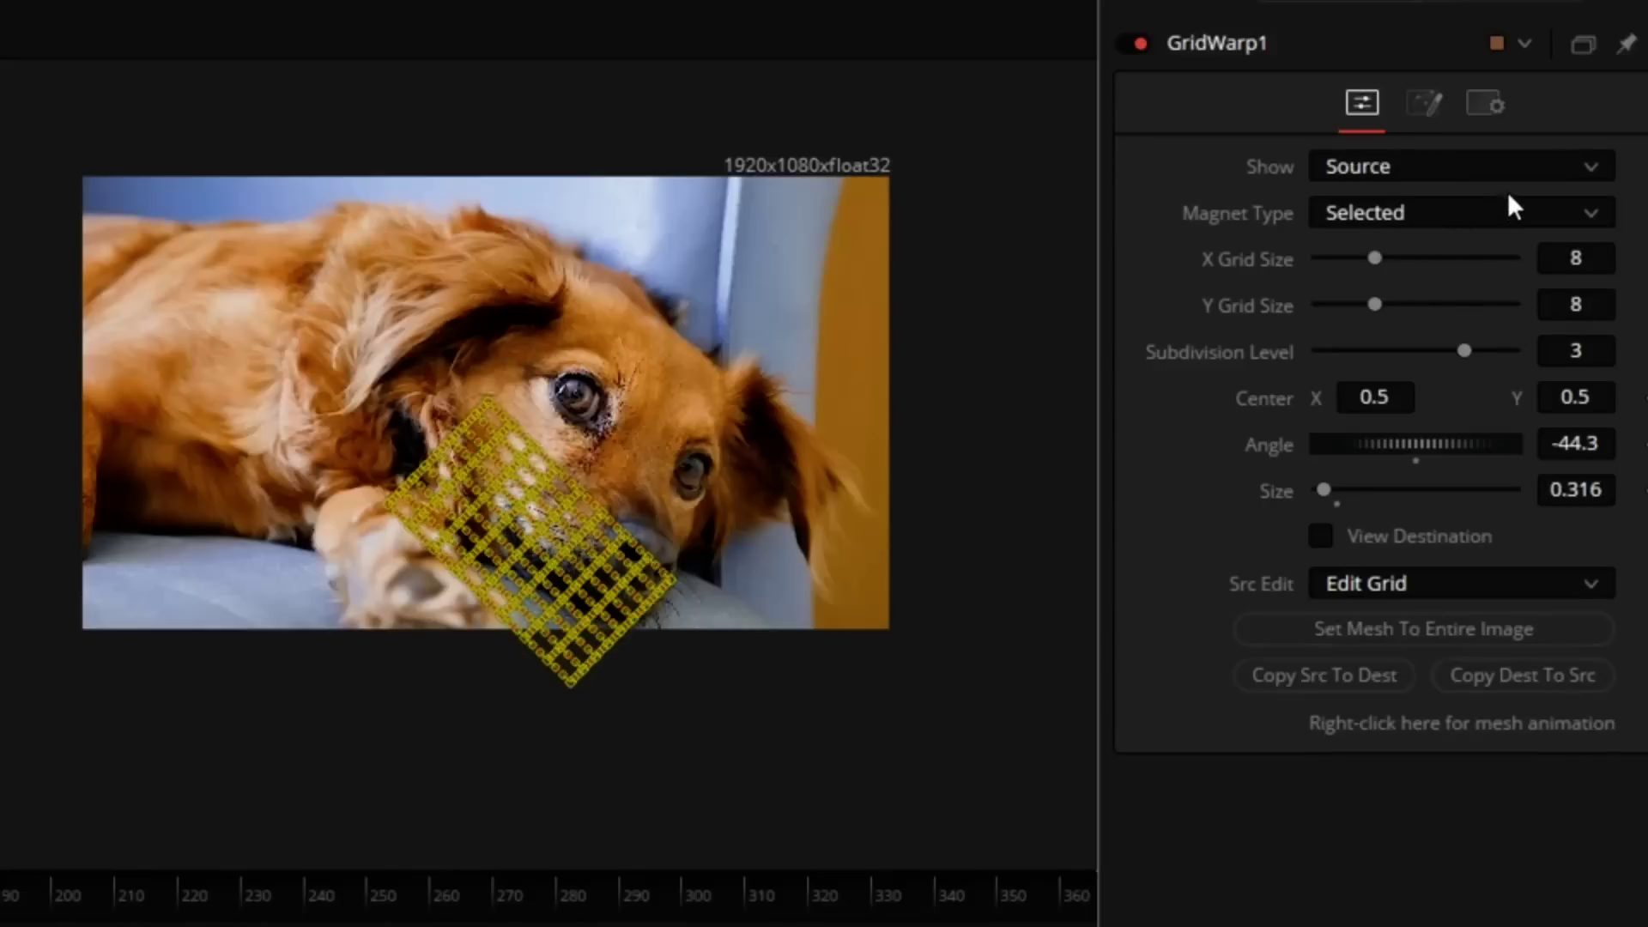
{"action": "left_click", "coordinate": [1498, 176]}
{"action": "left_click", "coordinate": [1439, 236]}
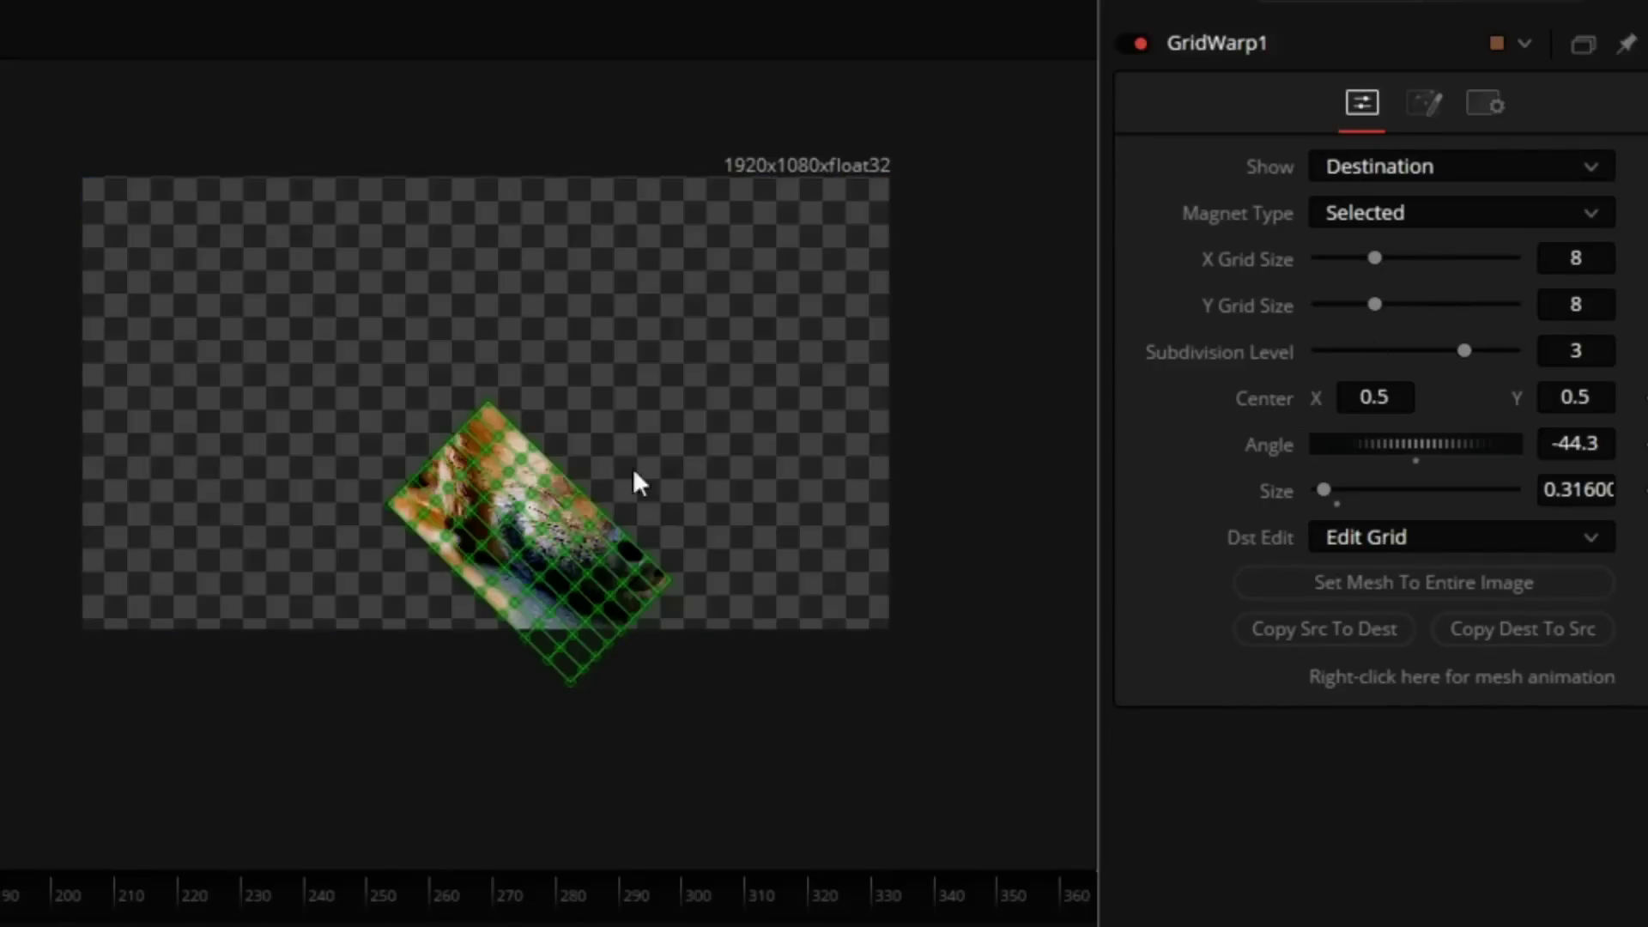
Pull the Destination grid points around the corner of the dog's mouth upward into the cheek to form a smile
{"action": "scroll", "coordinate": [515, 506], "scroll_direction": "up", "scroll_amount": 5}
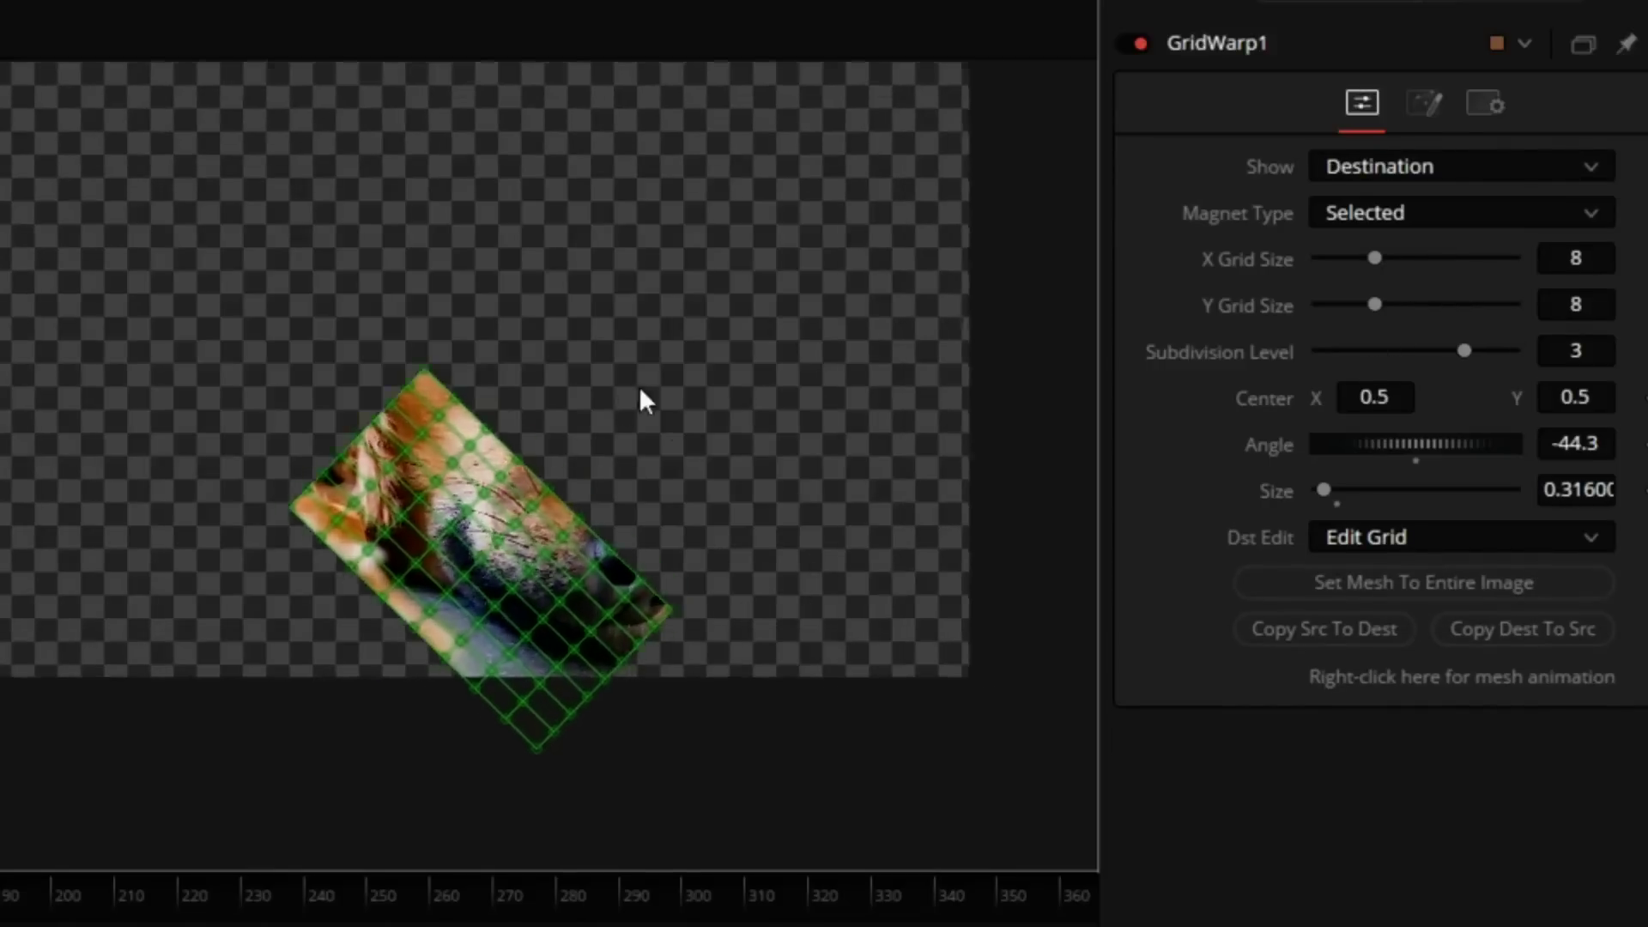
{"action": "scroll", "coordinate": [519, 486], "scroll_direction": "up", "scroll_amount": 3}
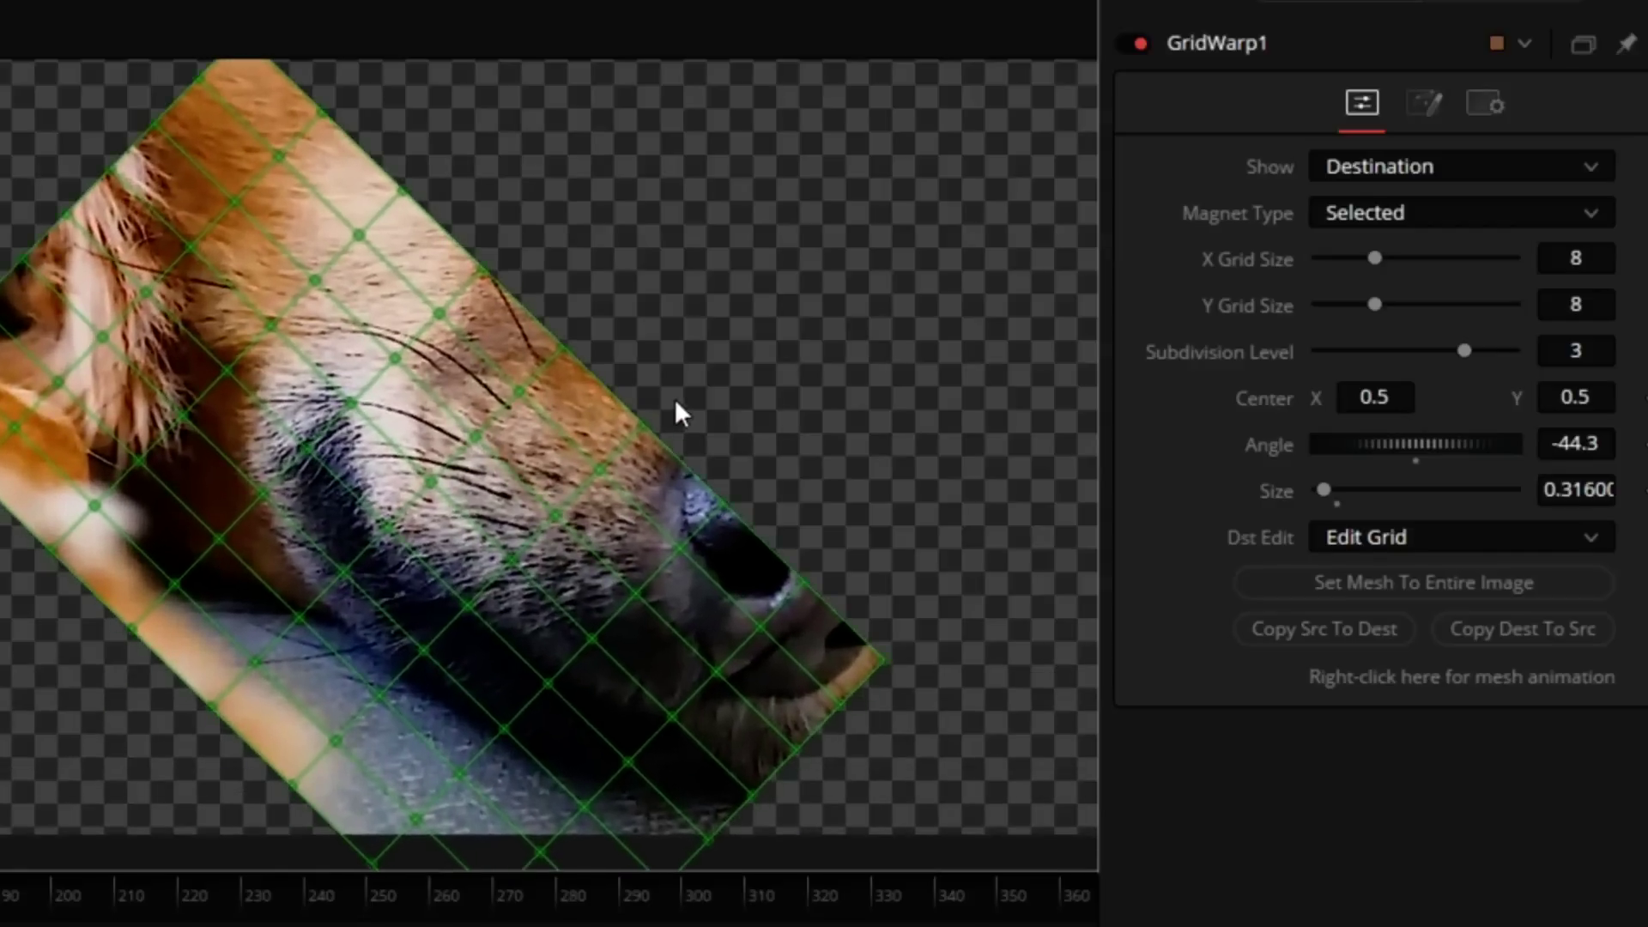
{"action": "left_click", "coordinate": [317, 347]}
{"action": "mouse_move", "coordinate": [317, 346]}
{"action": "left_mouse_down"}
{"action": "mouse_move", "coordinate": [287, 460]}
{"action": "mouse_move", "coordinate": [311, 336]}
{"action": "left_mouse_up"}
{"action": "left_click_drag", "start_coordinate": [288, 393], "coordinate": [283, 375]}
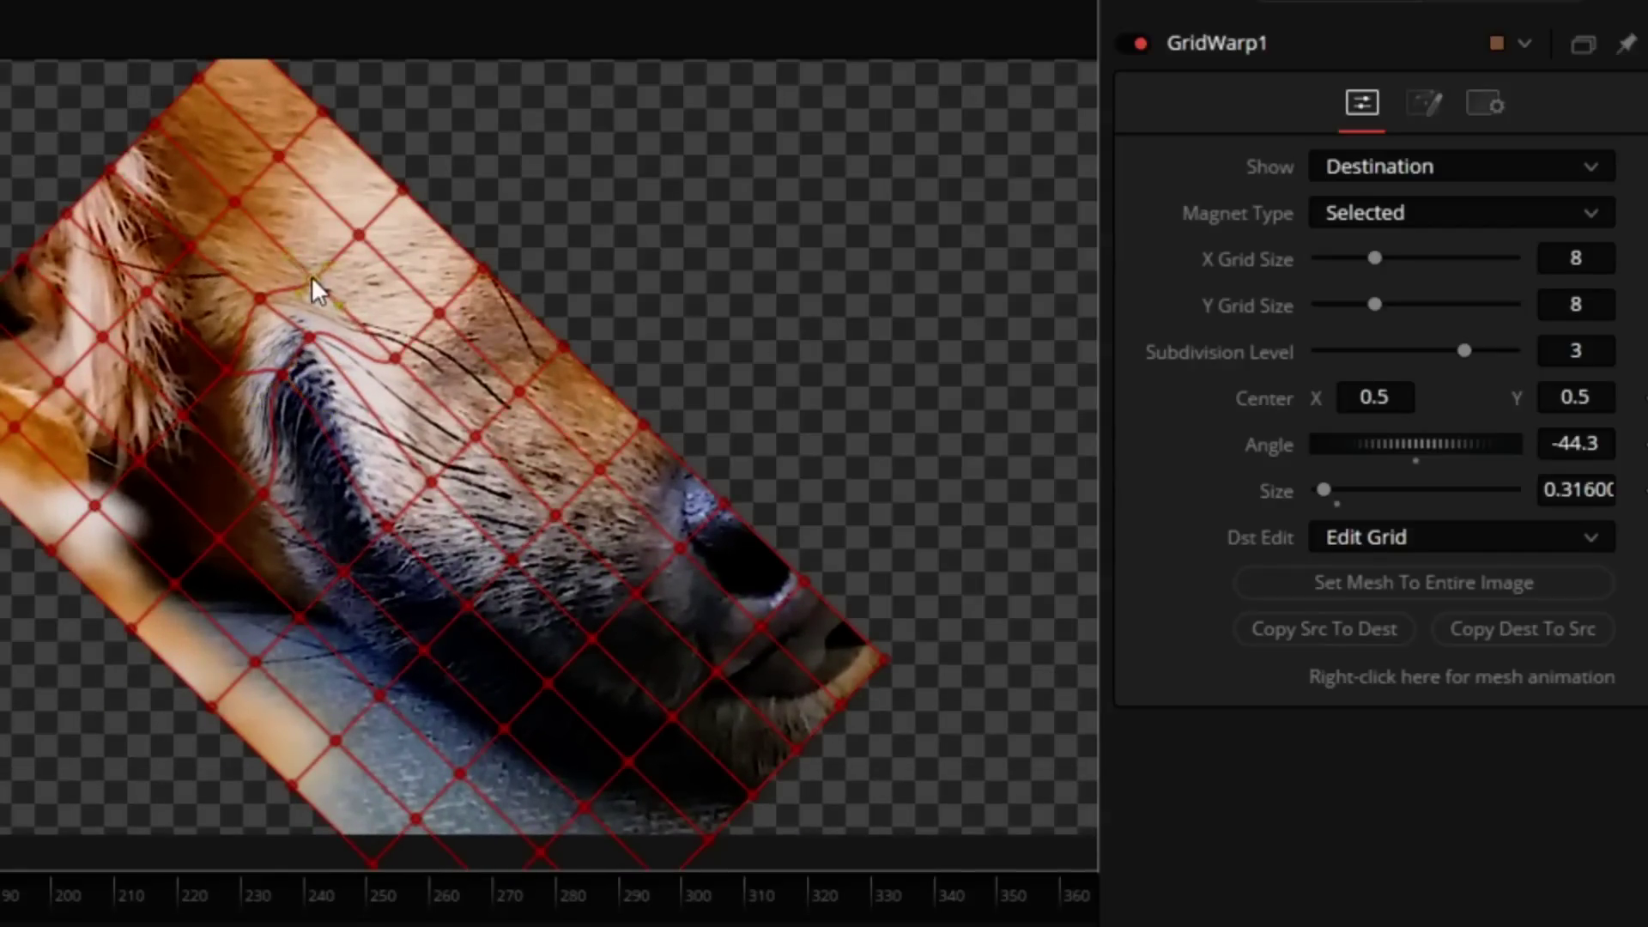
{"action": "left_click_drag", "start_coordinate": [313, 281], "coordinate": [306, 225]}
{"action": "left_click_drag", "start_coordinate": [276, 315], "coordinate": [346, 570]}
{"action": "left_click", "coordinate": [350, 488]}
{"action": "left_click_drag", "start_coordinate": [266, 500], "coordinate": [266, 359]}
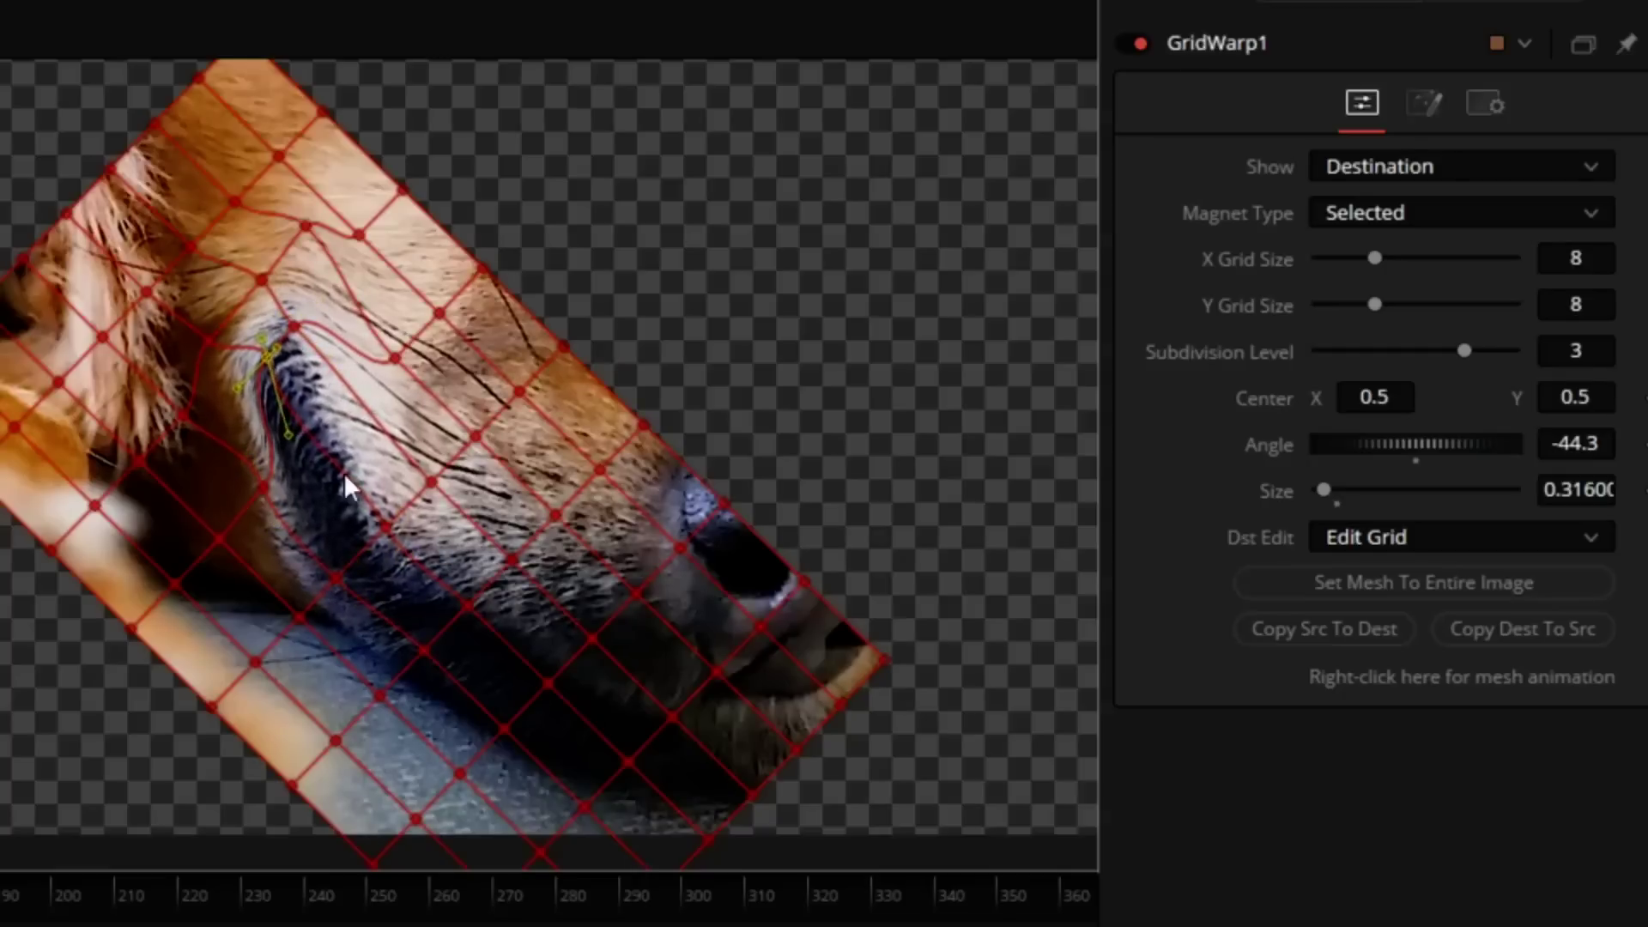
Refine the smile by shifting the Destination grid points along the lip, mouth corner and cheek slightly up and outward
{"action": "left_click", "coordinate": [368, 514]}
{"action": "left_click_drag", "start_coordinate": [261, 493], "coordinate": [240, 465]}
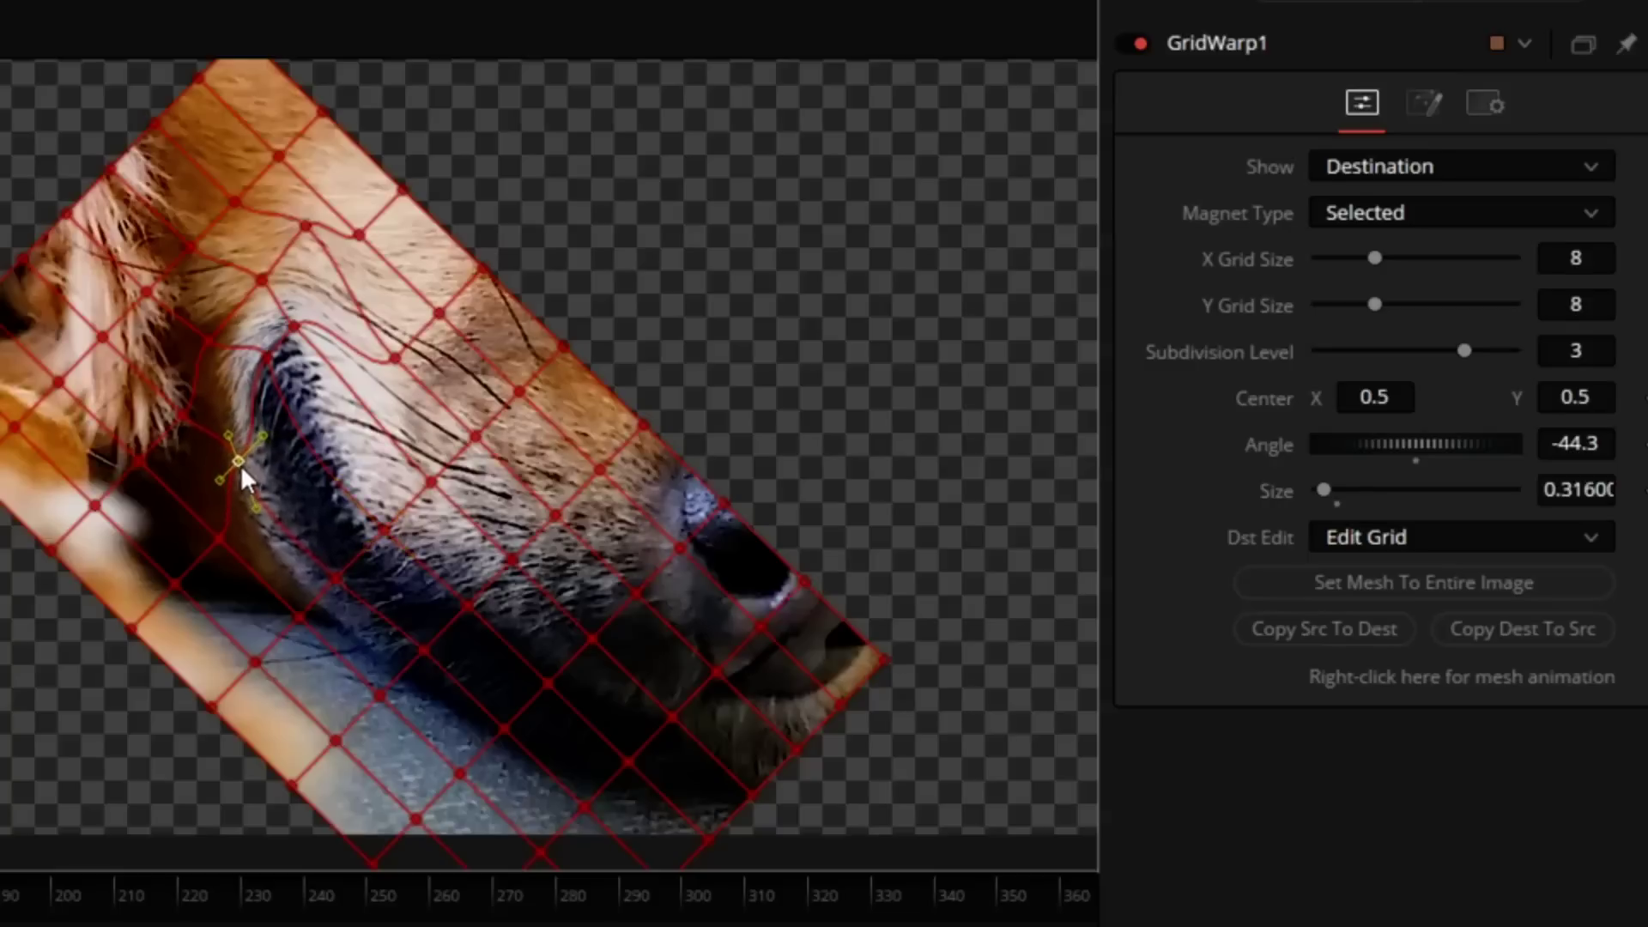
{"action": "left_click", "coordinate": [383, 534]}
{"action": "left_click", "coordinate": [287, 309]}
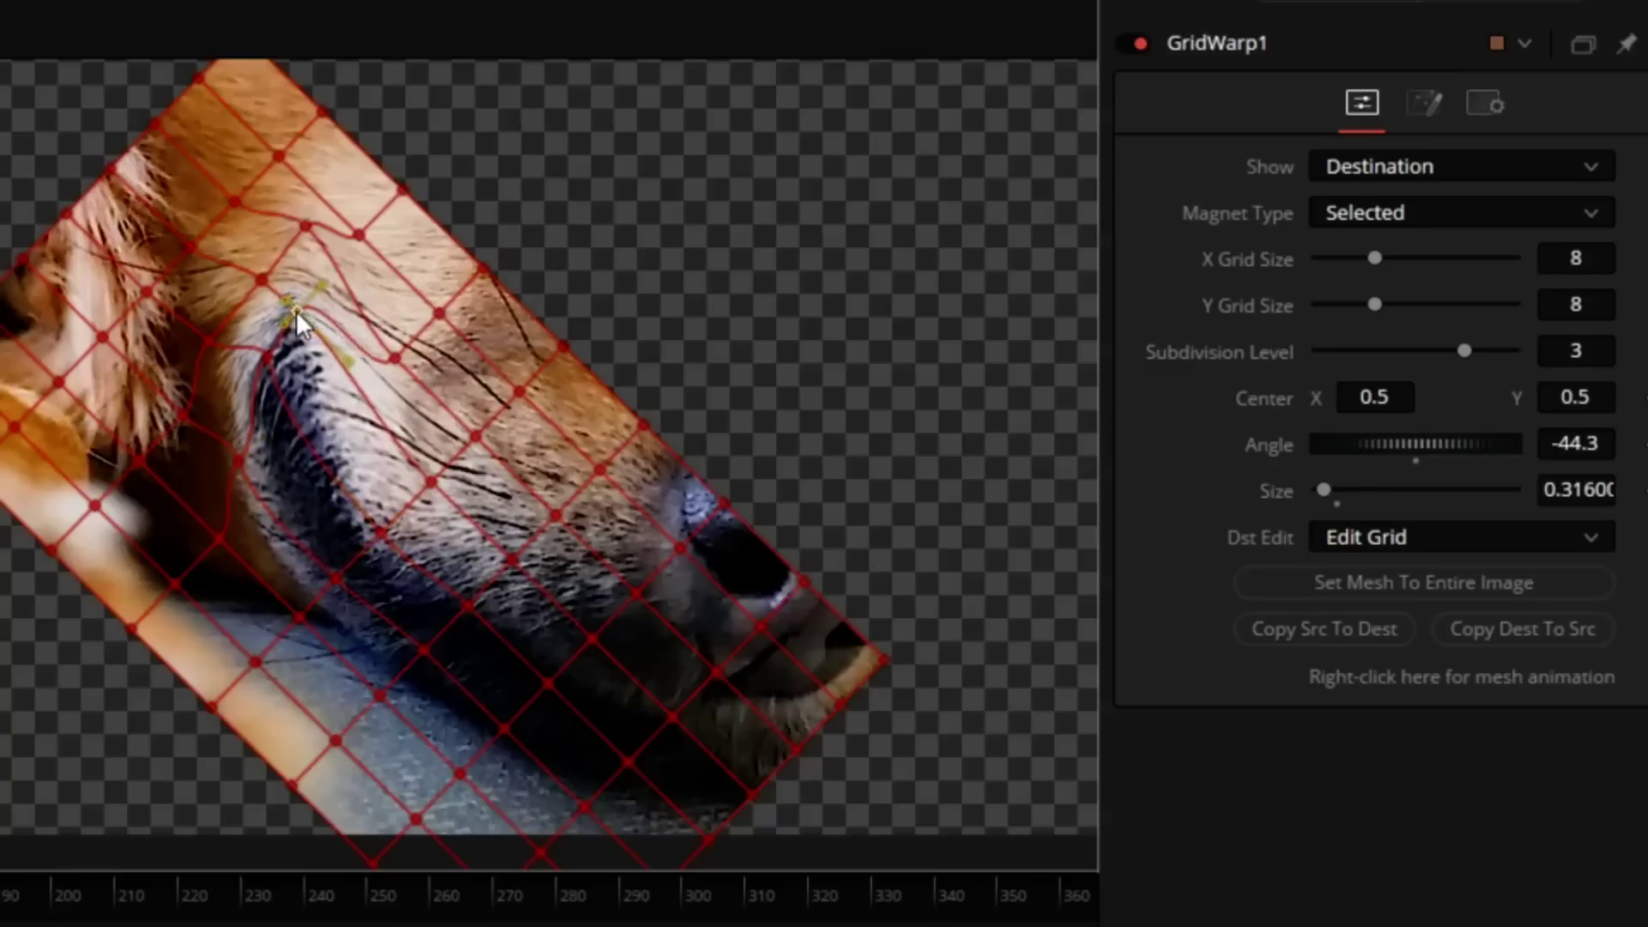
{"action": "left_click_drag", "start_coordinate": [267, 354], "coordinate": [253, 343]}
{"action": "left_click_drag", "start_coordinate": [262, 279], "coordinate": [249, 276]}
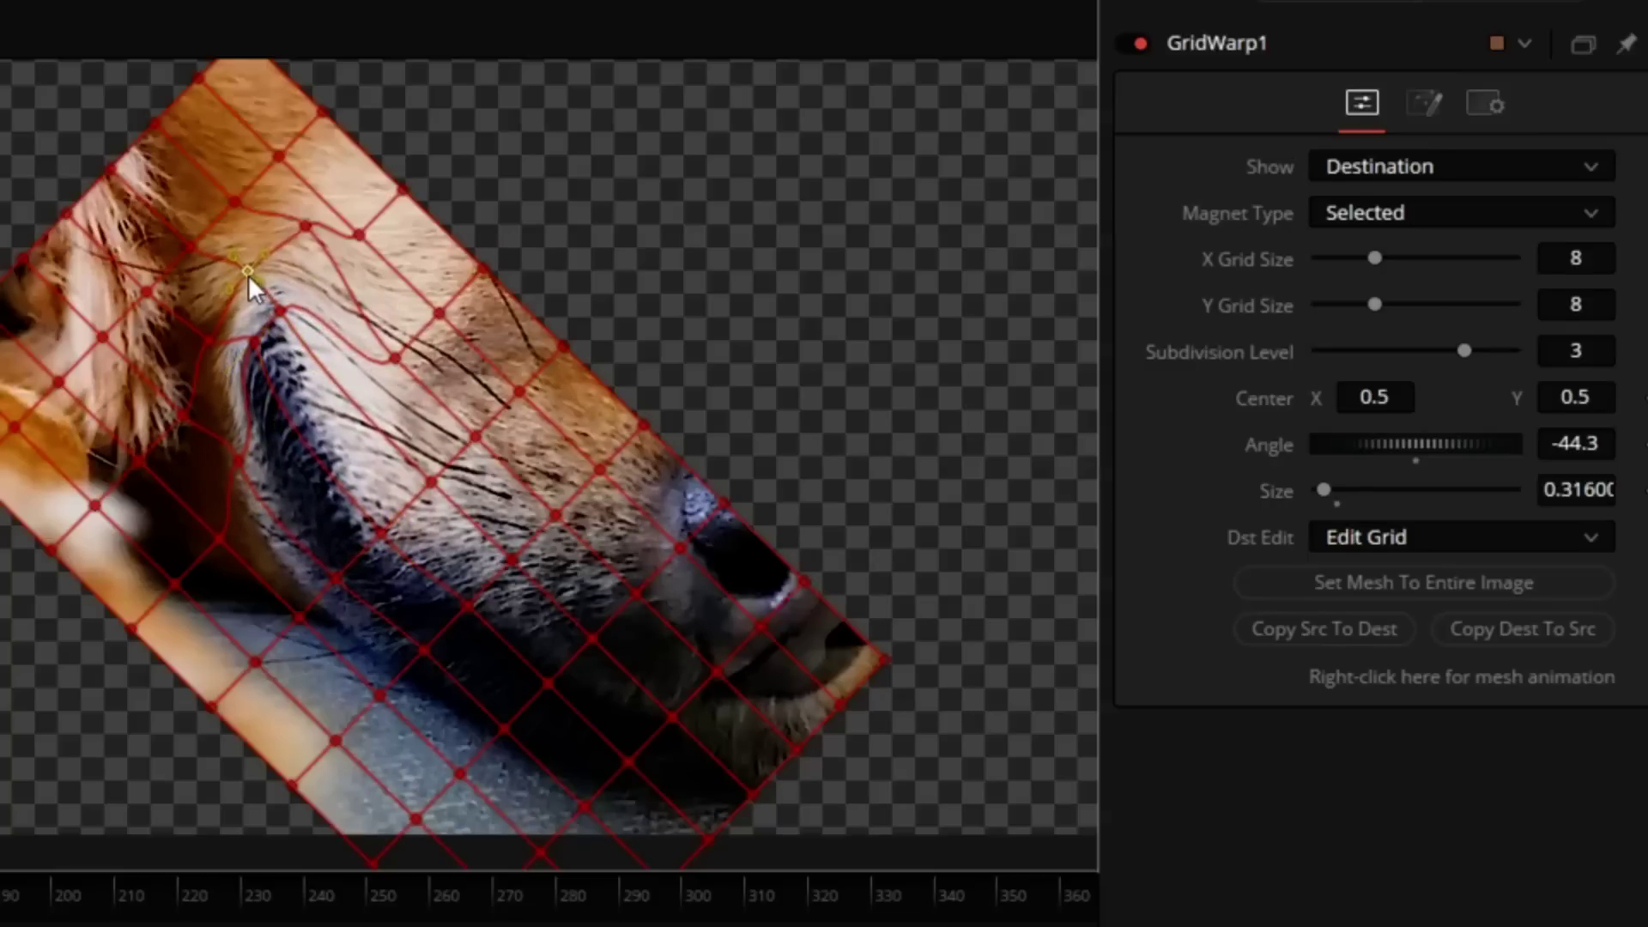
{"action": "left_click", "coordinate": [389, 356]}
{"action": "left_click_drag", "start_coordinate": [426, 481], "coordinate": [390, 461]}
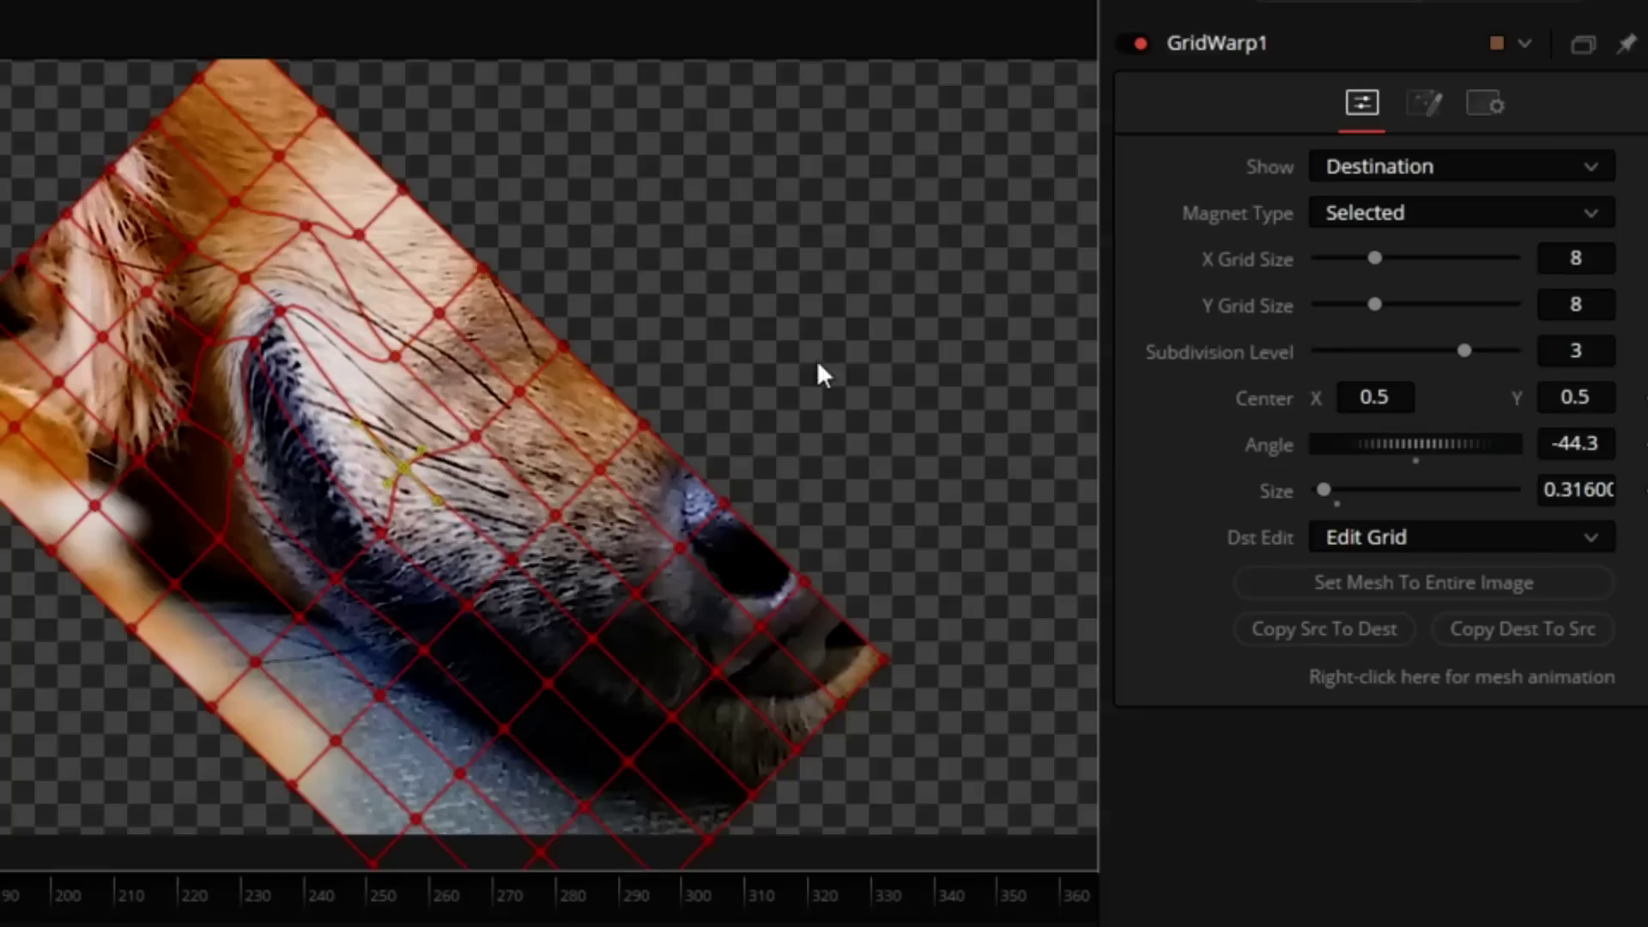
Stop playback and turn off Black Background in GridWarp1's render settings
{"action": "scroll", "coordinate": [818, 365], "scroll_direction": "down", "scroll_amount": 3}
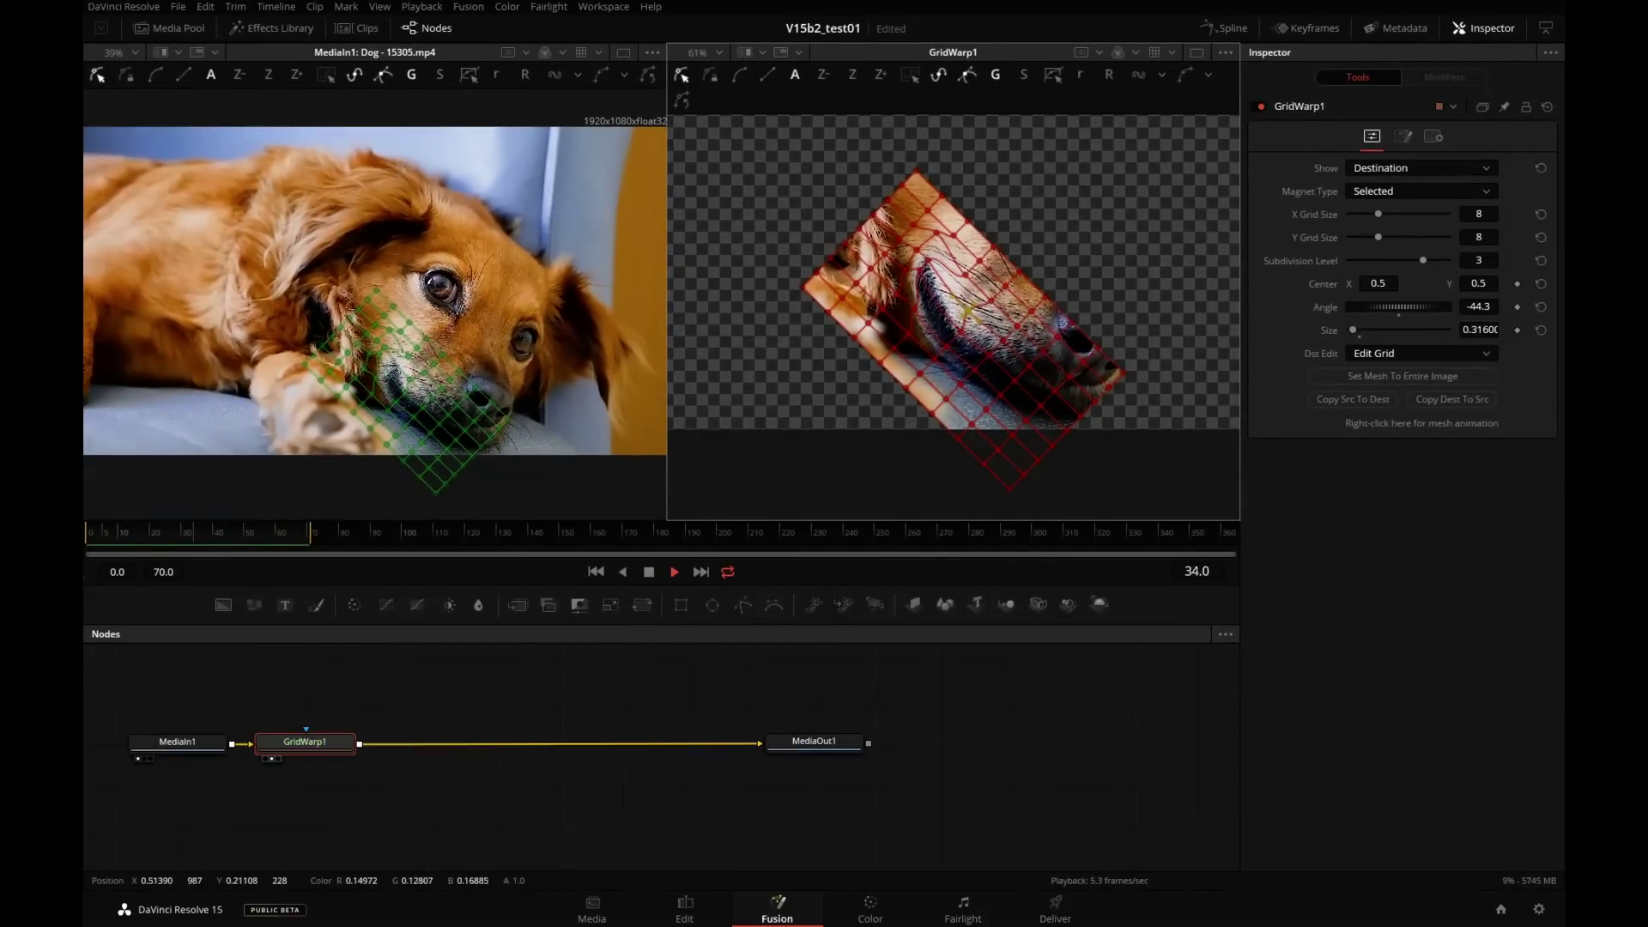
{"action": "key", "text": "space"}
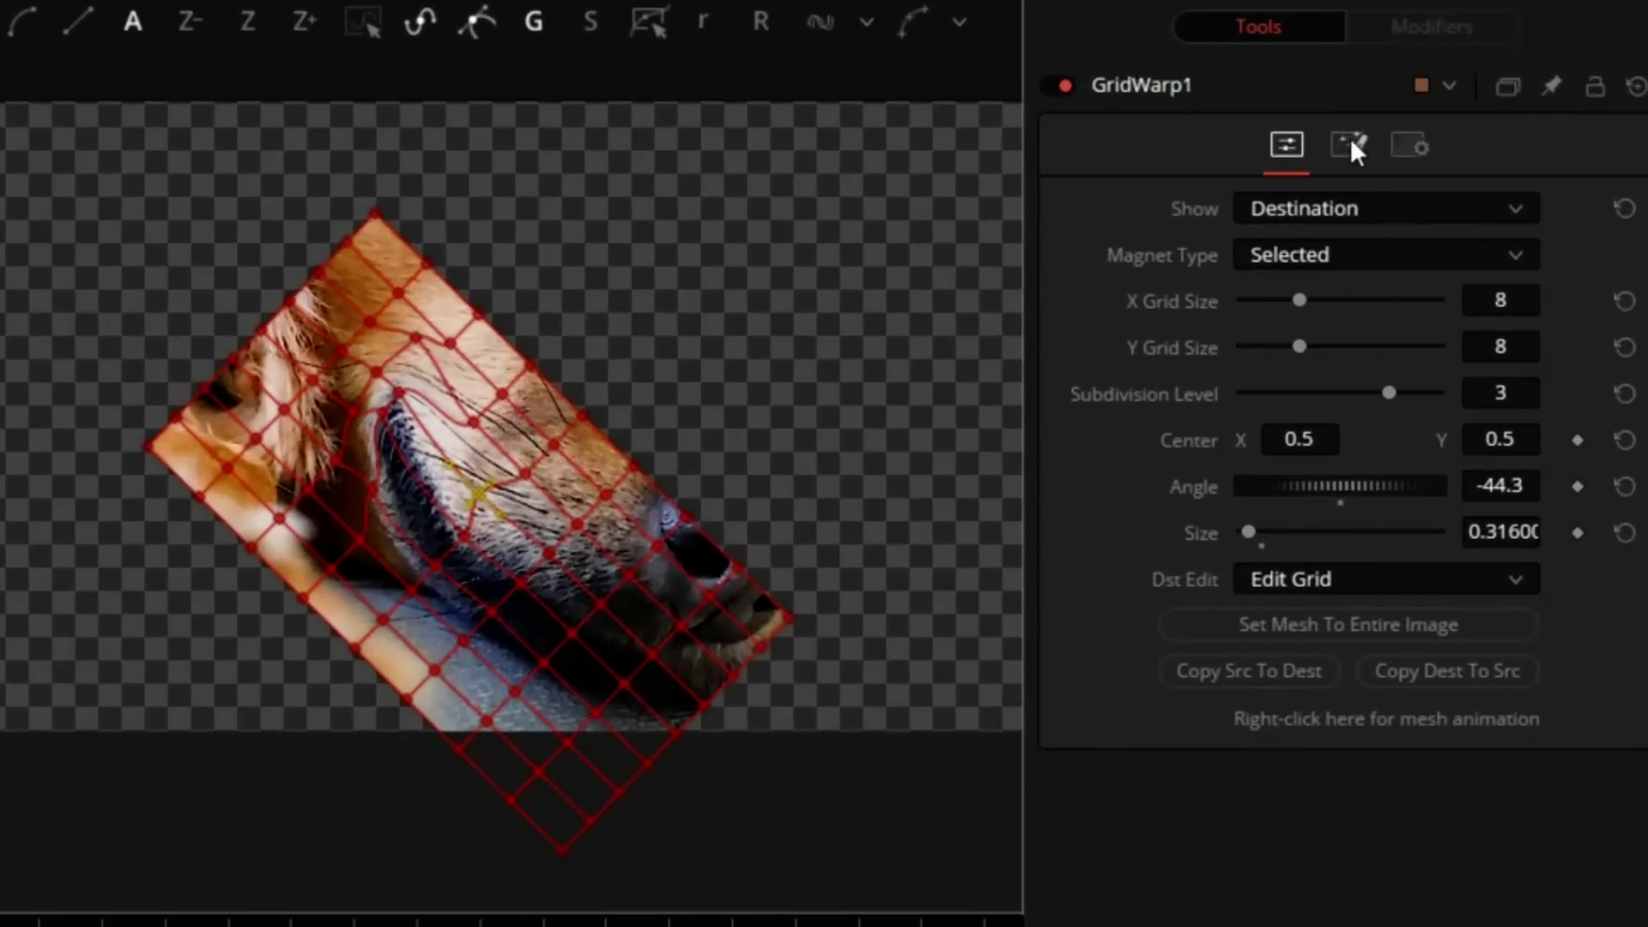
{"action": "left_click", "coordinate": [1350, 146]}
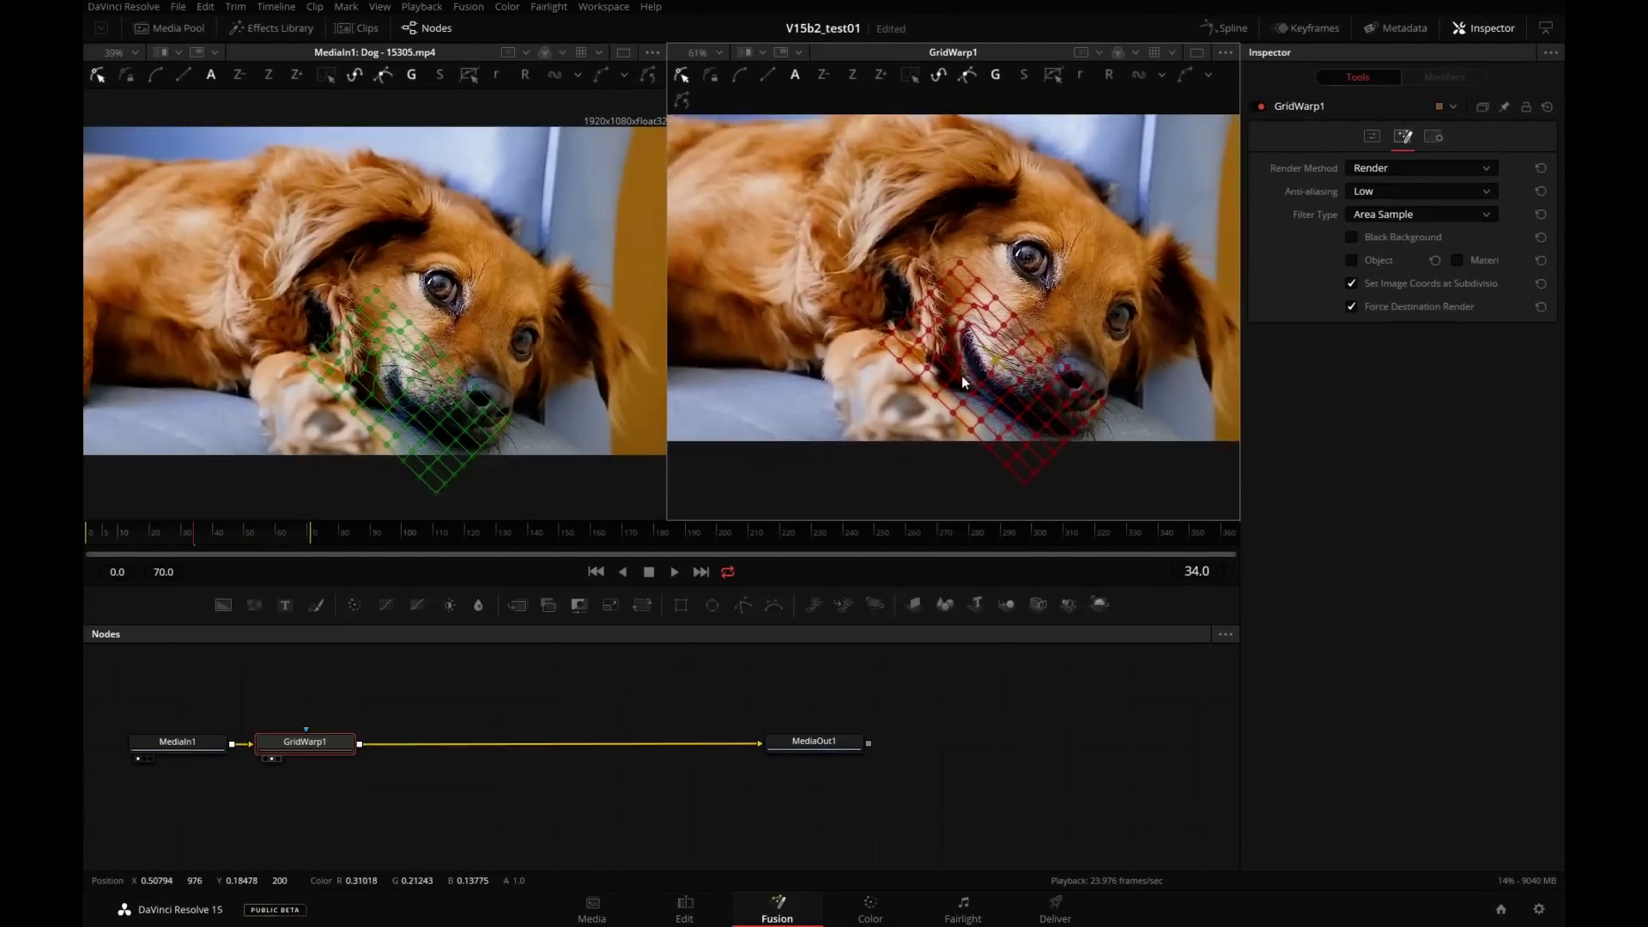
Compare the original MediaIn1 with the warped MediaOut1 by displaying each in the second viewer
{"action": "left_click", "coordinate": [182, 741]}
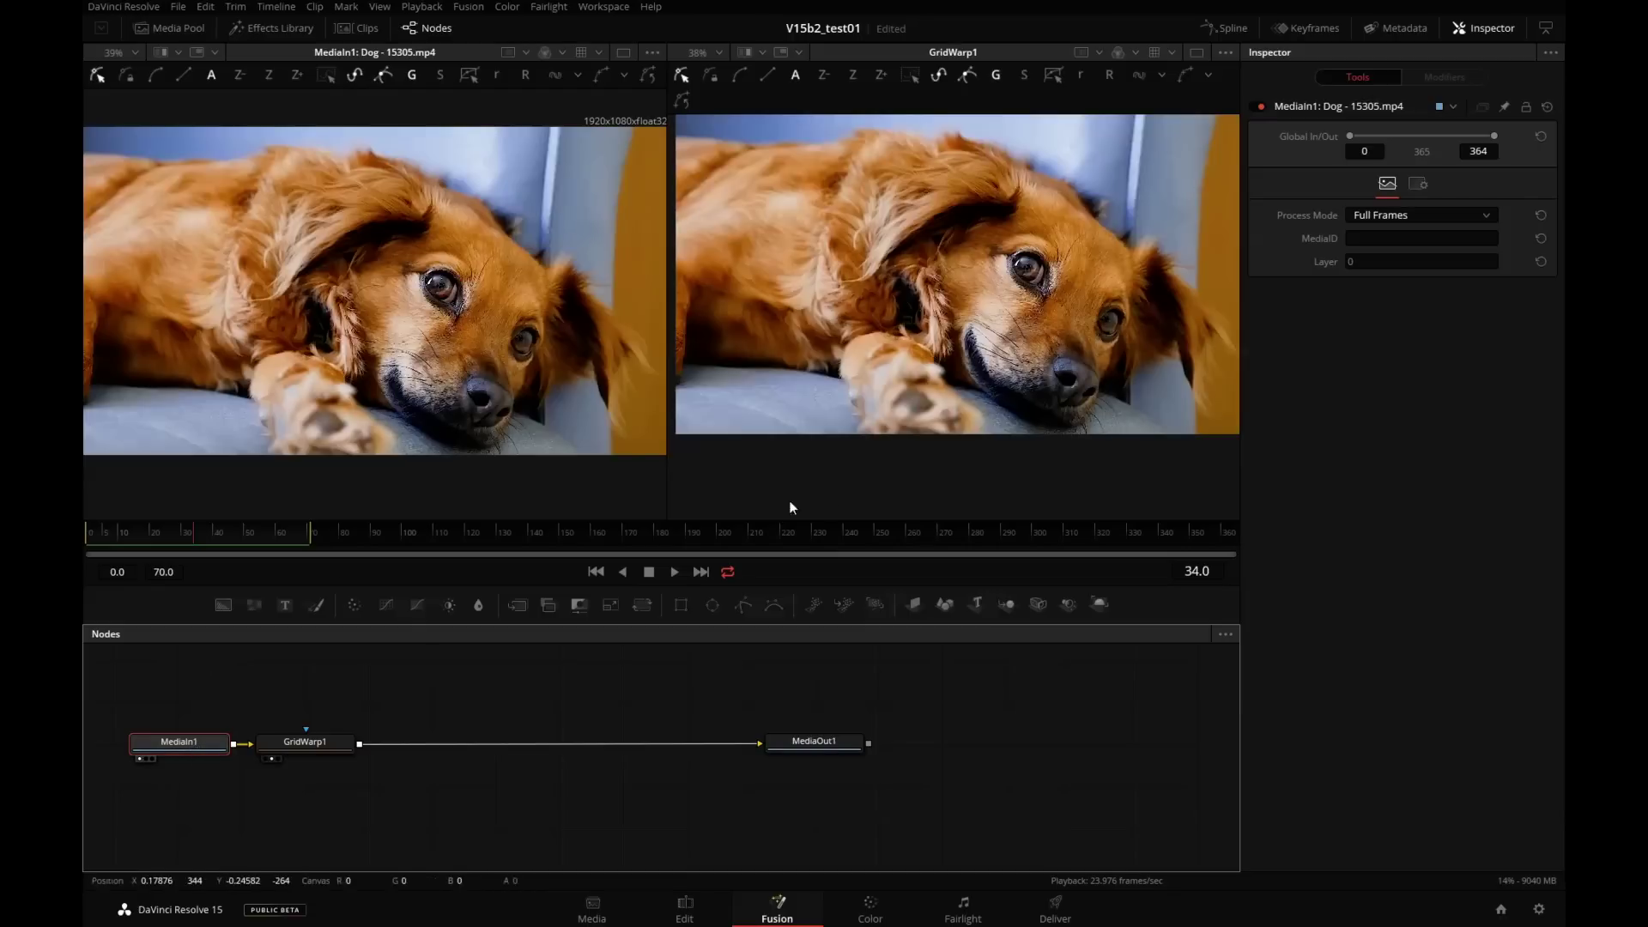
{"action": "left_click_drag", "start_coordinate": [177, 748], "coordinate": [181, 746]}
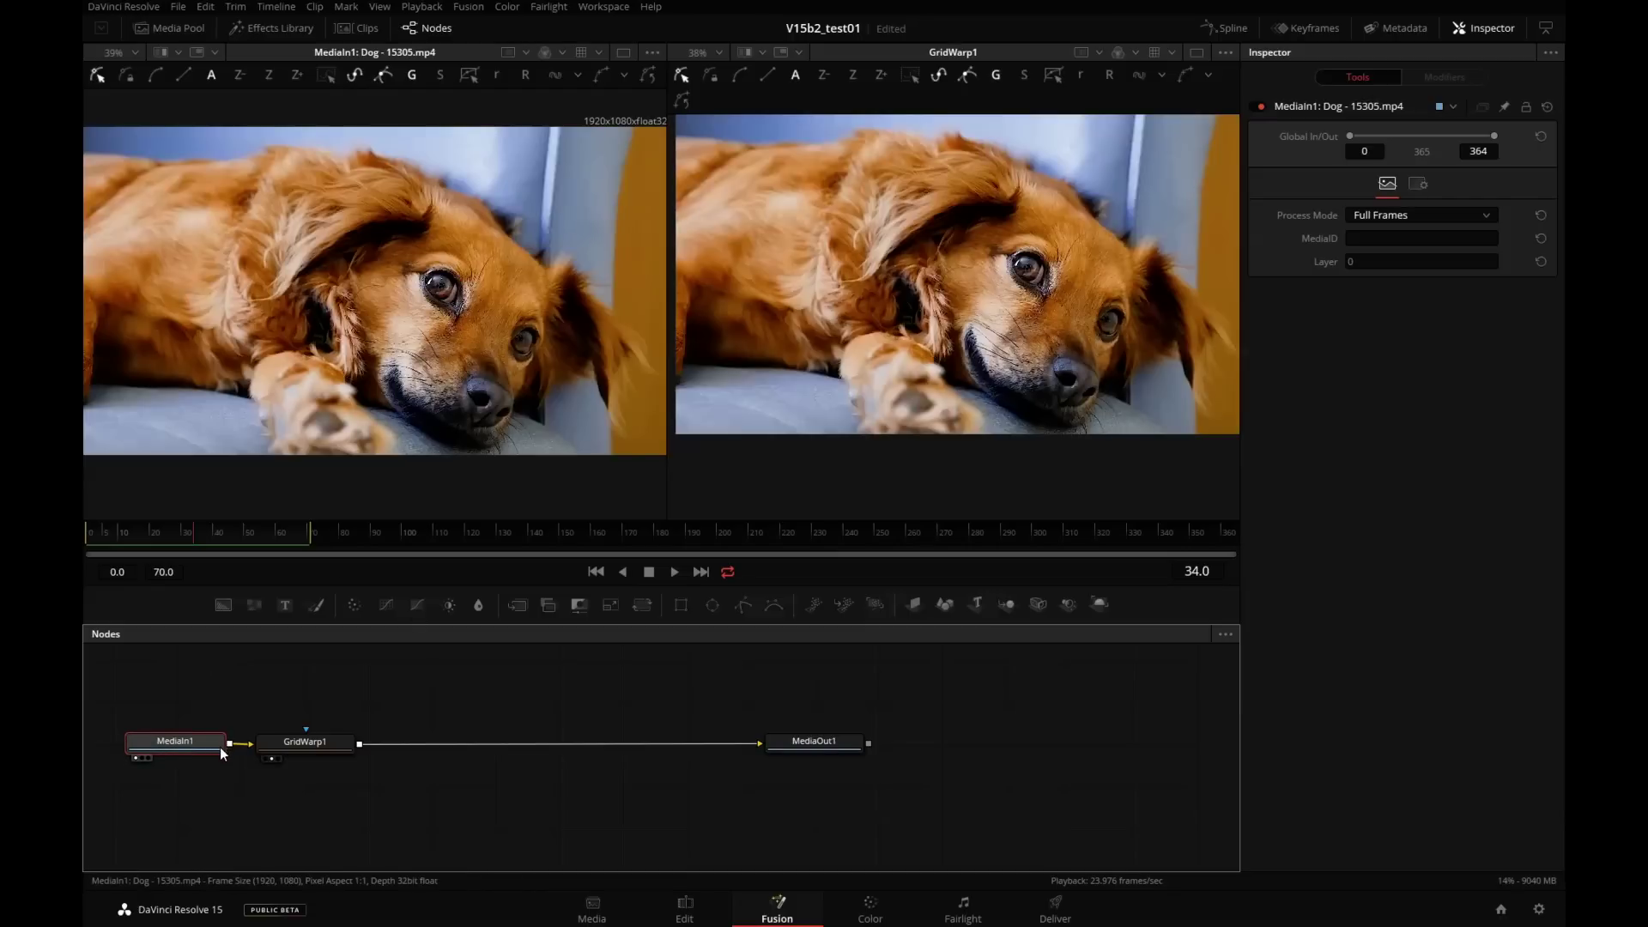
{"action": "key", "text": "2"}
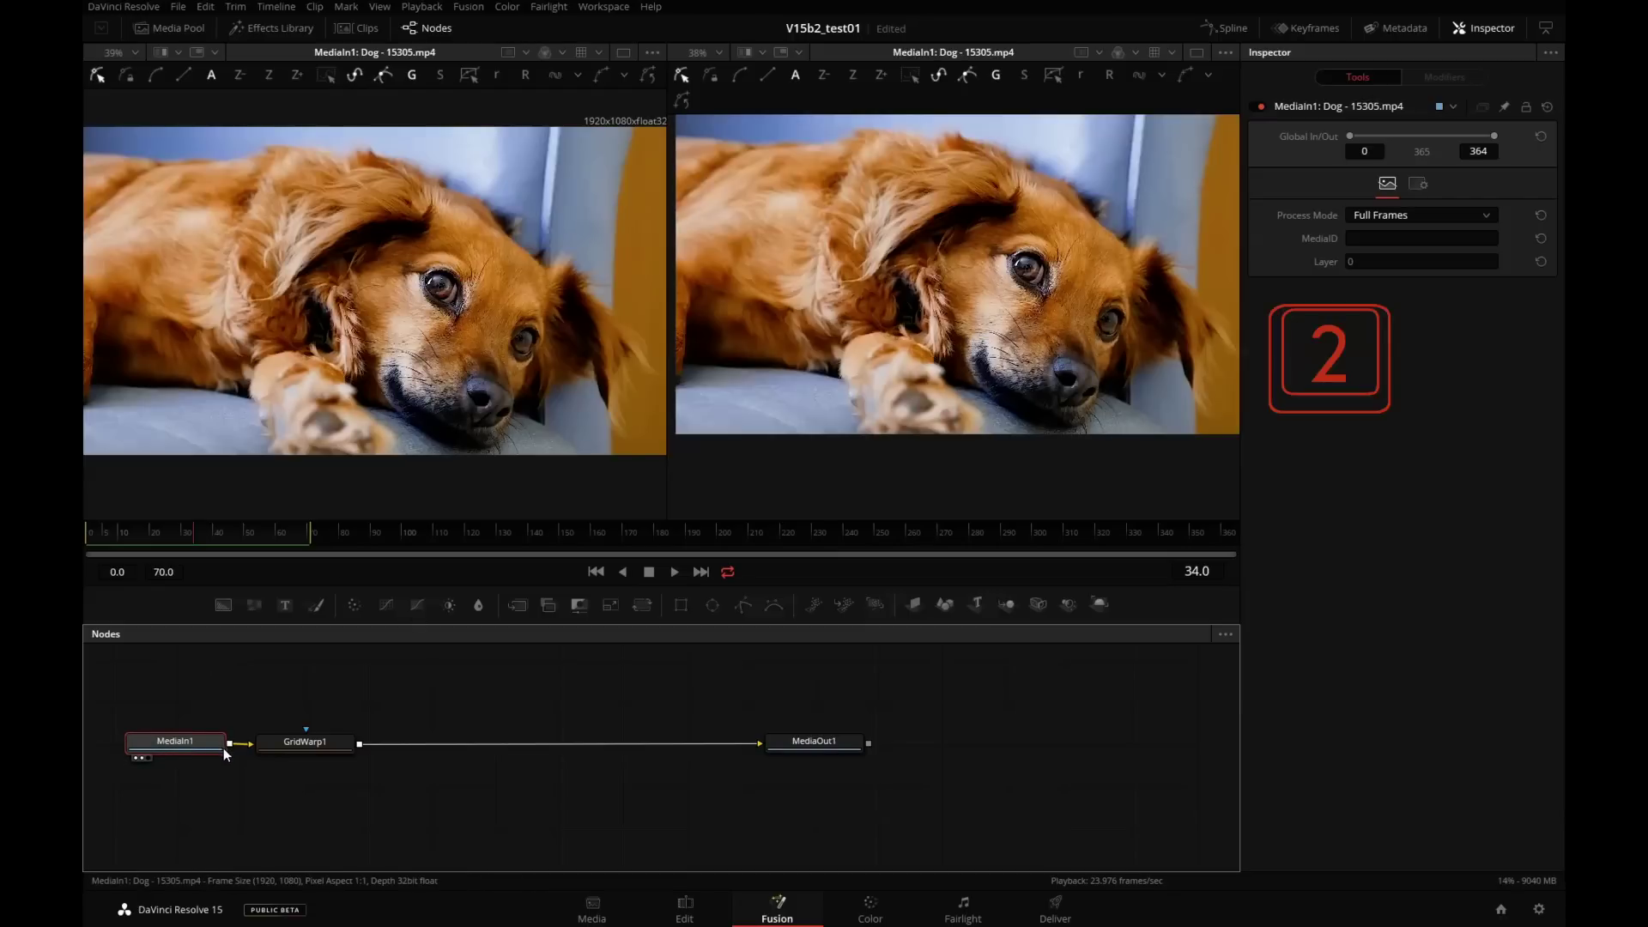
{"action": "left_click", "coordinate": [818, 749]}
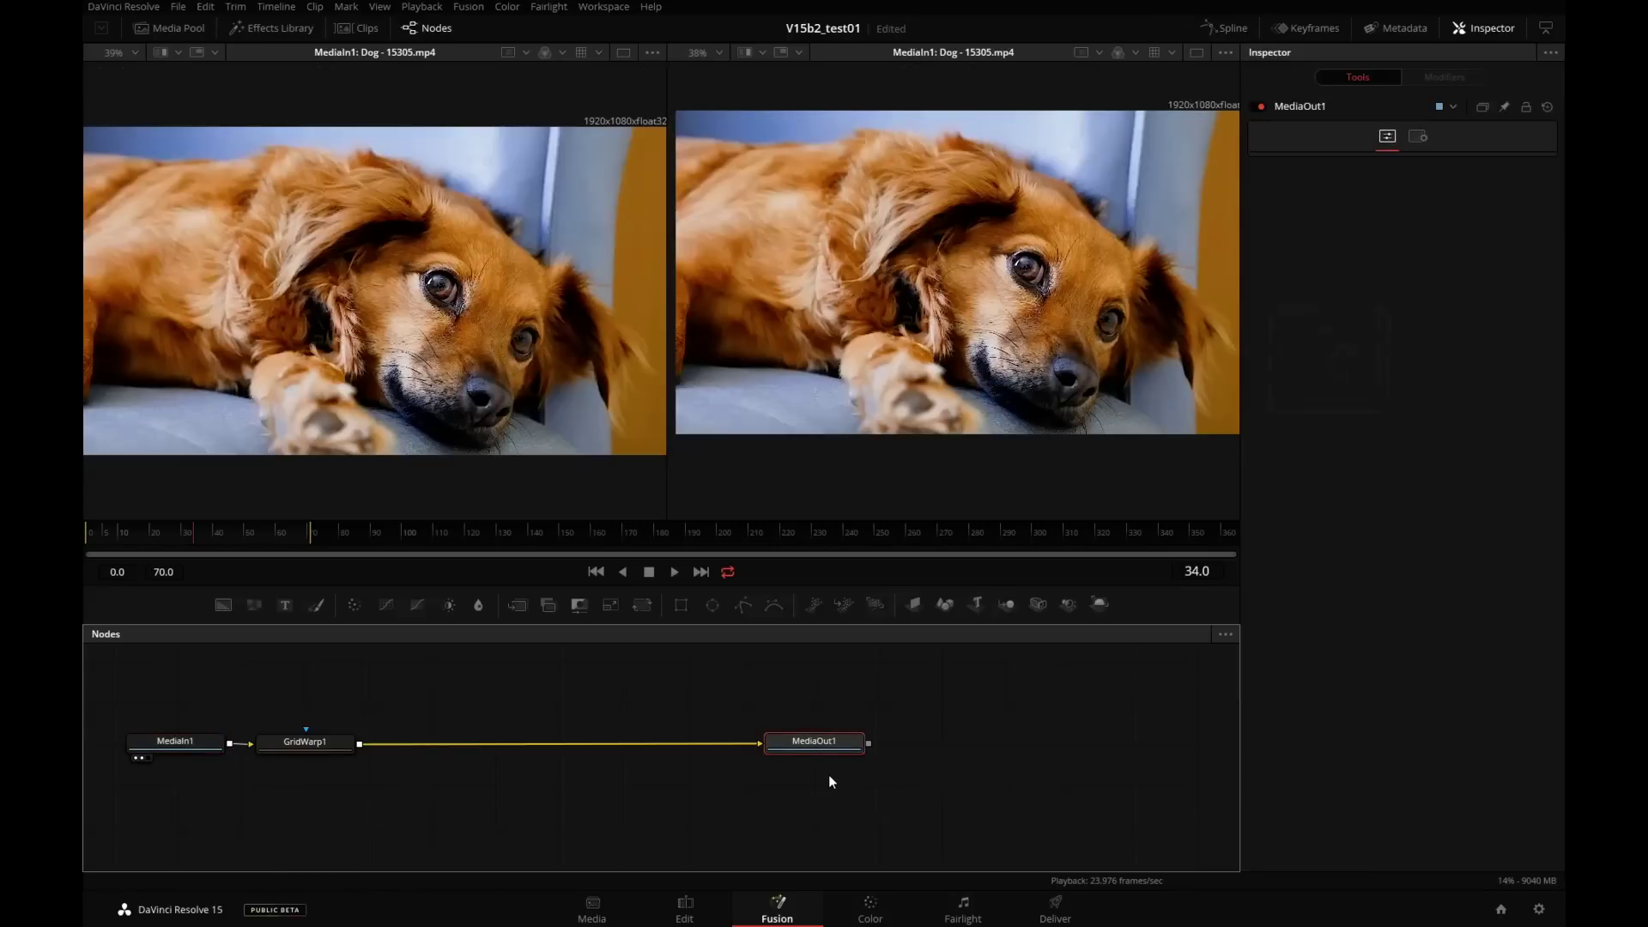
{"action": "key", "text": "2"}
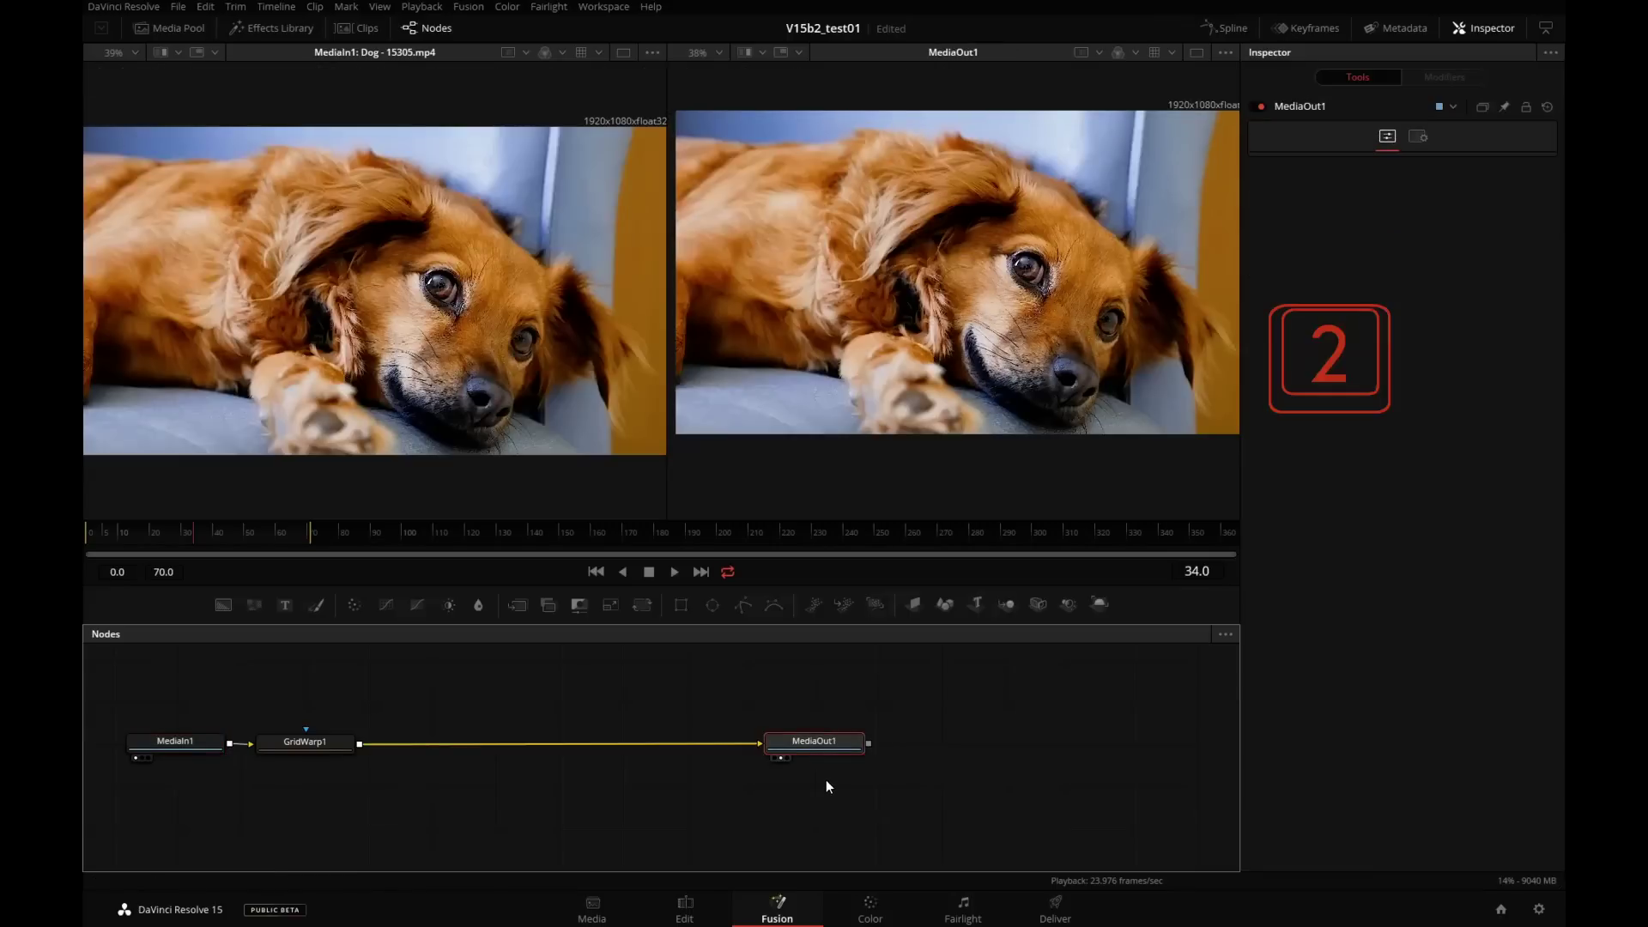
{"action": "left_click", "coordinate": [141, 740]}
{"action": "key", "text": "2"}
{"action": "left_click", "coordinate": [790, 753]}
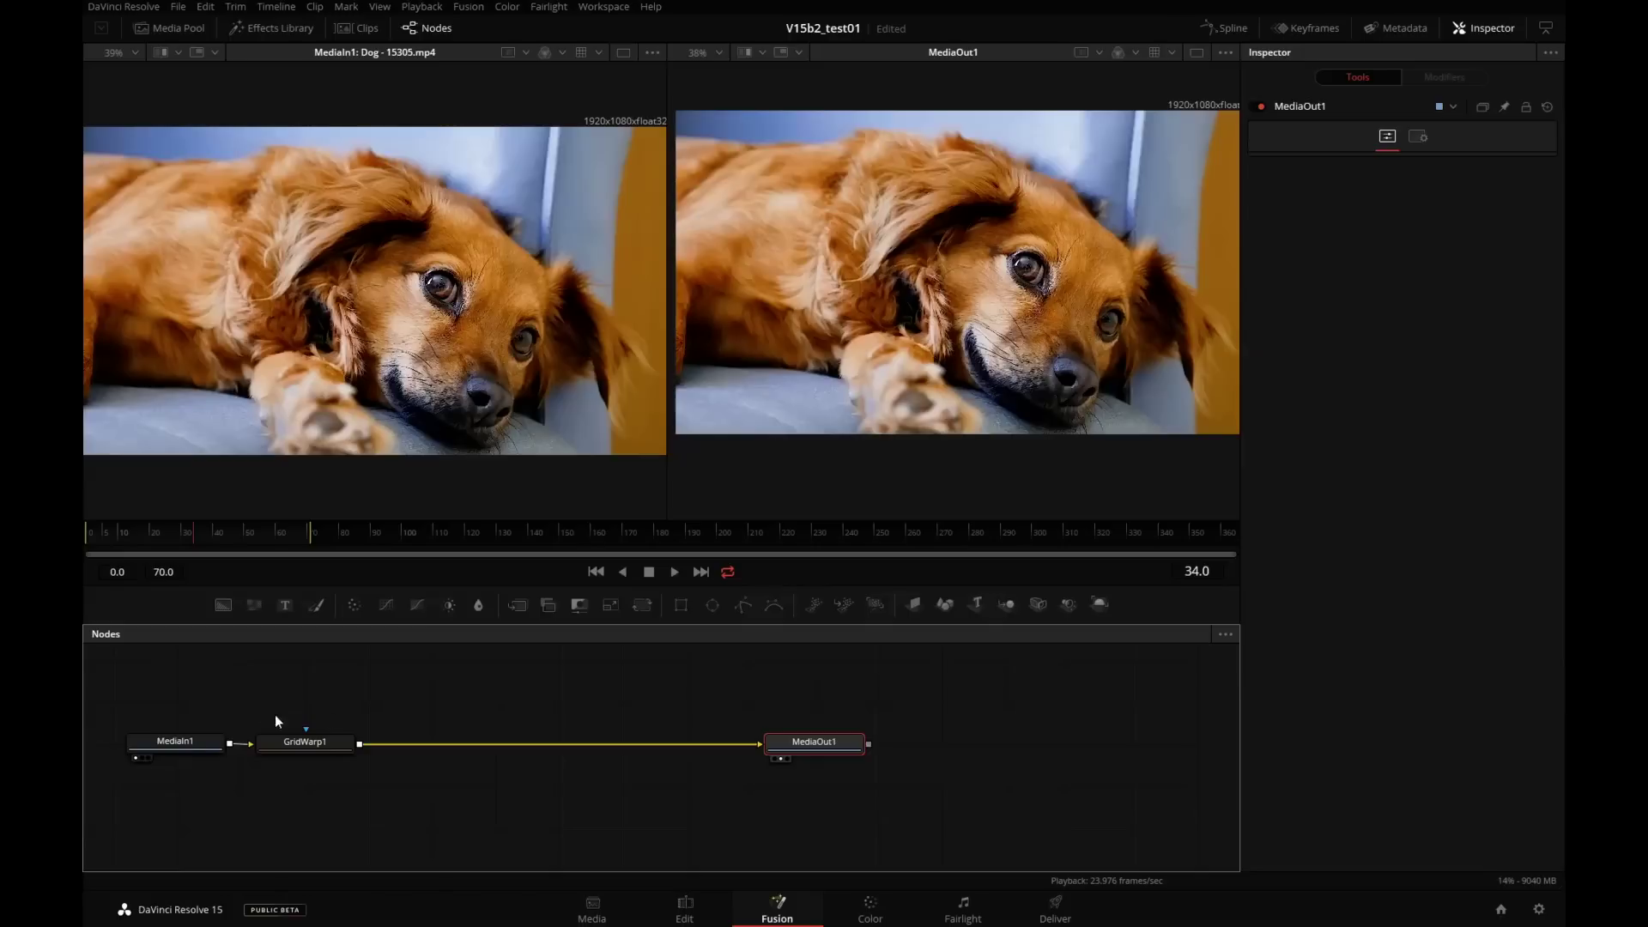
{"action": "left_click", "coordinate": [509, 801]}
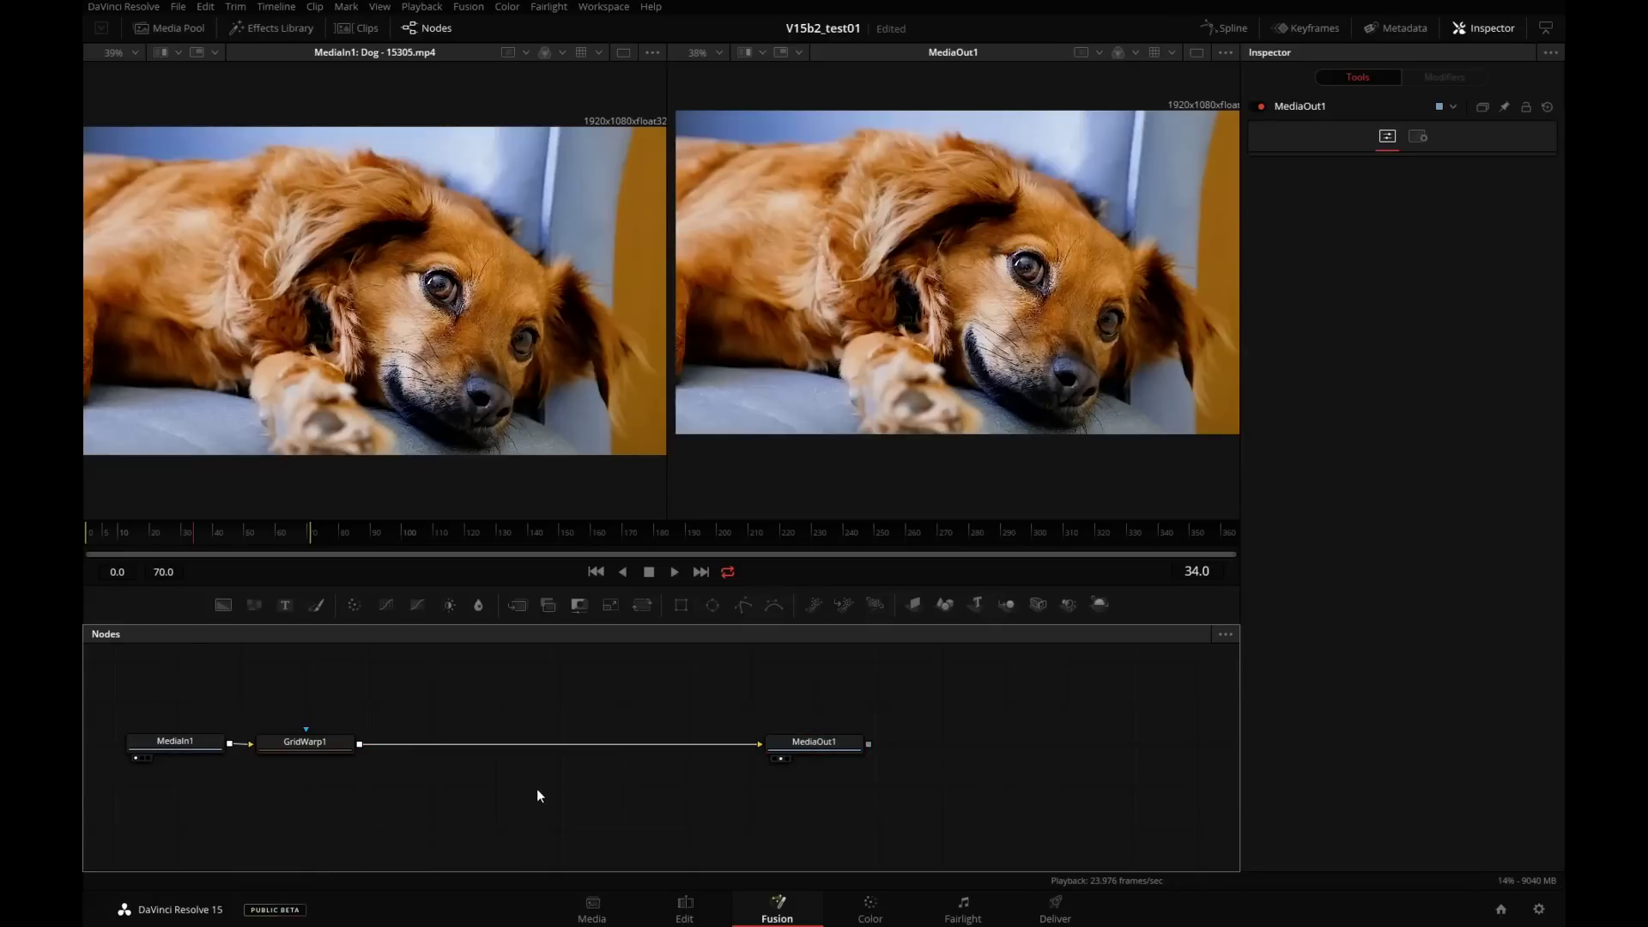
Add a second Grid Warp node below the flow, feed it from MediaIn1, and display it in the second viewer
{"action": "key", "text": "ctrl+space"}
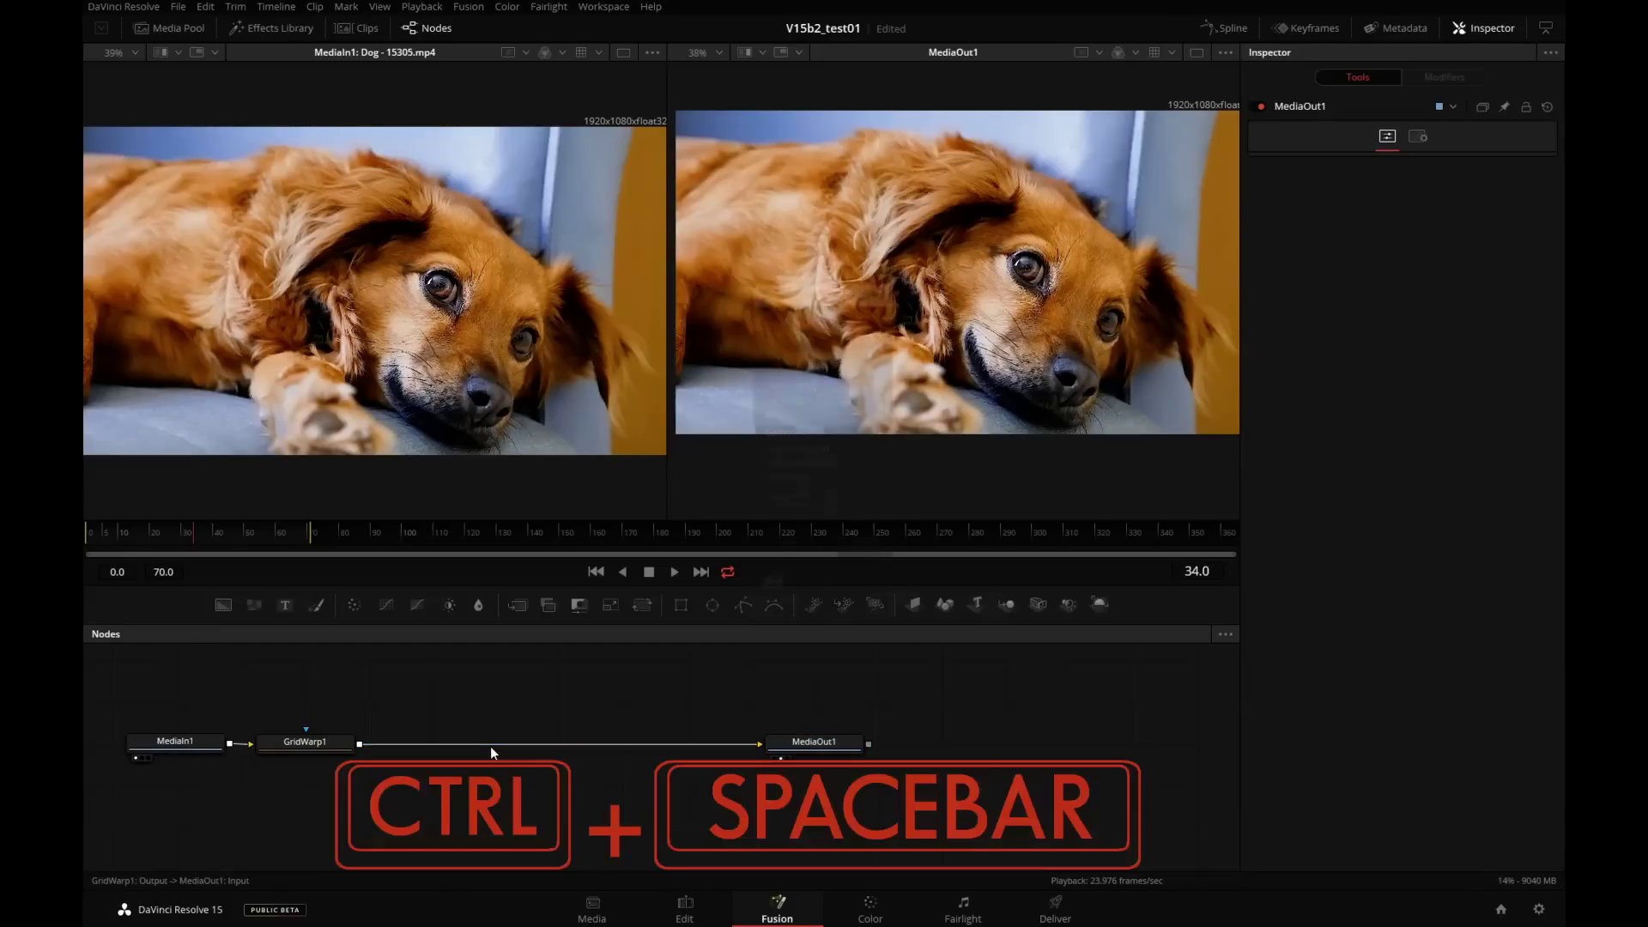
{"action": "type", "text": "grid"}
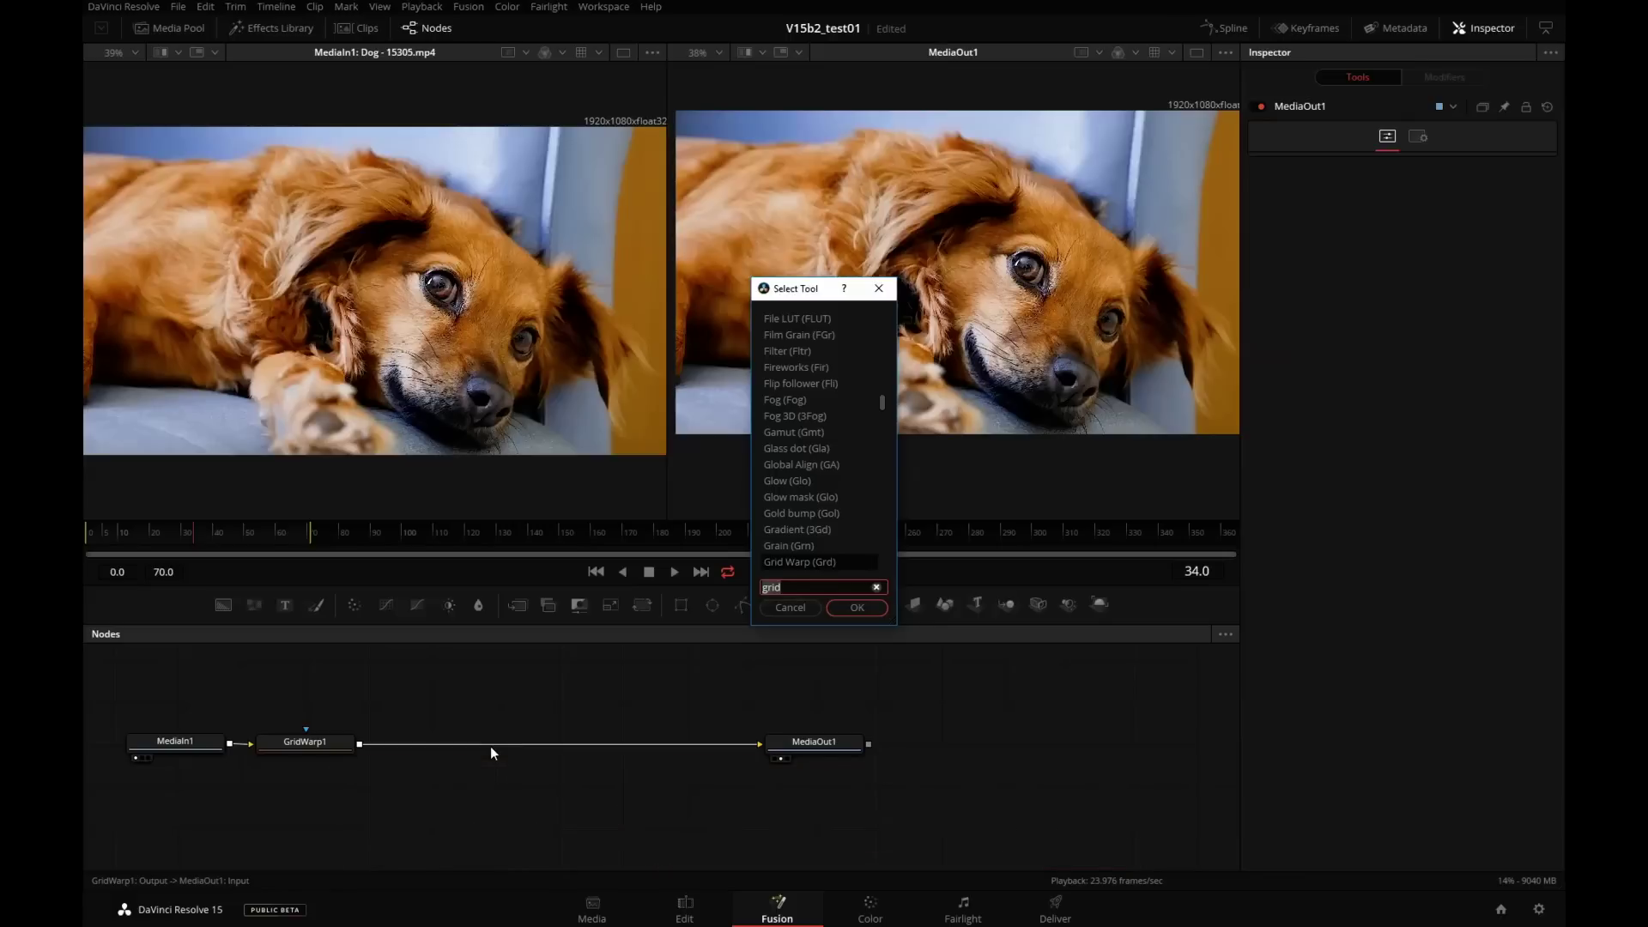
{"action": "key", "text": "Return"}
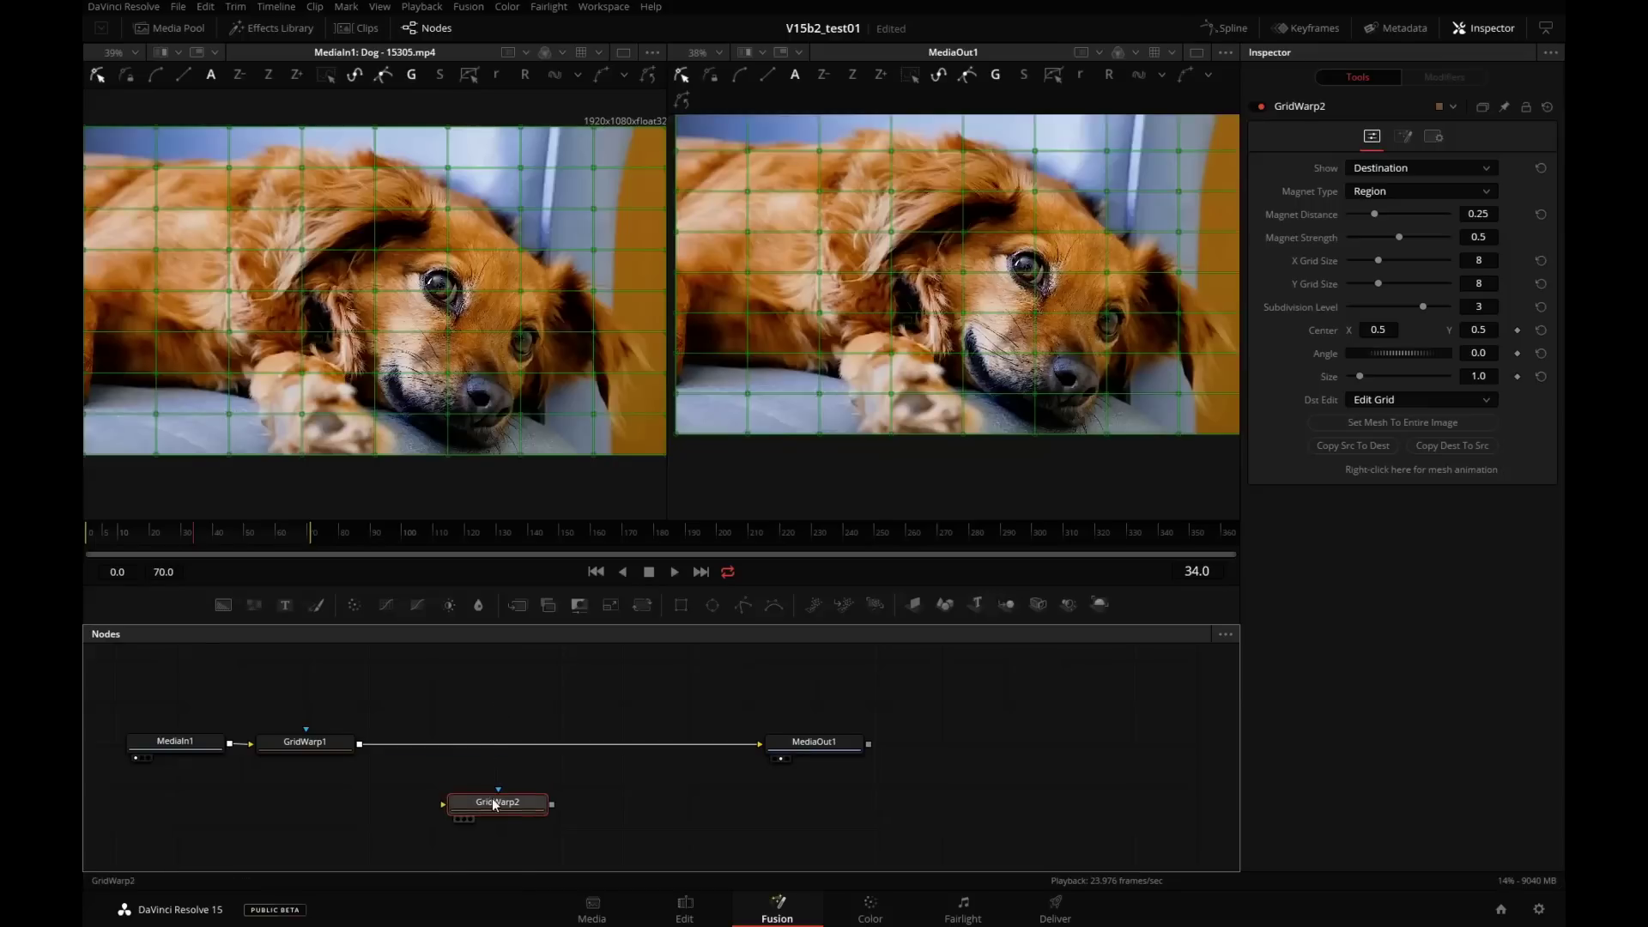
{"action": "left_click_drag", "start_coordinate": [495, 804], "coordinate": [499, 805]}
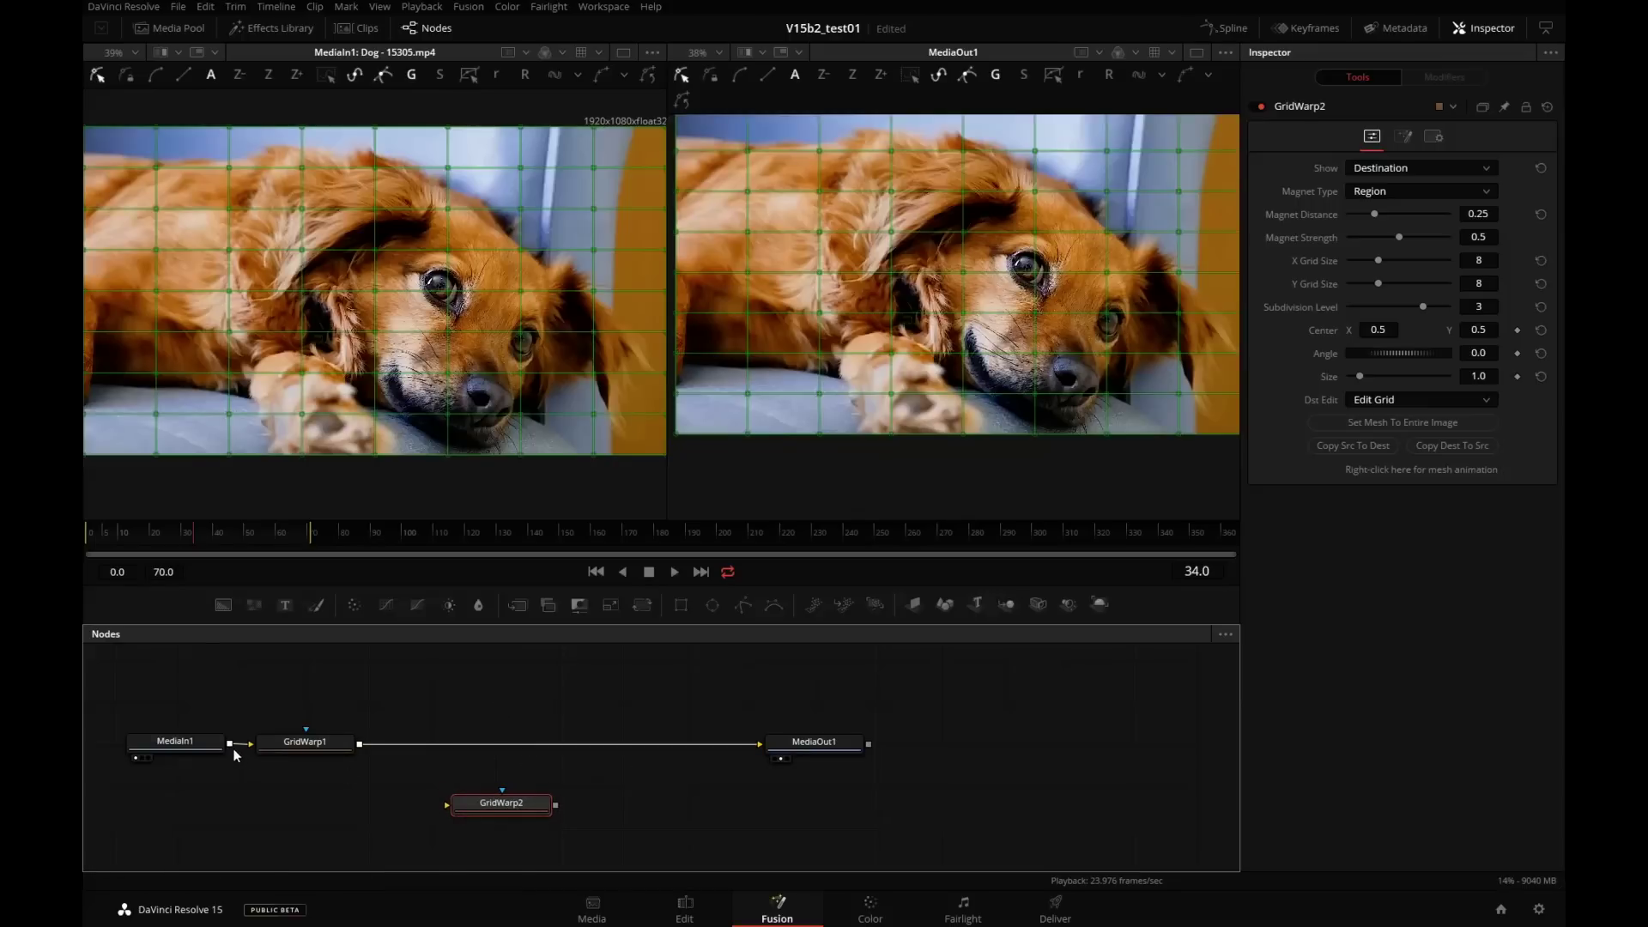
{"action": "left_click_drag", "start_coordinate": [214, 781], "coordinate": [483, 818]}
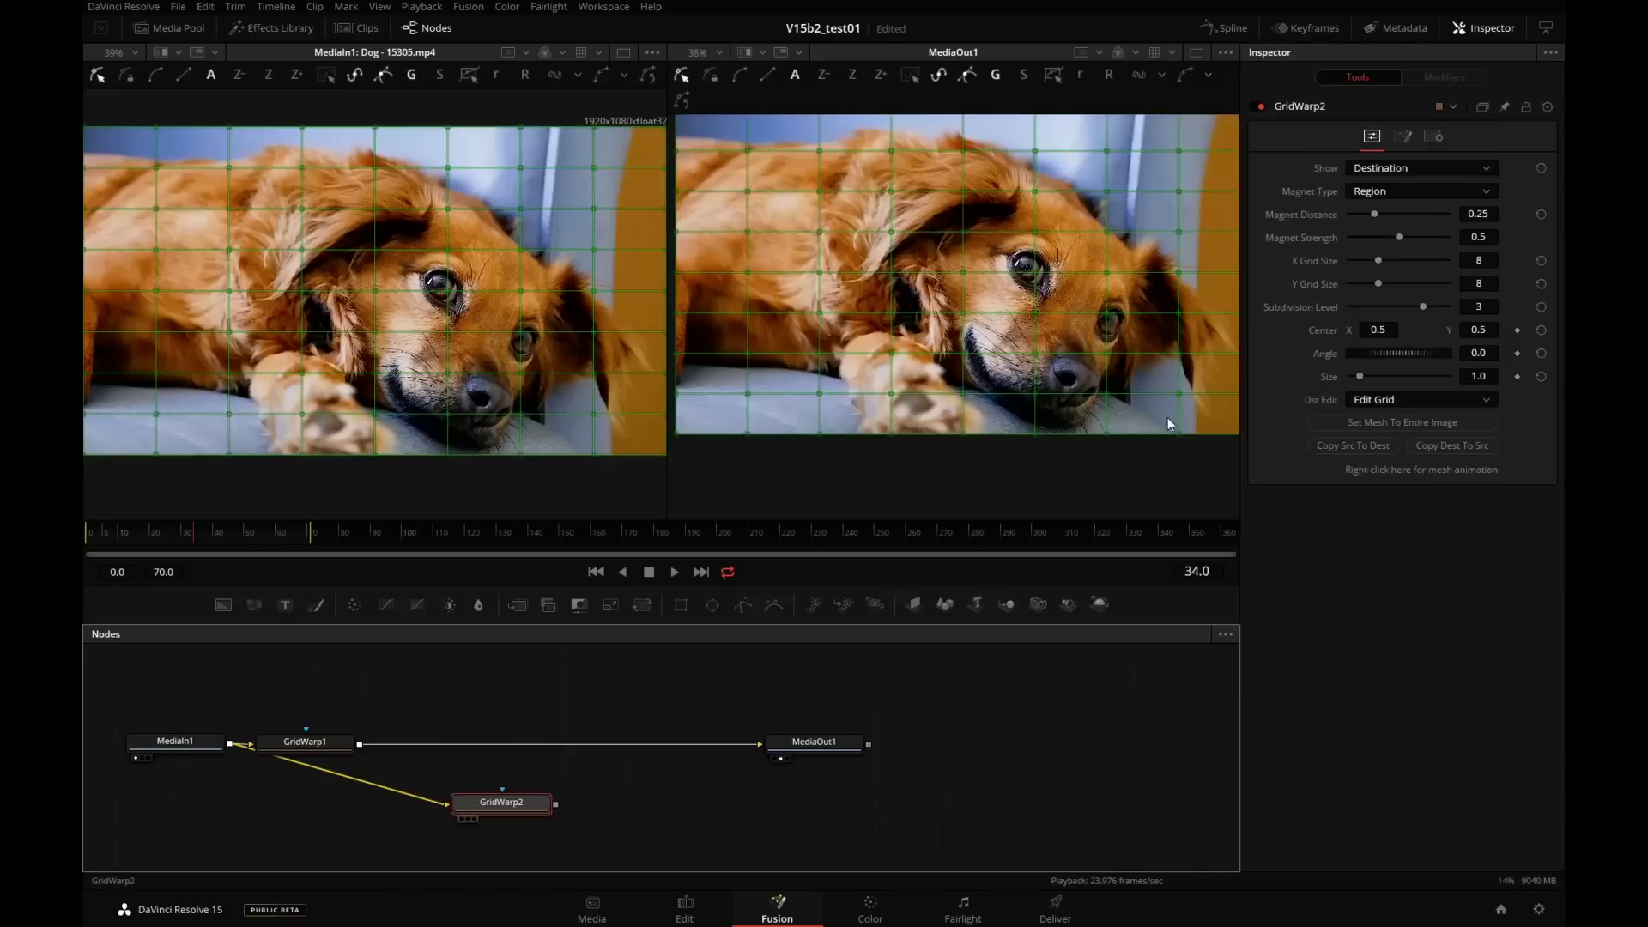
{"action": "key", "text": "2"}
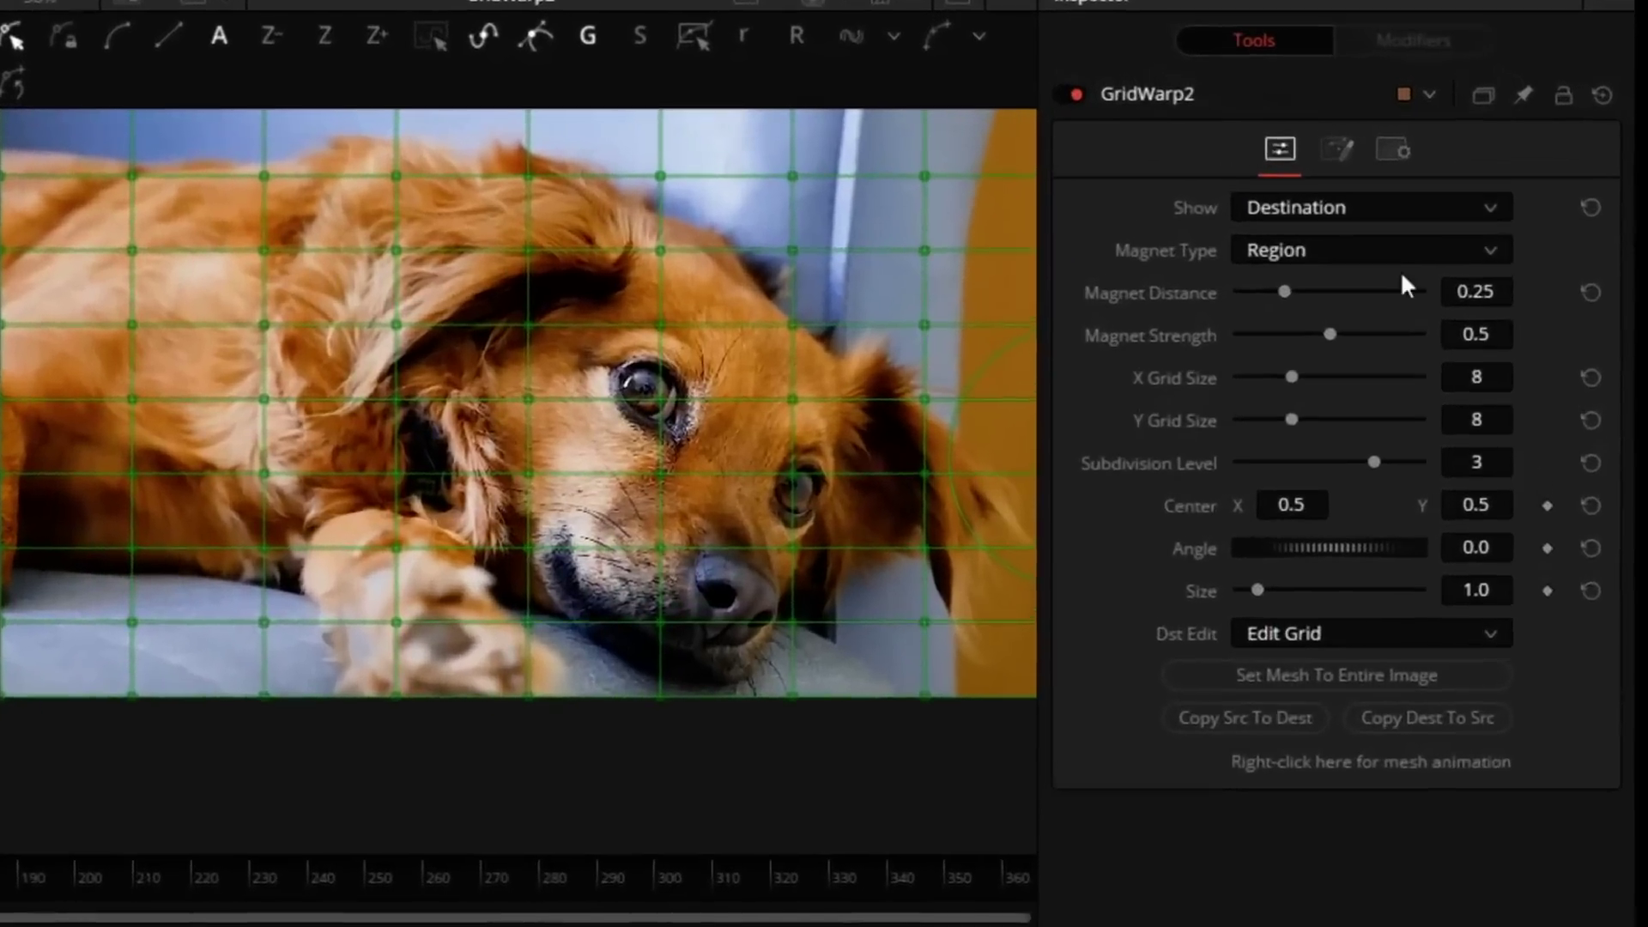
Show GridWarp2's Source grid and reduce the grid size to 0.237
{"action": "left_click", "coordinate": [1344, 212]}
{"action": "left_click", "coordinate": [1287, 241]}
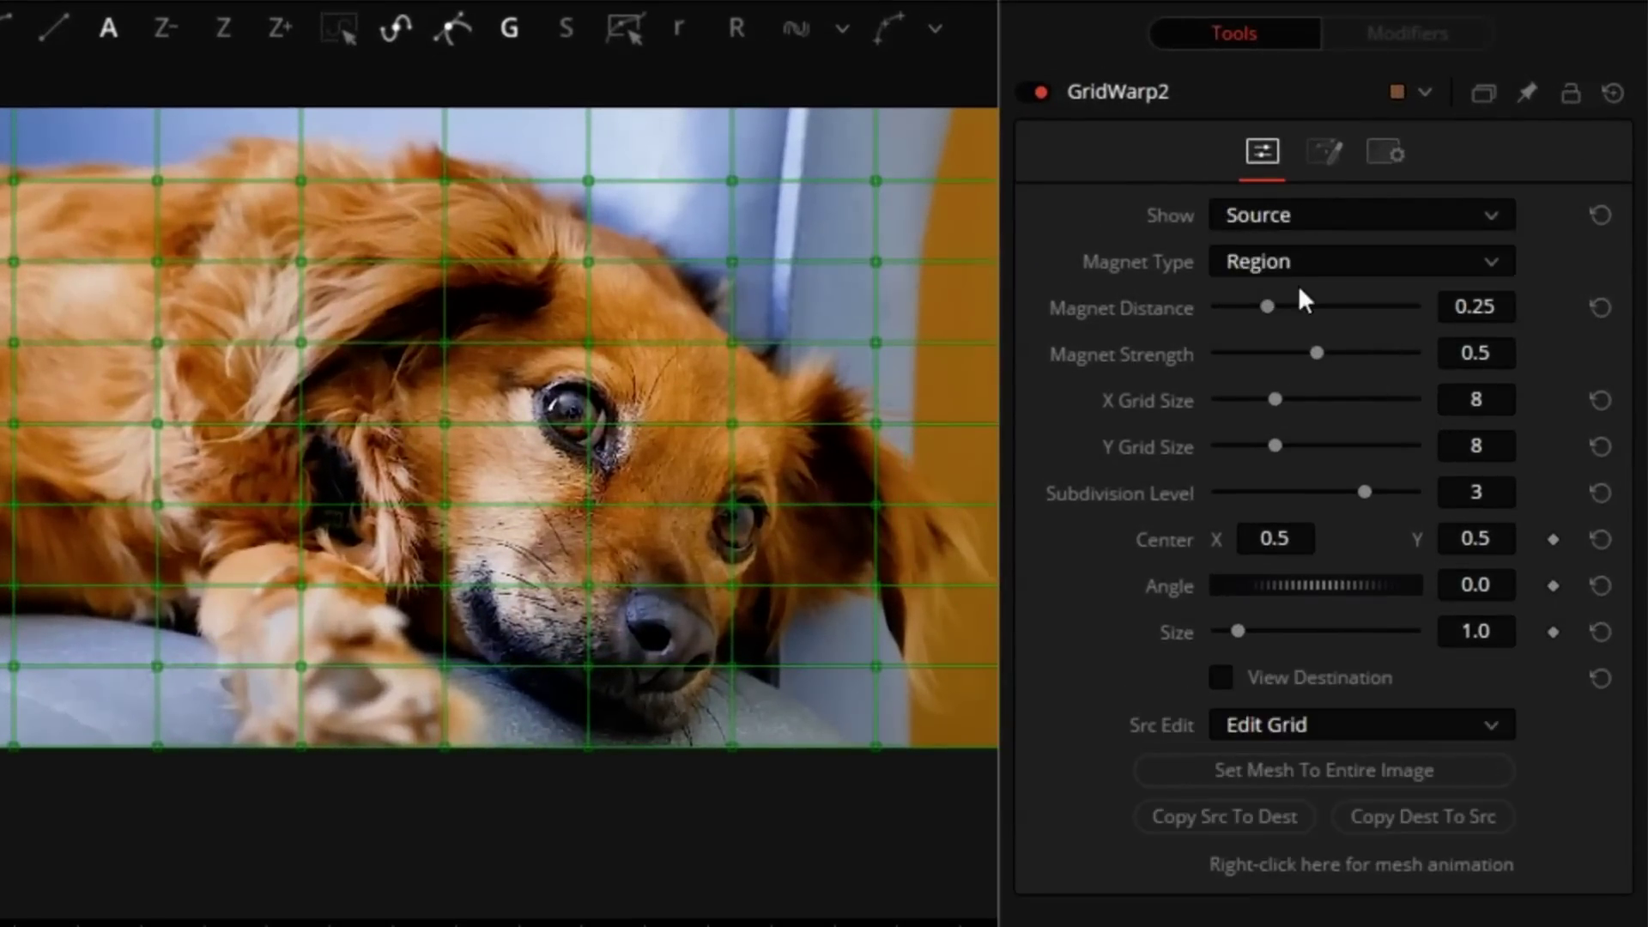
{"action": "left_click_drag", "start_coordinate": [1241, 633], "coordinate": [1230, 644]}
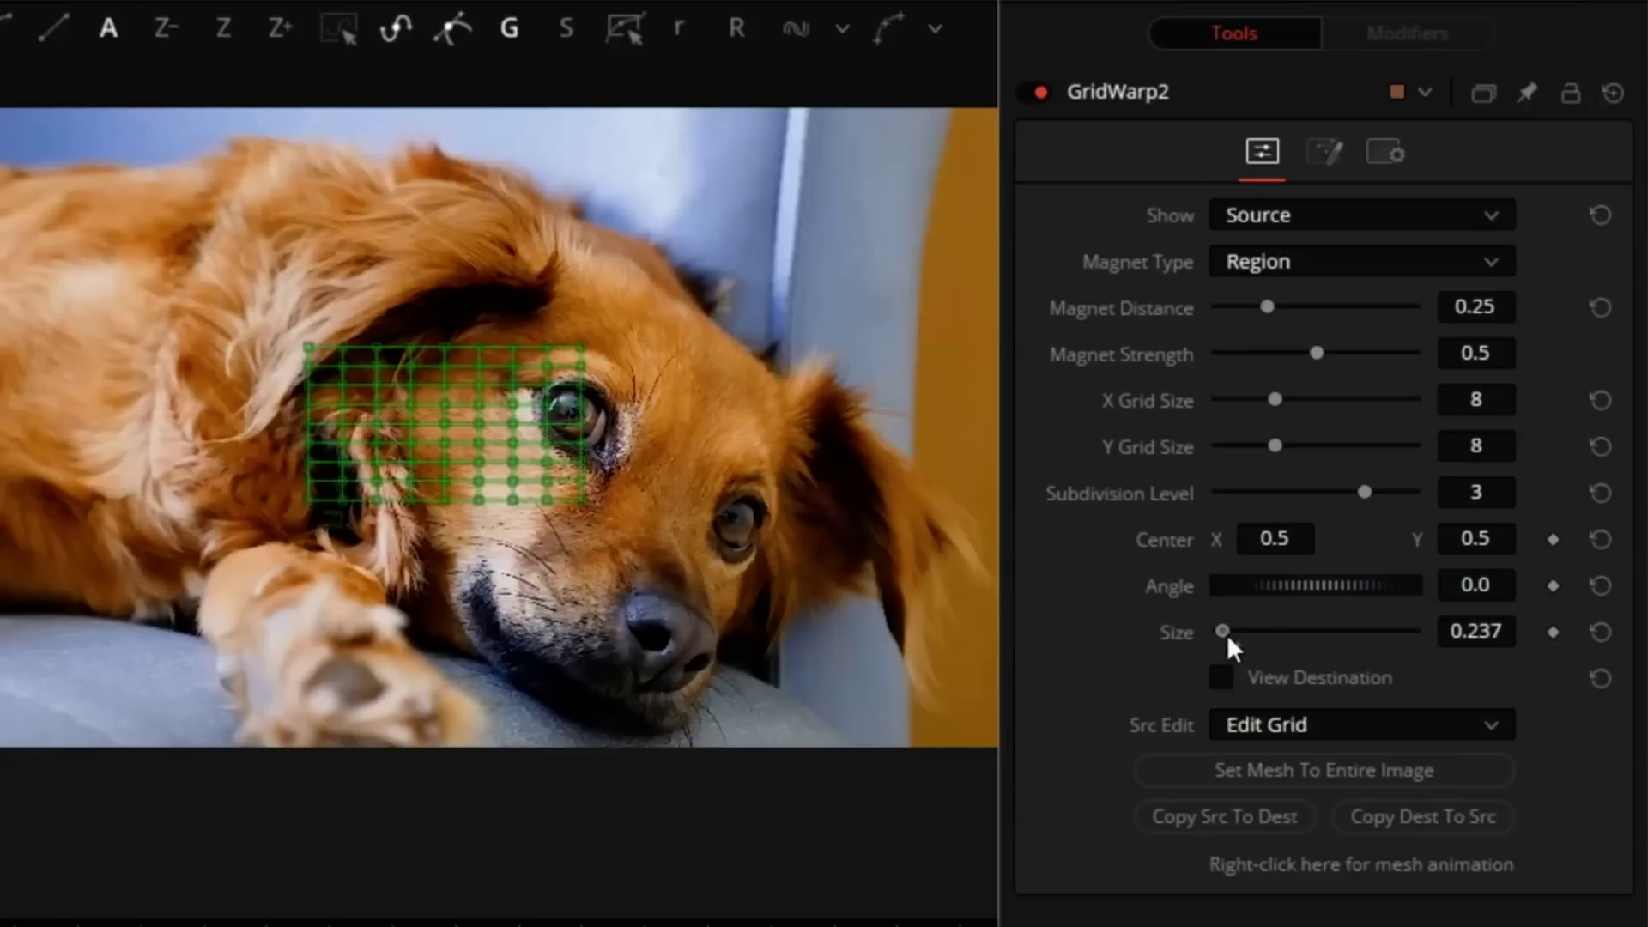
With Magnet Type set to Selected, rotate the source grid to -41.7 and move all its points over the dog's left-hand eye
{"action": "left_click", "coordinate": [1312, 273]}
{"action": "left_click", "coordinate": [1289, 292]}
{"action": "left_click_drag", "start_coordinate": [196, 266], "coordinate": [709, 615]}
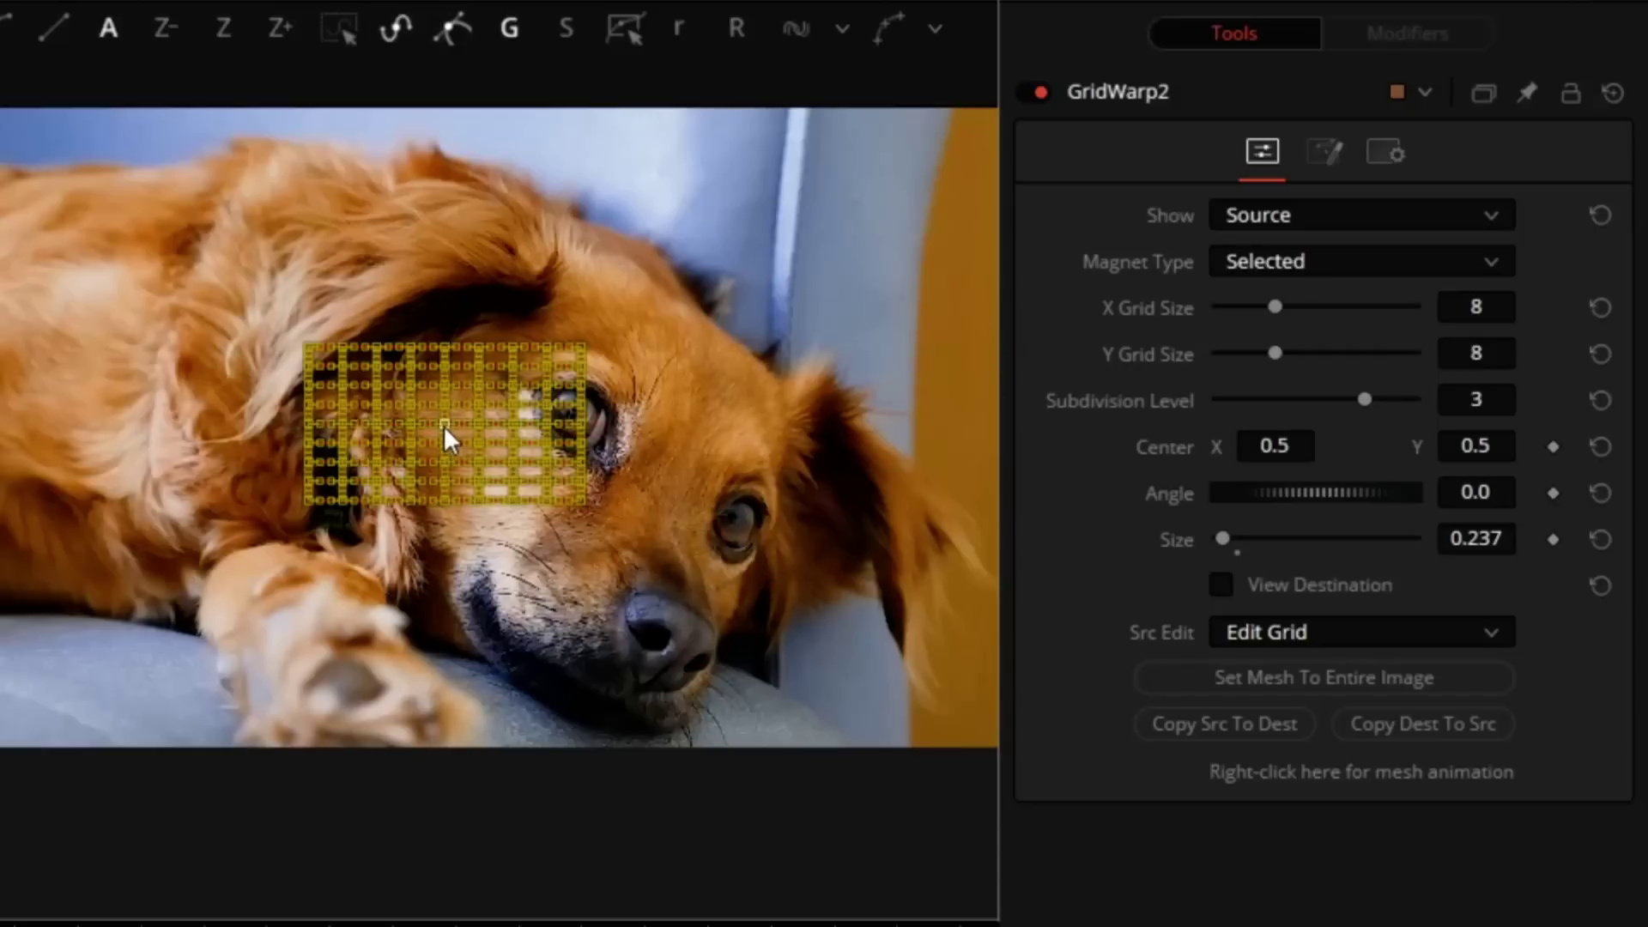
{"action": "left_click_drag", "start_coordinate": [1298, 492], "coordinate": [1271, 502]}
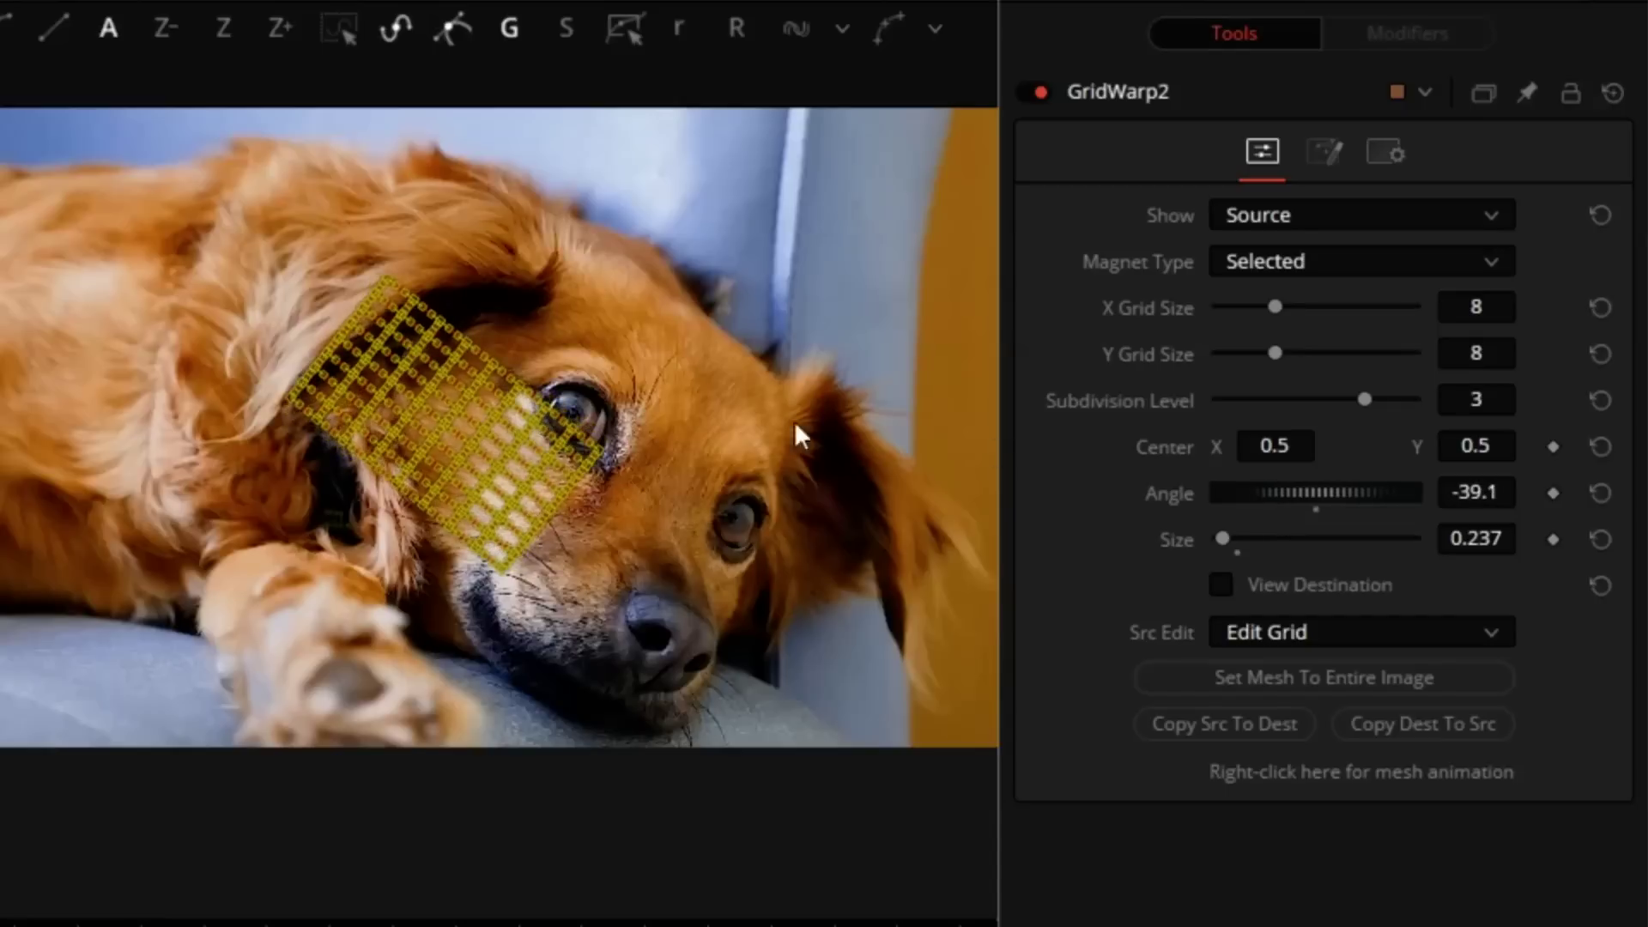
{"action": "left_click_drag", "start_coordinate": [446, 425], "coordinate": [556, 417]}
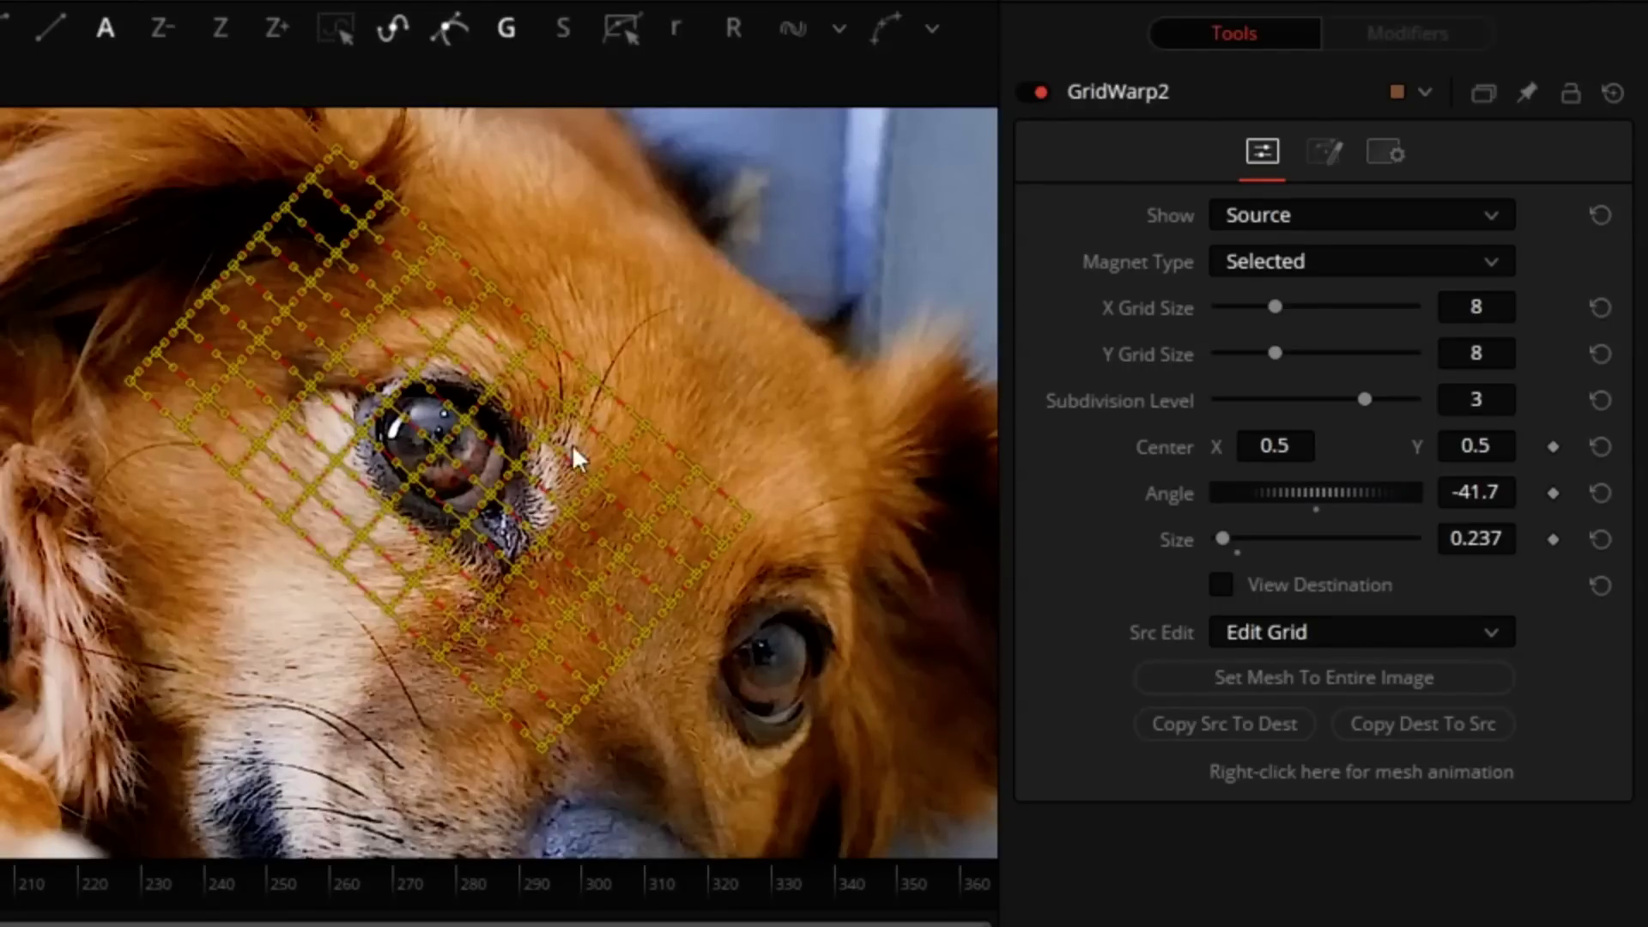
{"action": "left_click", "coordinate": [787, 601]}
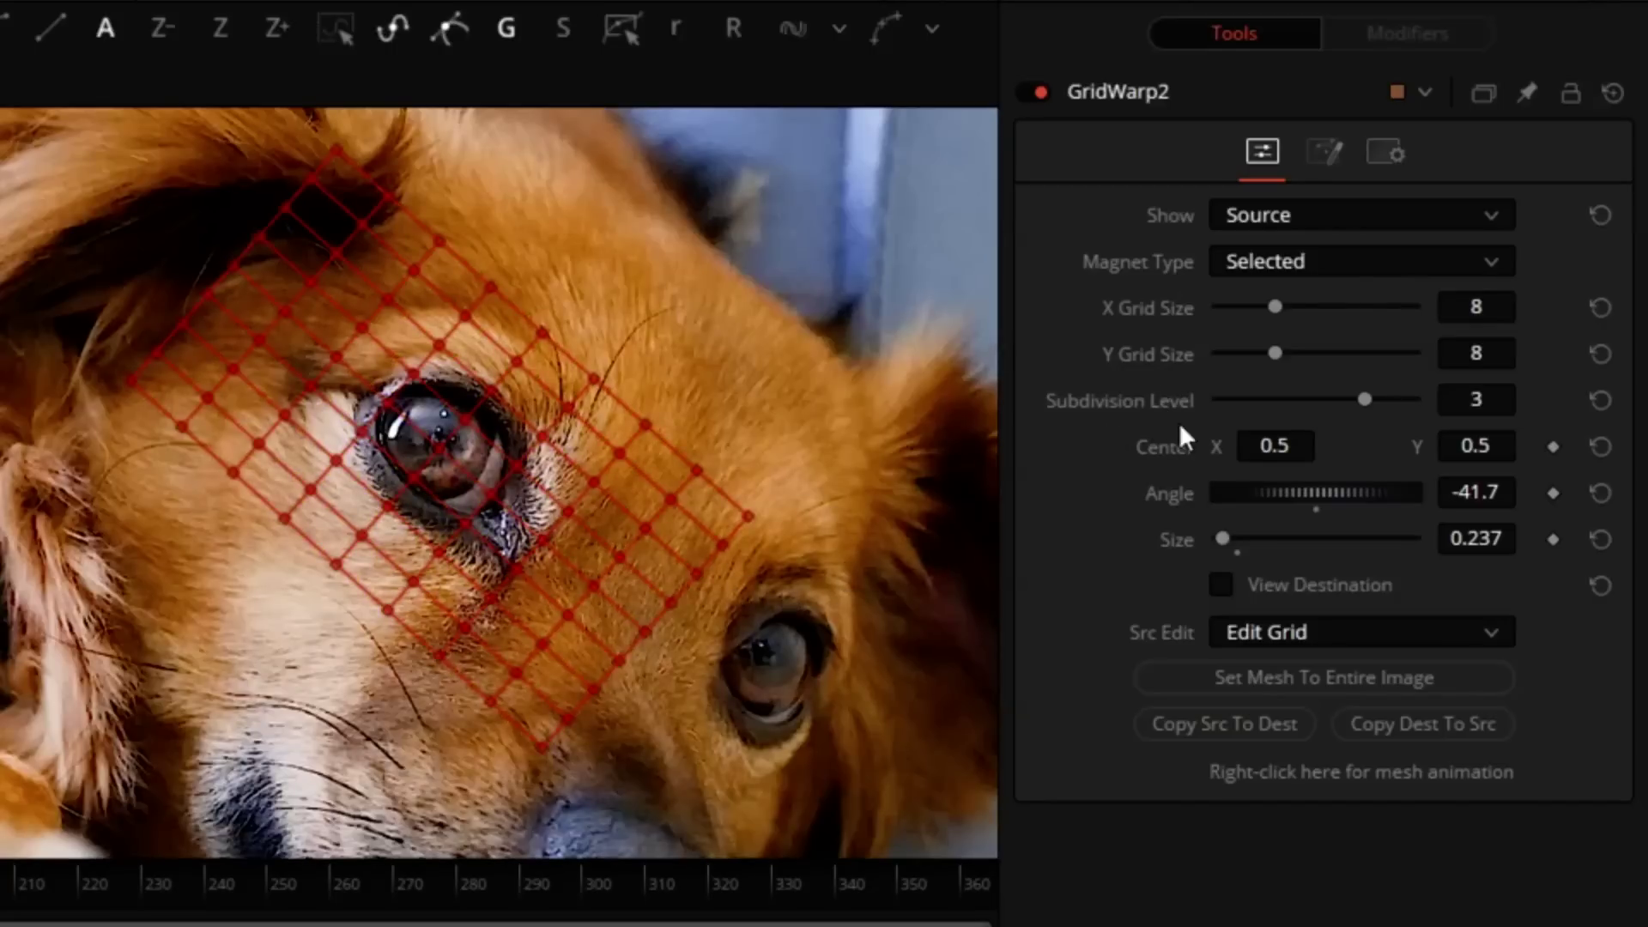
Modify the source grid's Center with a Tracker position and place the tracker pattern on the inner corner of the left-hand eye
{"action": "right_click", "coordinate": [1162, 451]}
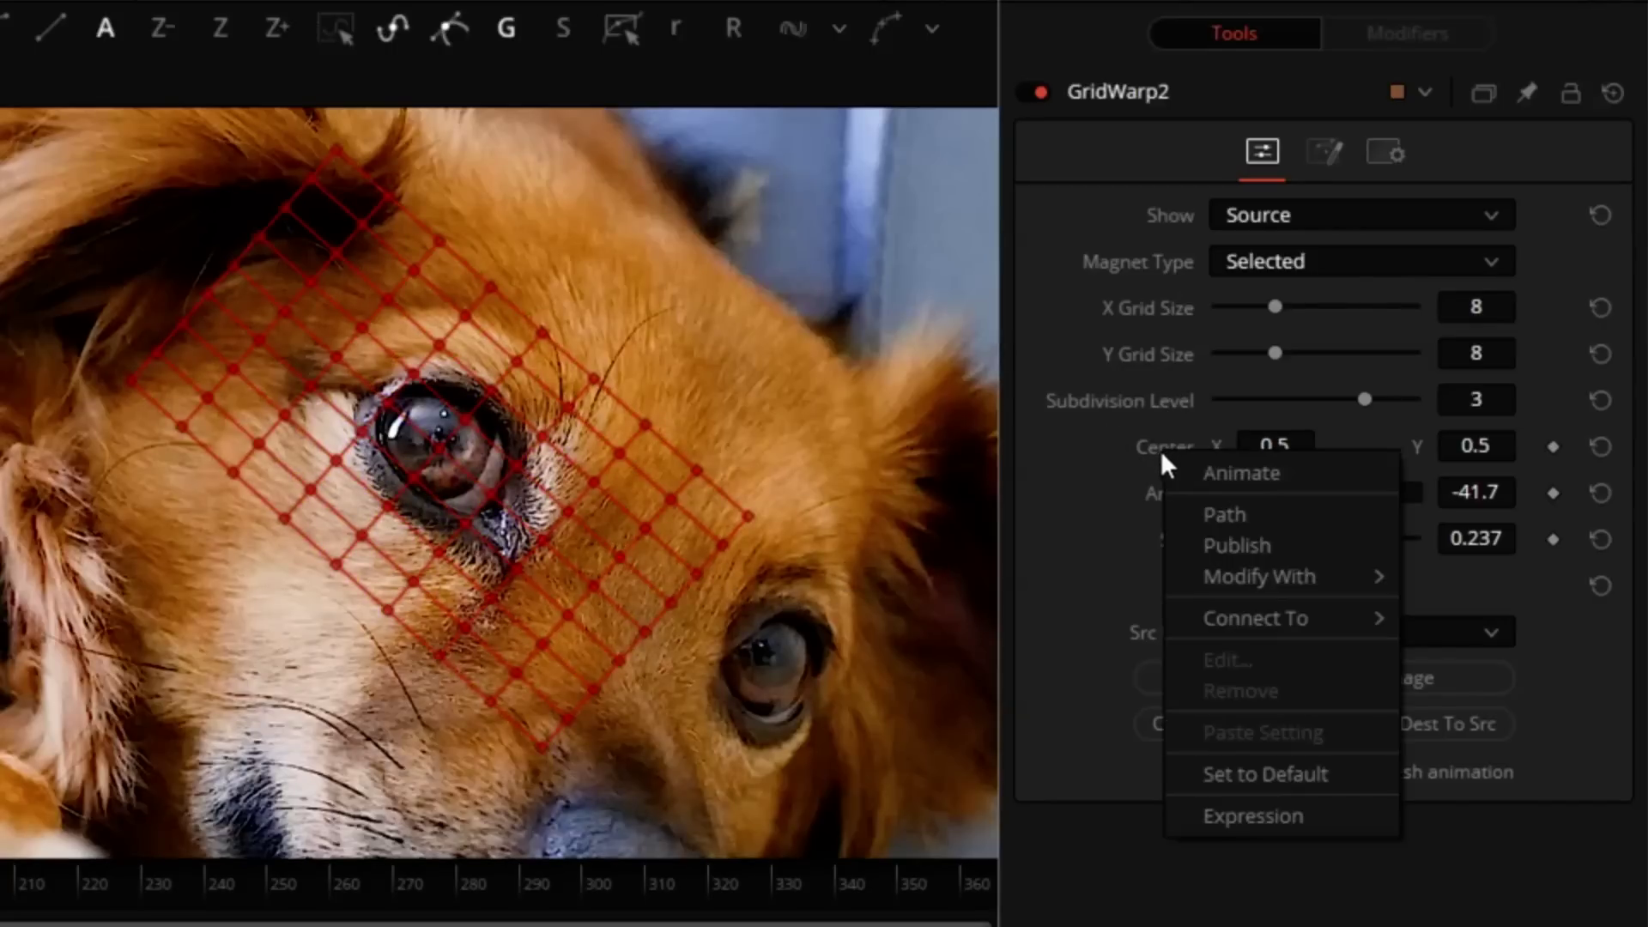
{"action": "mouse_move", "coordinate": [1253, 577]}
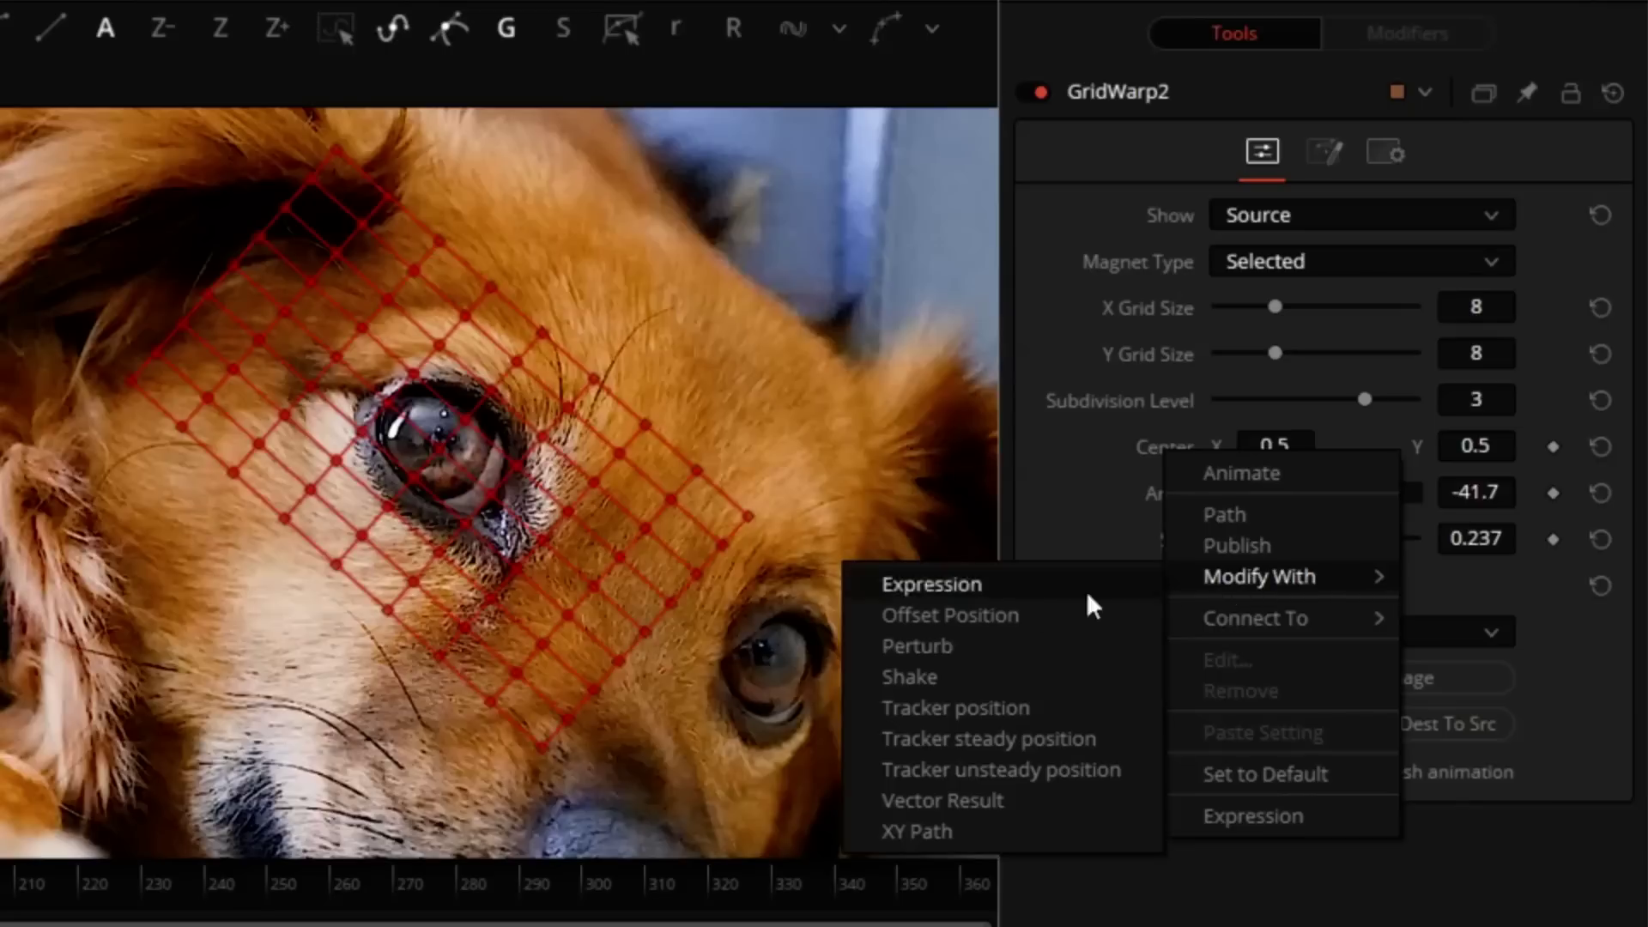
{"action": "left_click", "coordinate": [953, 709]}
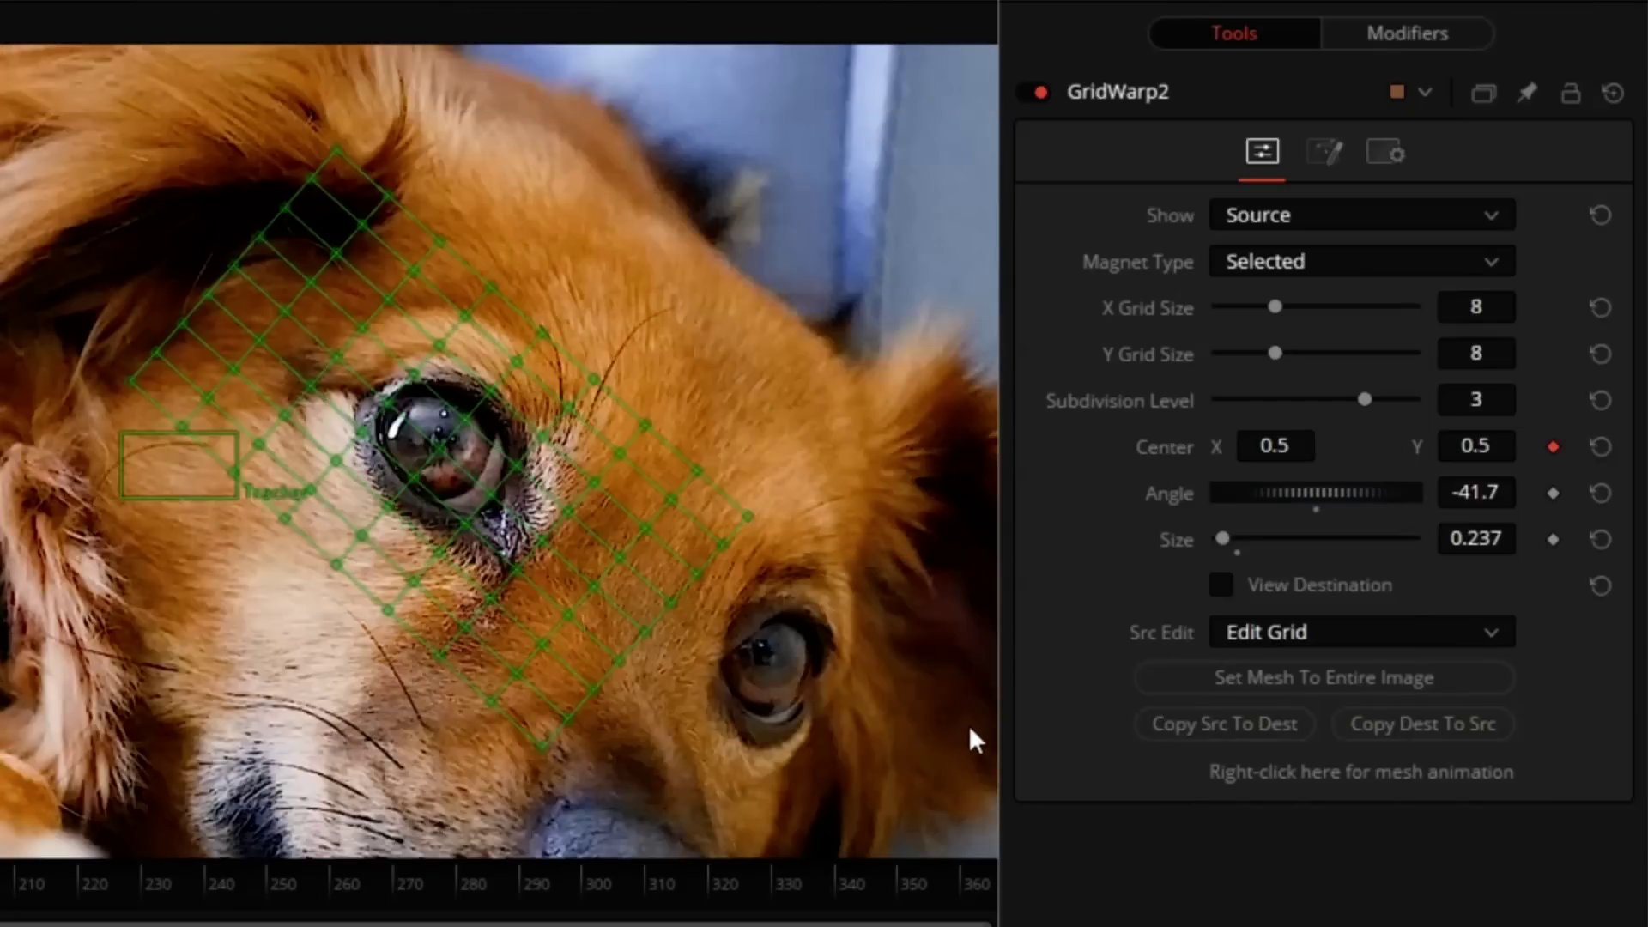
{"action": "left_click_drag", "start_coordinate": [121, 432], "coordinate": [445, 520]}
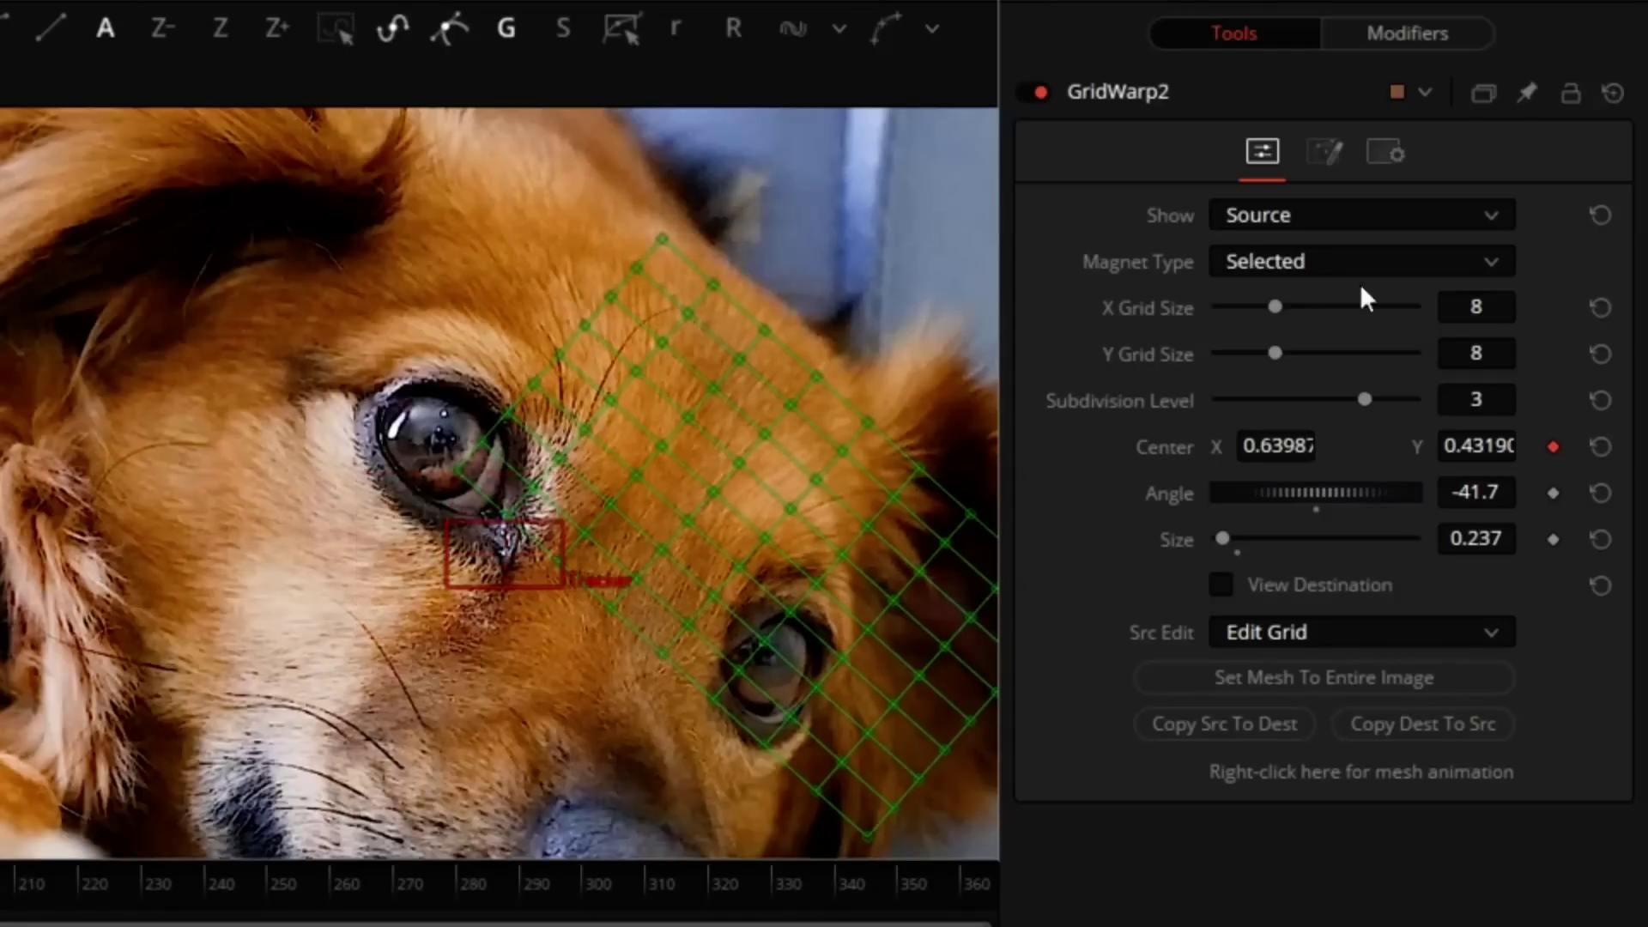
Track the eye corner forward through the clip from frame 0 and adjust the tracker offsets to bring the grid back over the eye
{"action": "left_click", "coordinate": [1409, 31]}
{"action": "left_click", "coordinate": [1090, 92]}
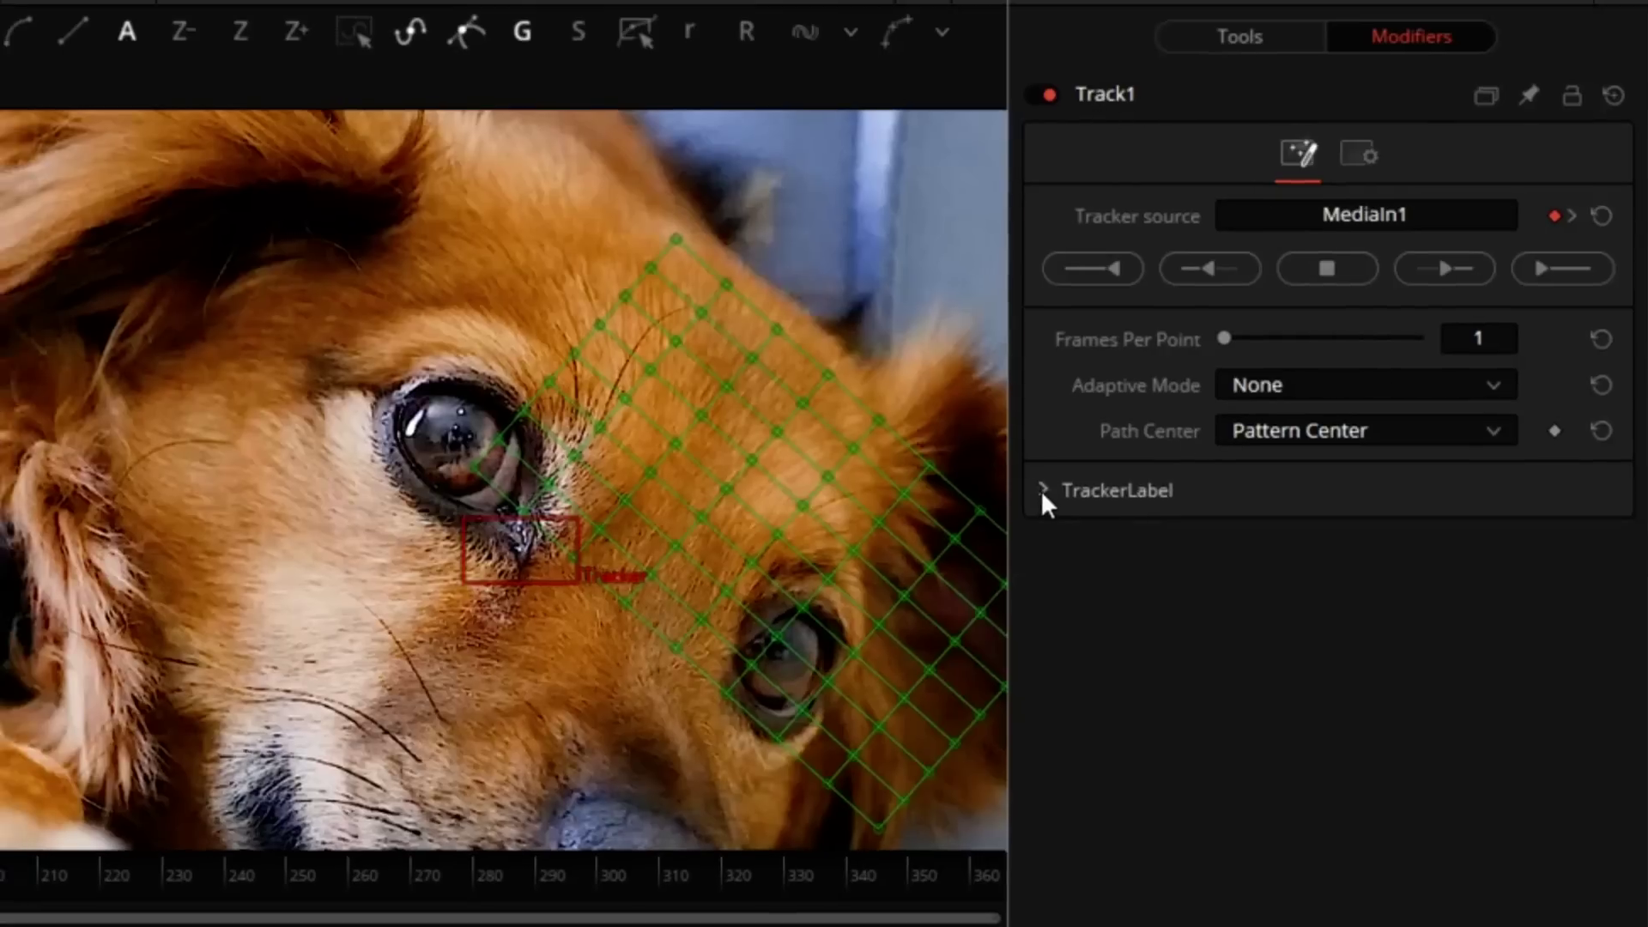
{"action": "left_click", "coordinate": [1035, 494]}
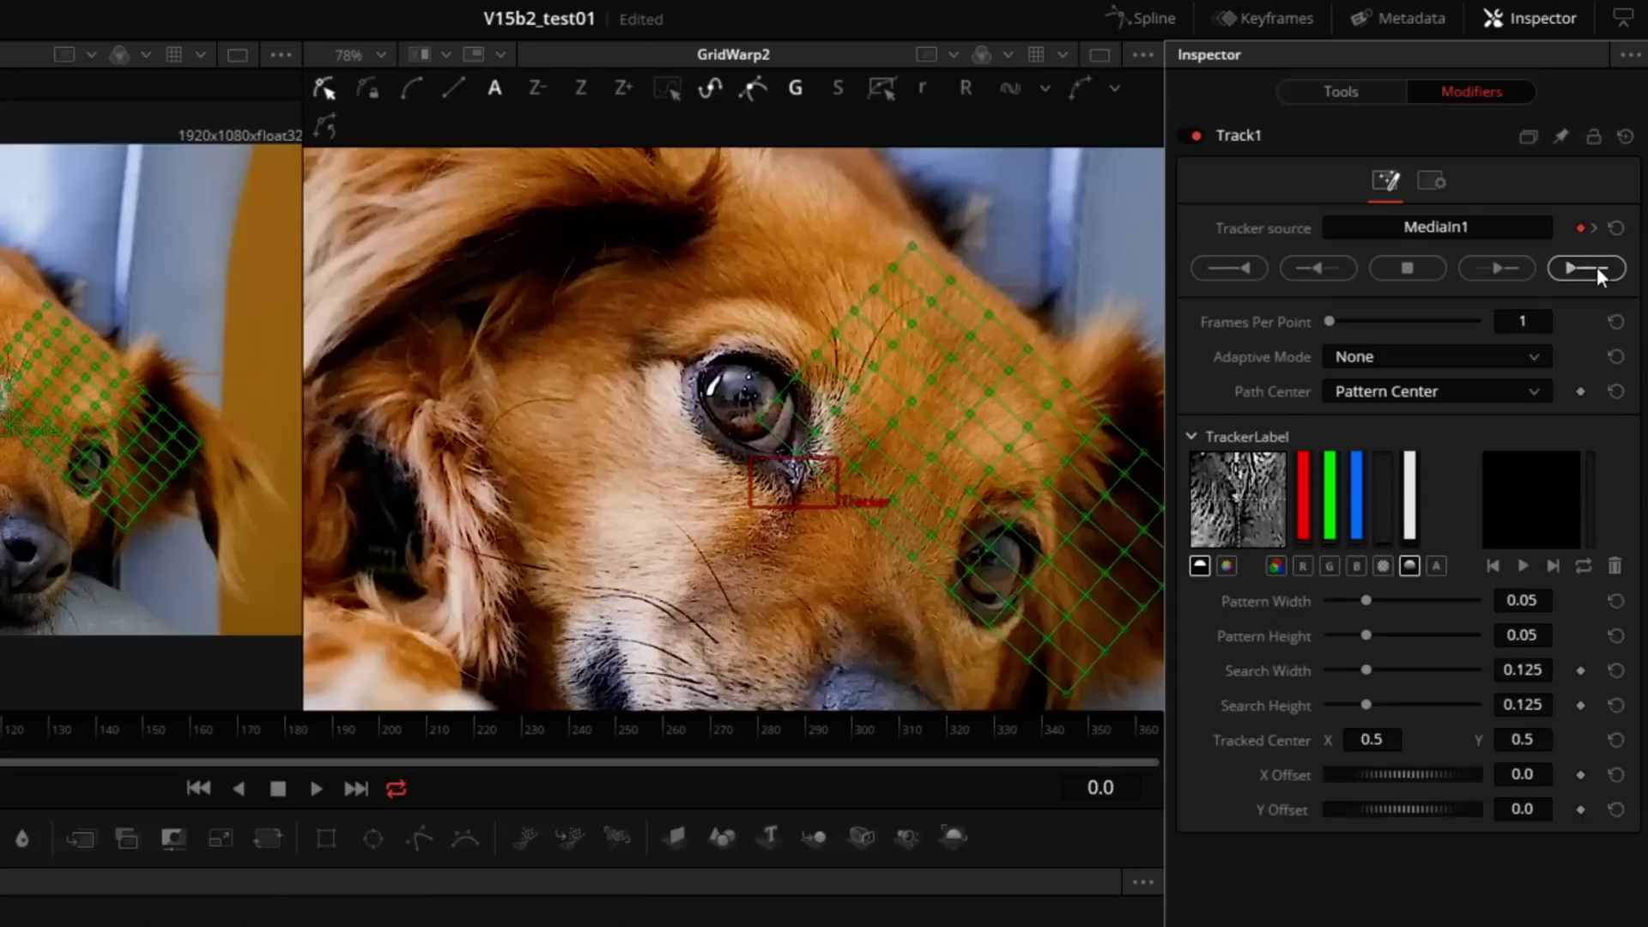
{"action": "left_click", "coordinate": [1599, 267]}
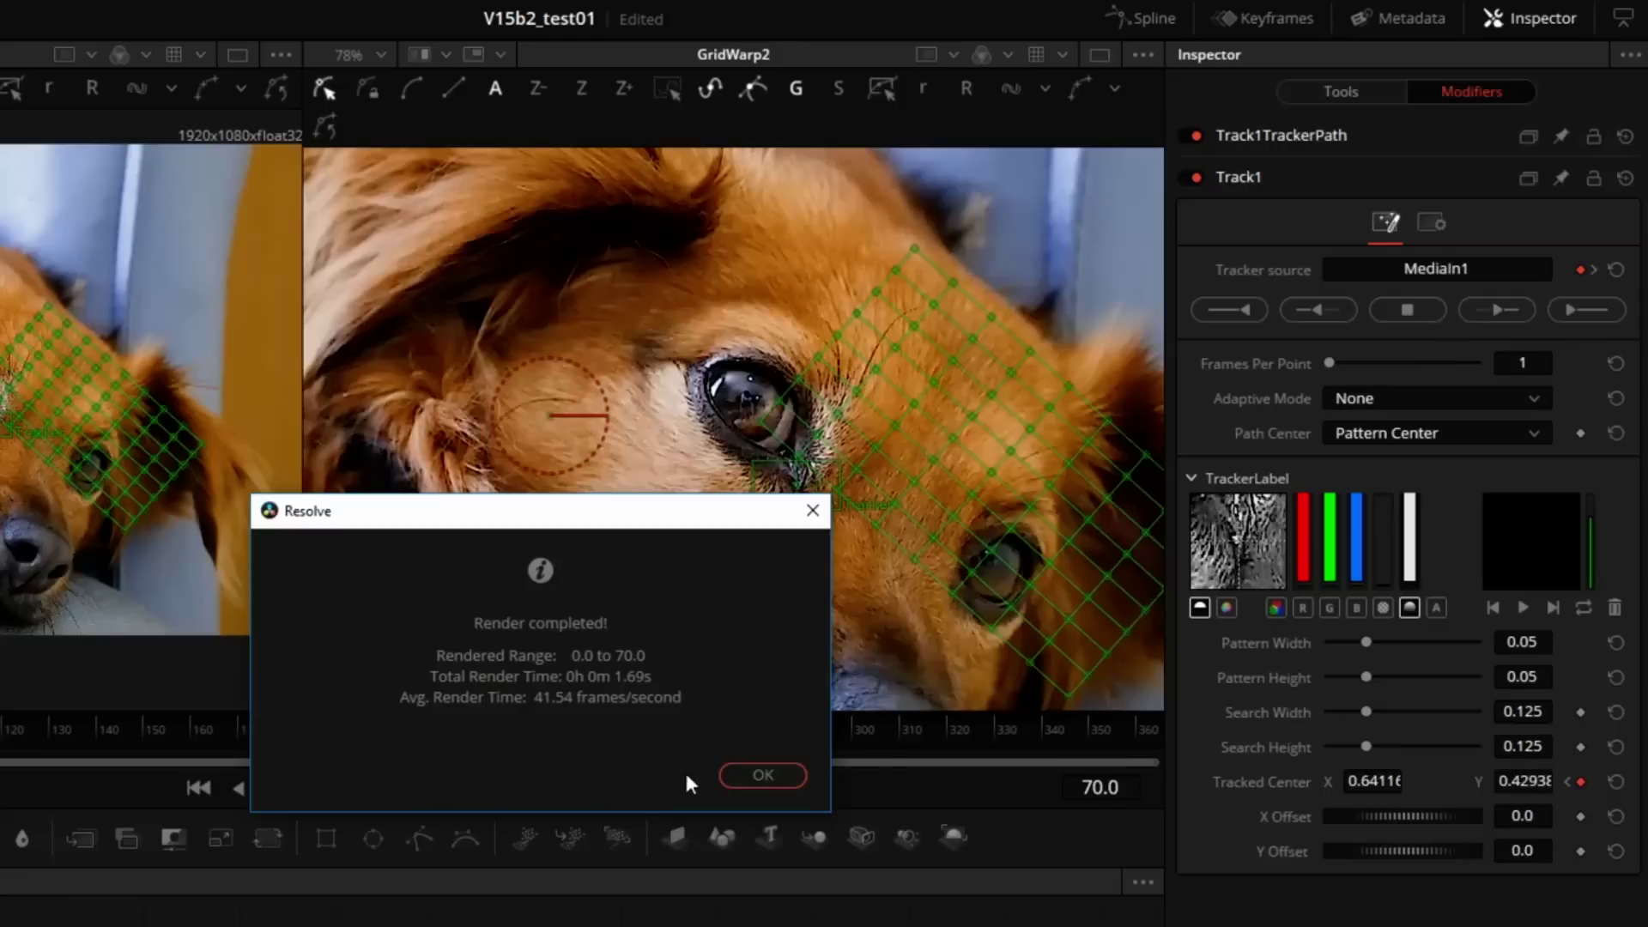
{"action": "left_click", "coordinate": [761, 777]}
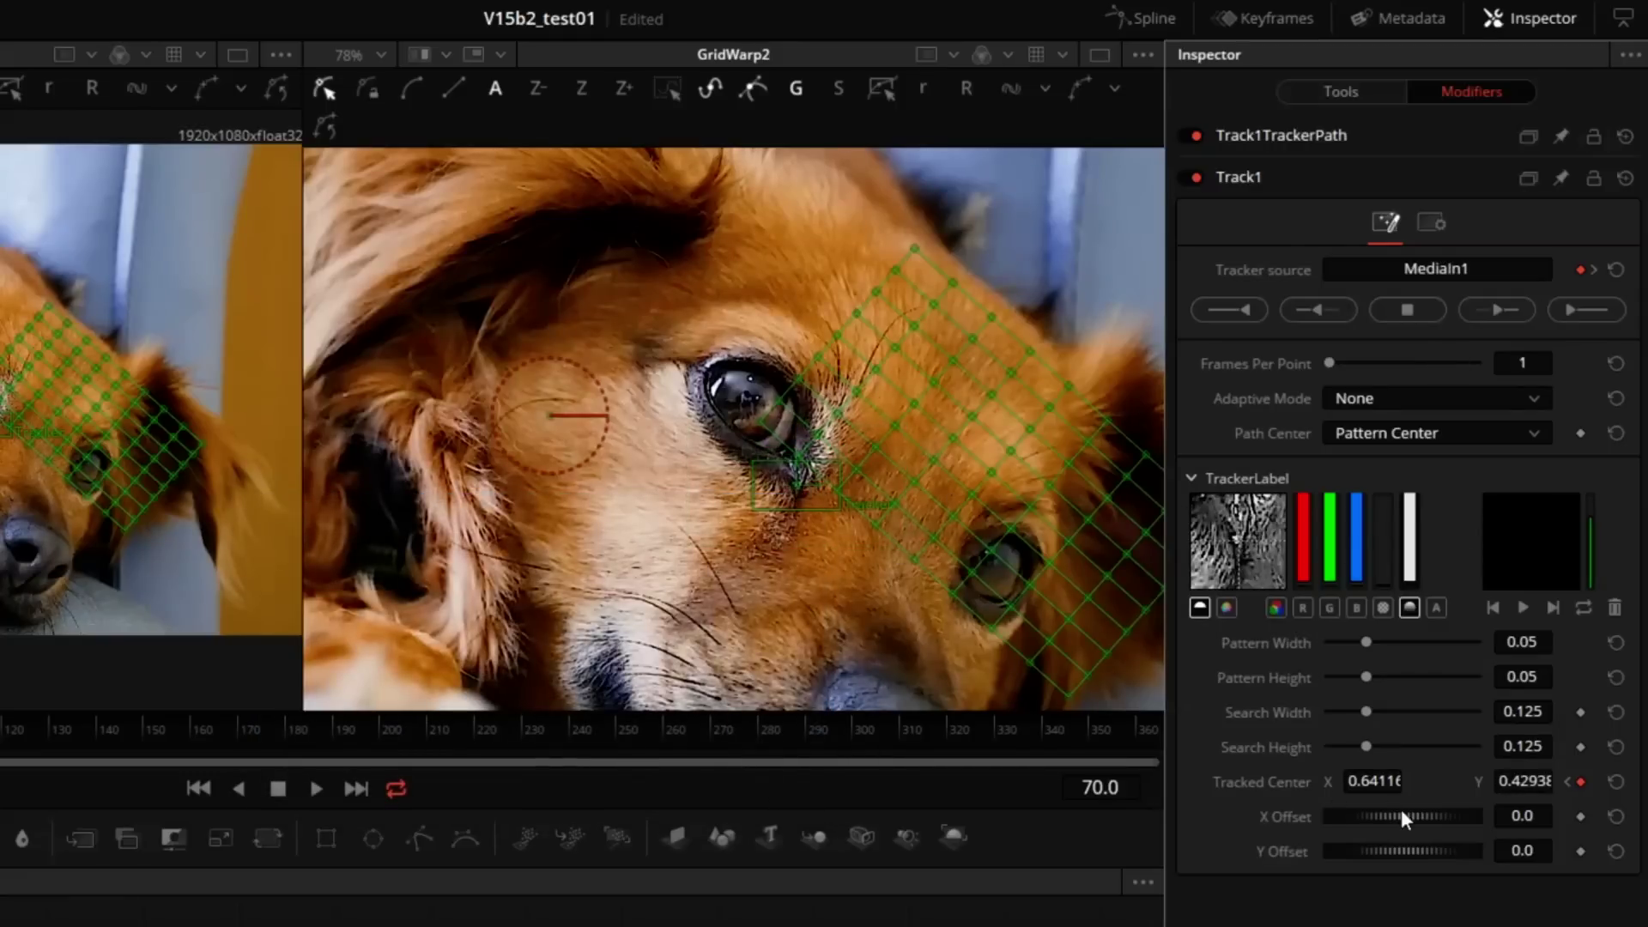
{"action": "mouse_move", "coordinate": [1402, 812]}
{"action": "left_mouse_down"}
{"action": "mouse_move", "coordinate": [1301, 821]}
{"action": "mouse_move", "coordinate": [1461, 848]}
{"action": "mouse_move", "coordinate": [1396, 819]}
{"action": "mouse_move", "coordinate": [1428, 817]}
{"action": "left_mouse_up"}
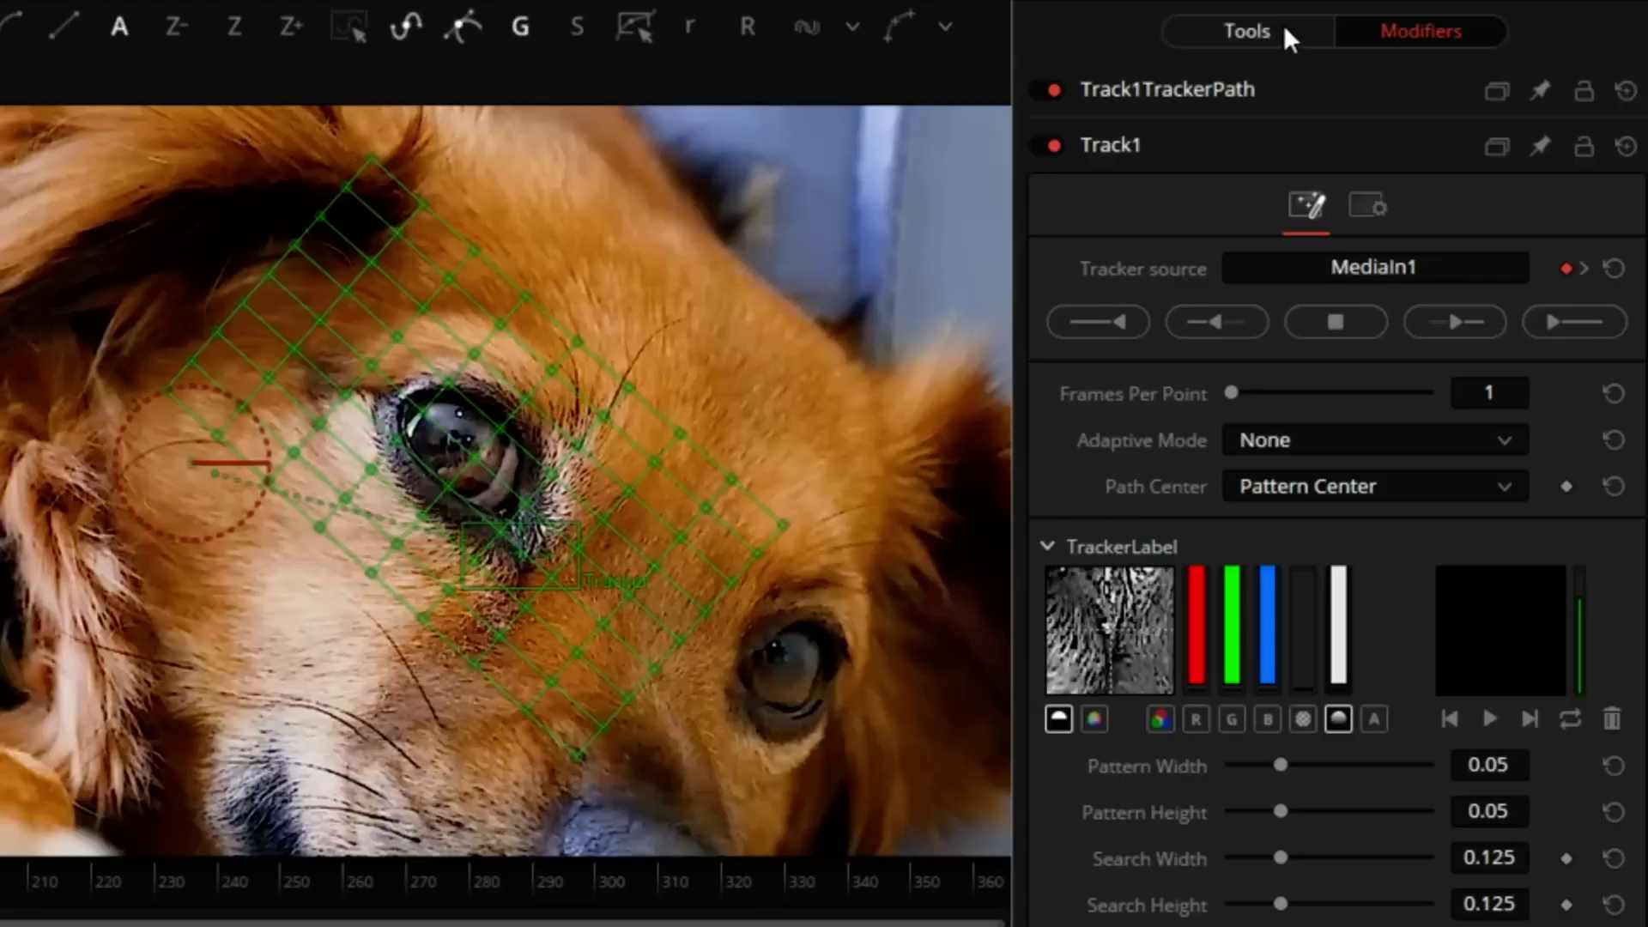
Copy GridWarp2's source grid to its Destination grid and compare the Source and Destination displays
{"action": "left_click", "coordinate": [1285, 27]}
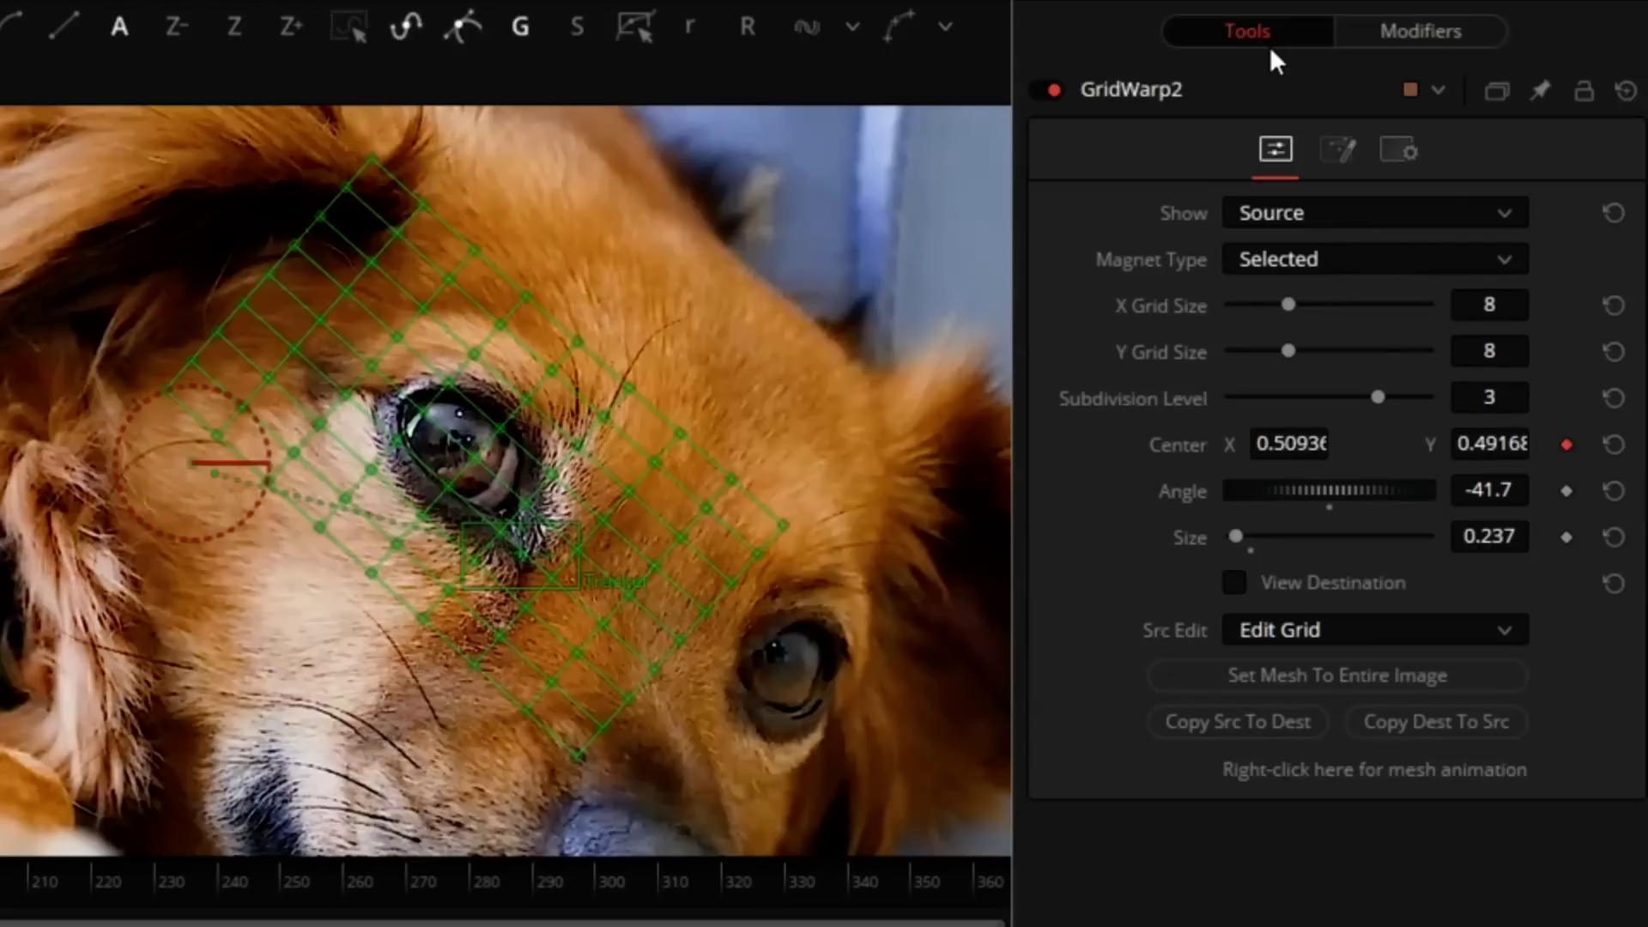
{"action": "left_click", "coordinate": [1358, 230]}
{"action": "left_click", "coordinate": [1292, 279]}
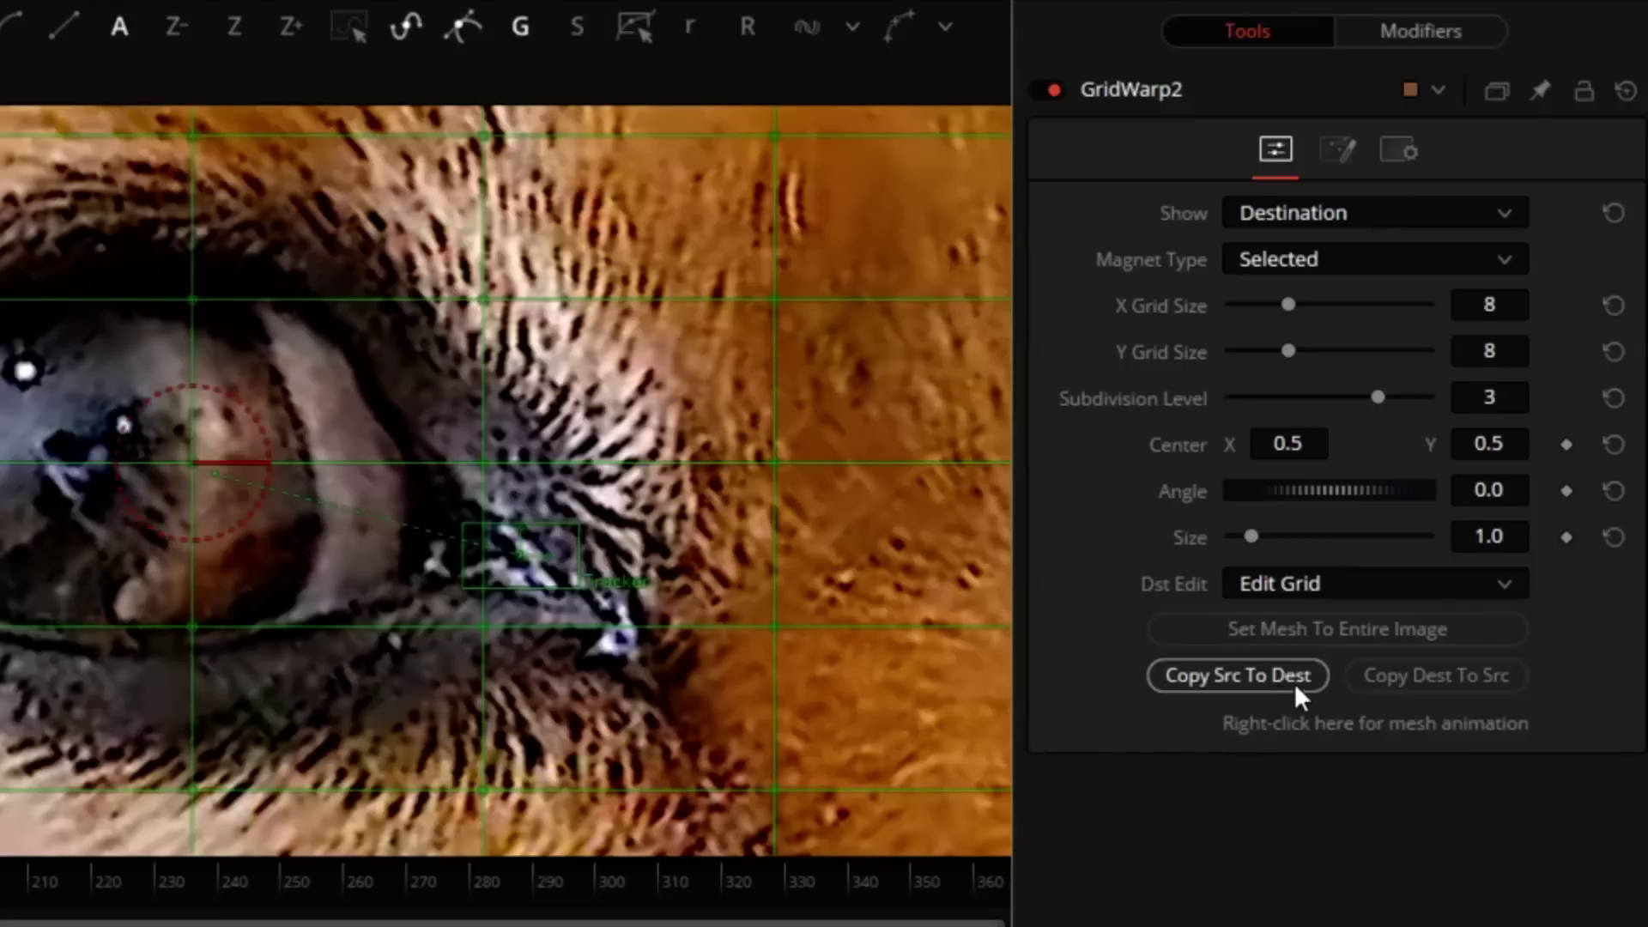
{"action": "left_click", "coordinate": [1318, 675]}
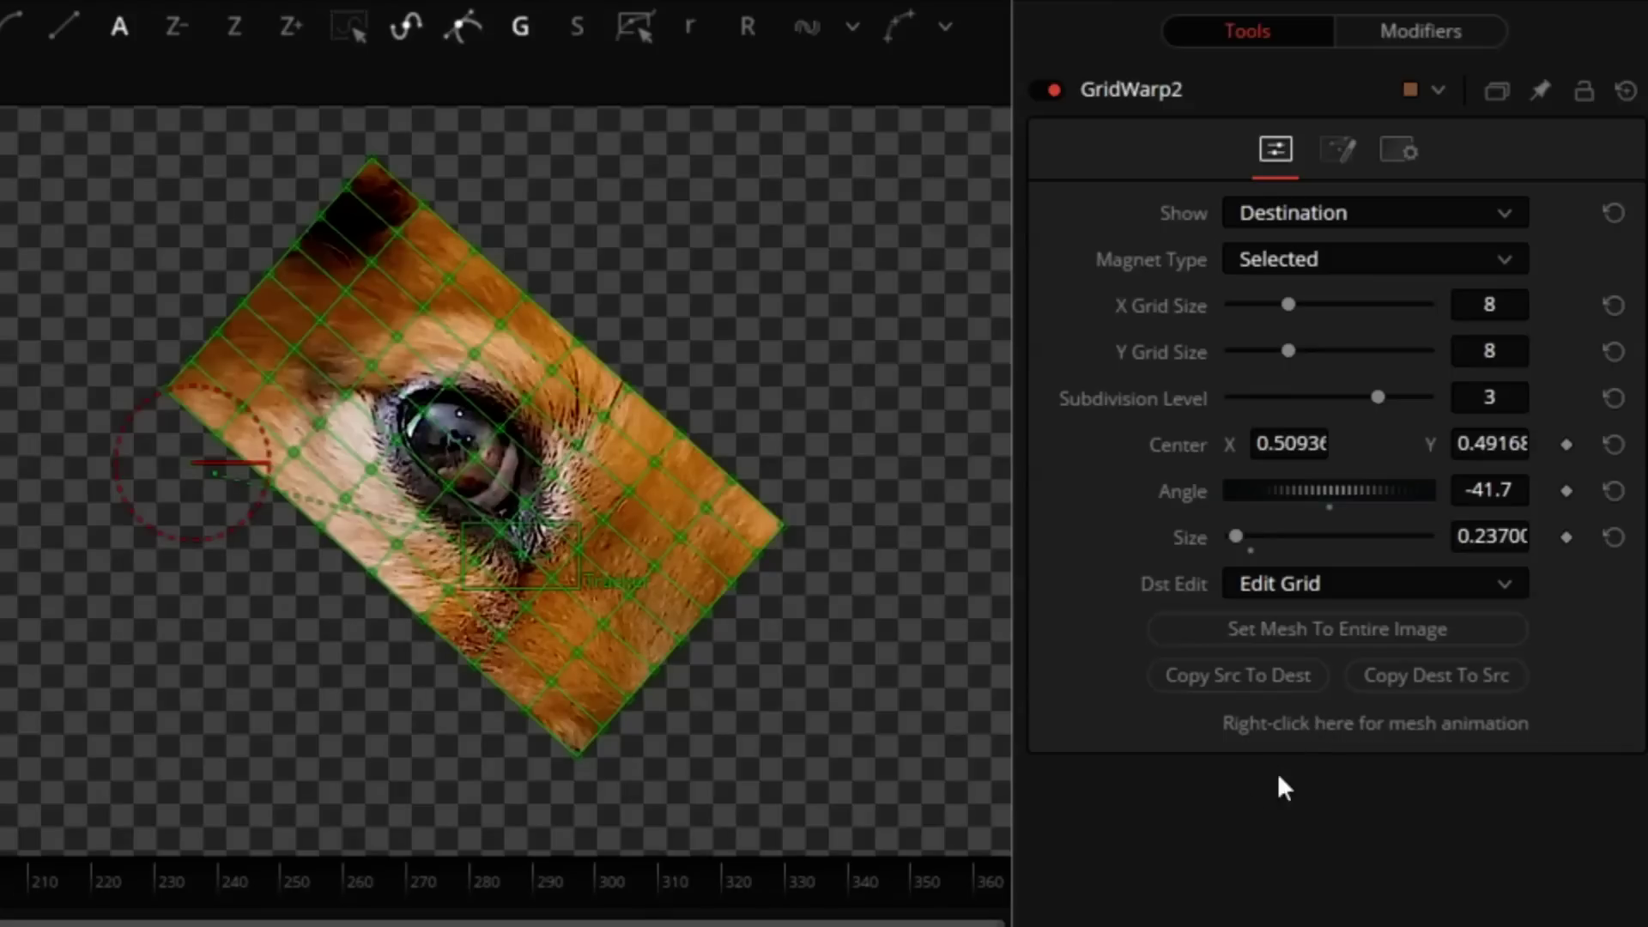
{"action": "left_click", "coordinate": [1283, 213]}
{"action": "left_click", "coordinate": [1310, 249]}
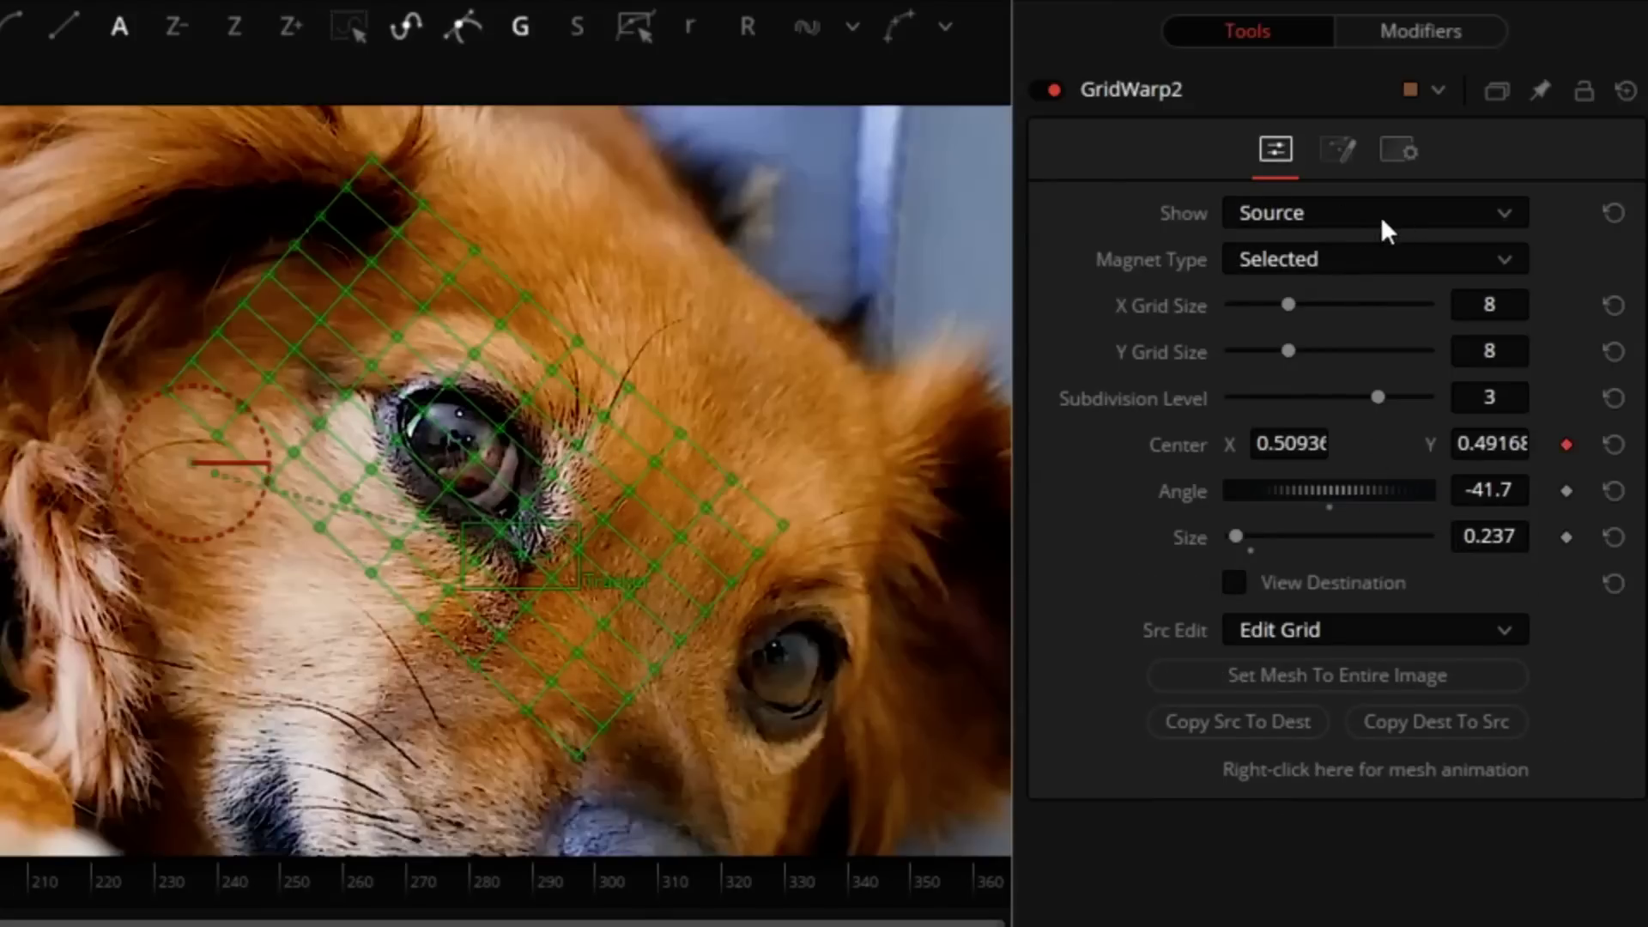
{"action": "left_click", "coordinate": [1380, 215]}
{"action": "left_click", "coordinate": [1341, 275]}
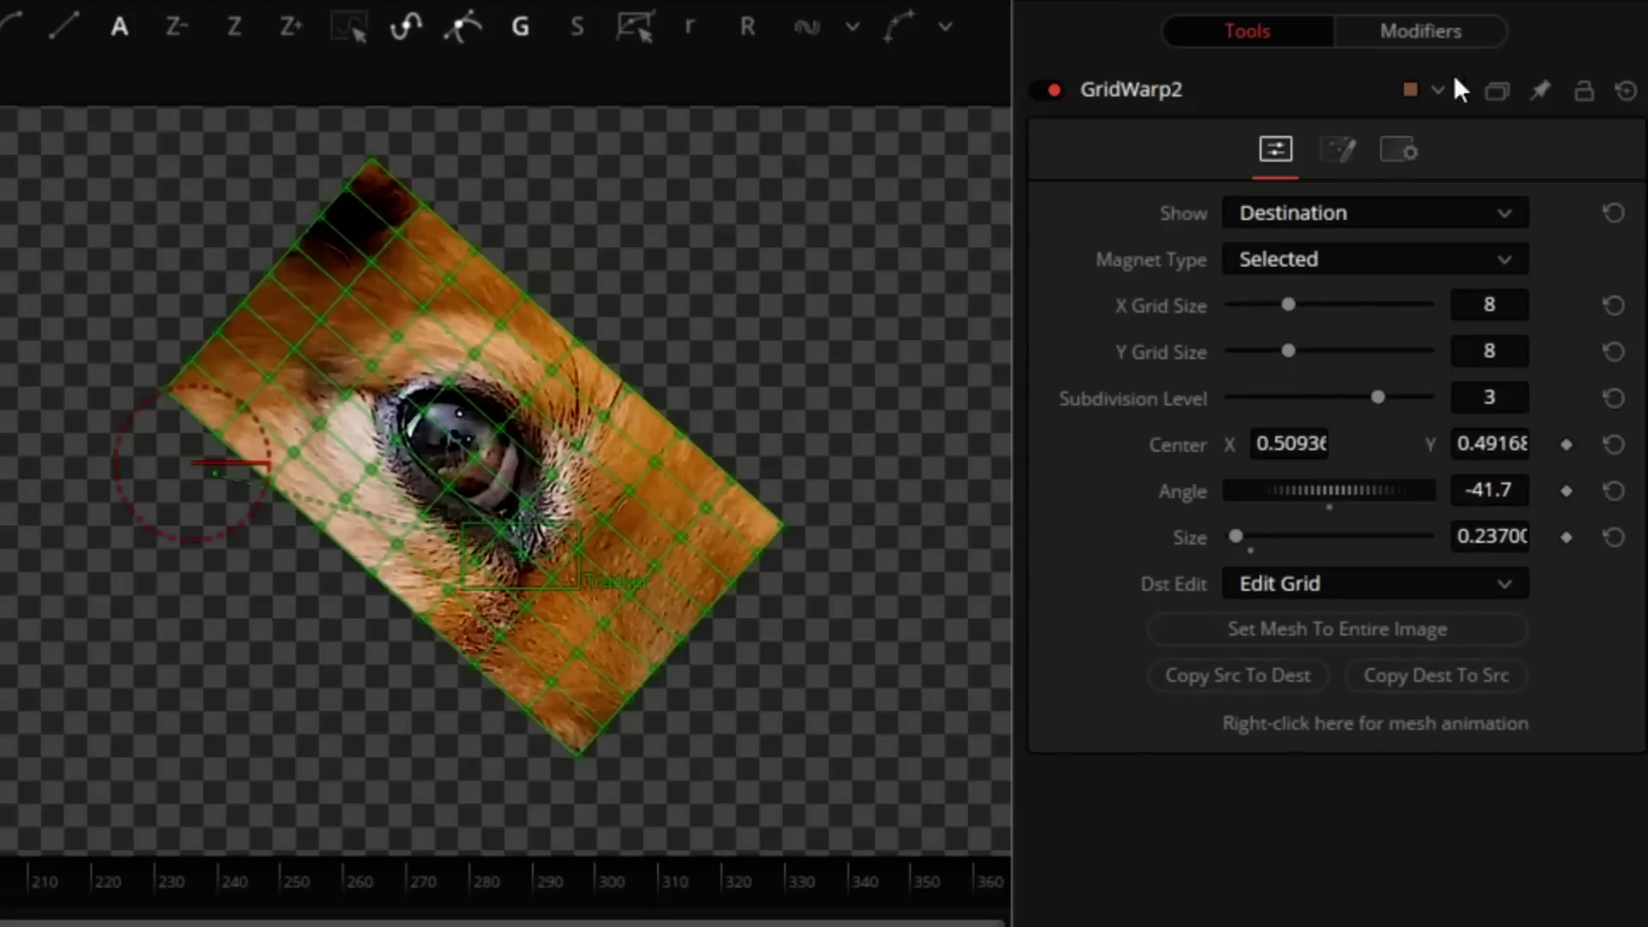
Turn off Black Background in GridWarp2's render settings and return to its grid controls
{"action": "left_click", "coordinate": [1344, 151]}
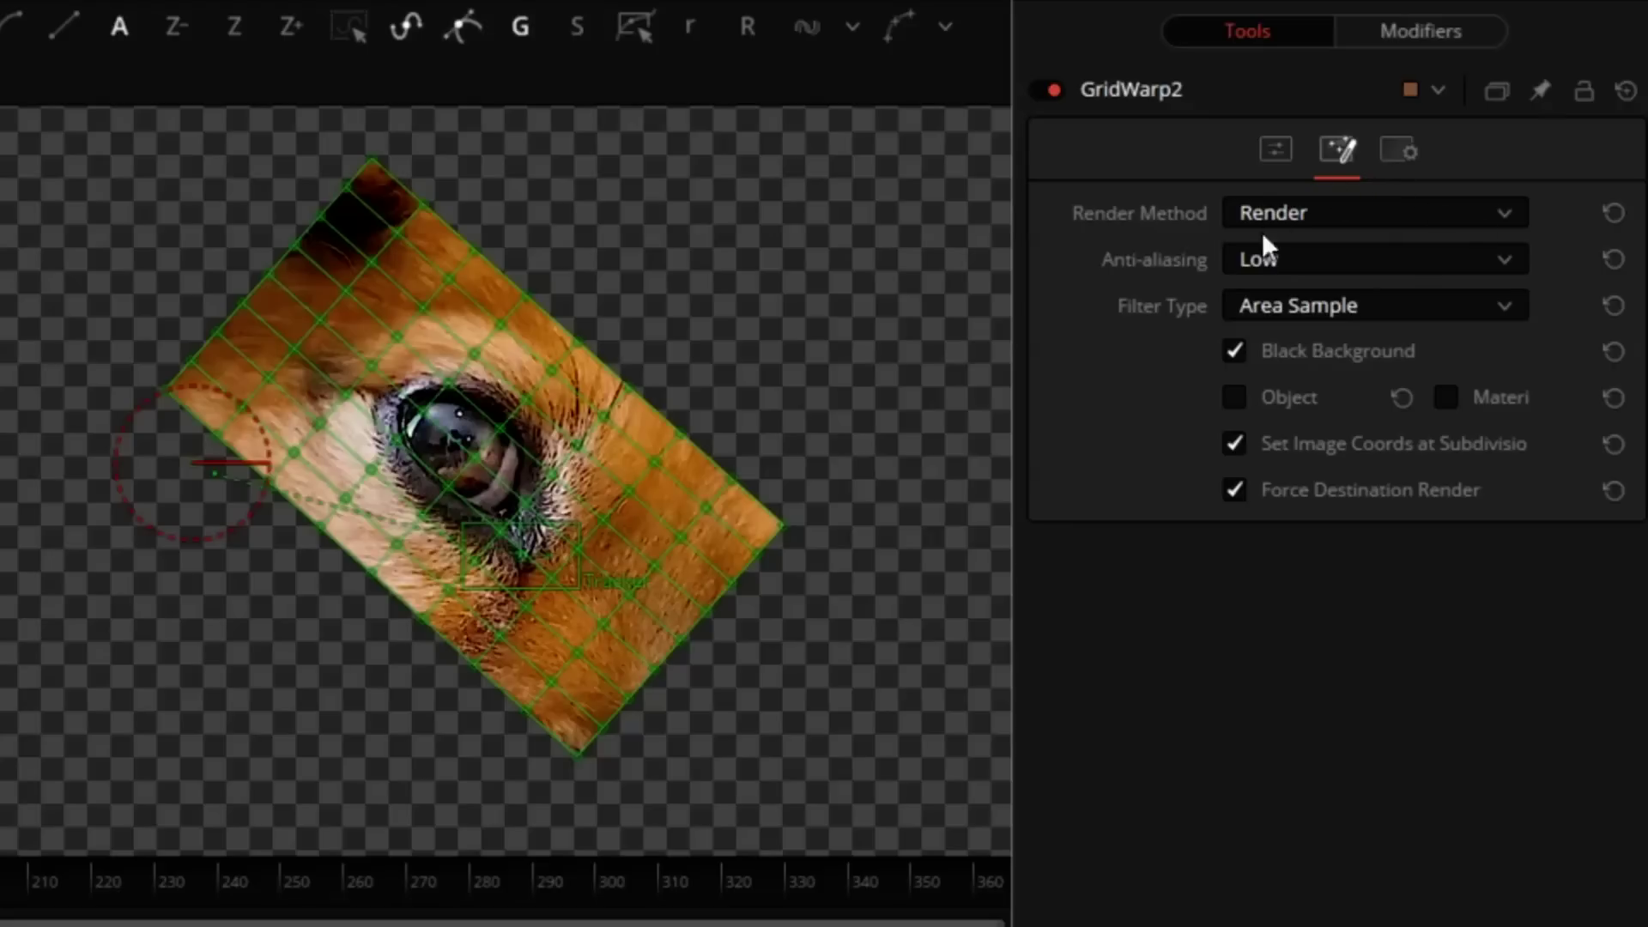
{"action": "left_click", "coordinate": [1270, 350]}
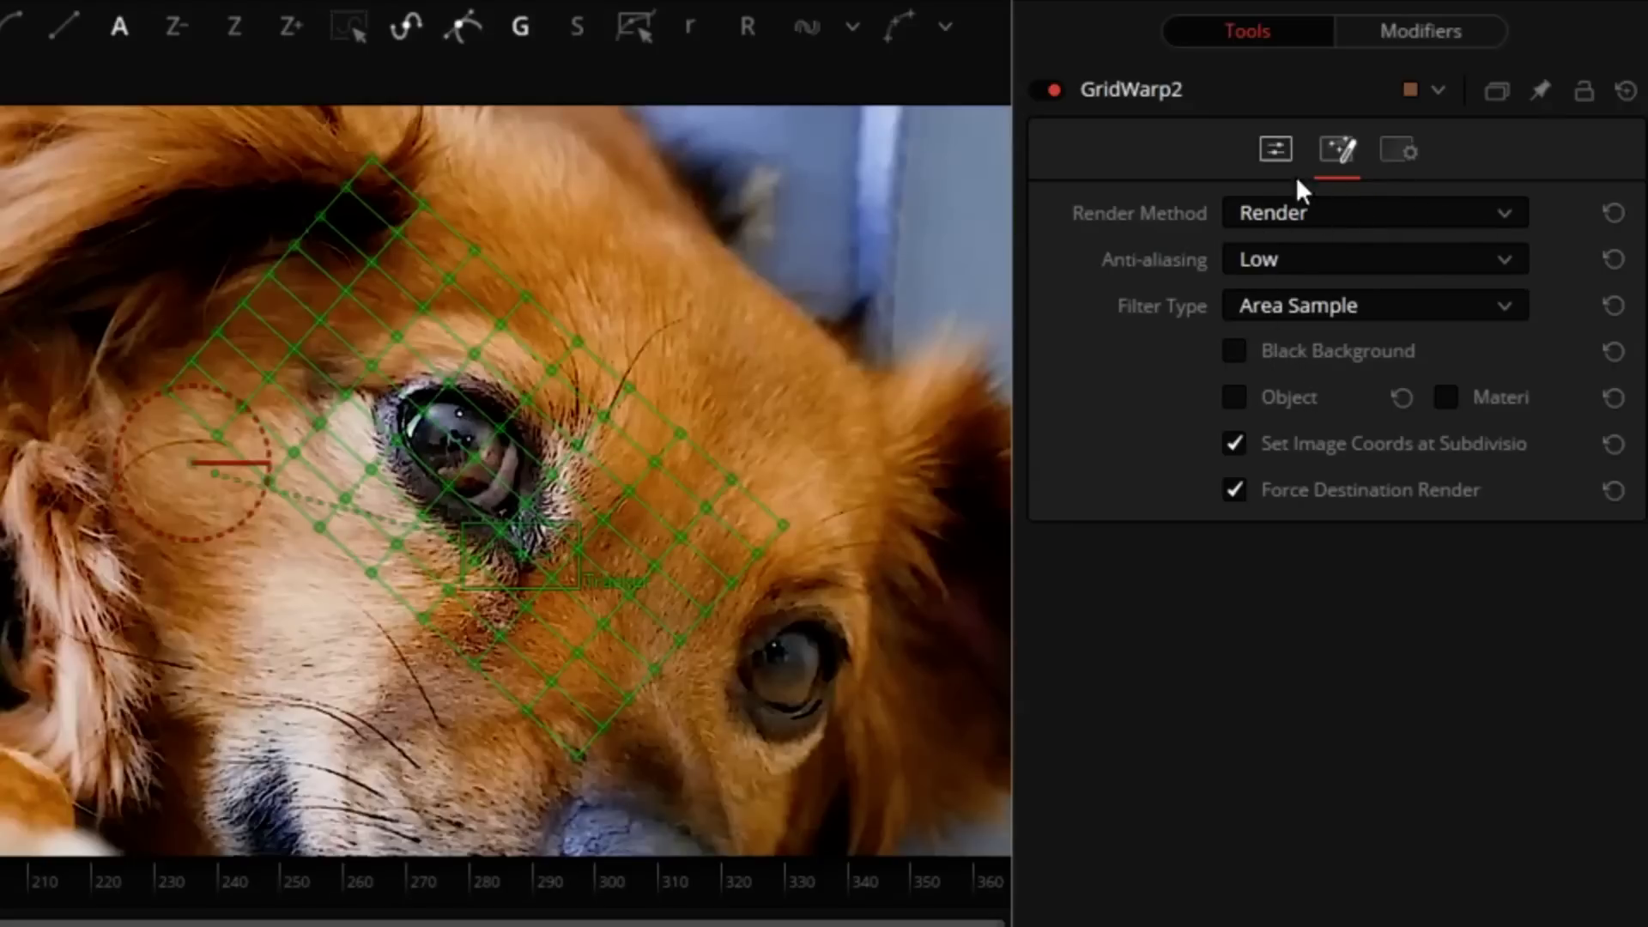
{"action": "left_click", "coordinate": [1278, 152]}
Set the Destination grid's Magnet Type to Region with a Magnet Distance of 0.031
{"action": "left_click_drag", "start_coordinate": [507, 513], "coordinate": [651, 497]}
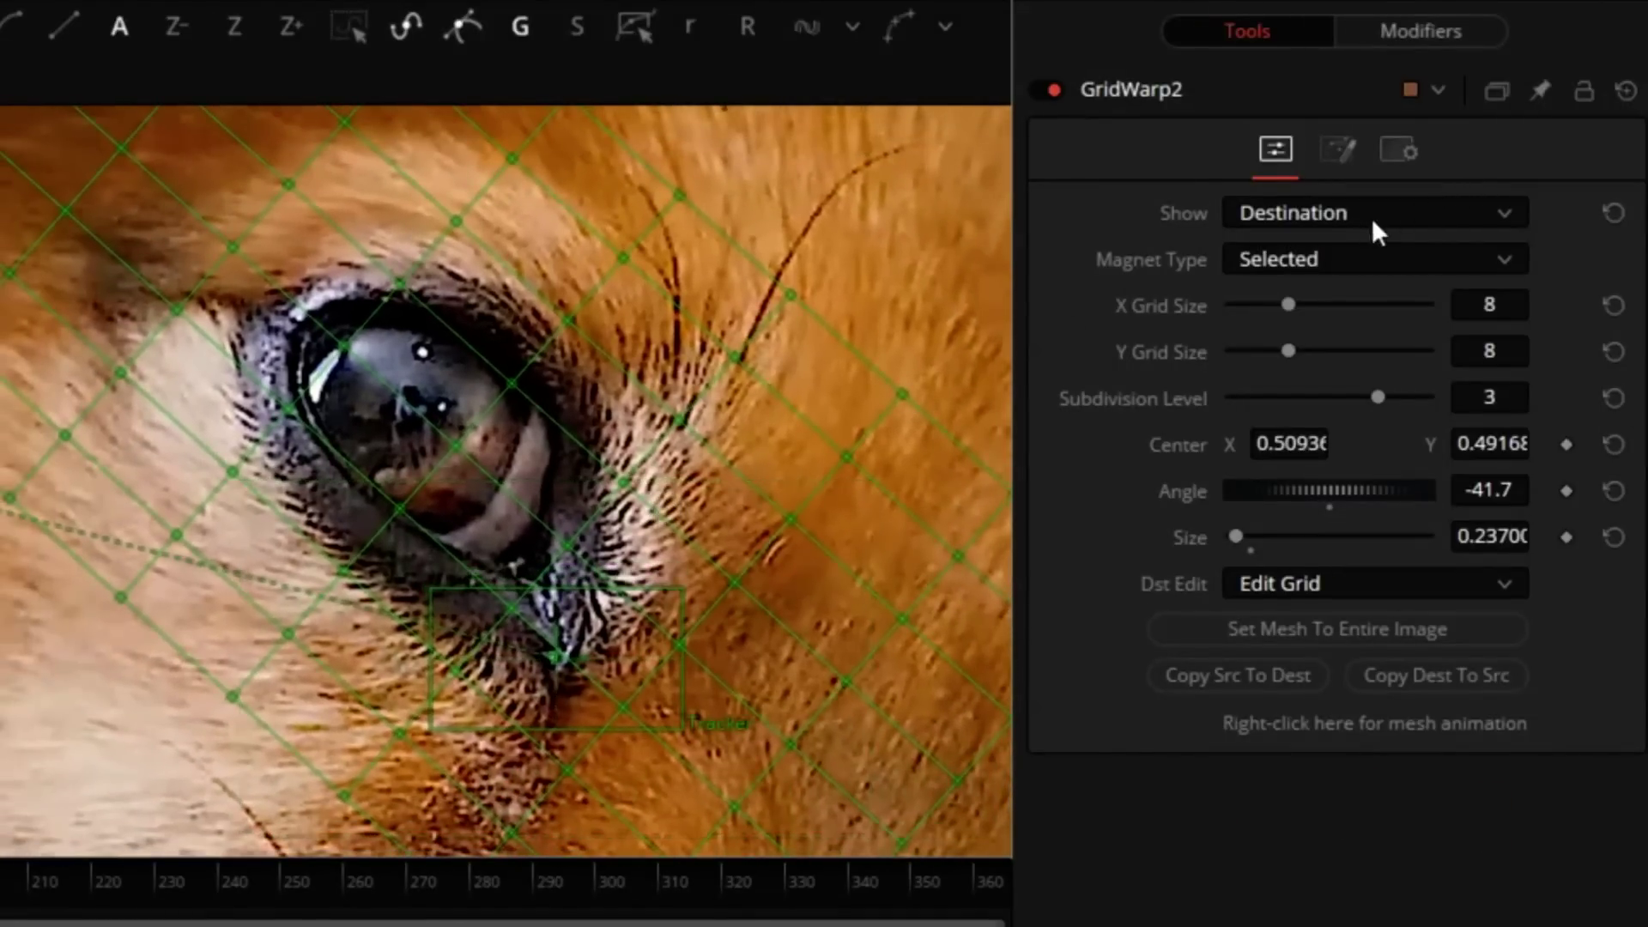
{"action": "left_click", "coordinate": [1304, 259]}
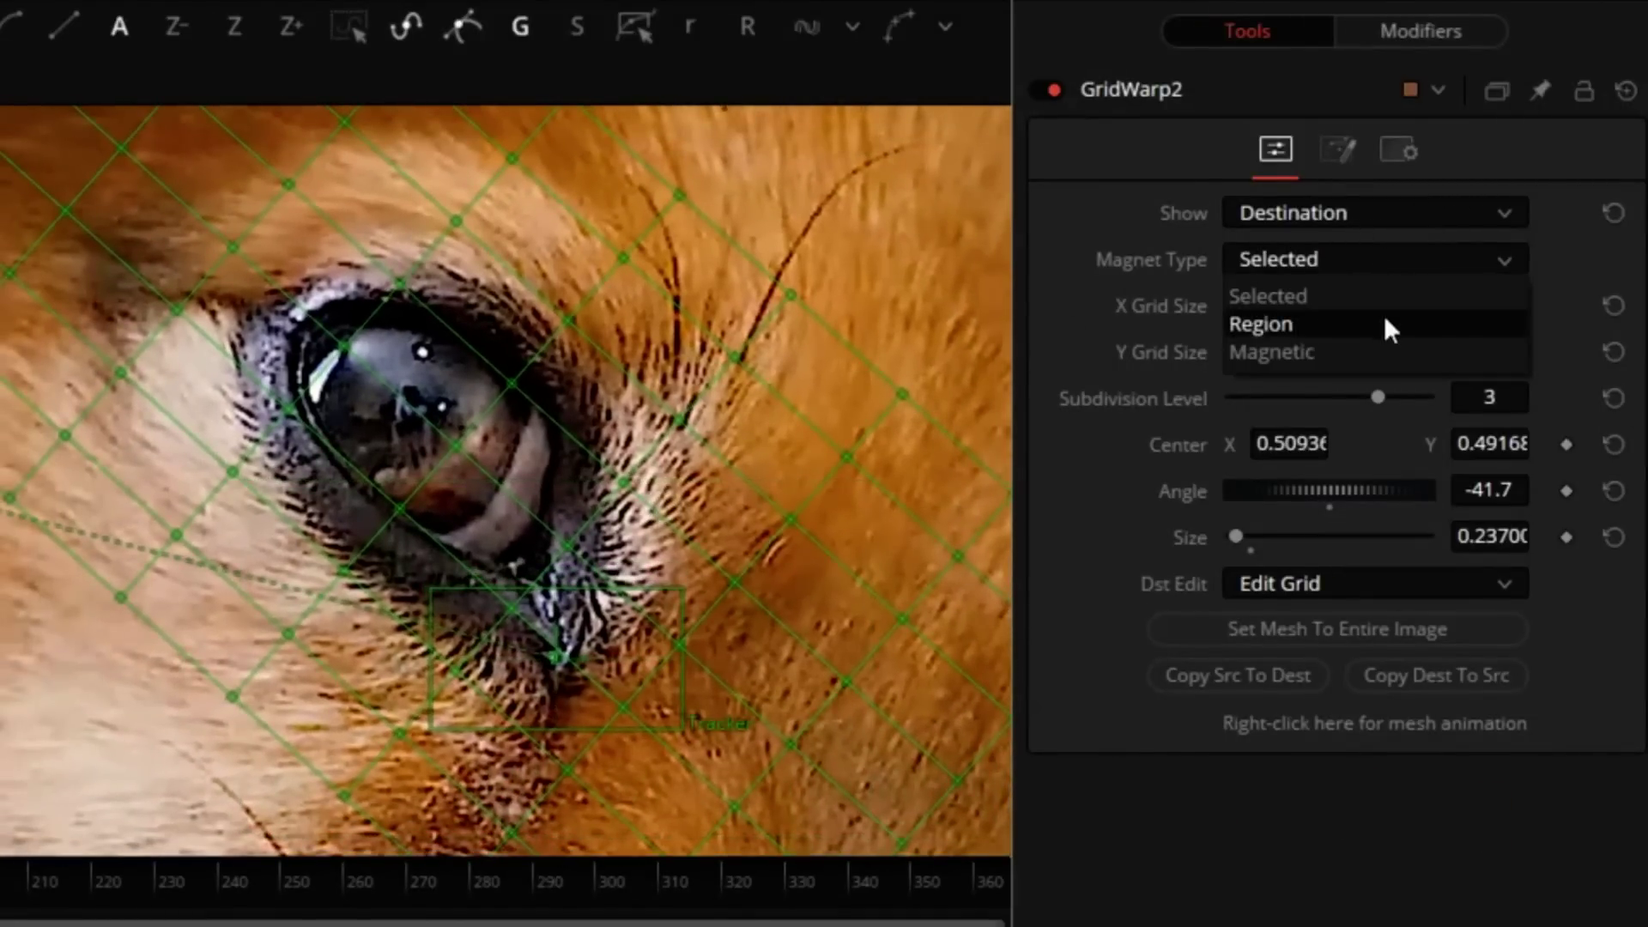
{"action": "left_click", "coordinate": [1330, 332]}
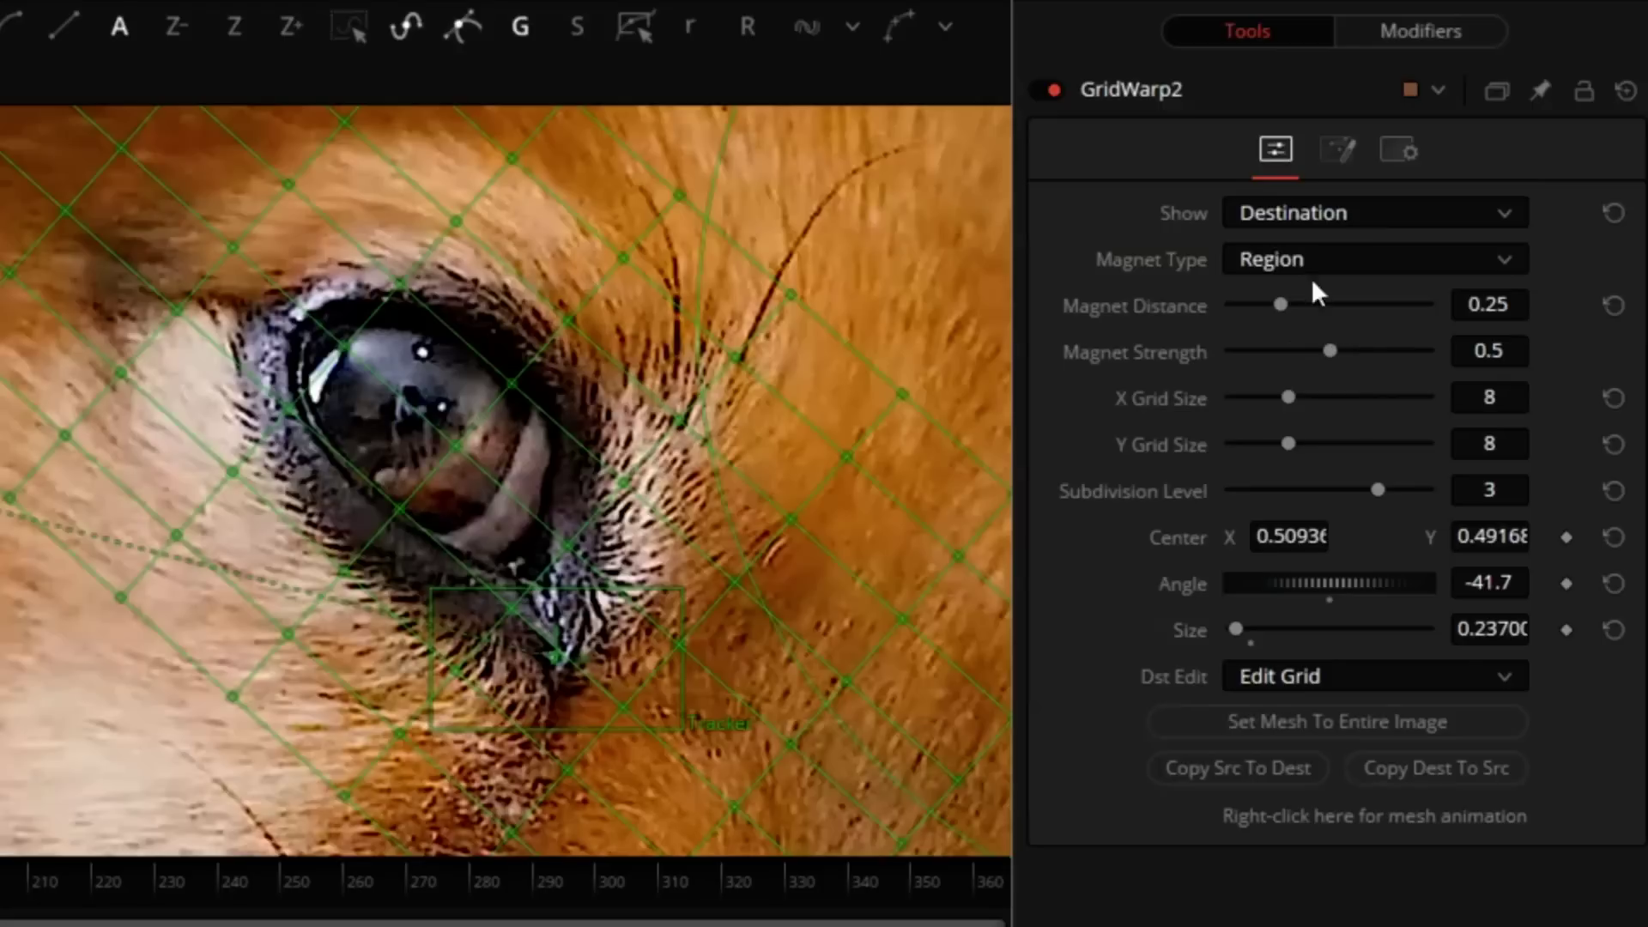
{"action": "left_click_drag", "start_coordinate": [1280, 304], "coordinate": [1246, 305]}
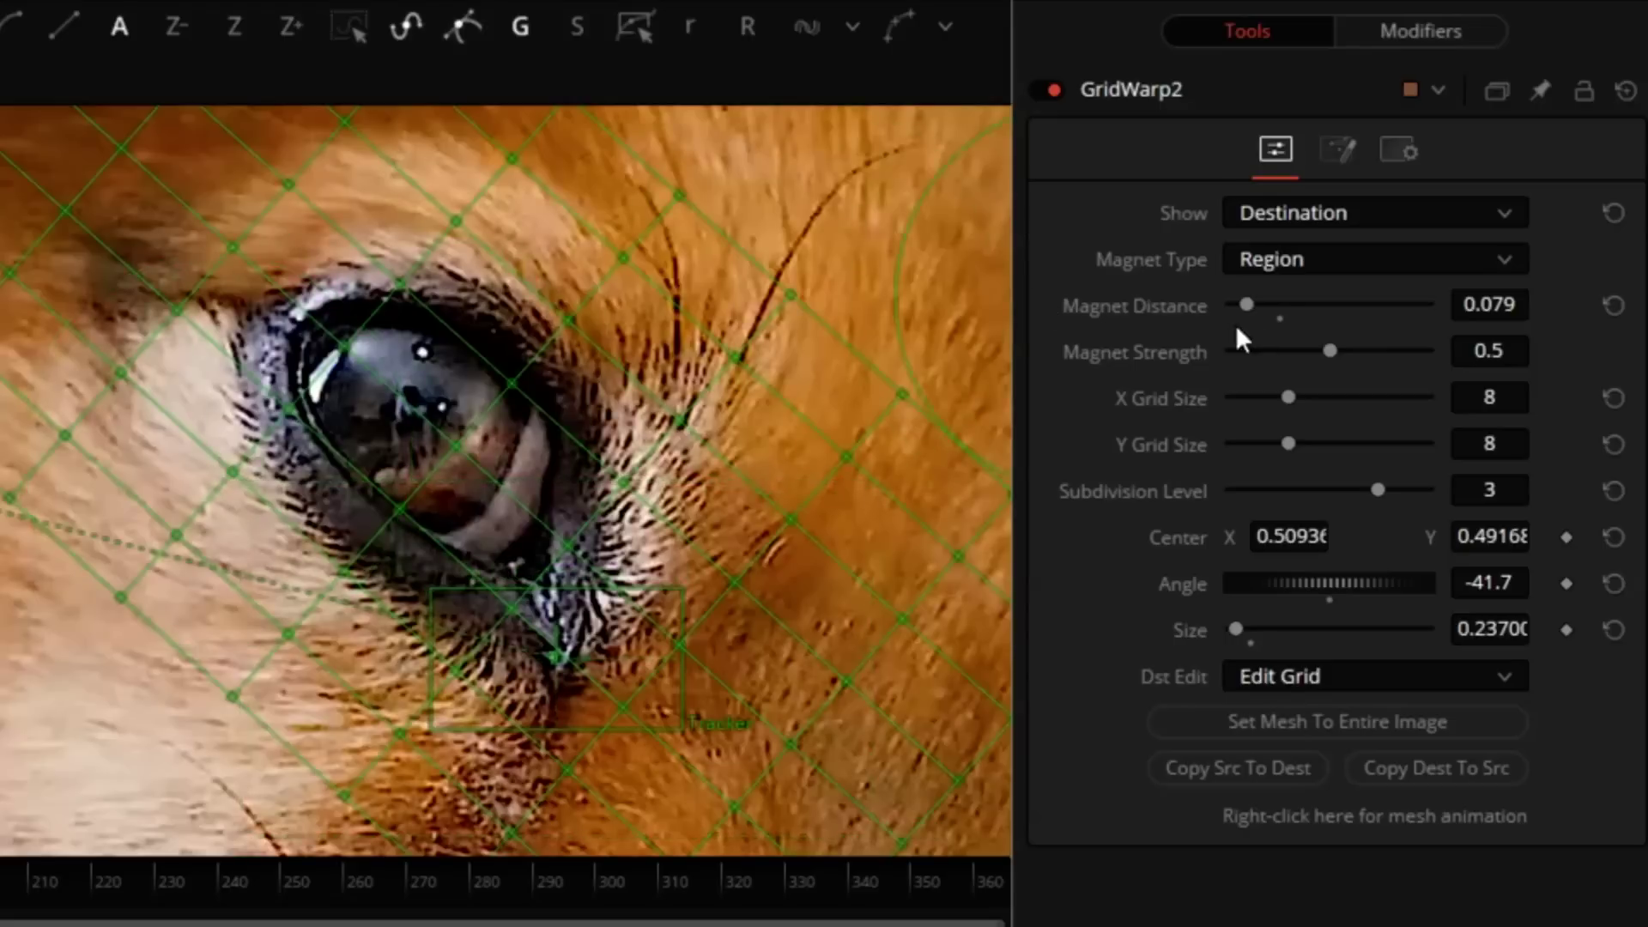
{"action": "left_click_drag", "start_coordinate": [1248, 305], "coordinate": [1237, 303]}
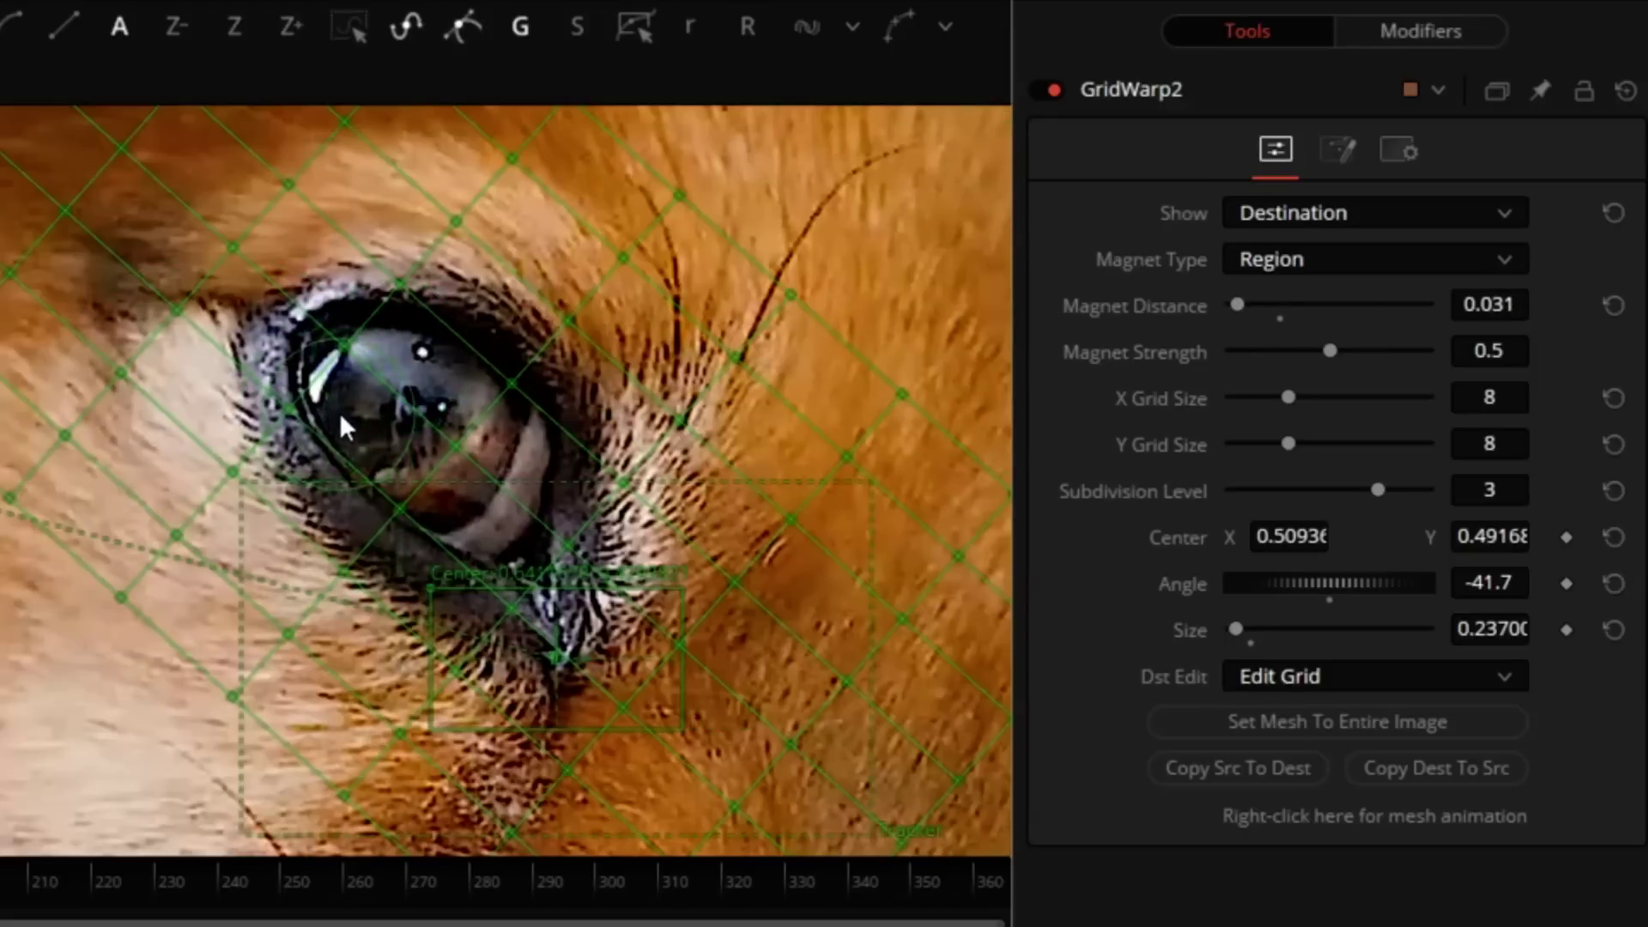
Select all Destination grid points and push those around the eye outward with the region magnet to enlarge the eye
{"action": "scroll", "coordinate": [515, 429], "scroll_direction": "down", "scroll_amount": 3}
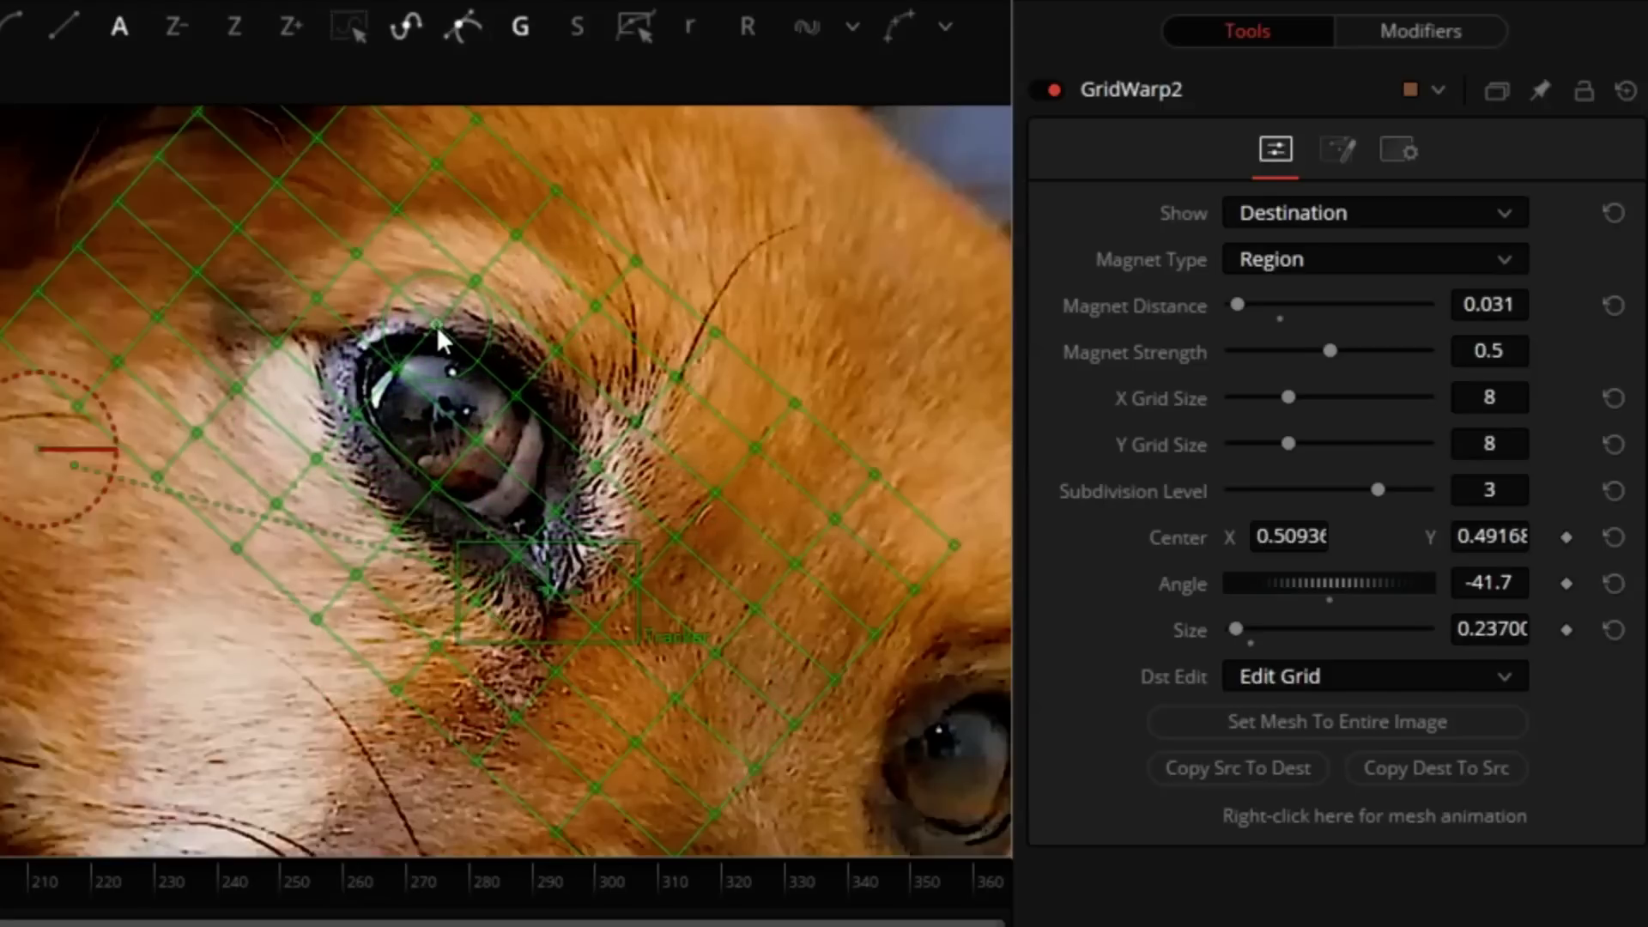
{"action": "key", "text": "ctrl+a"}
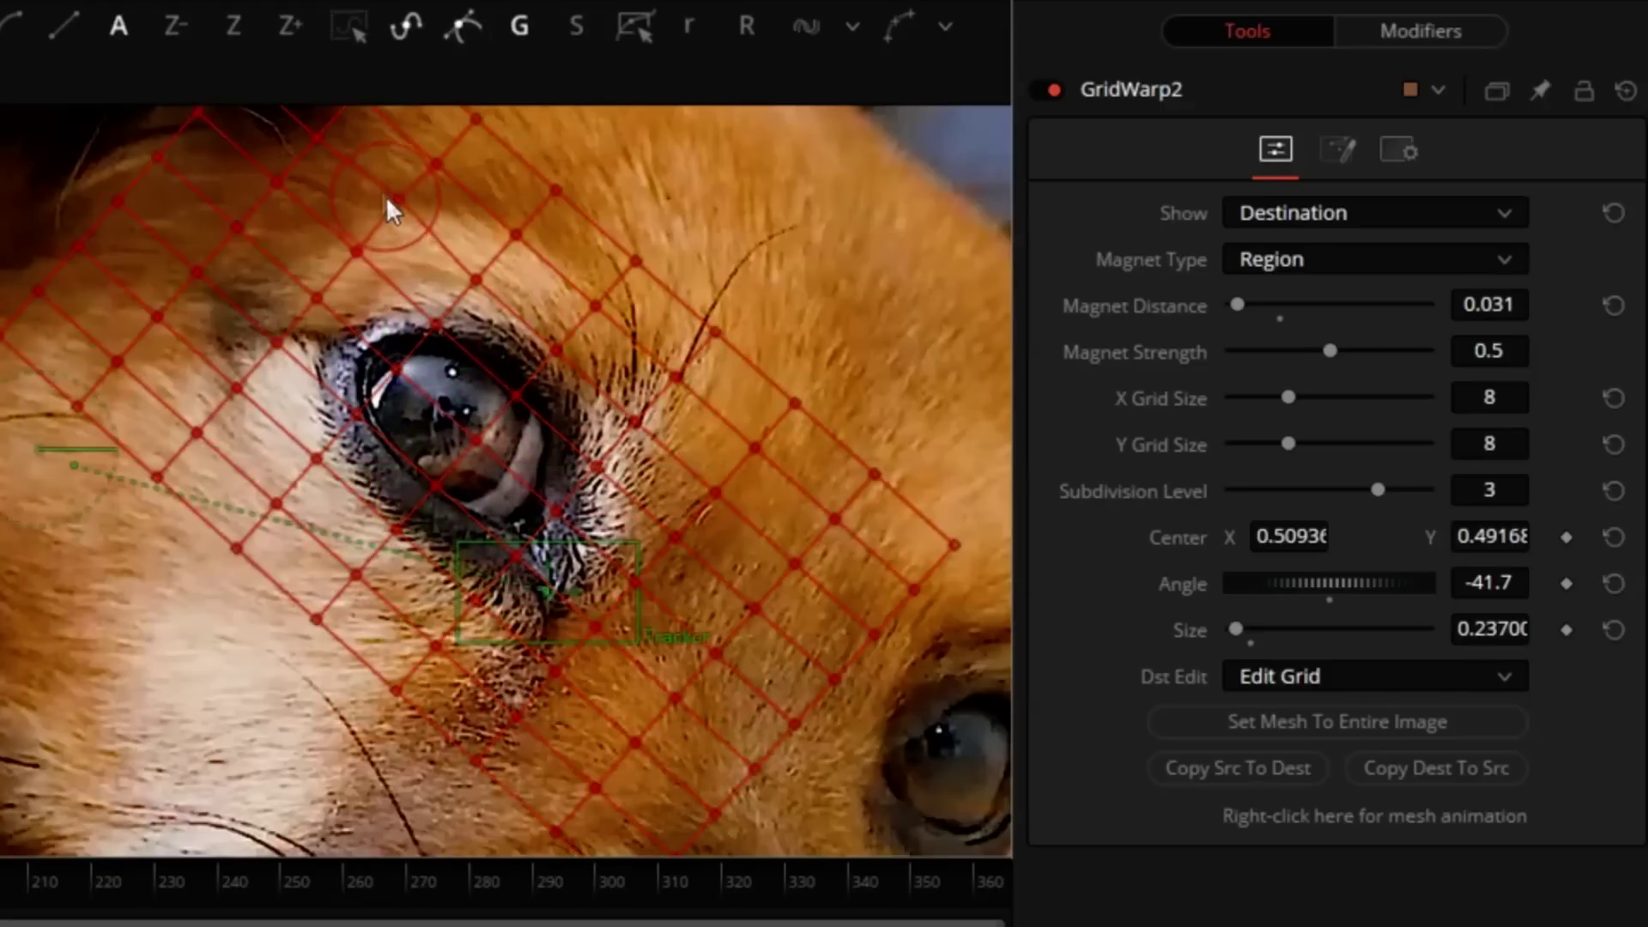
{"action": "mouse_move", "coordinate": [387, 208]}
{"action": "left_mouse_down"}
{"action": "mouse_move", "coordinate": [421, 299]}
{"action": "mouse_move", "coordinate": [479, 288]}
{"action": "mouse_move", "coordinate": [496, 258]}
{"action": "mouse_move", "coordinate": [387, 344]}
{"action": "mouse_move", "coordinate": [327, 313]}
{"action": "mouse_move", "coordinate": [387, 379]}
{"action": "mouse_move", "coordinate": [318, 421]}
{"action": "mouse_move", "coordinate": [290, 357]}
{"action": "mouse_move", "coordinate": [380, 363]}
{"action": "mouse_move", "coordinate": [358, 350]}
{"action": "mouse_move", "coordinate": [448, 421]}
{"action": "mouse_move", "coordinate": [424, 481]}
{"action": "mouse_move", "coordinate": [352, 505]}
{"action": "mouse_move", "coordinate": [316, 471]}
{"action": "mouse_move", "coordinate": [386, 545]}
{"action": "mouse_move", "coordinate": [466, 554]}
{"action": "mouse_move", "coordinate": [568, 520]}
{"action": "mouse_move", "coordinate": [649, 344]}
{"action": "mouse_move", "coordinate": [529, 390]}
{"action": "mouse_move", "coordinate": [573, 339]}
{"action": "mouse_move", "coordinate": [561, 488]}
{"action": "mouse_move", "coordinate": [615, 468]}
{"action": "mouse_move", "coordinate": [521, 559]}
{"action": "left_mouse_up"}
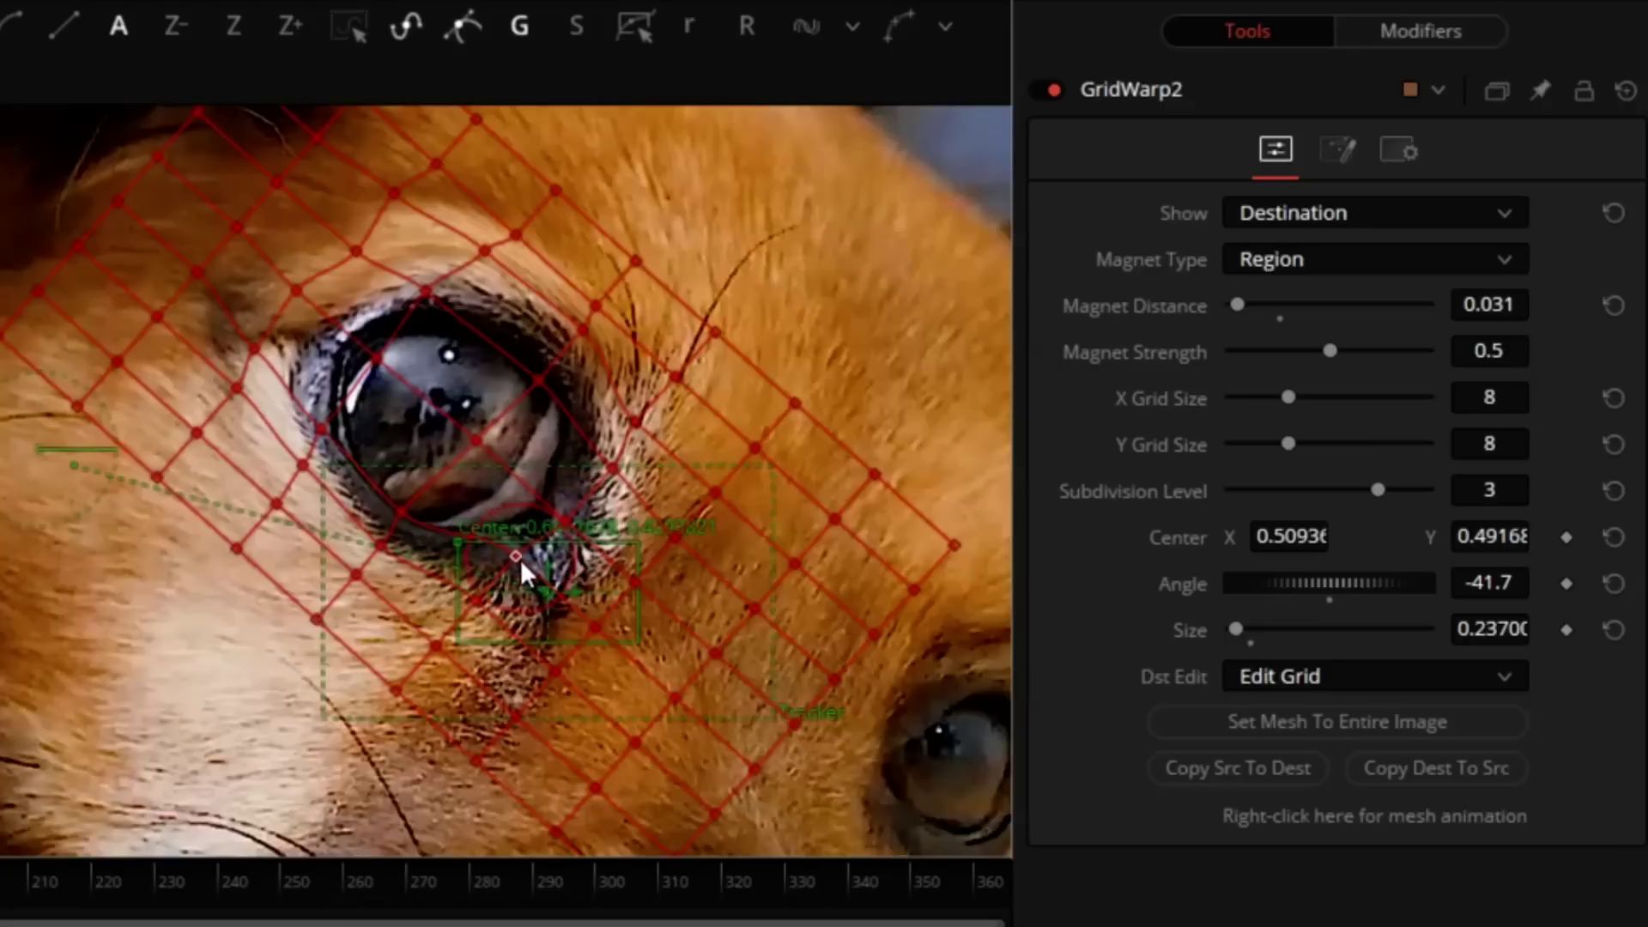
Set the Destination grid's Magnet Type to Selected and nudge individual grid points at the eye's upper edge and inner corner
{"action": "left_click", "coordinate": [1305, 260]}
{"action": "left_click", "coordinate": [1306, 296]}
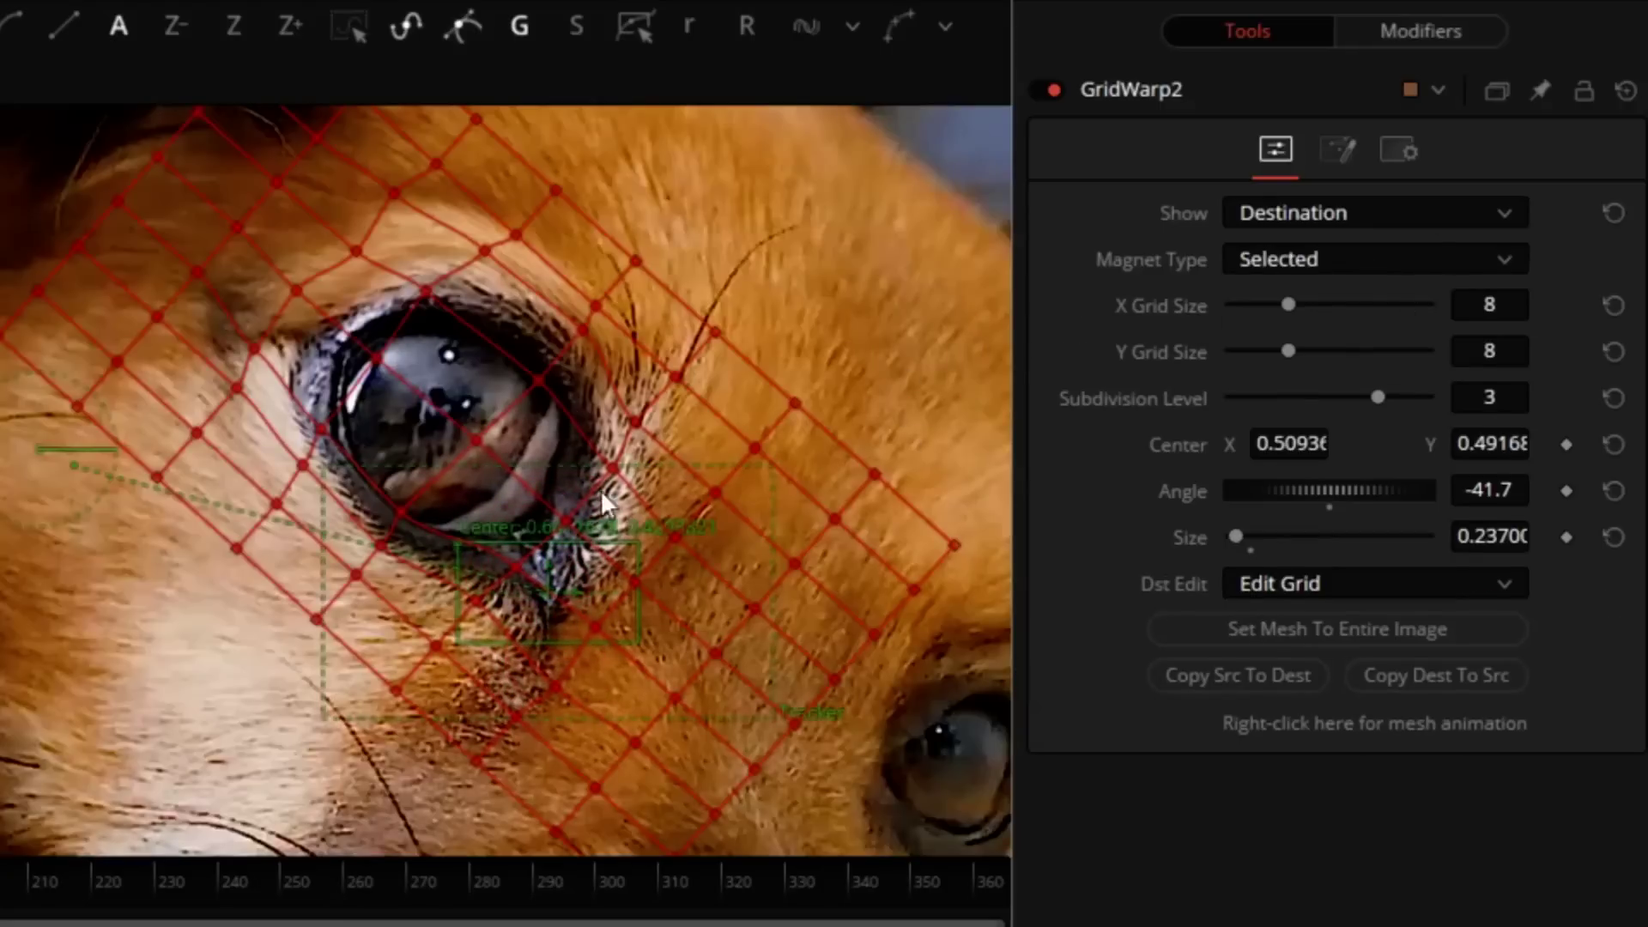
{"action": "left_click", "coordinate": [356, 249]}
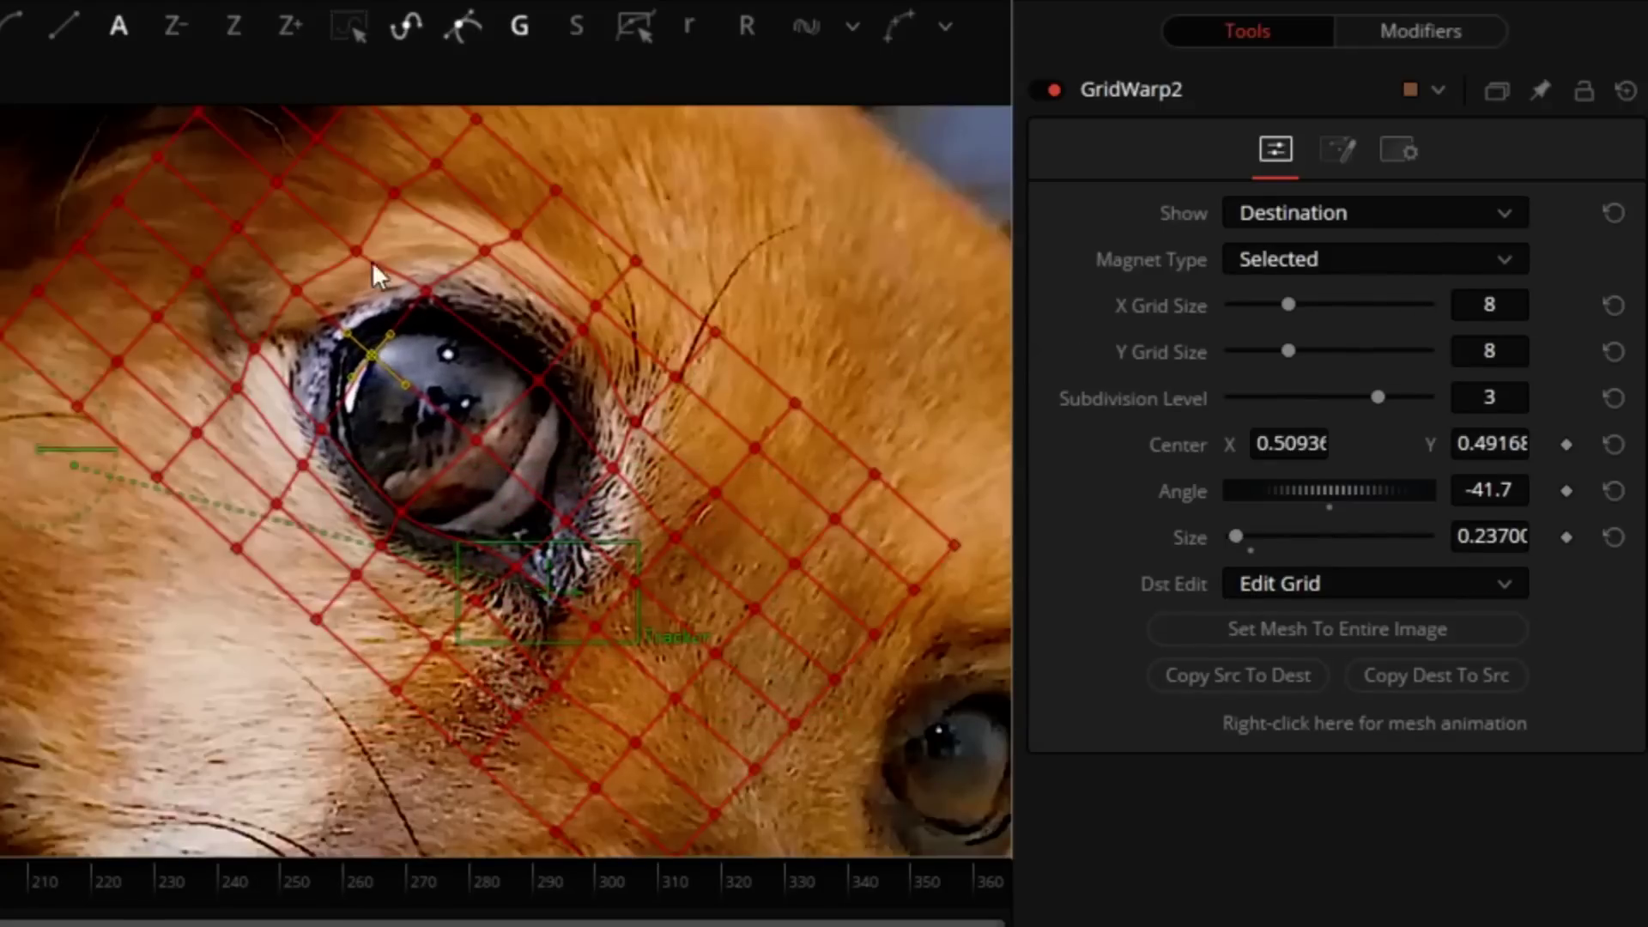
{"action": "left_click", "coordinate": [577, 526]}
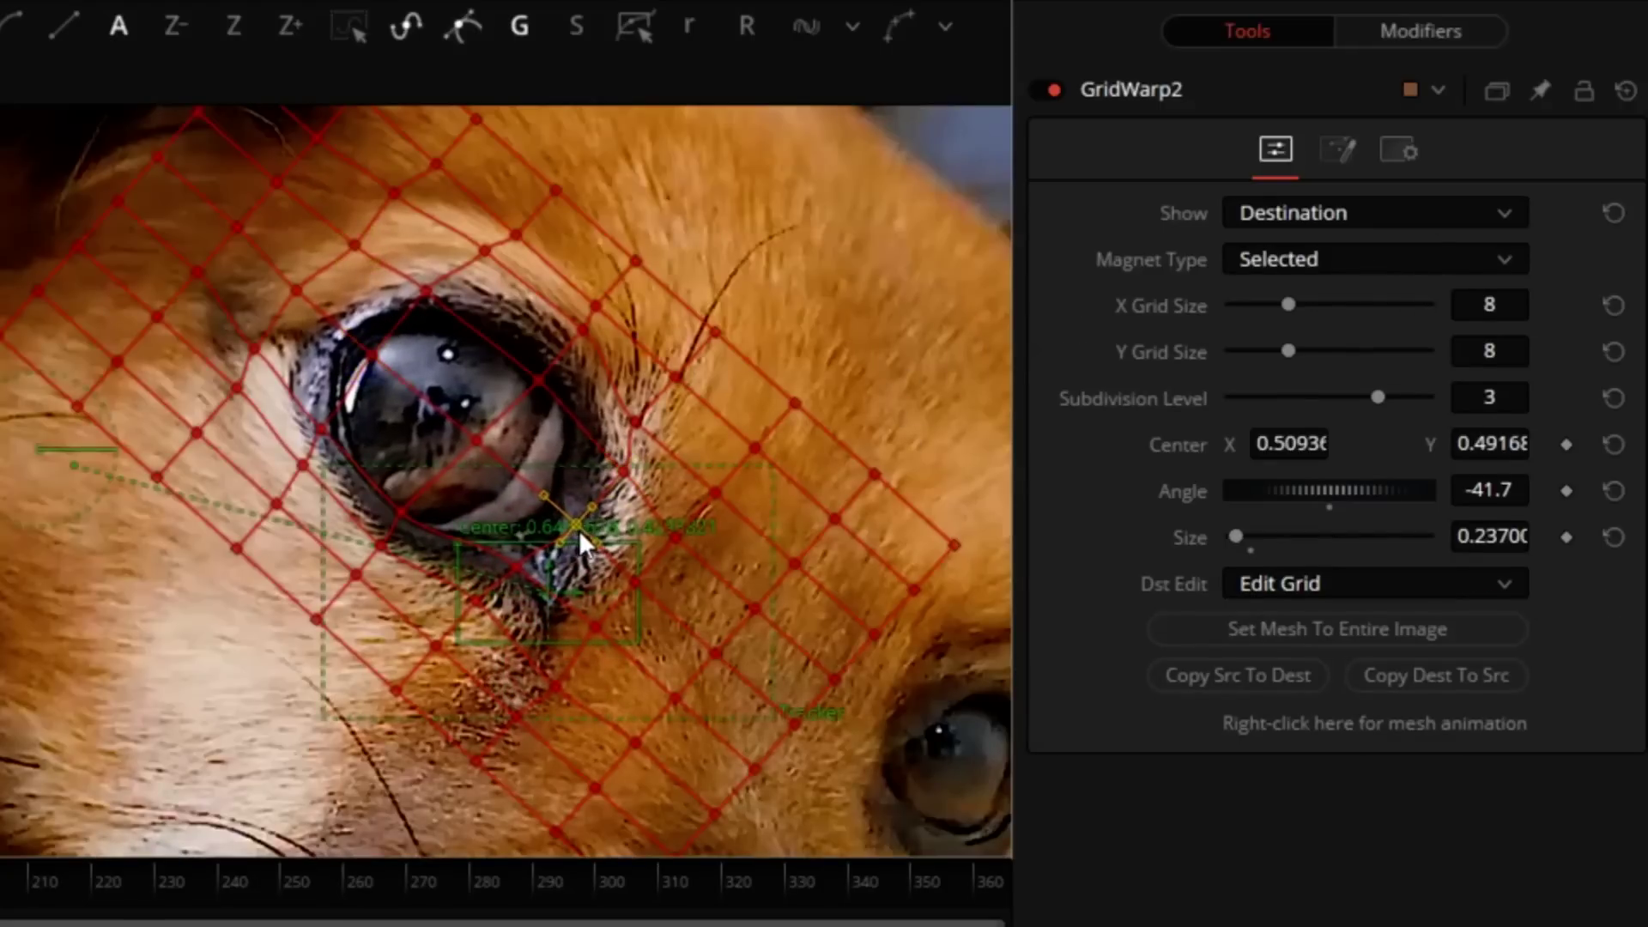
{"action": "left_click", "coordinate": [625, 471]}
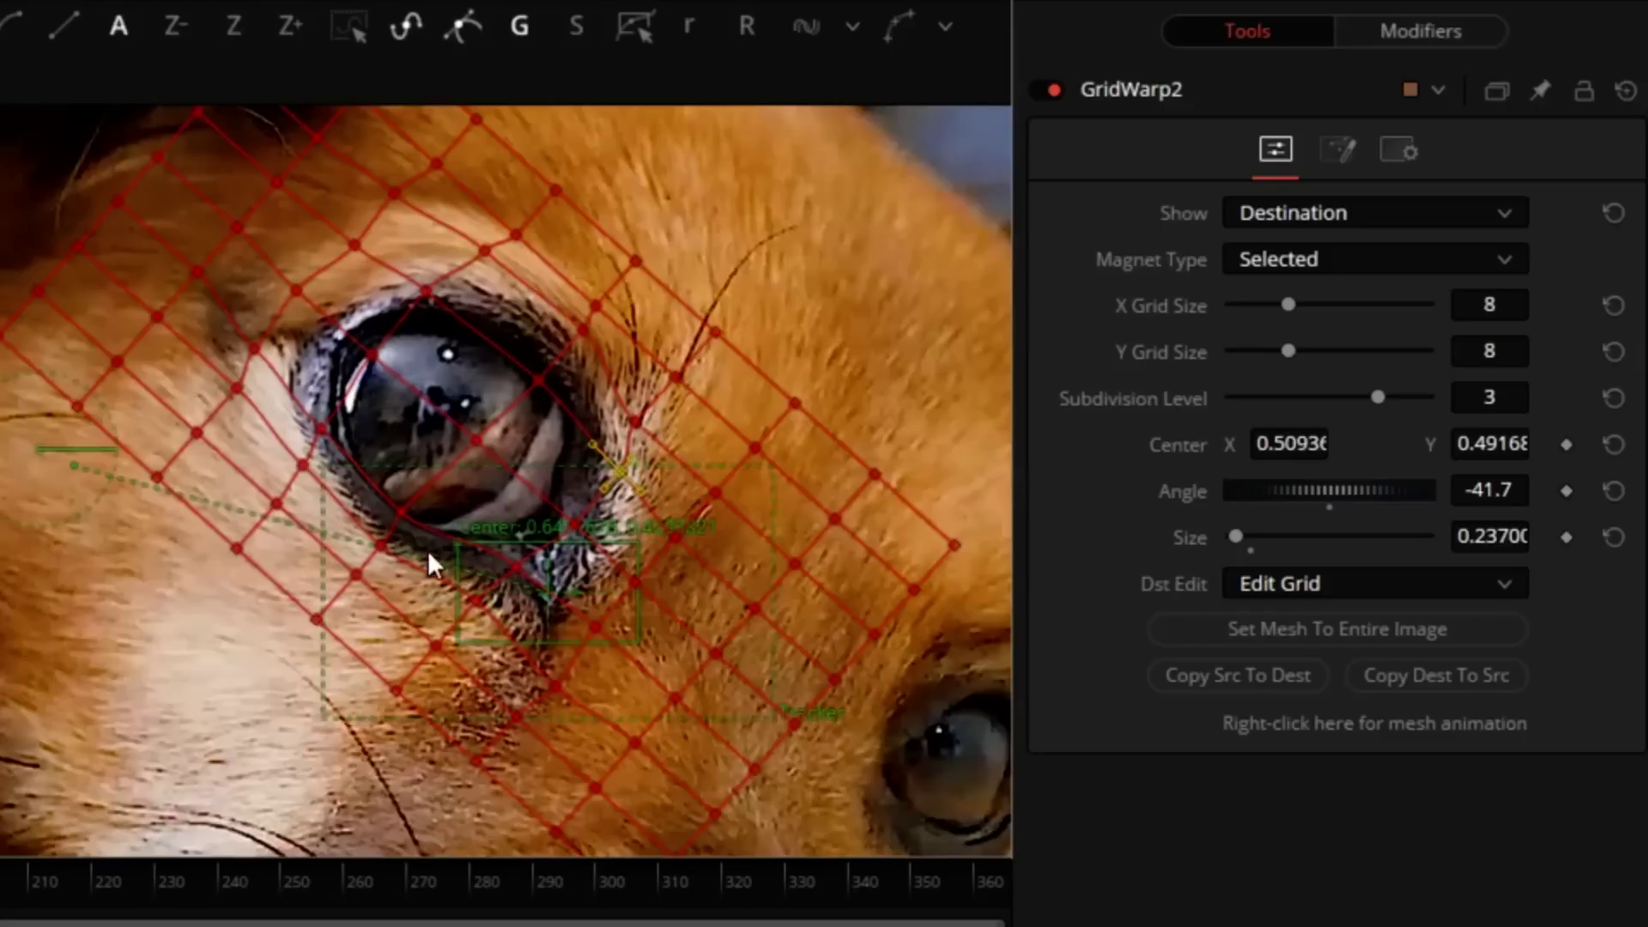
{"action": "mouse_move", "coordinate": [519, 568]}
{"action": "left_mouse_down"}
{"action": "mouse_move", "coordinate": [570, 577]}
{"action": "mouse_move", "coordinate": [586, 535]}
{"action": "left_mouse_up"}
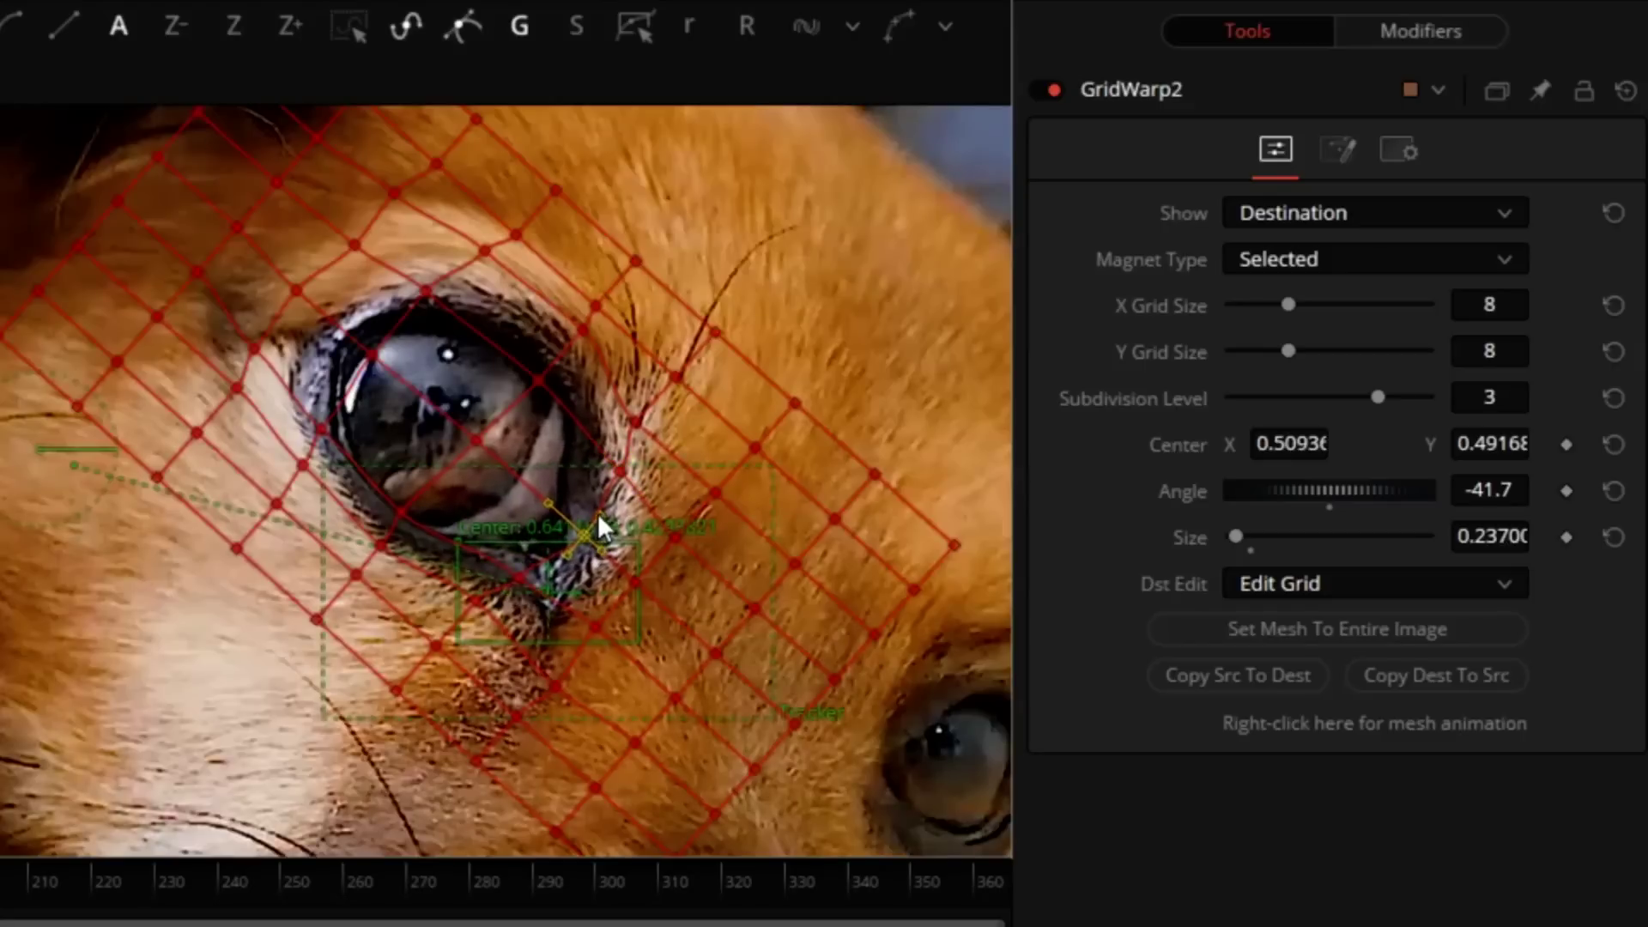
Fine-tune the single grid points above and below the eye, over the pupil, and just outside the inner corner
{"action": "left_click", "coordinate": [427, 292]}
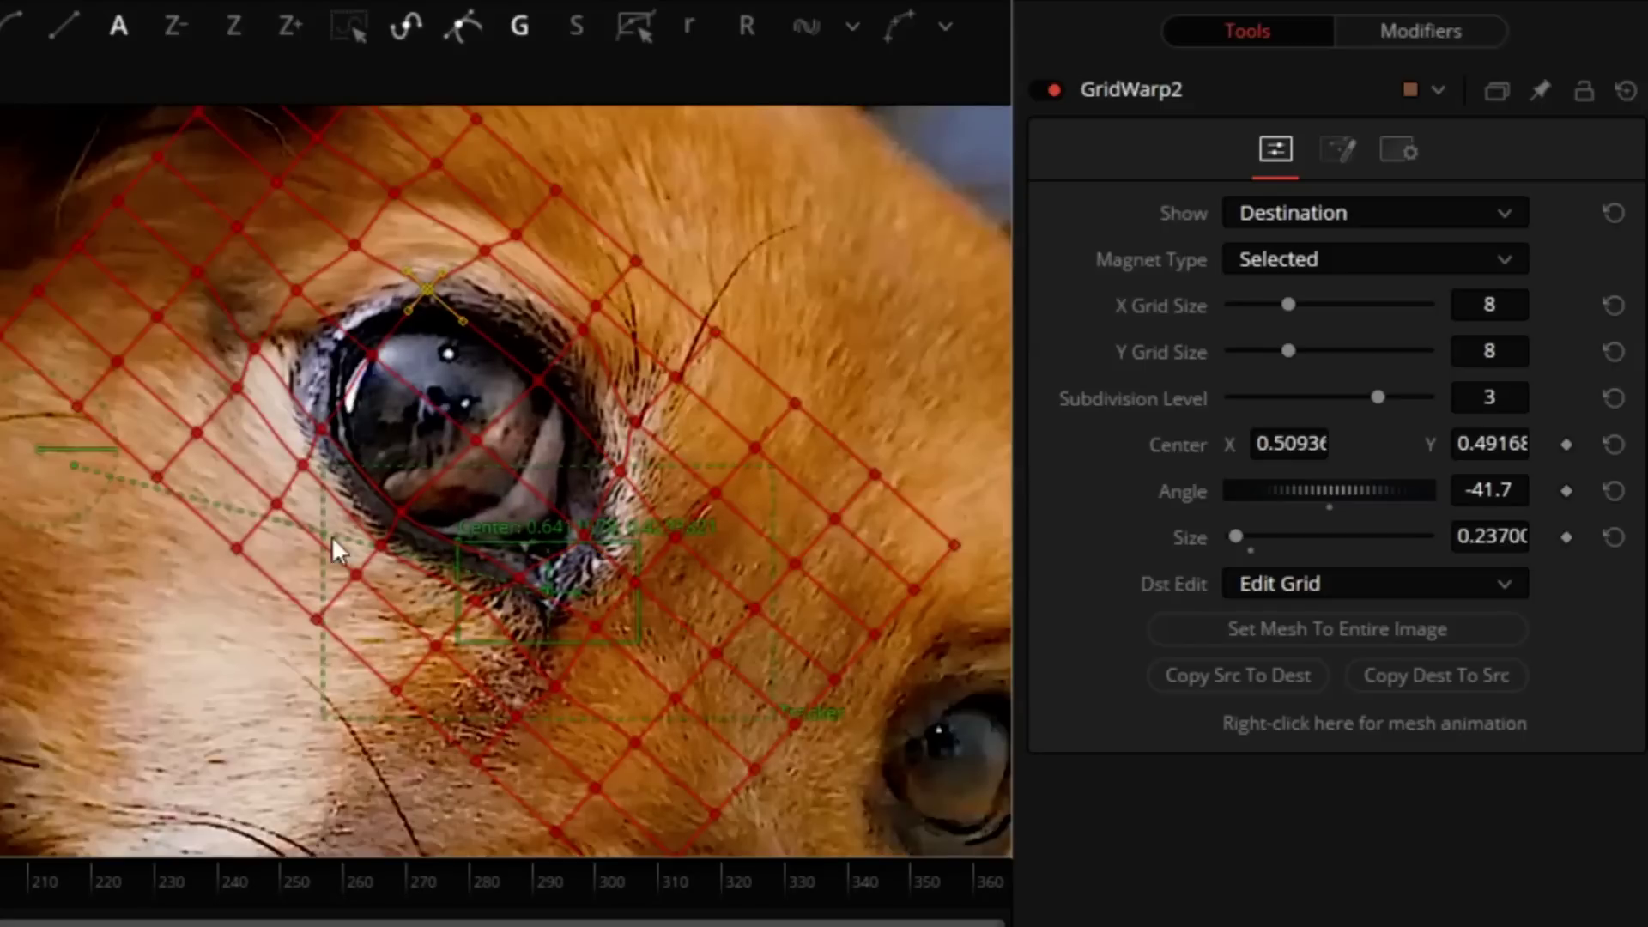
{"action": "left_click", "coordinate": [392, 516]}
{"action": "left_click_drag", "start_coordinate": [476, 440], "coordinate": [483, 445]}
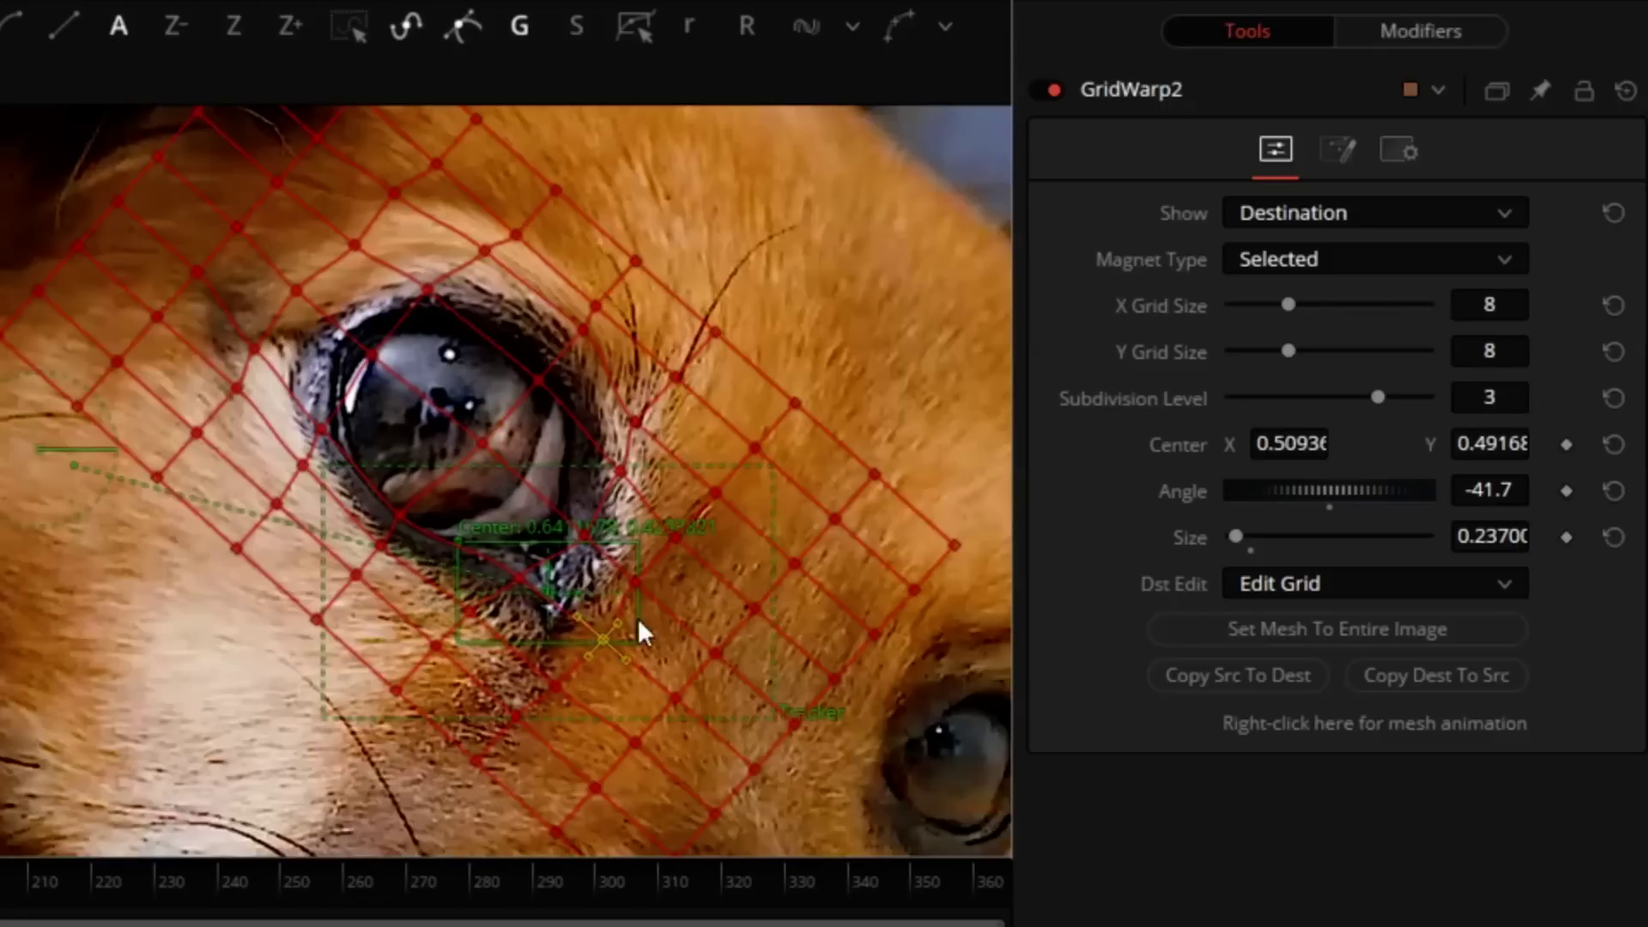
{"action": "left_click", "coordinate": [644, 589]}
{"action": "left_click", "coordinate": [620, 471]}
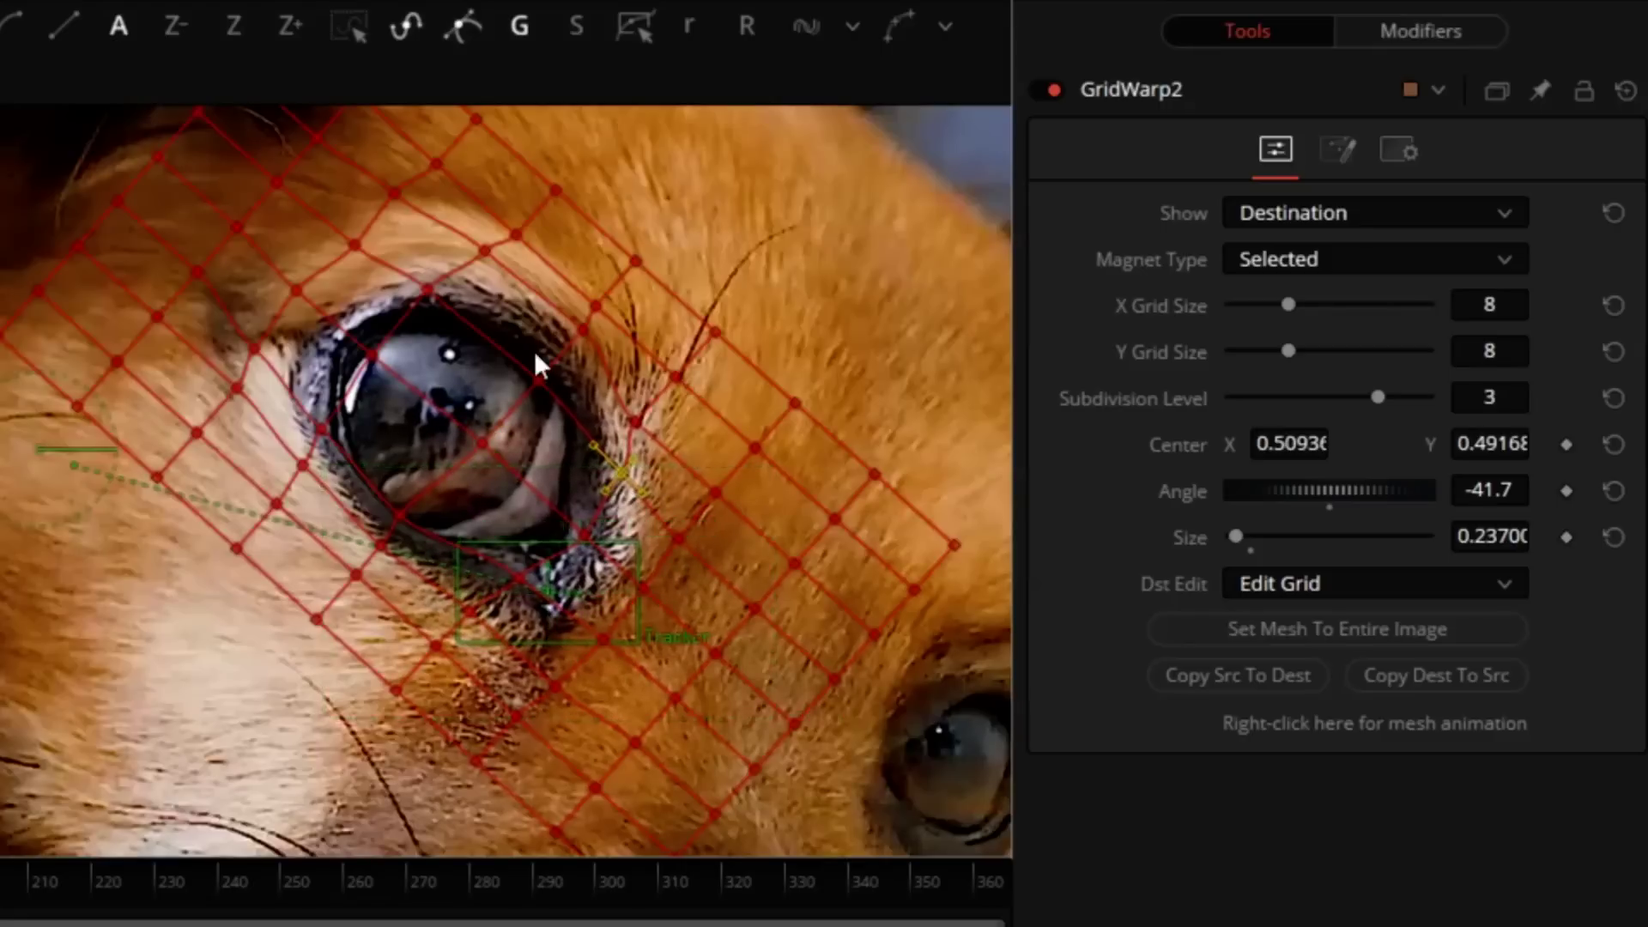
{"action": "left_click_drag", "start_coordinate": [621, 472], "coordinate": [628, 477]}
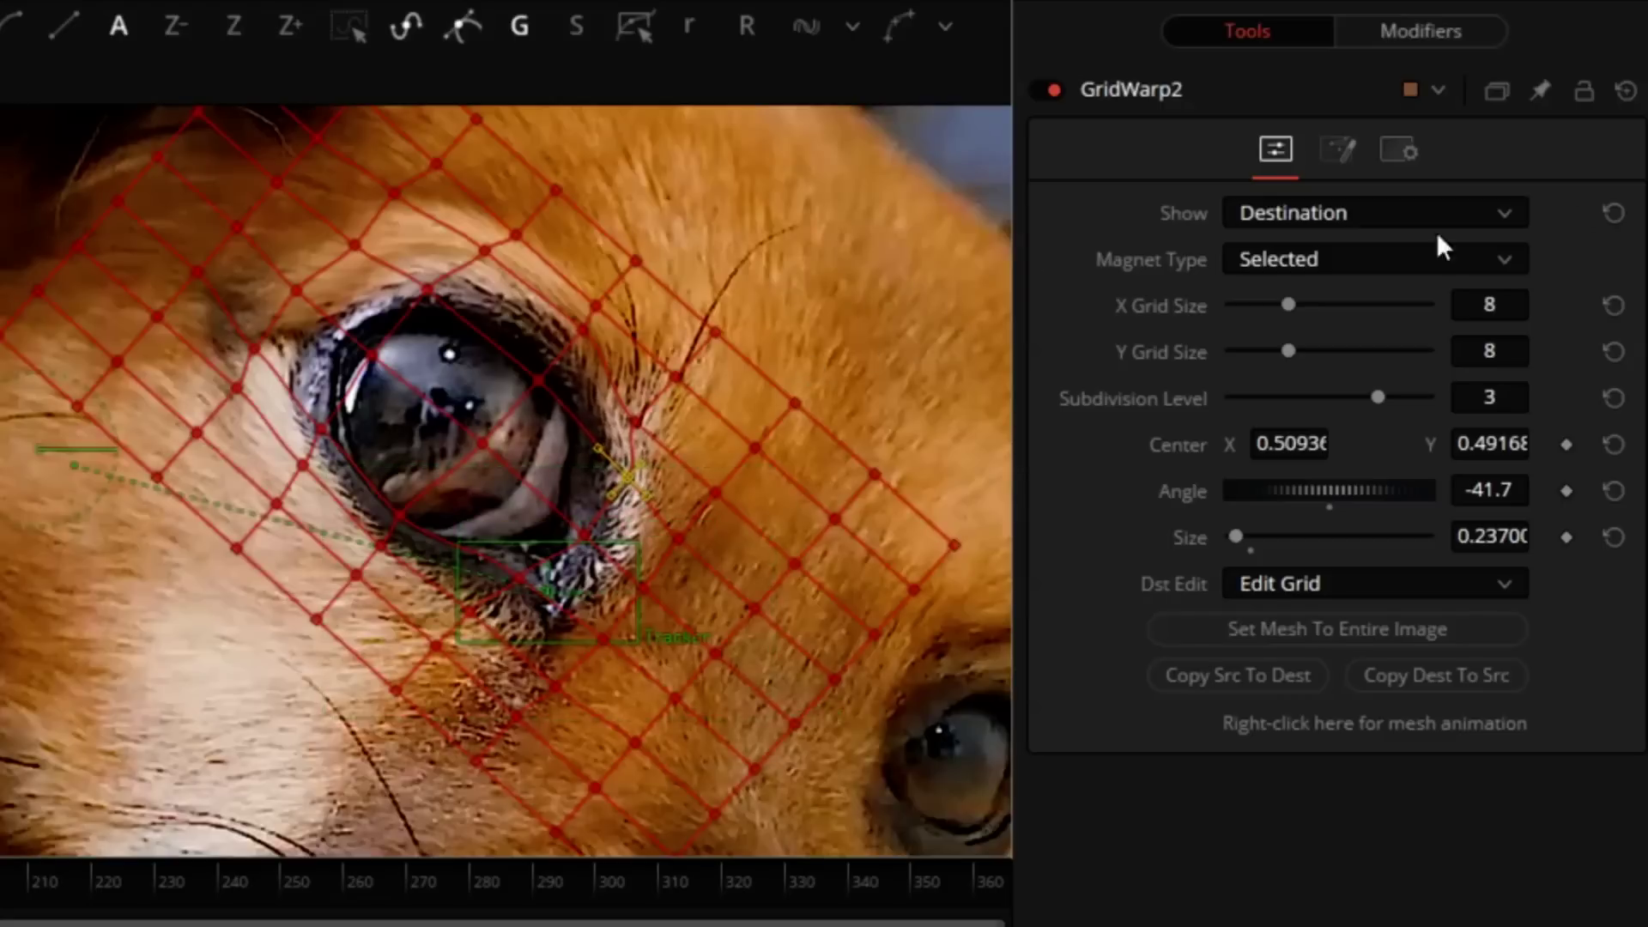
Compare GridWarp2's Source and Destination displays to check the enlarged eye against the original
{"action": "left_click", "coordinate": [1377, 219]}
{"action": "left_click", "coordinate": [1341, 250]}
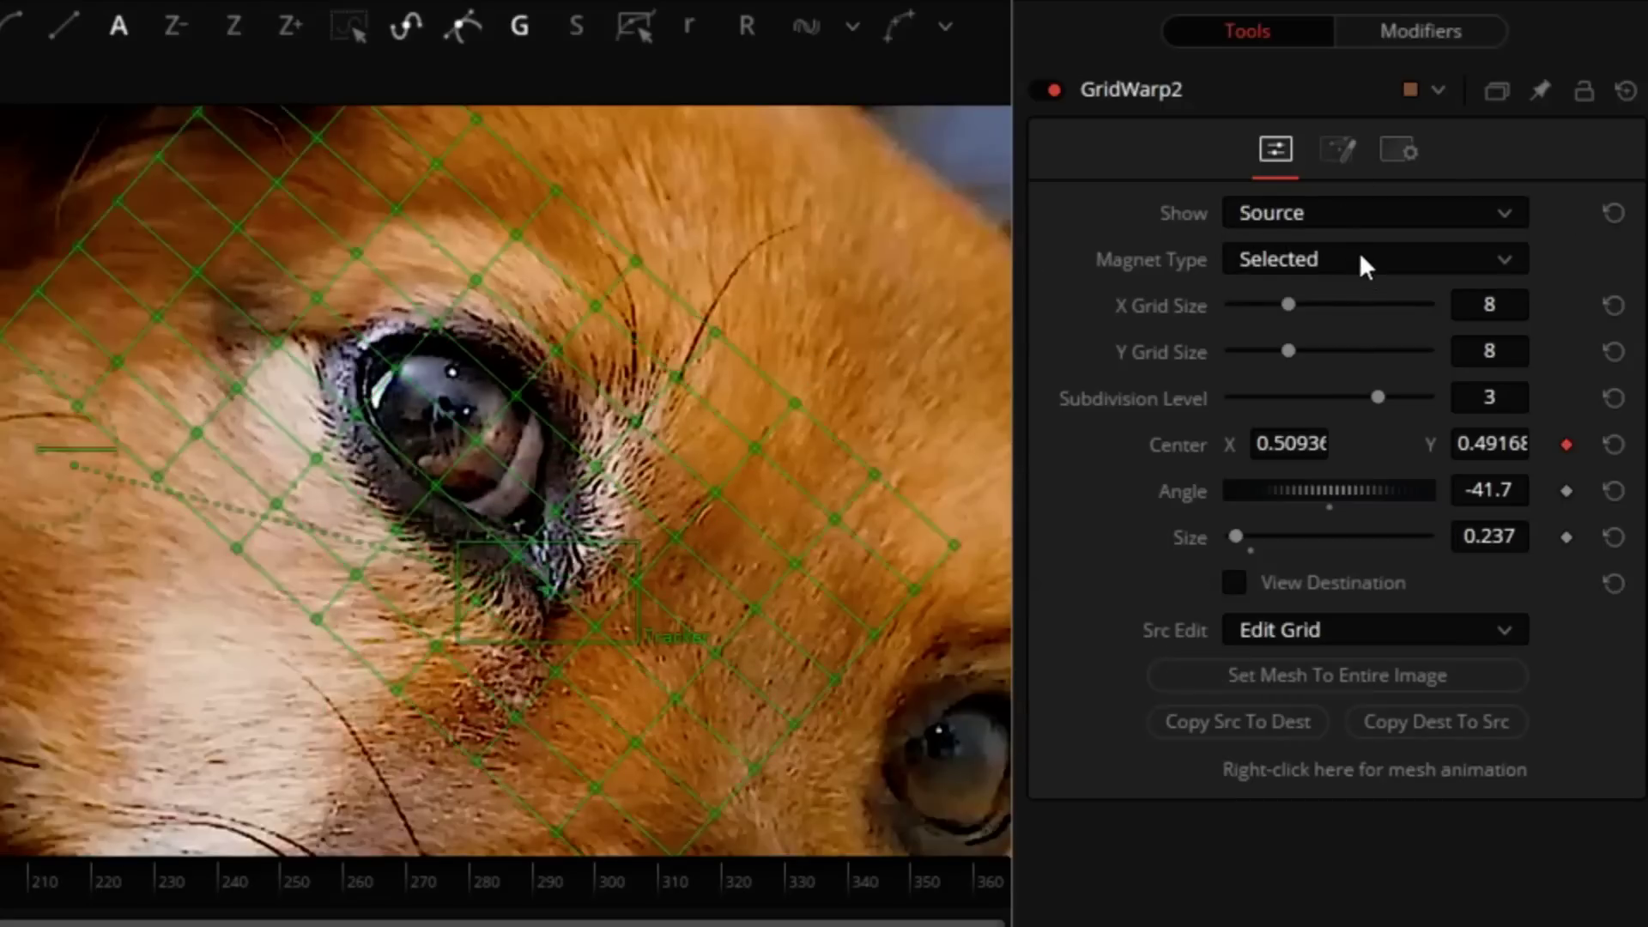
{"action": "left_click", "coordinate": [1374, 216]}
{"action": "left_click", "coordinate": [1326, 277]}
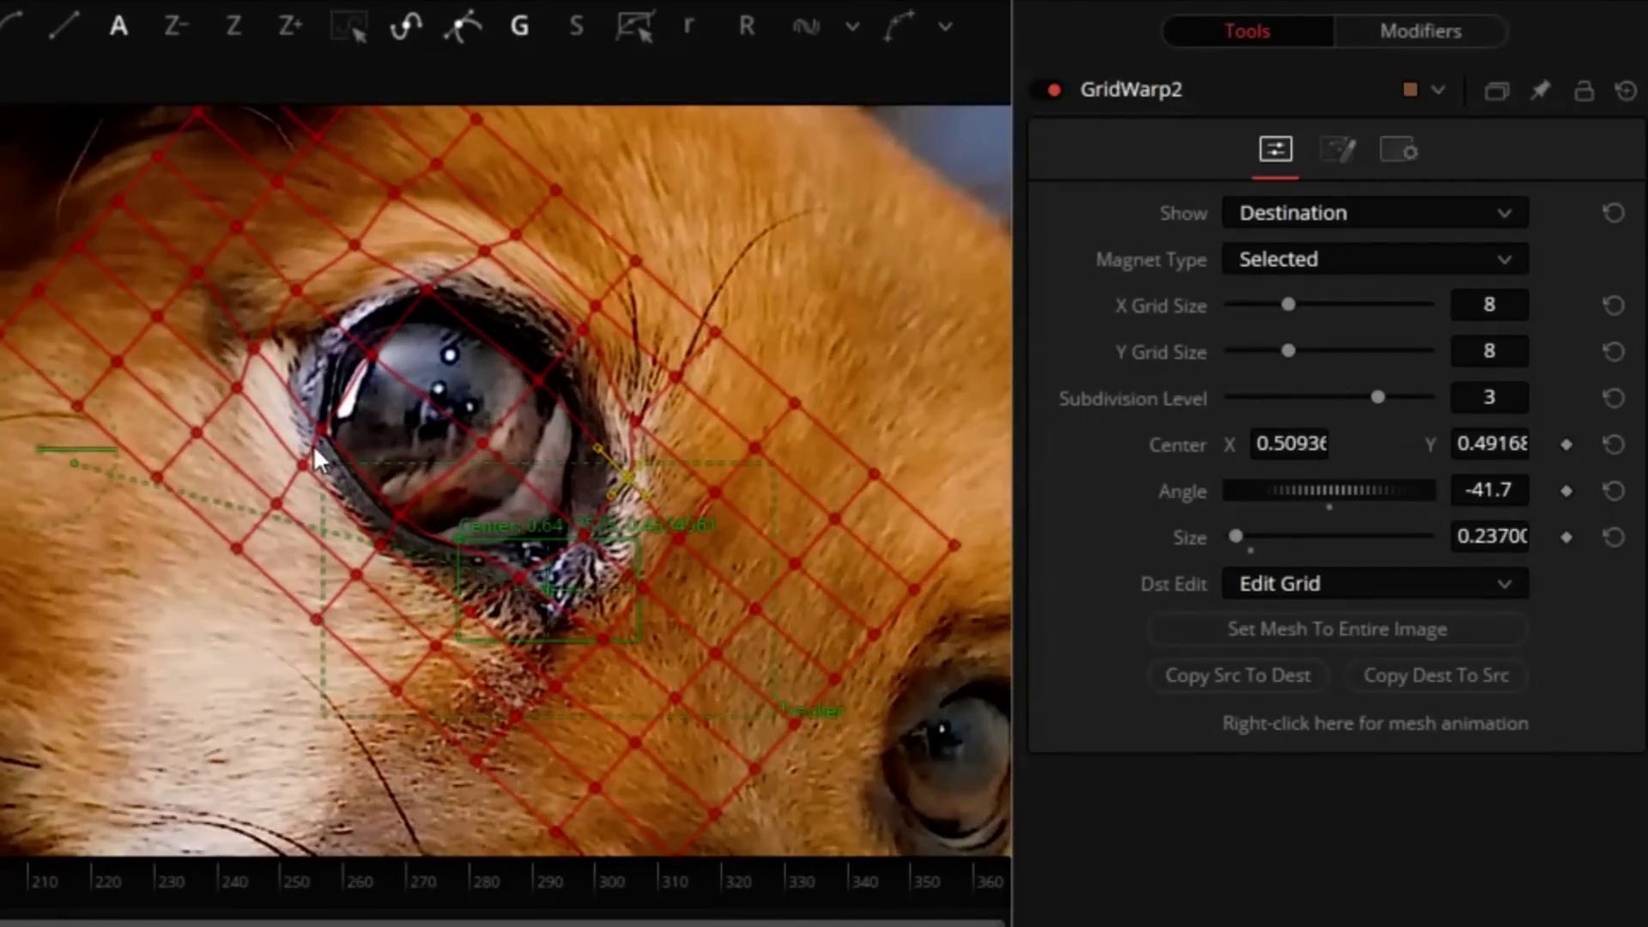
Refine the Destination grid points along the eye's outer edge, over the eyeball and beneath the inner corner
{"action": "left_click", "coordinate": [321, 429]}
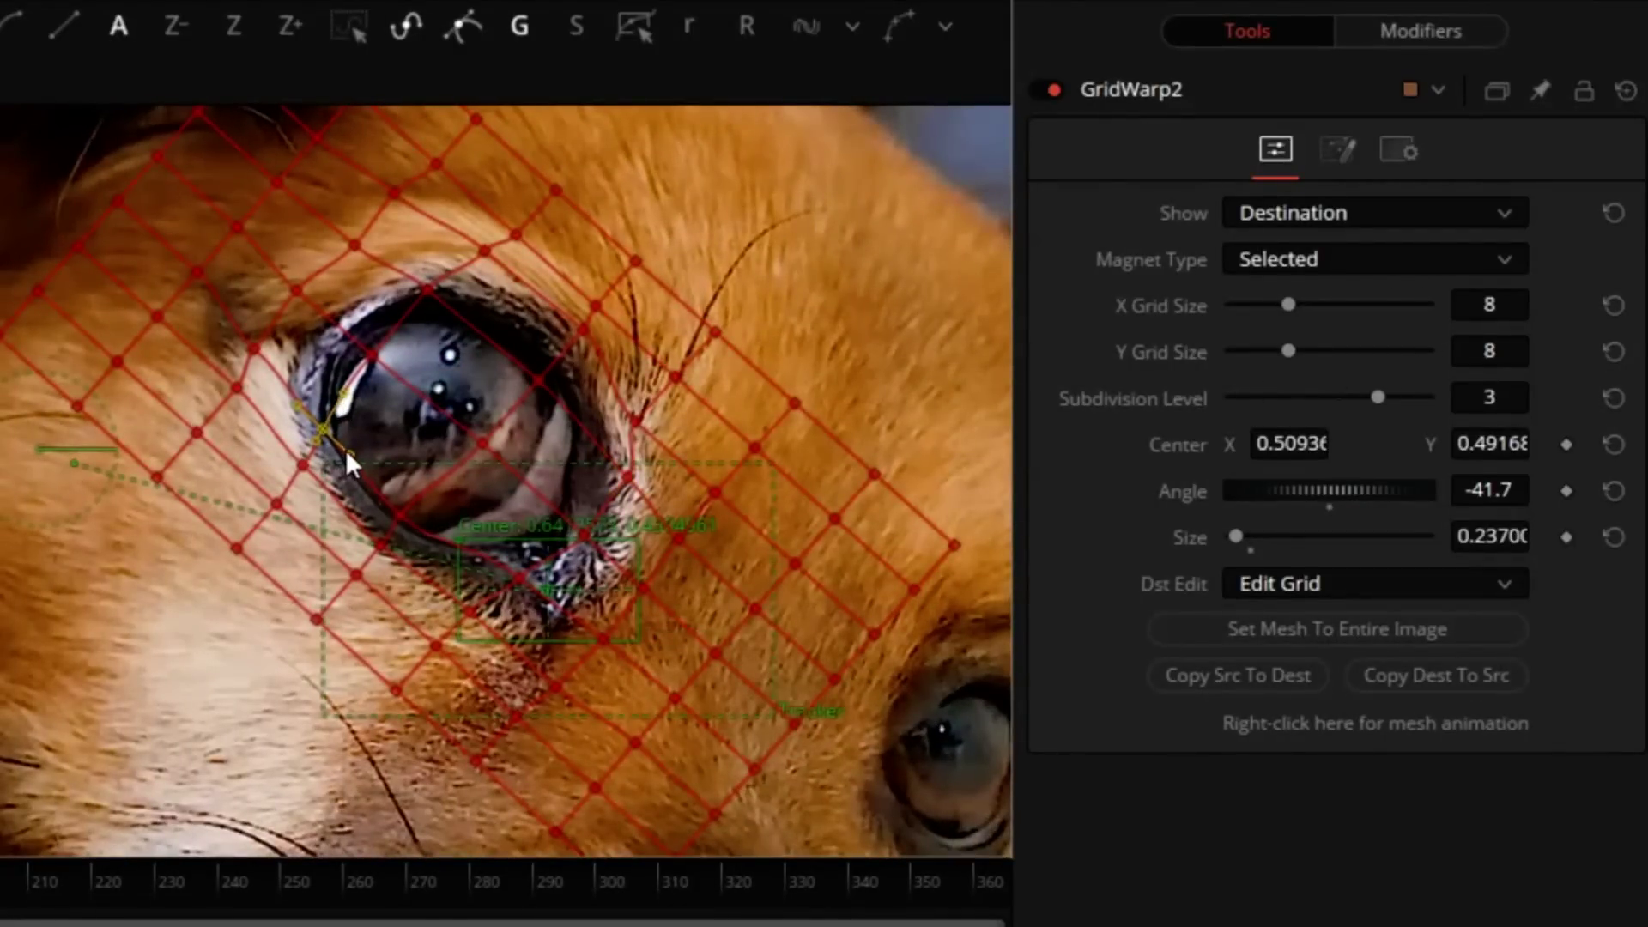
{"action": "left_click", "coordinate": [372, 352]}
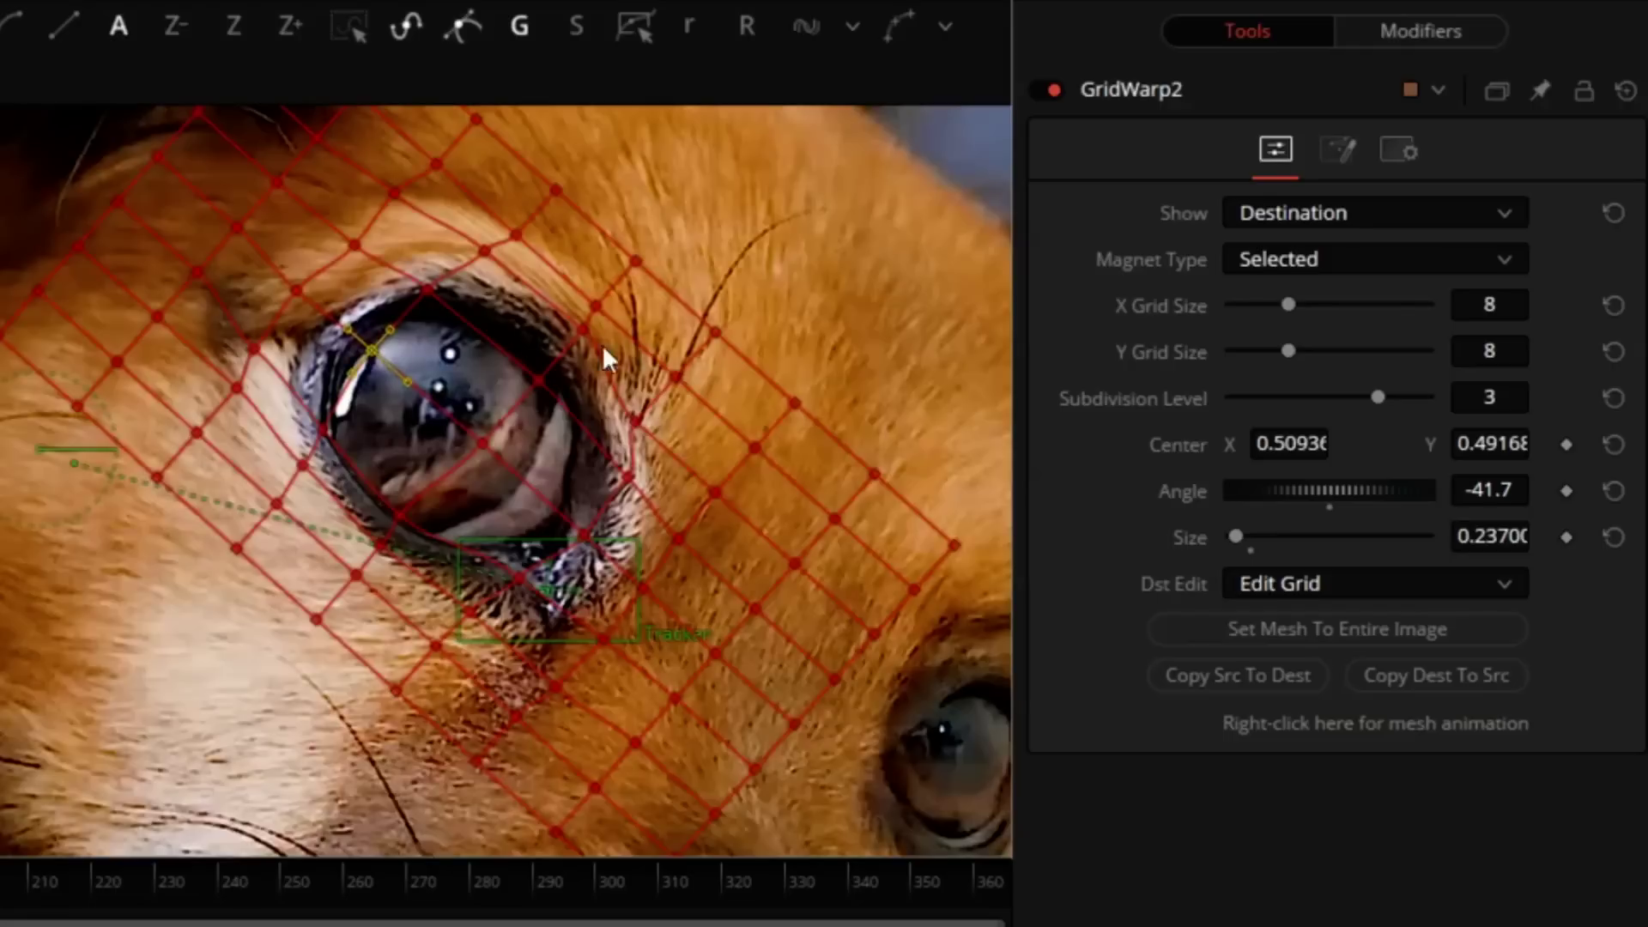
{"action": "left_click", "coordinate": [544, 378]}
{"action": "left_click", "coordinate": [521, 581]}
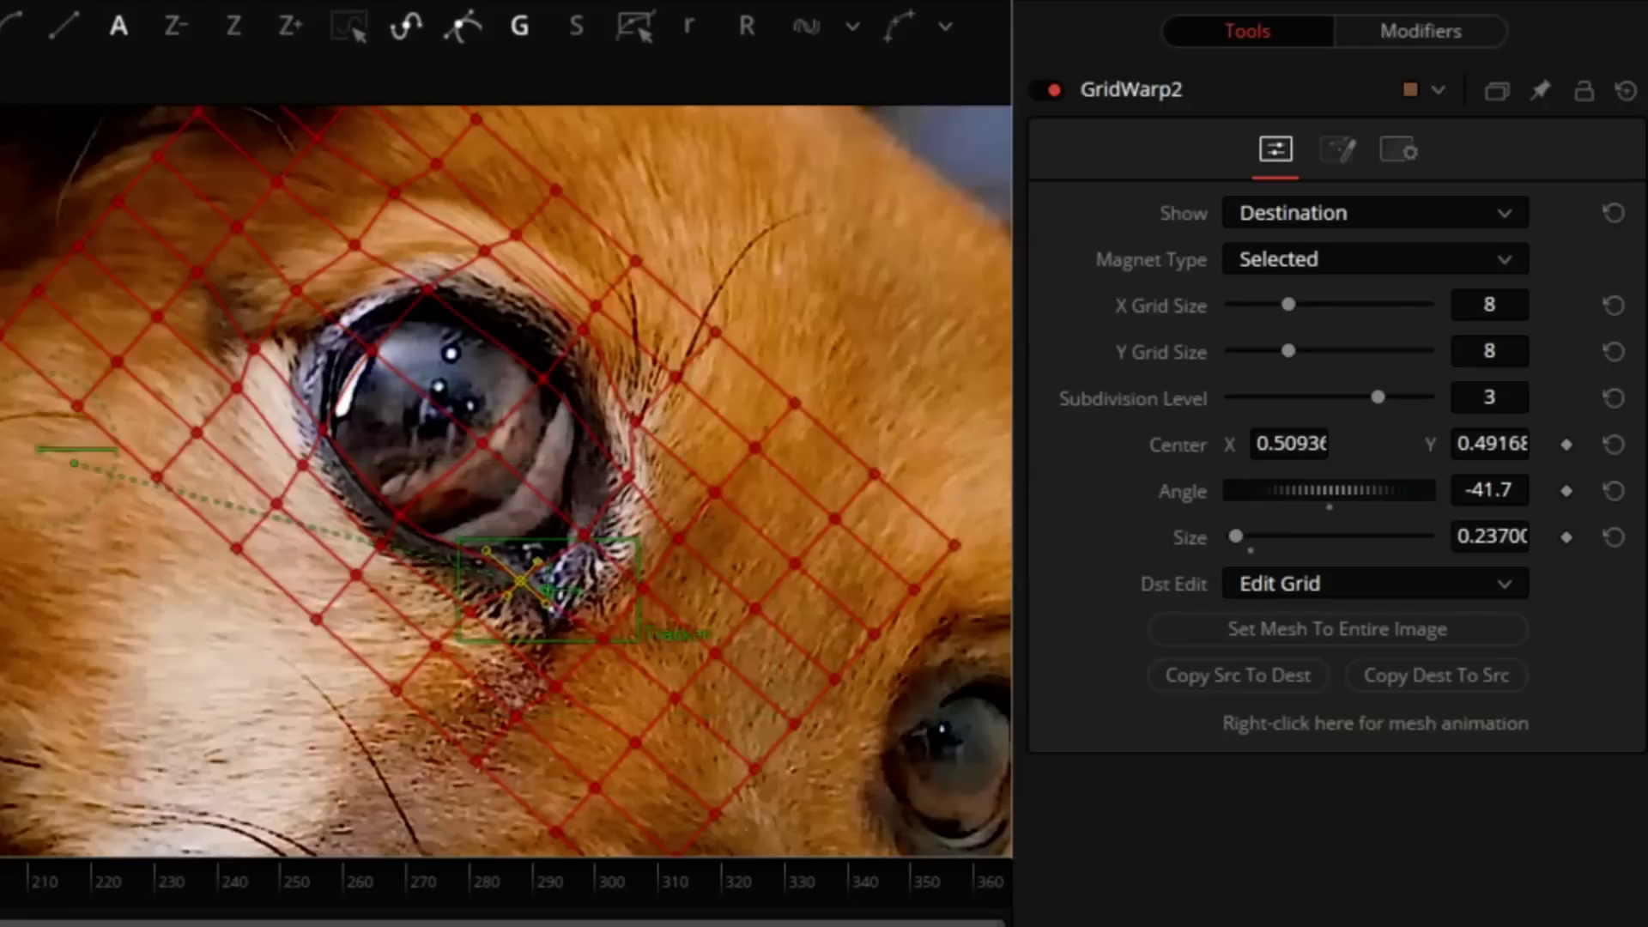
Show GridWarp1 and GridWarp2 in turn in the second viewer to compare the mouth warp with the eye warp
{"action": "scroll", "coordinate": [515, 480], "scroll_direction": "down", "scroll_amount": 5}
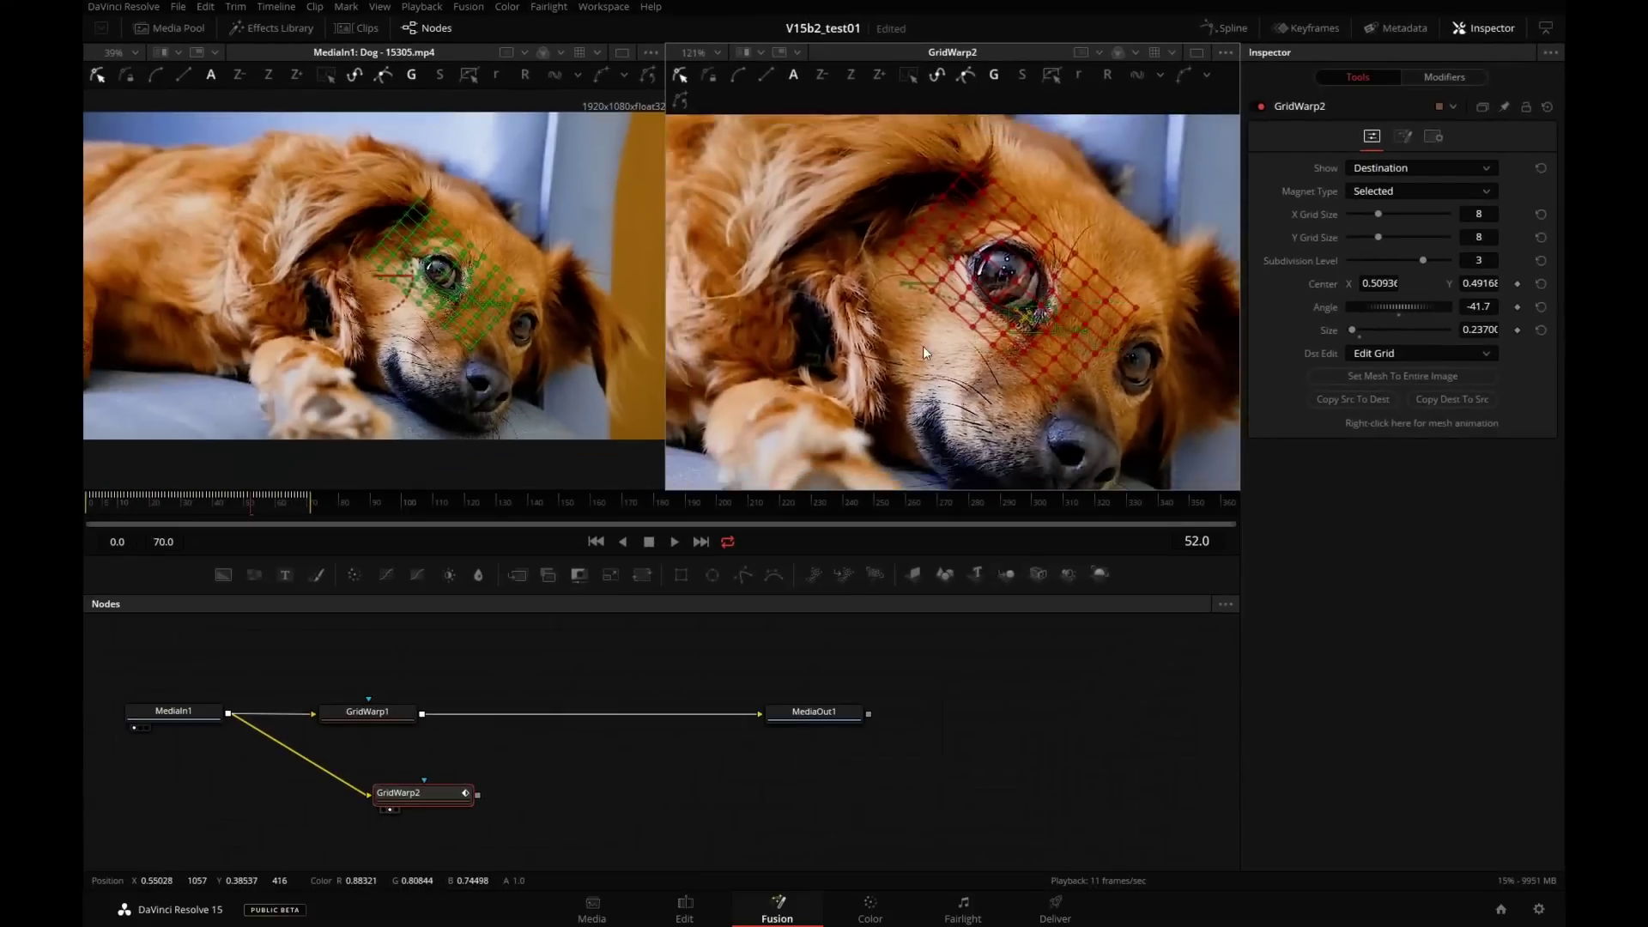
{"action": "left_click_drag", "start_coordinate": [368, 712], "coordinate": [402, 712]}
{"action": "key", "text": "2"}
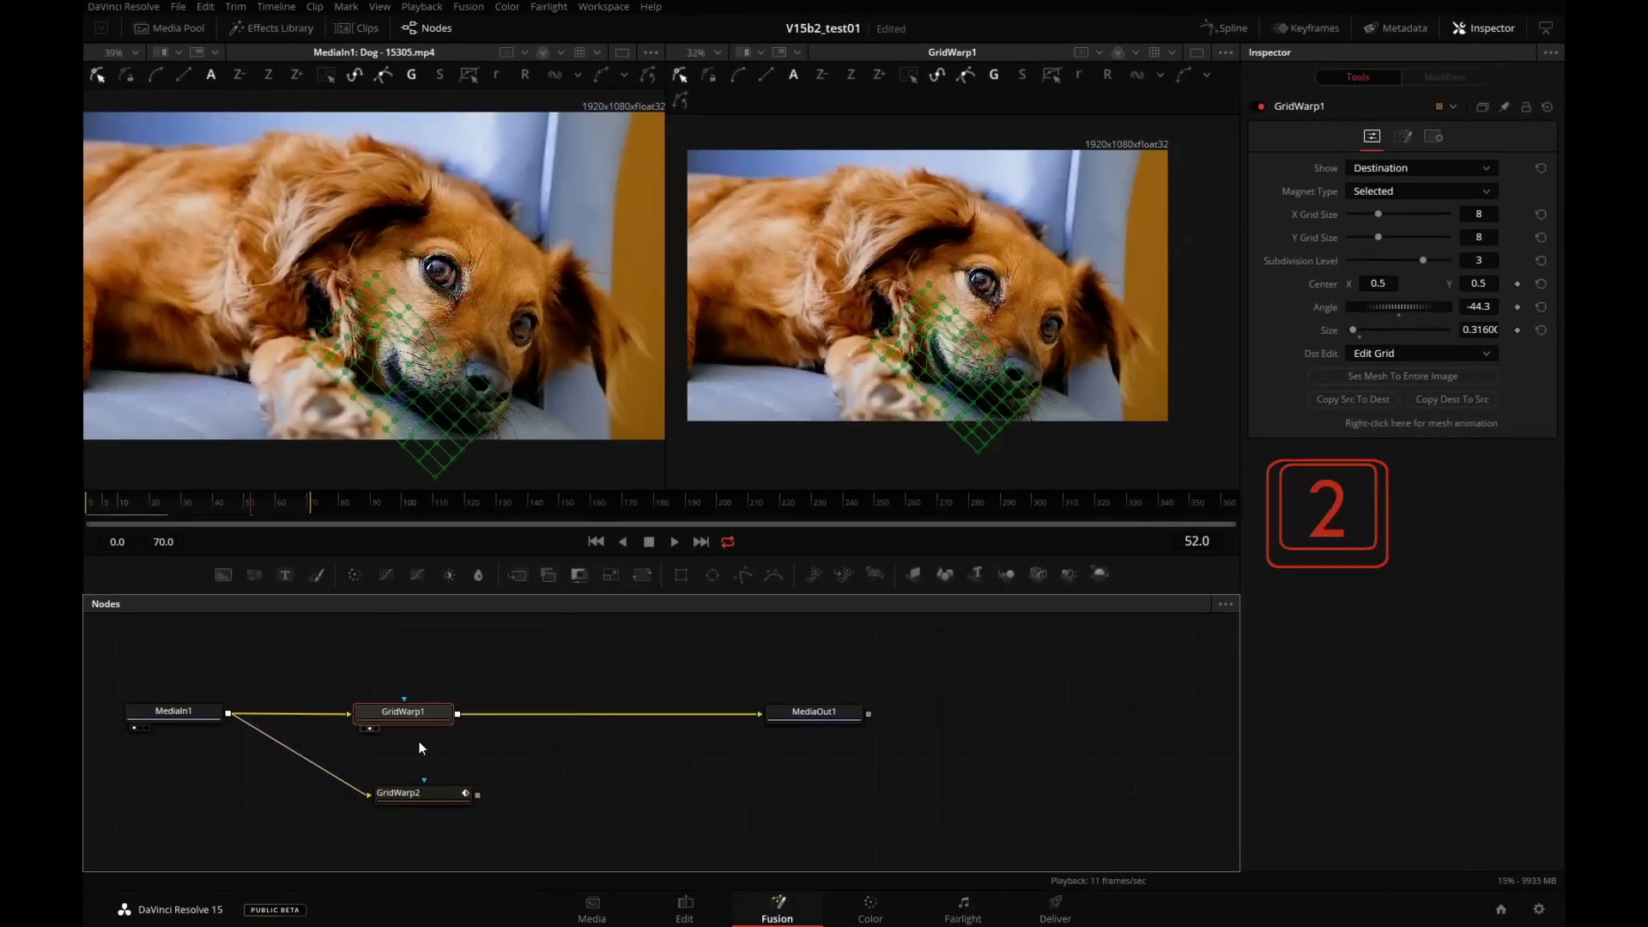
{"action": "left_click", "coordinate": [427, 796]}
{"action": "key", "text": "2"}
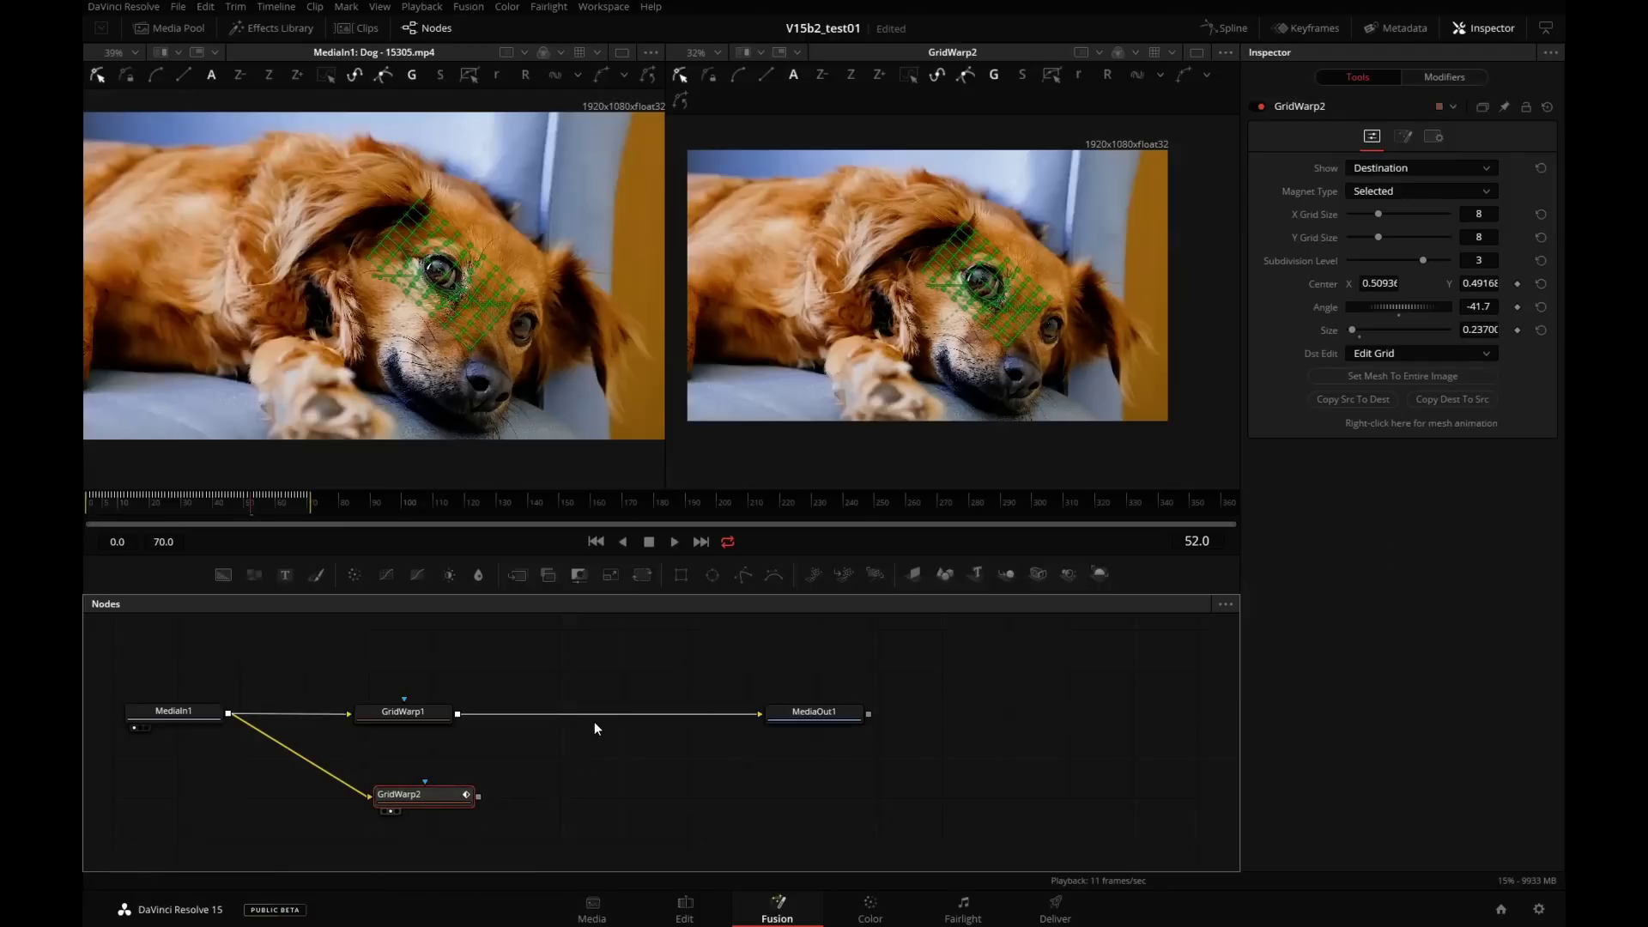
Turn on Black Background in GridWarp1's render settings to isolate the warped mouth area
{"action": "left_click", "coordinate": [417, 719]}
{"action": "left_click", "coordinate": [1403, 135]}
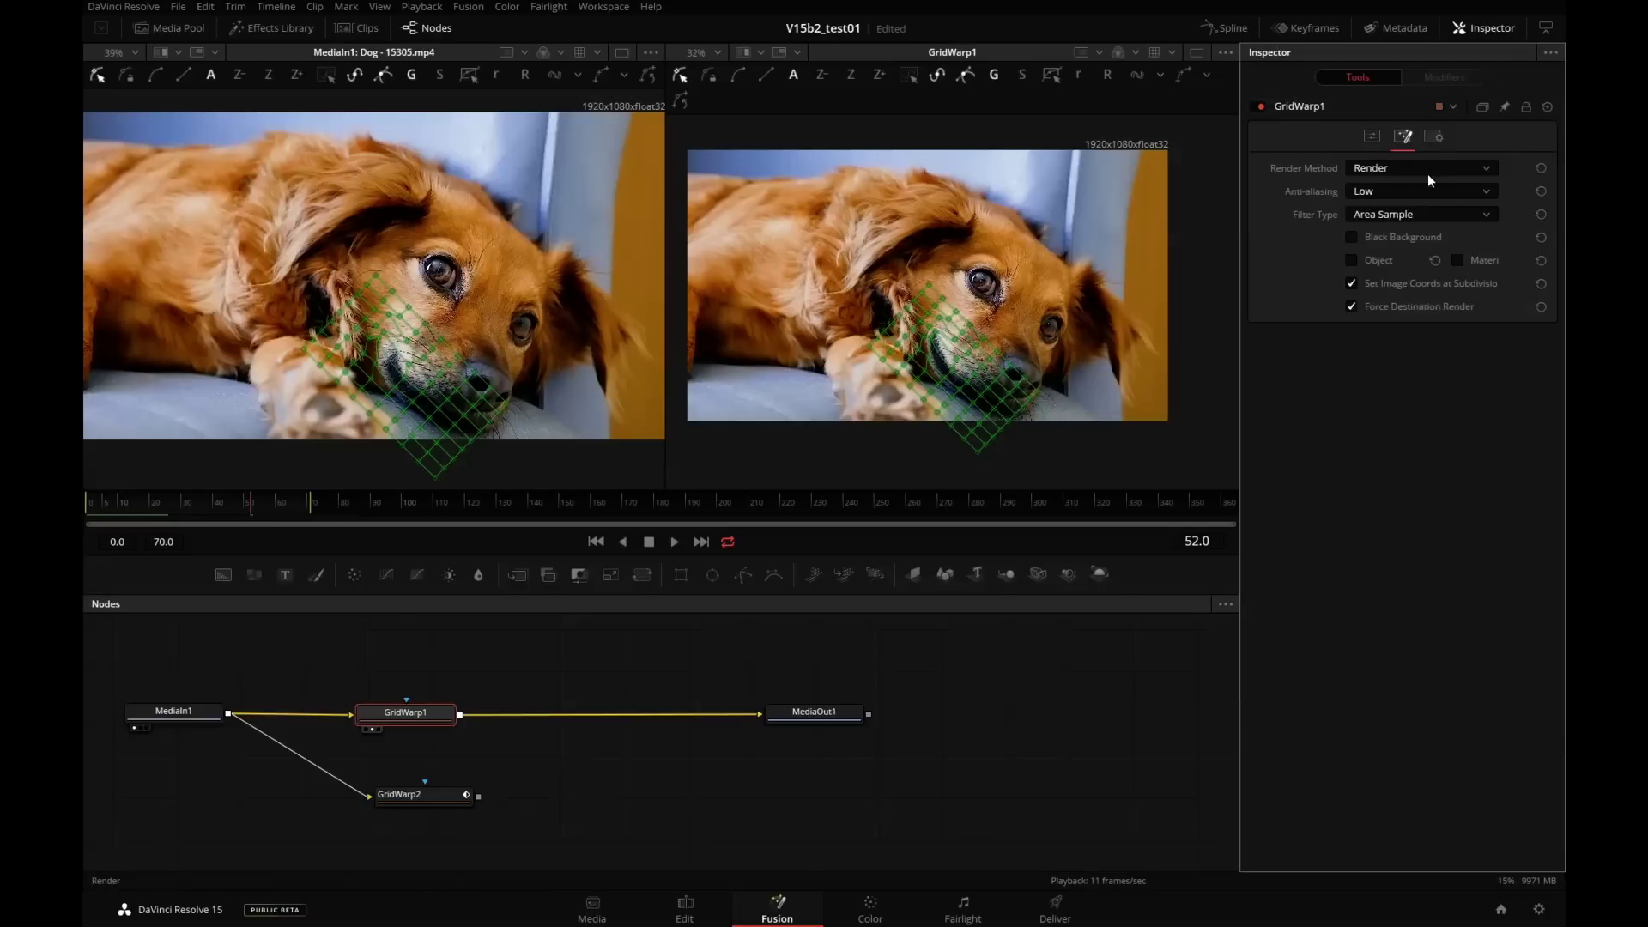
{"action": "left_click", "coordinate": [1388, 239]}
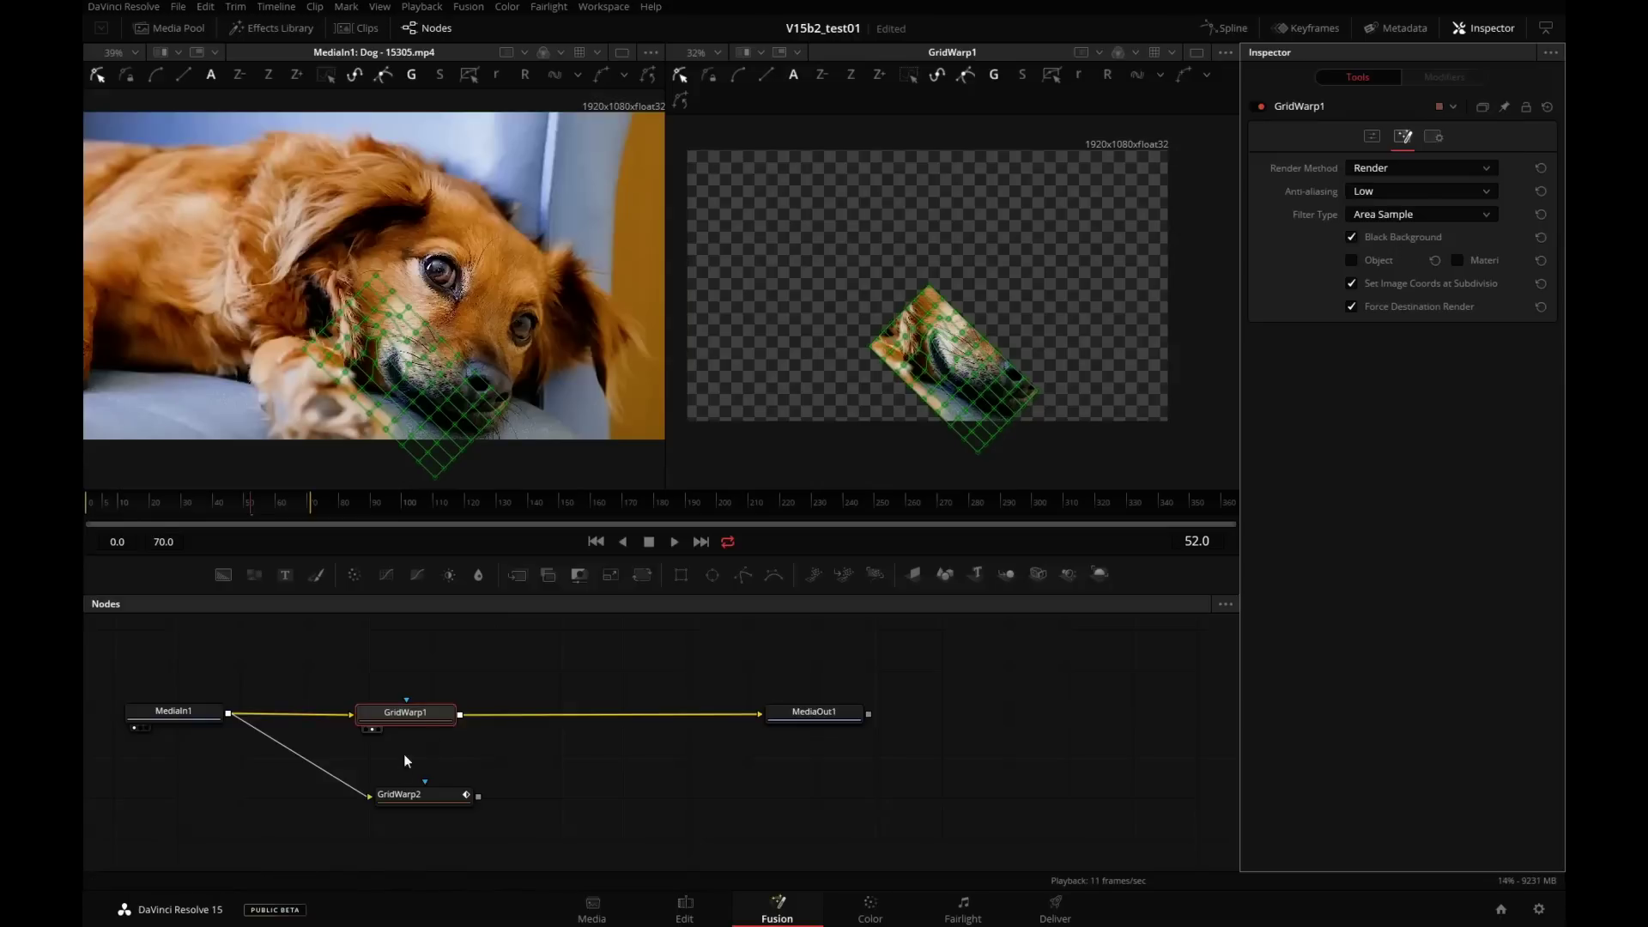
Add a Merge node after GridWarp2, connect GridWarp1 as its foreground, and show the merge in the second viewer
{"action": "left_click", "coordinate": [440, 798]}
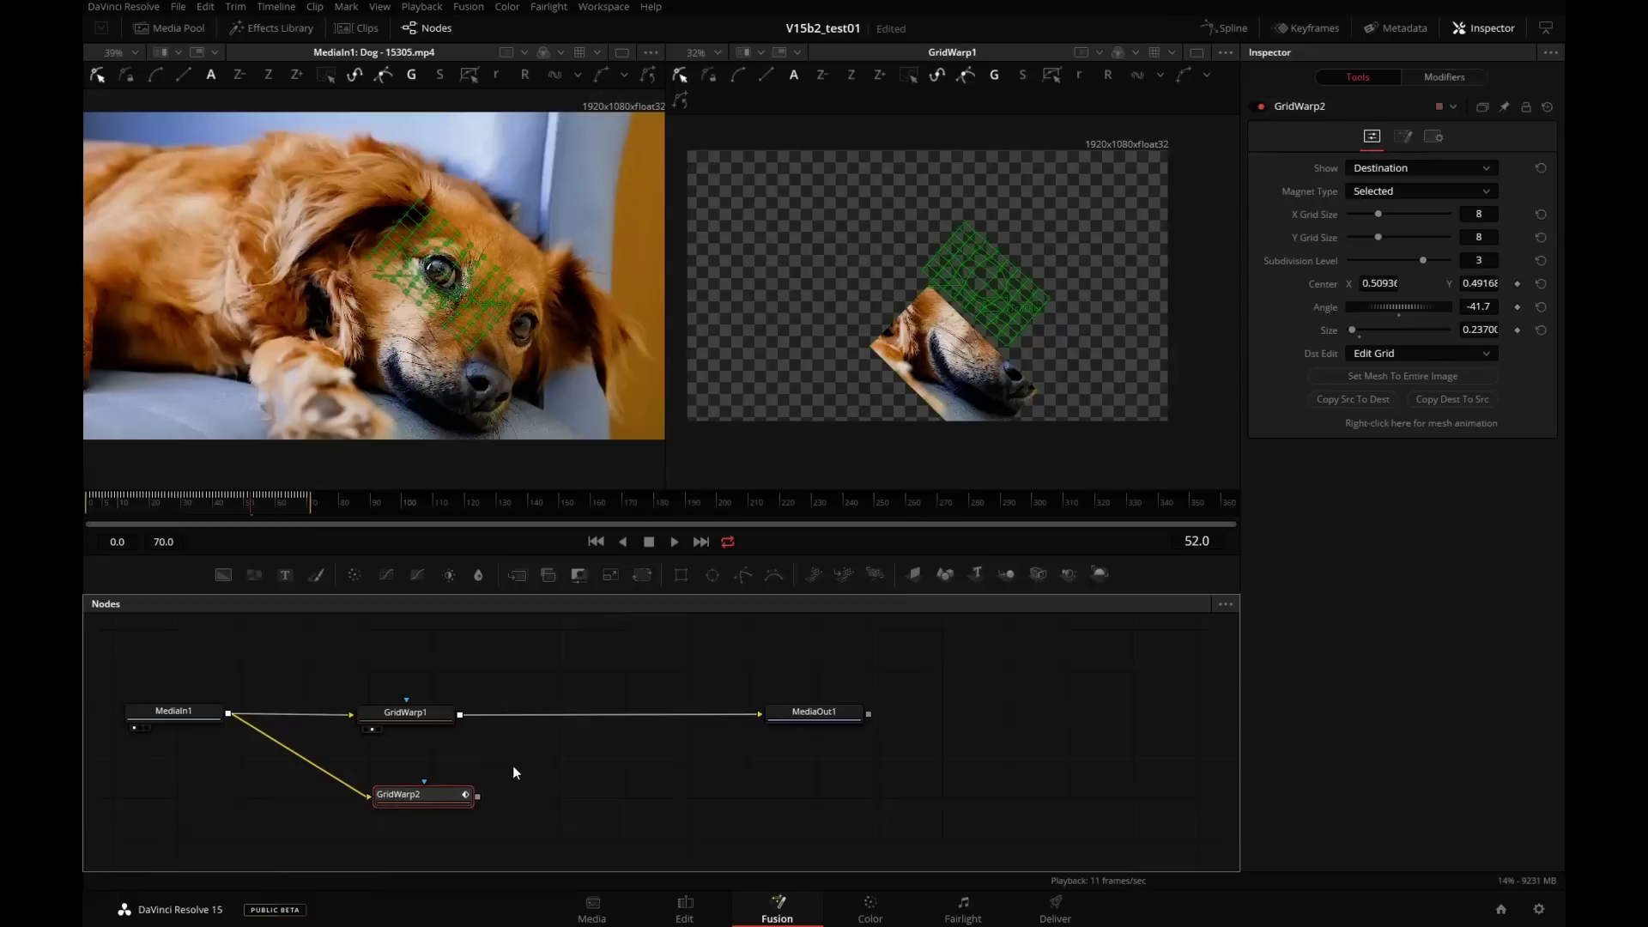
{"action": "left_click_drag", "start_coordinate": [416, 798], "coordinate": [407, 797]}
{"action": "key", "text": "2"}
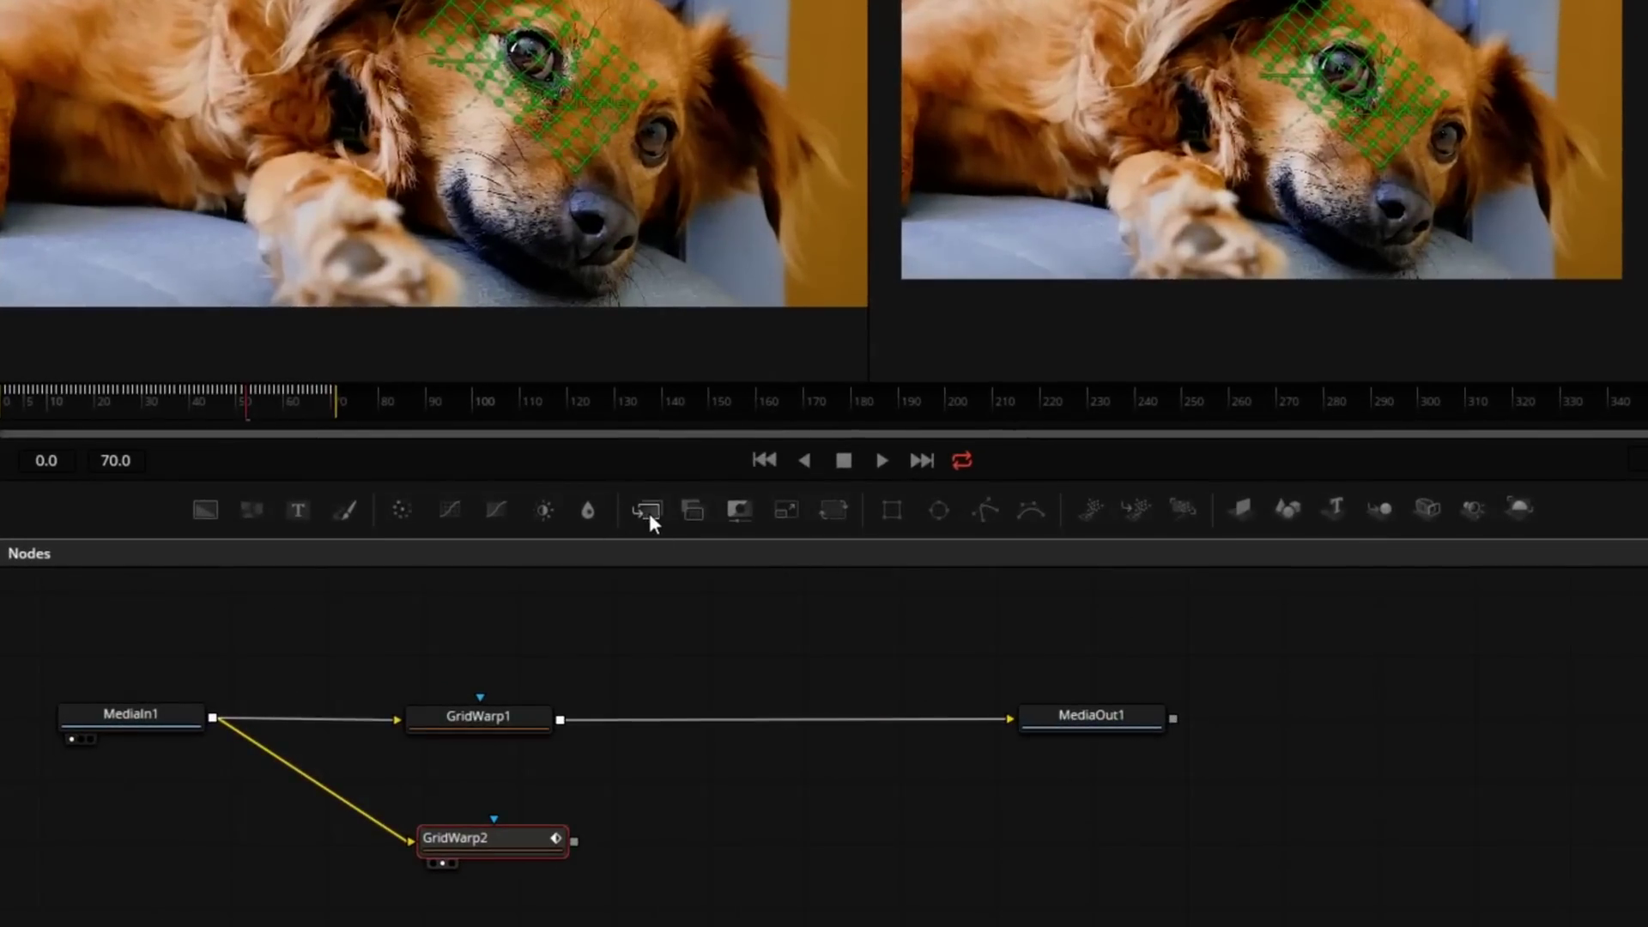
{"action": "left_click", "coordinate": [651, 512]}
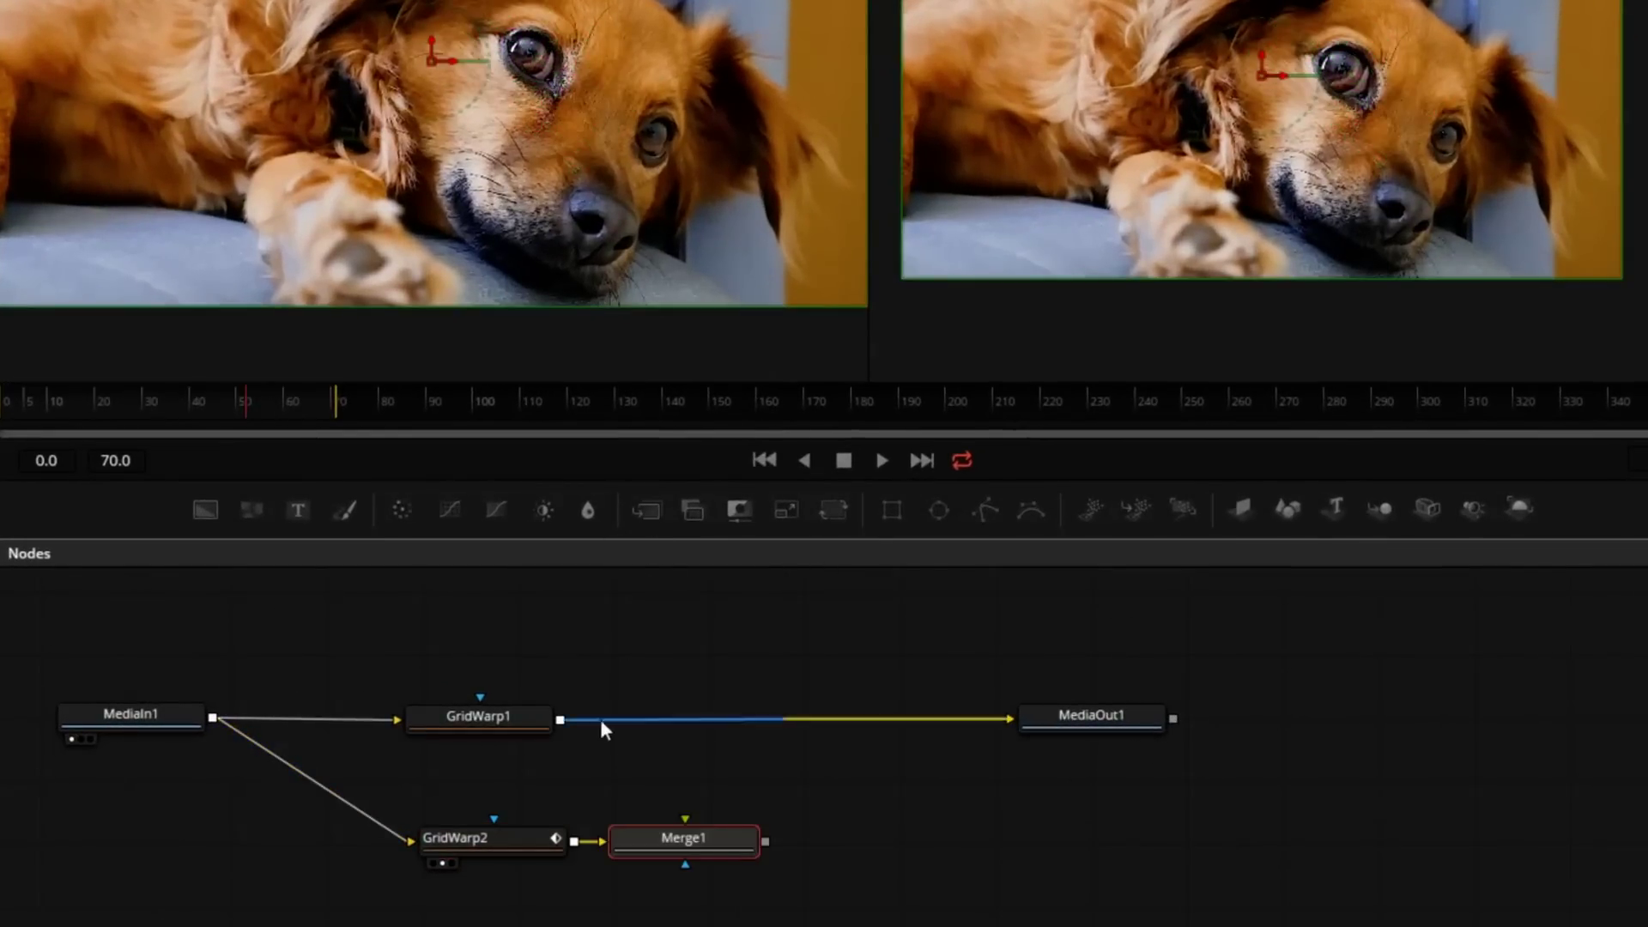
{"action": "left_click_drag", "start_coordinate": [559, 723], "coordinate": [694, 838]}
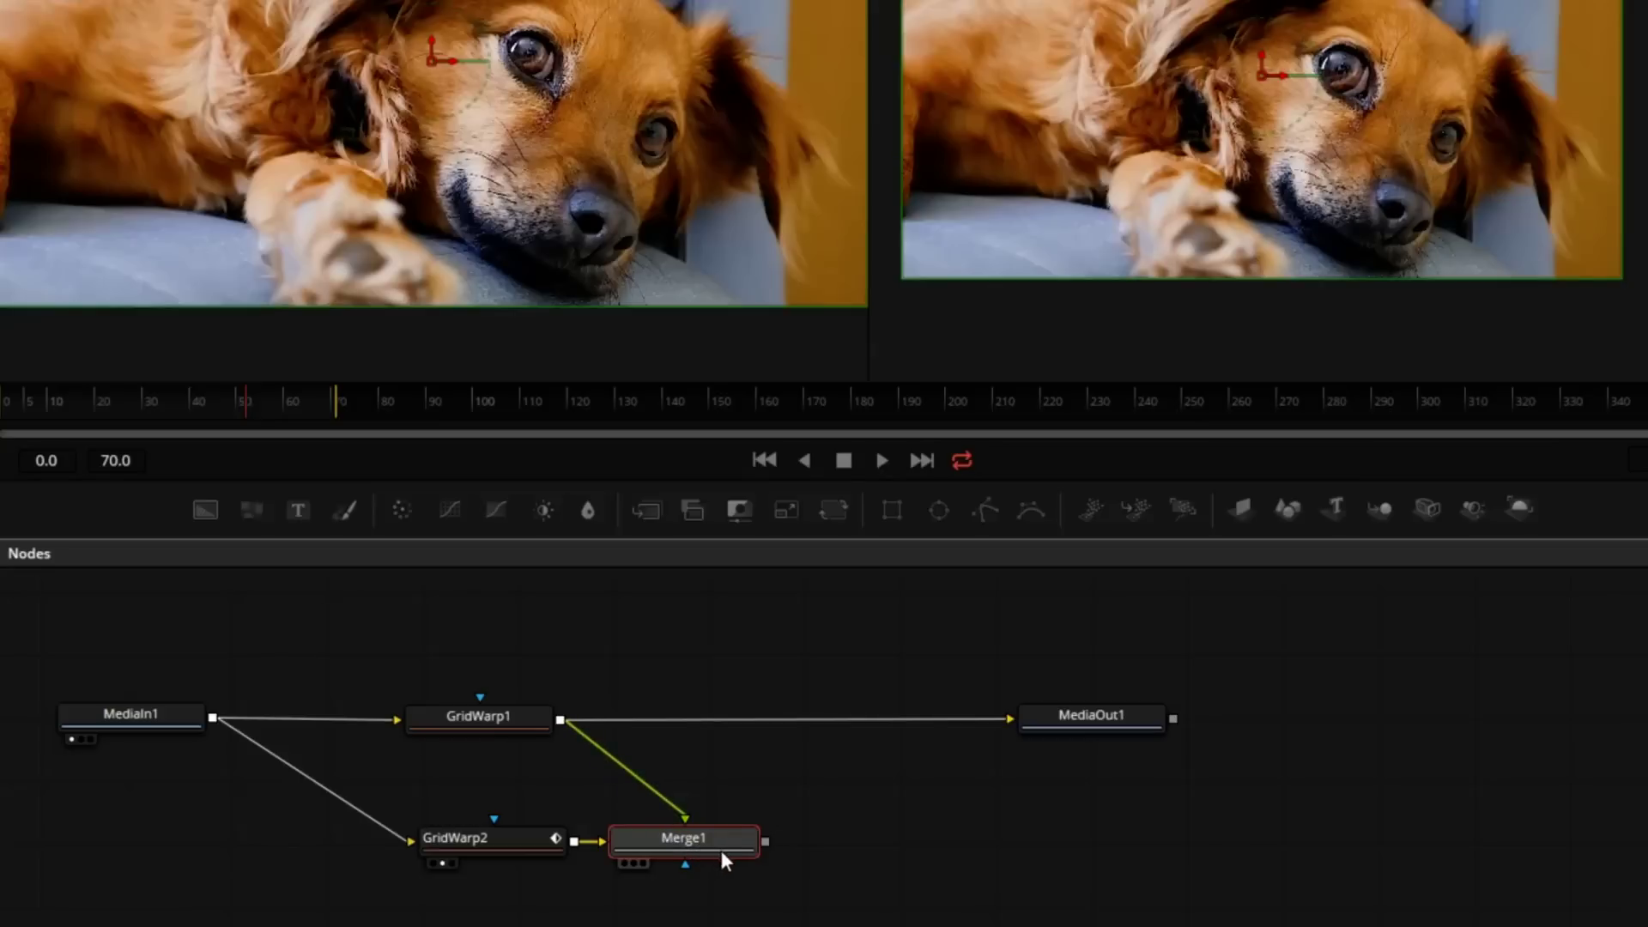
{"action": "key", "text": "2"}
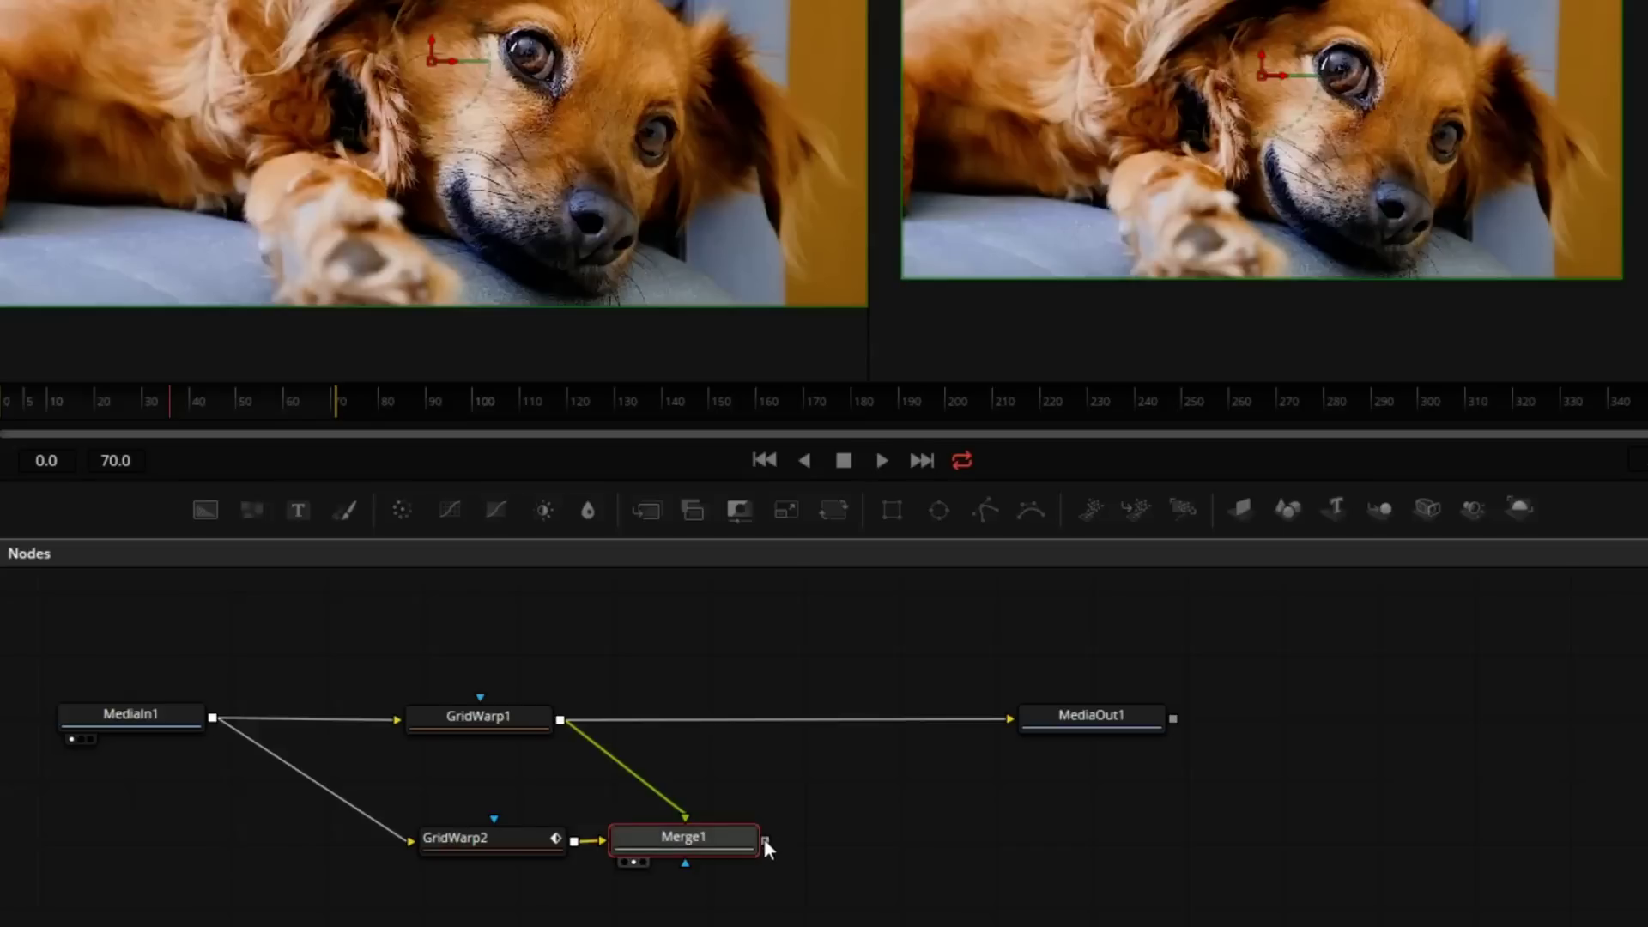
Connect the Merge1 output to MediaOut1 in place of GridWarp1 and show MediaOut1 in the second viewer
{"action": "left_click_drag", "start_coordinate": [1074, 718], "coordinate": [1003, 723]}
{"action": "left_click_drag", "start_coordinate": [764, 840], "coordinate": [1073, 725]}
{"action": "left_click", "coordinate": [1075, 723]}
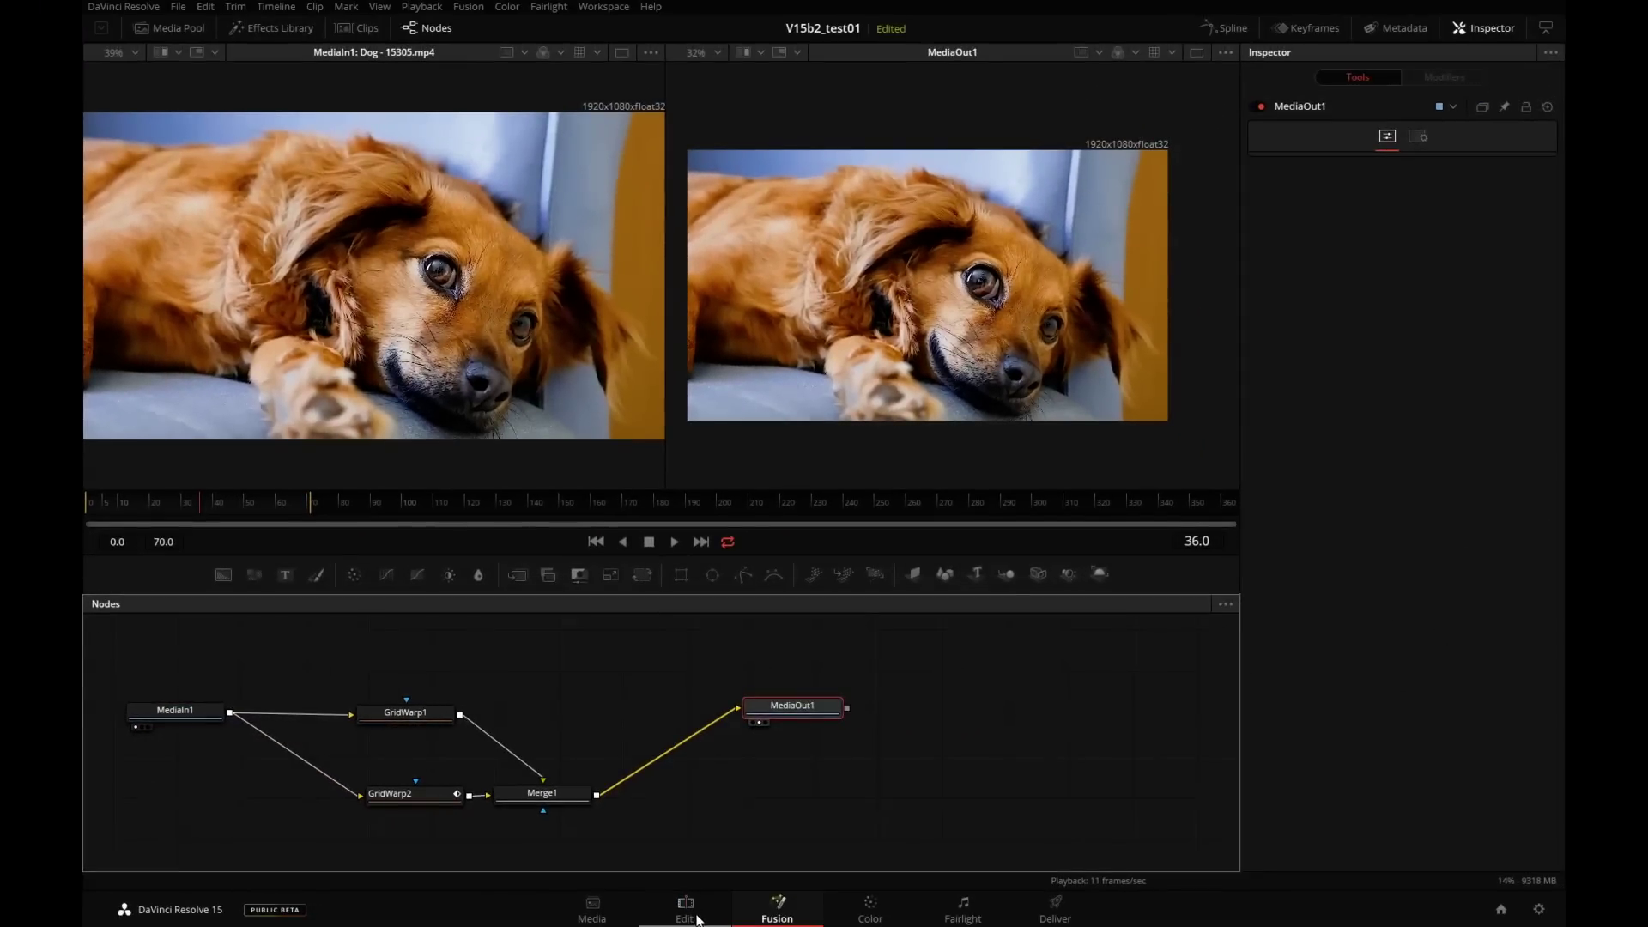
Switch to the Edit page and play the warped dog clip on the timeline
{"action": "left_click", "coordinate": [689, 915]}
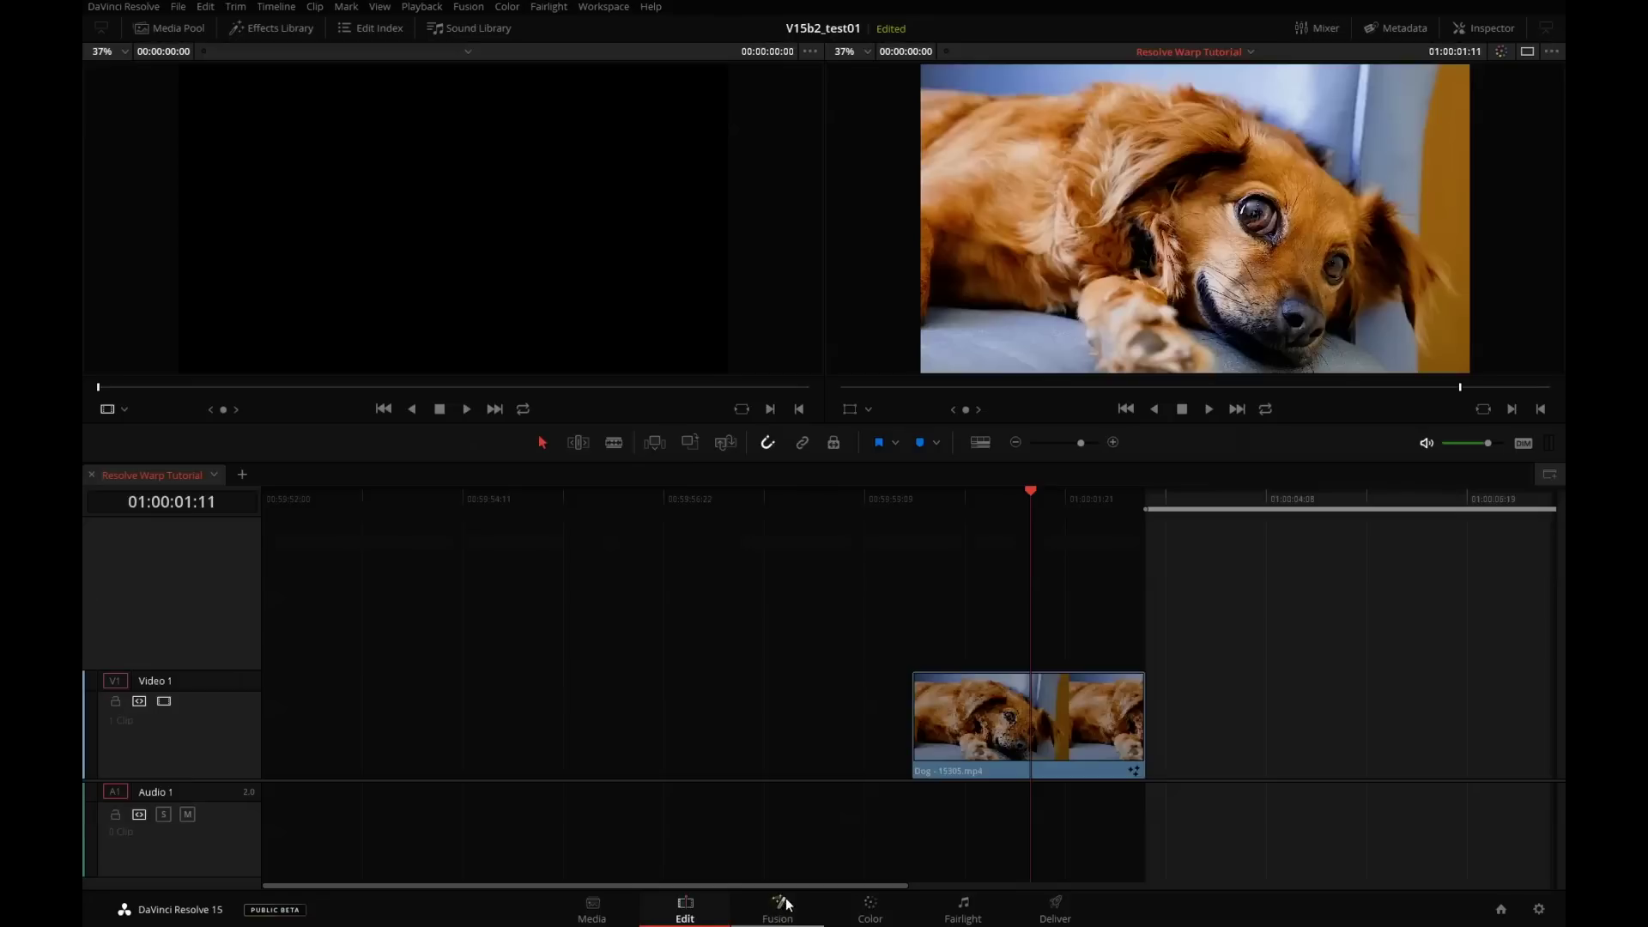
{"action": "key", "text": "space"}
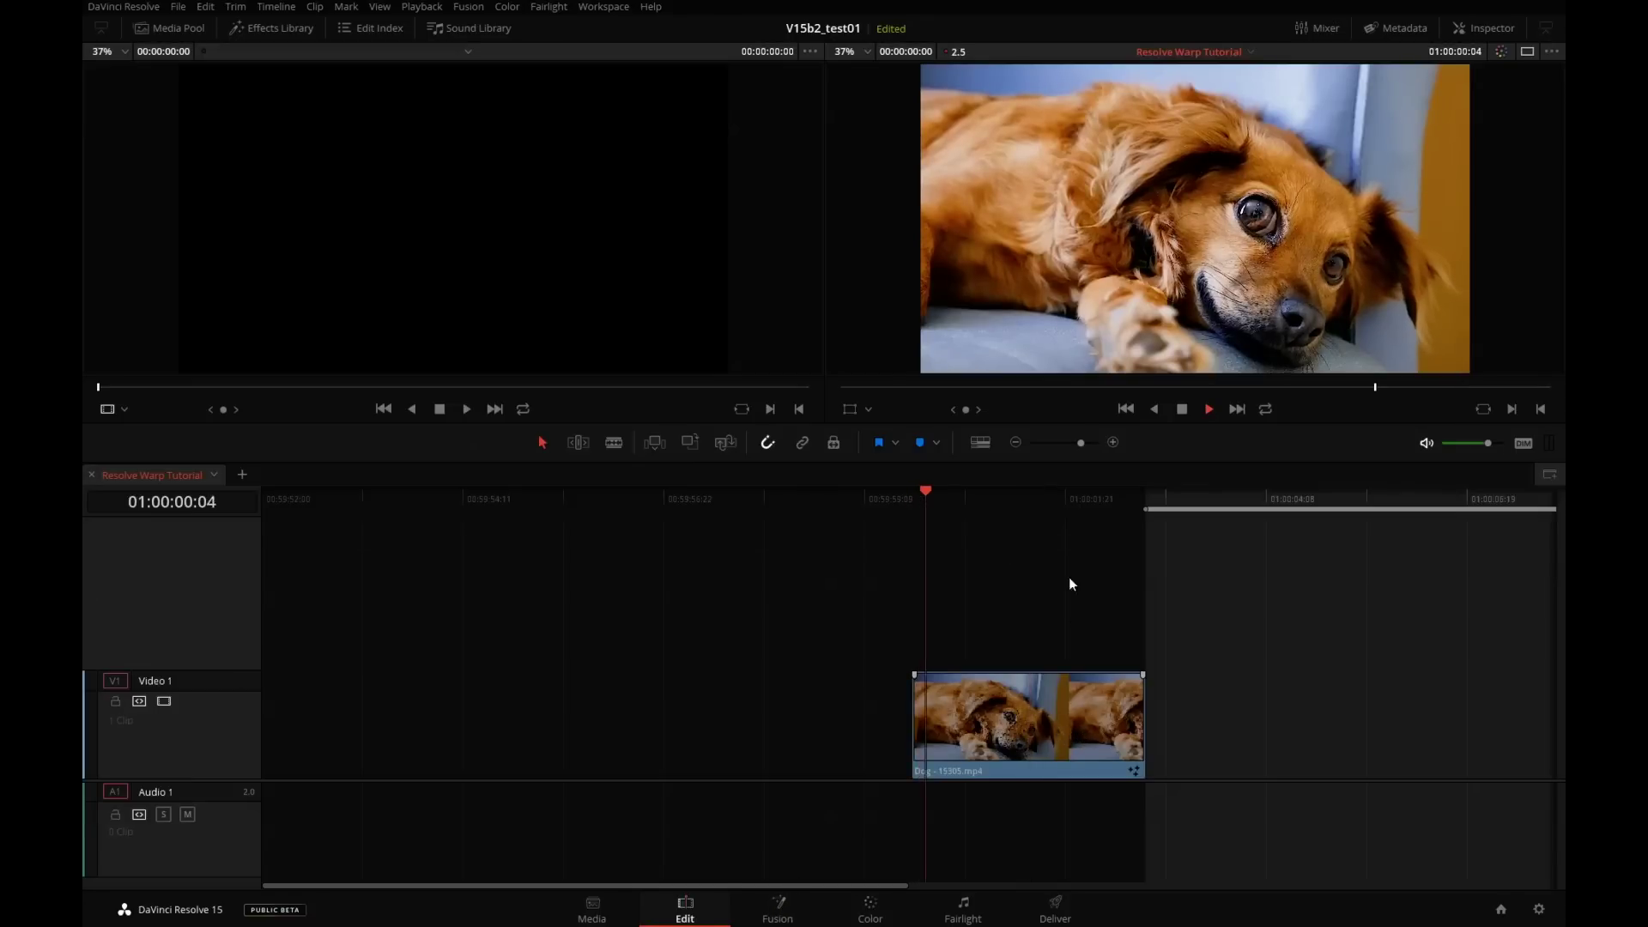
{"action": "key", "text": "space"}
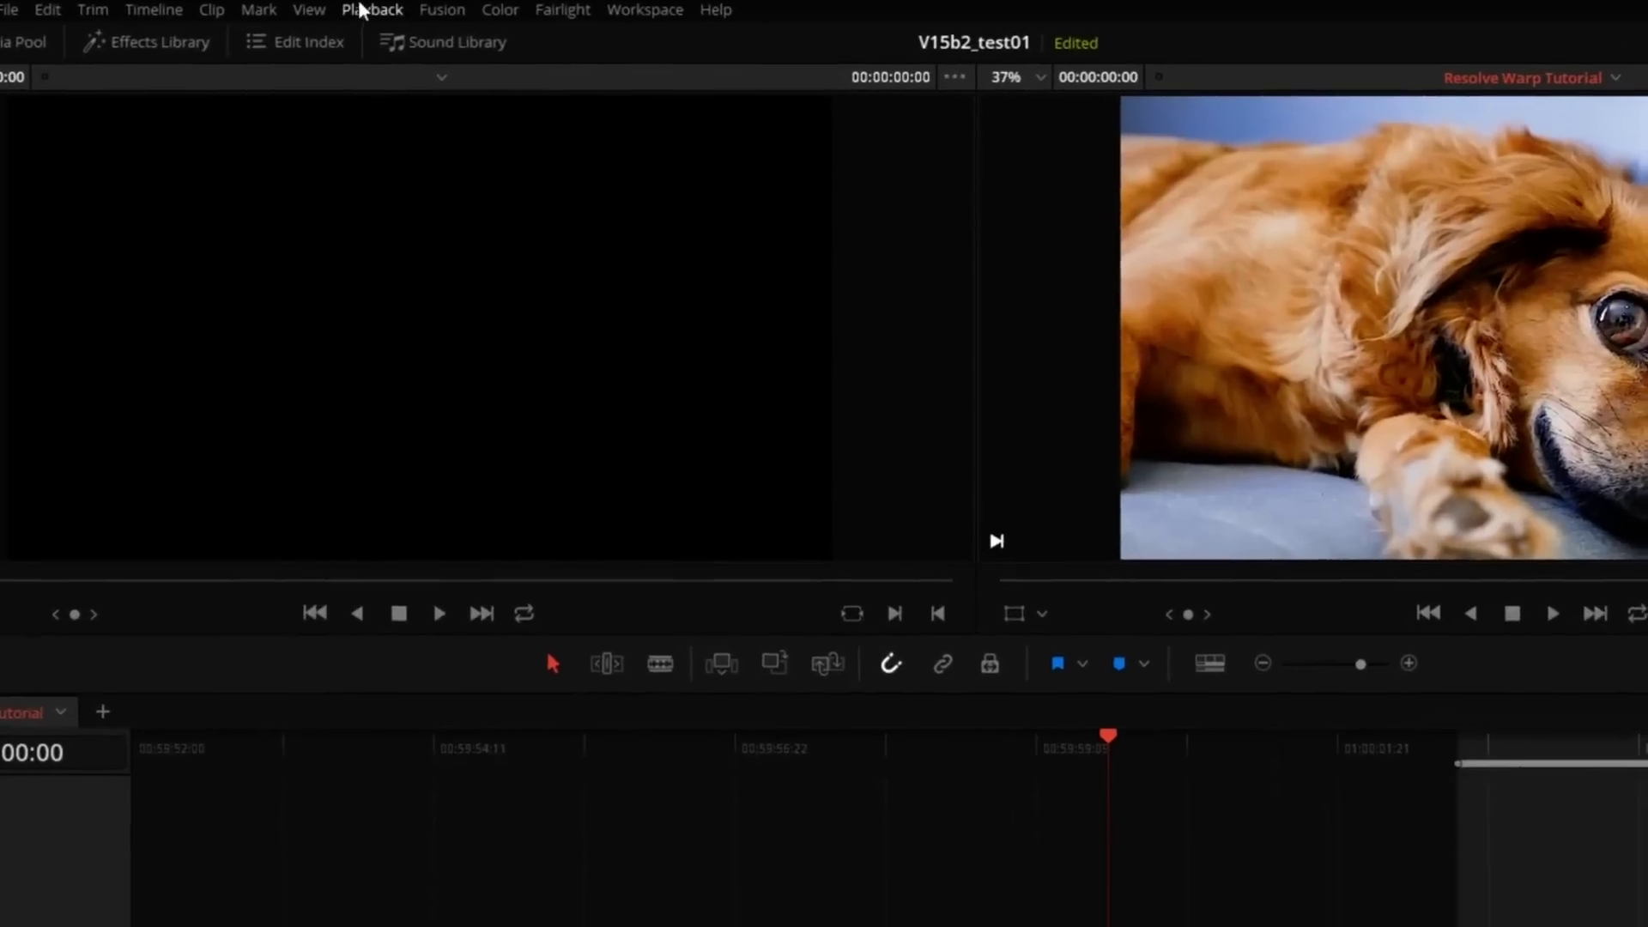
Set the Render Cache mode to Smart for timeline playback
{"action": "left_click", "coordinate": [421, 6]}
{"action": "mouse_move", "coordinate": [515, 102]}
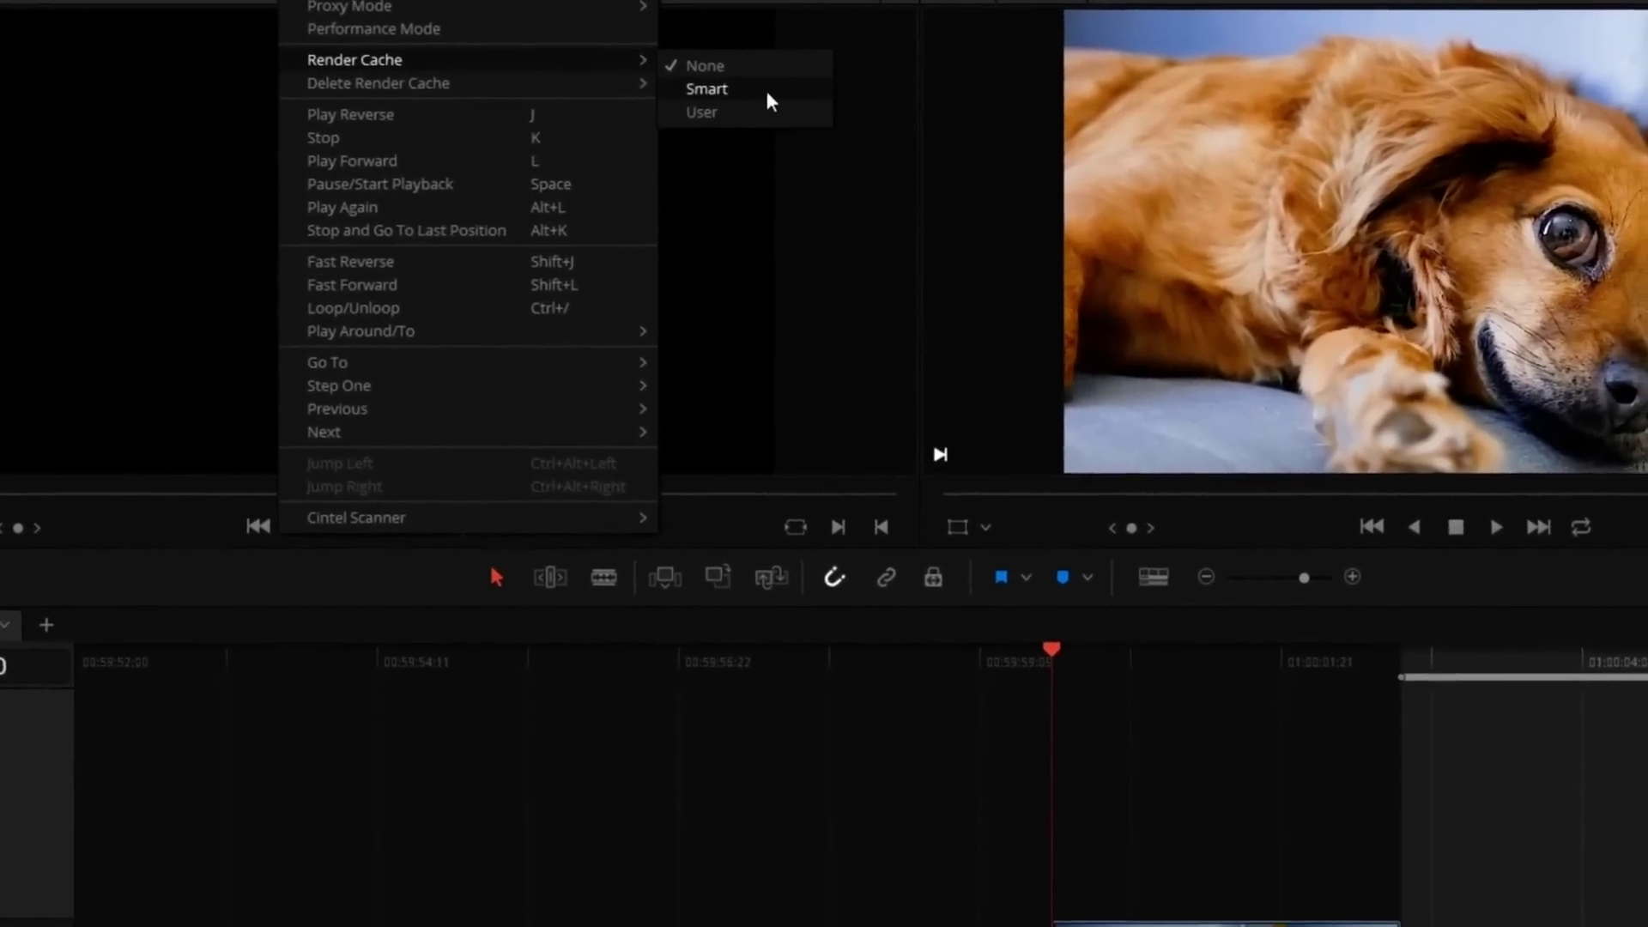
{"action": "left_click", "coordinate": [755, 49]}
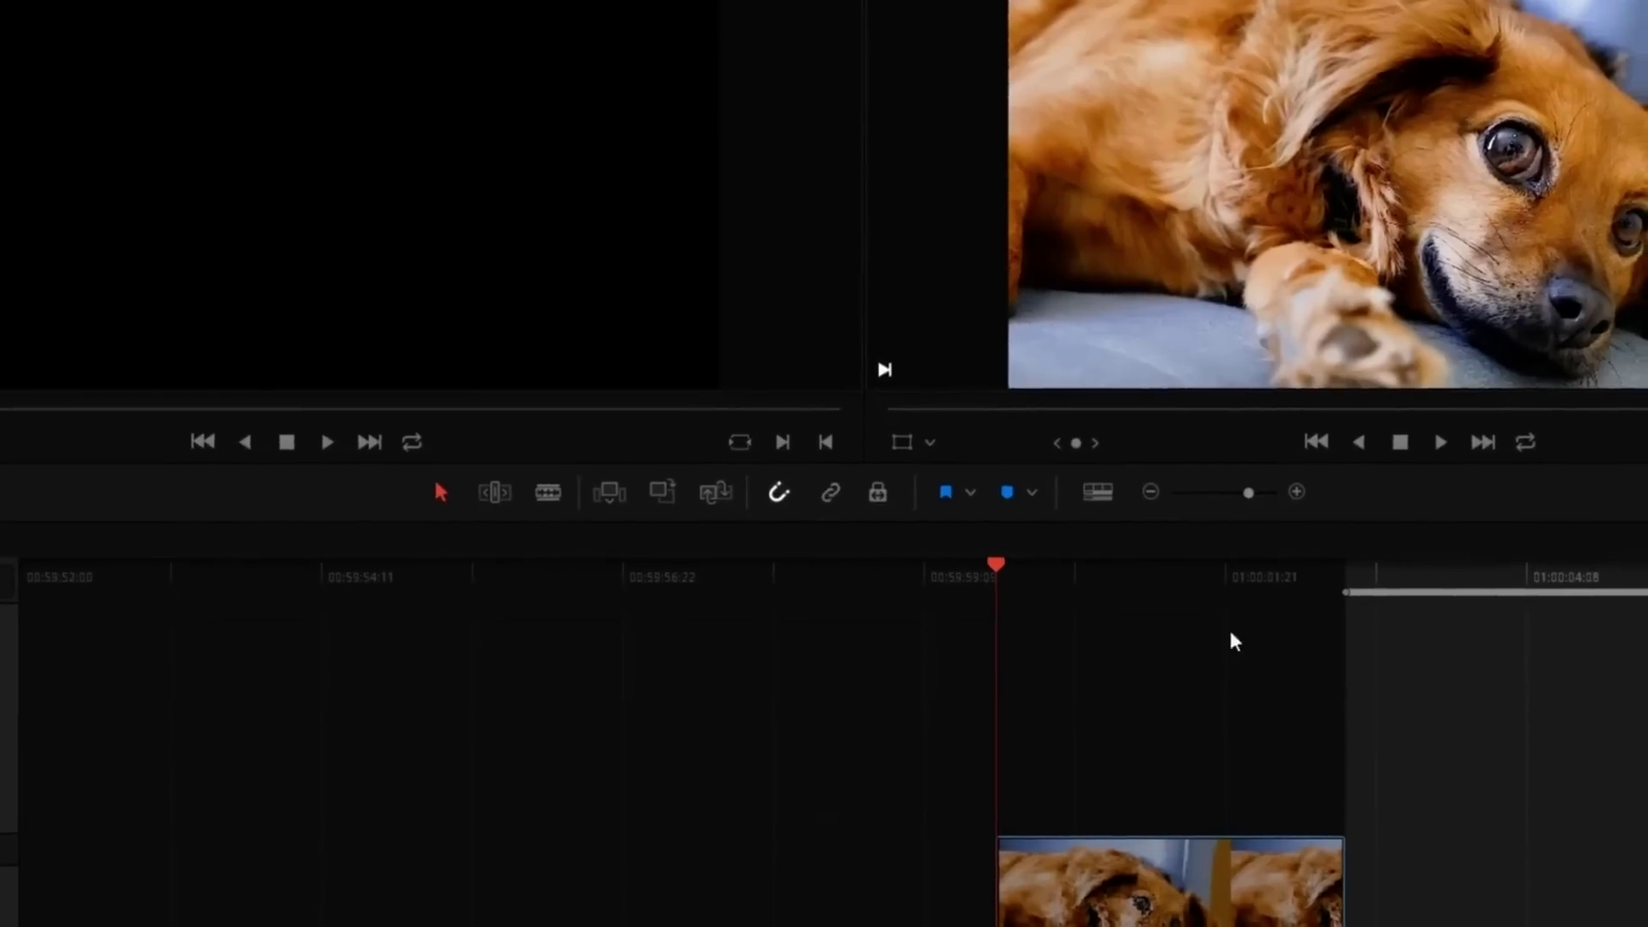